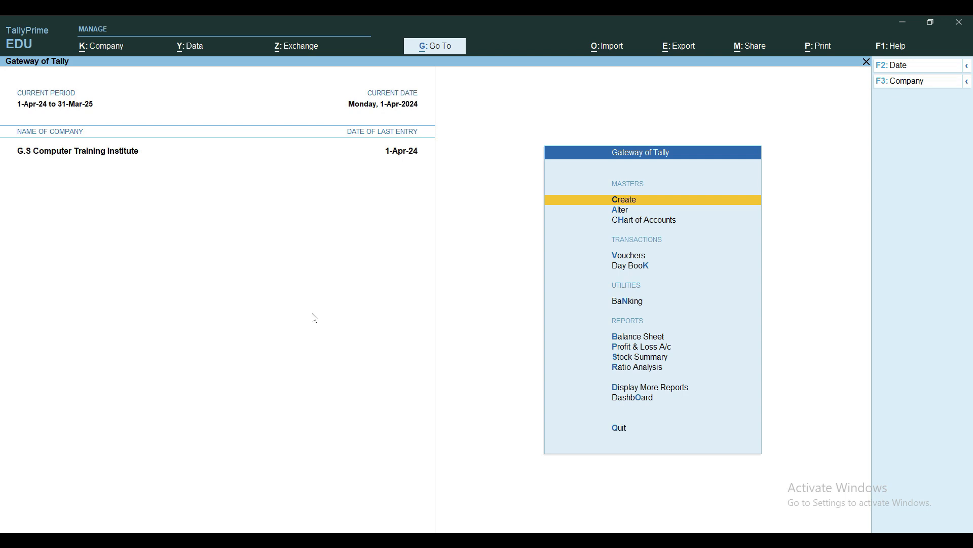
Start voucher entry and include the inactive types in the list of other voucher types
key("v")
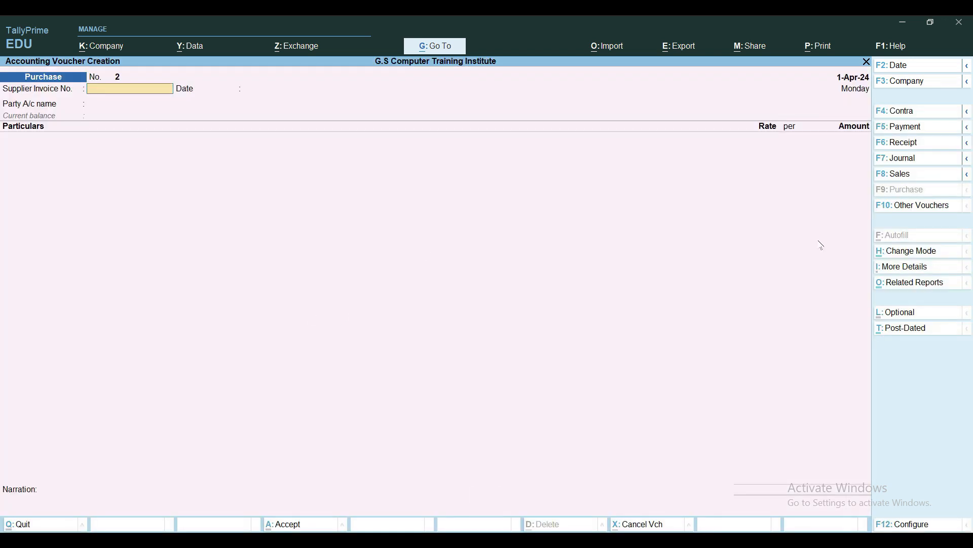
left_click(920, 207)
key("Up")
key("Up")
key("Up")
key("Up")
key("Up")
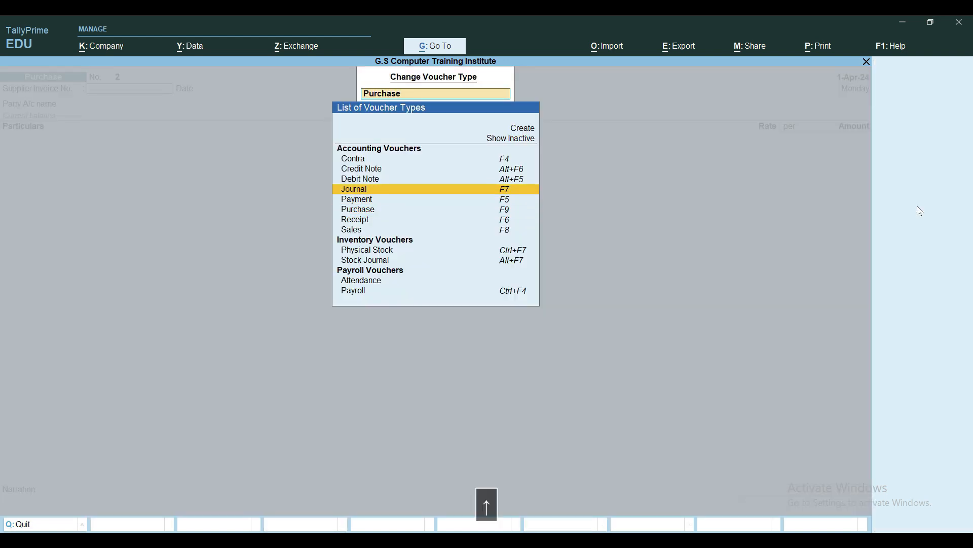
key("Up")
key("Up")
key("Return")
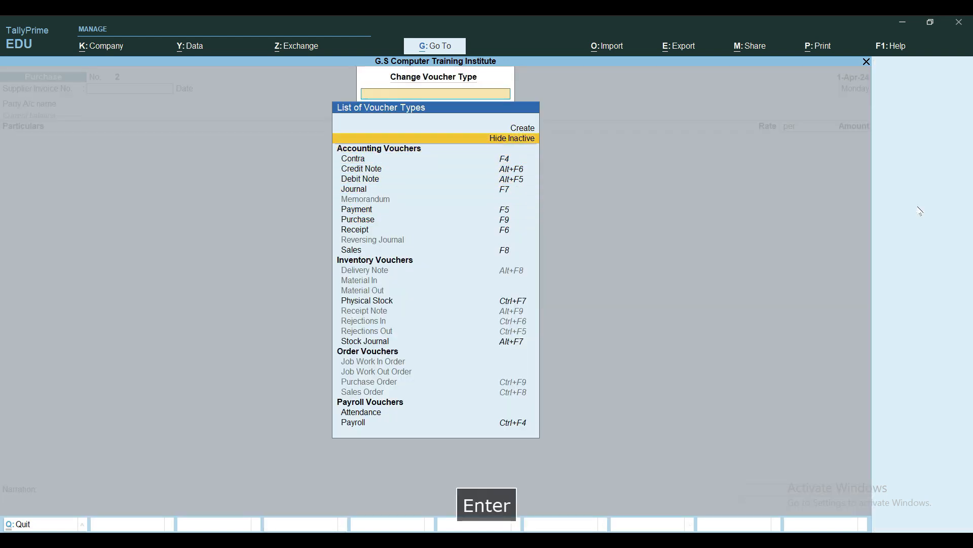
Choose the inactive Purchase Order voucher type and activate it
key("Down")
key("Down")
key("Down")
key("Down")
key("Down")
key("Down")
key("Down")
key("Down")
key("Down")
key("Down")
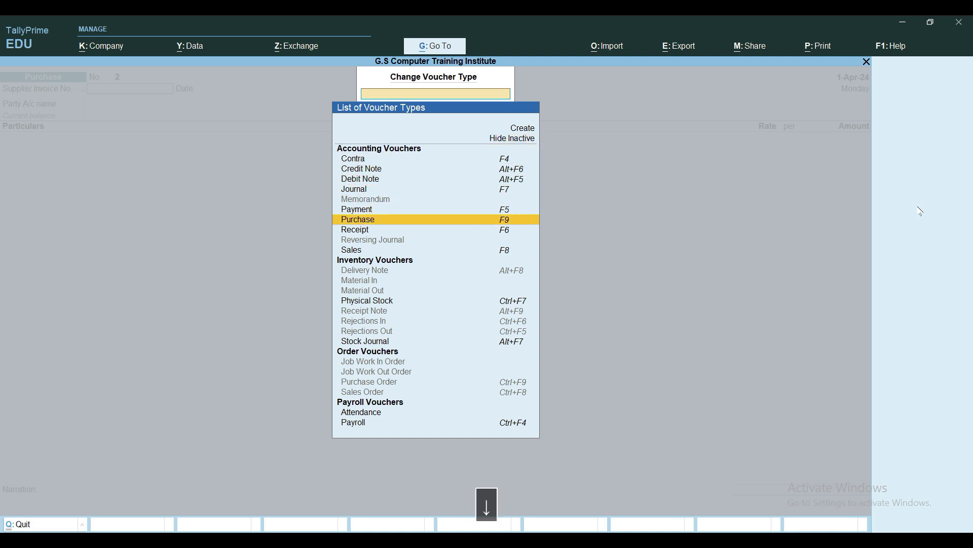
key("Down")
key("Down")
key("Down")
key("Down")
key("Down")
key("Down")
key("Down")
key("Down")
key("Down")
key("Down")
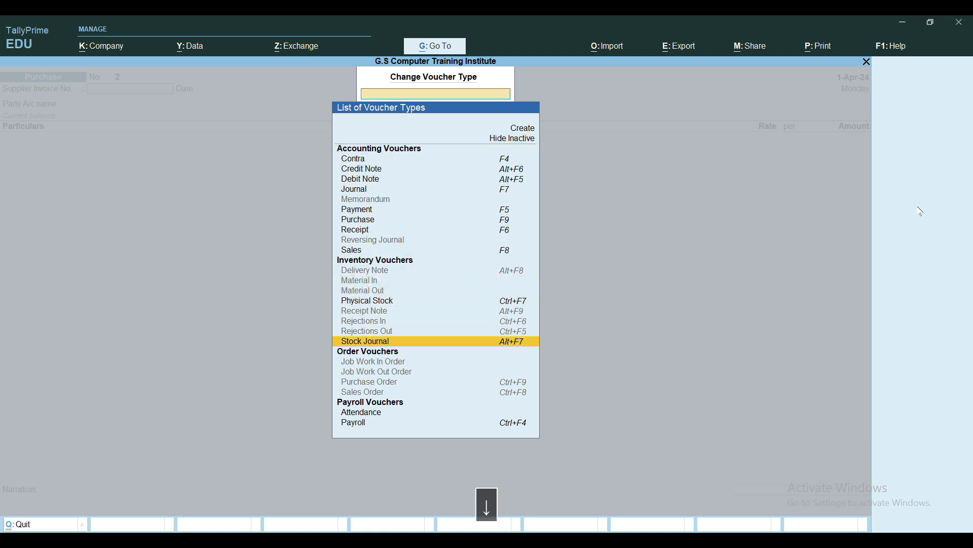
key("Down")
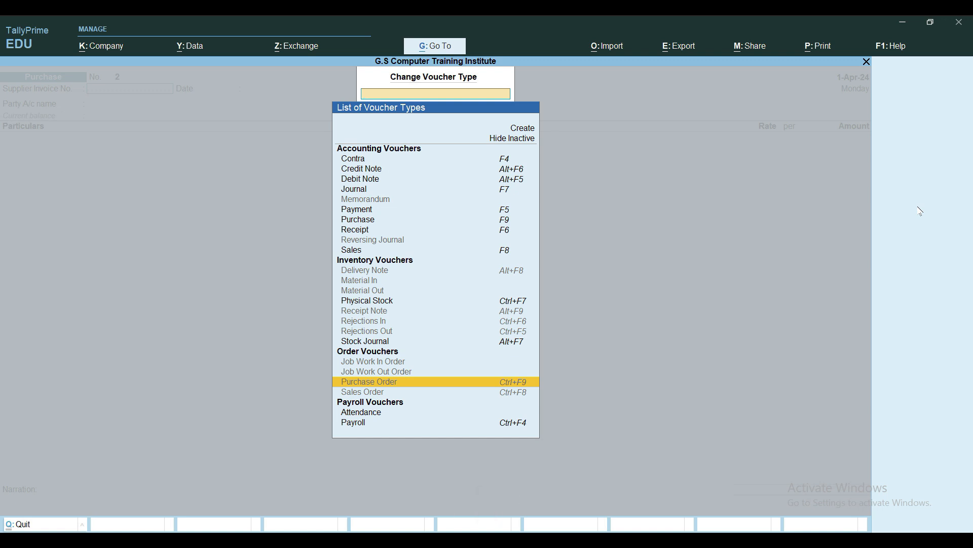
key("Return")
key("y")
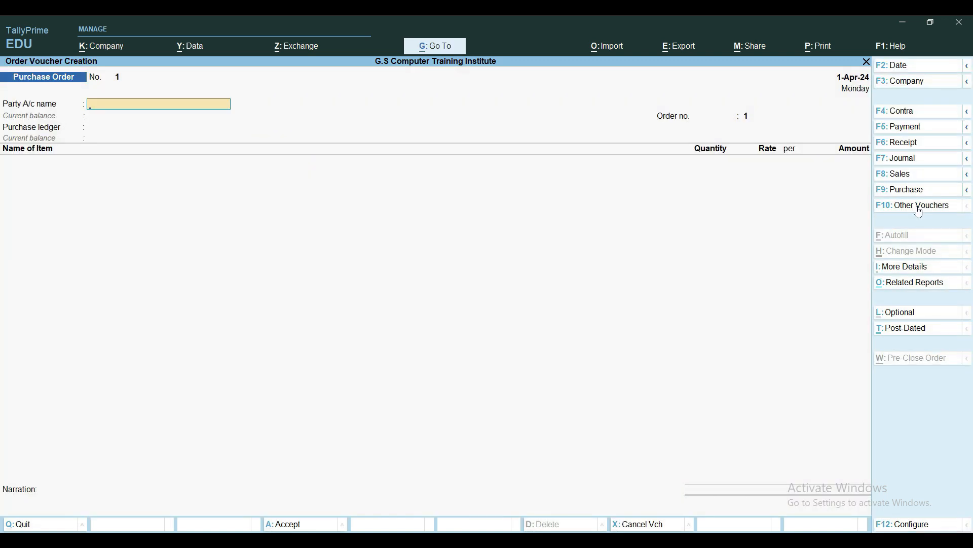
Reopen the voucher type list from the Purchase Order voucher and show the inactive types again
left_click(919, 208)
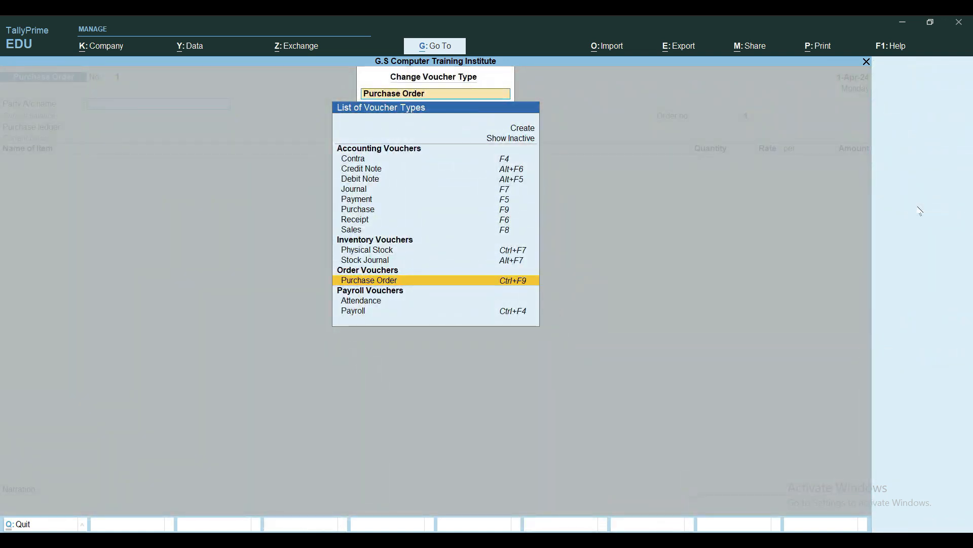
key("Up")
key("Up")
key("Up")
key("Up")
key("Up")
key("Up")
key("Up")
key("Up")
key("Up")
key("Up")
key("Up")
key("Up")
key("Up")
key("Up")
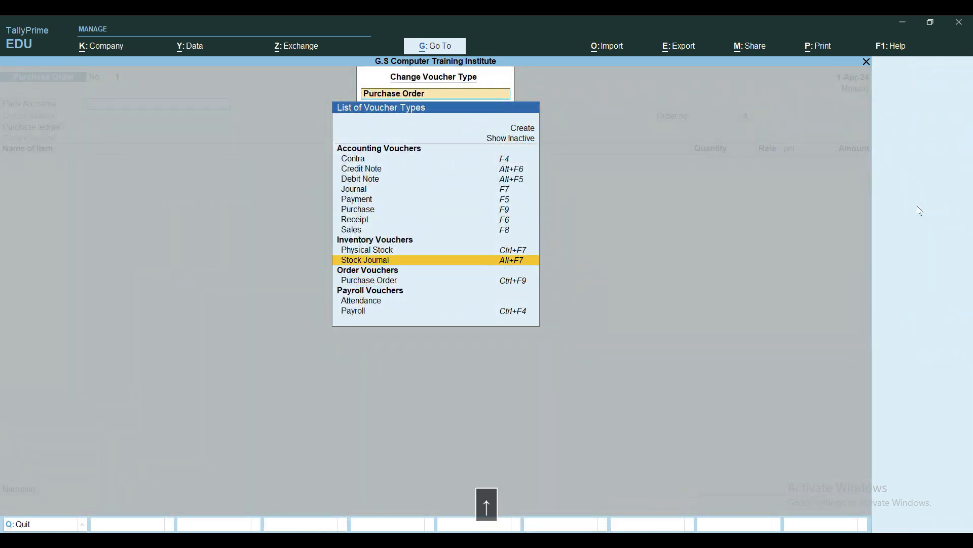
key("Return")
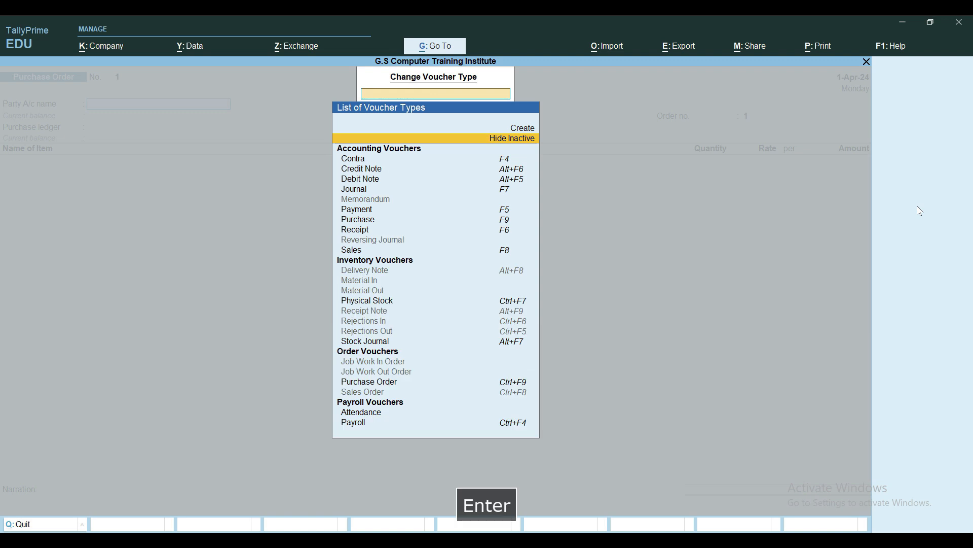
Choose the inactive Receipt Note voucher type under Inventory Vouchers and activate it
key("Down")
key("Down")
key("Down")
key("Down")
key("Down")
key("Down")
key("Down")
key("Down")
key("Down")
key("Down")
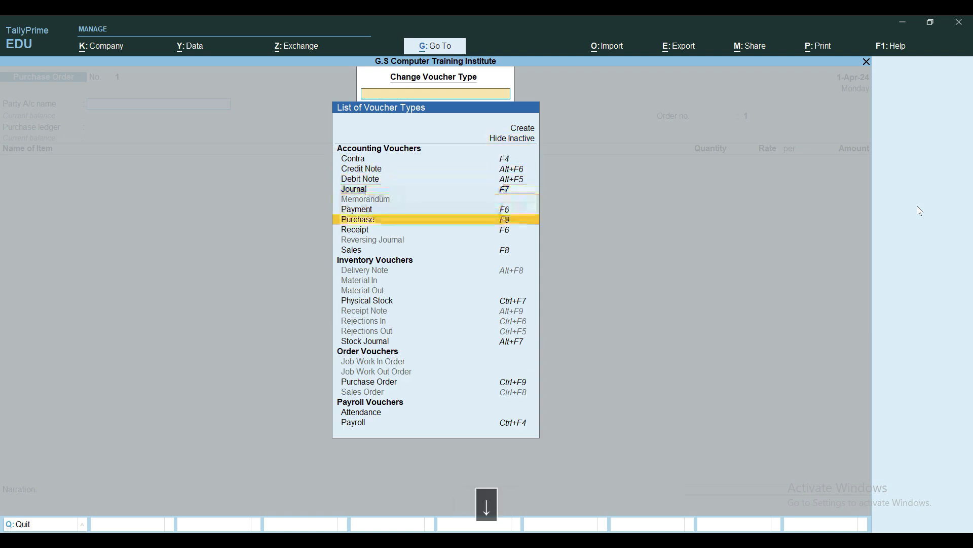
key("Down")
key("Down")
key("Down")
key("Down")
key("Up")
key("Up")
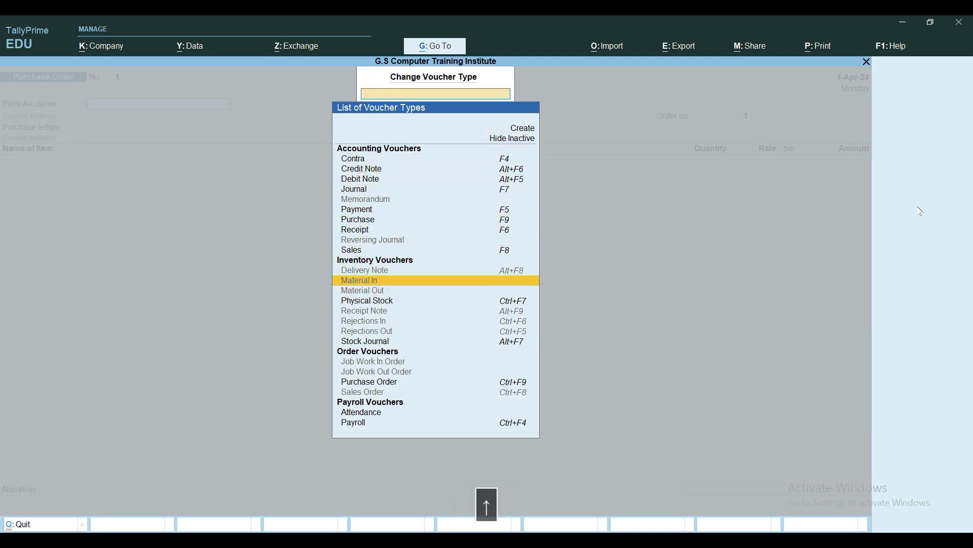
key("Down")
key("Down")
key("Down")
key("Down")
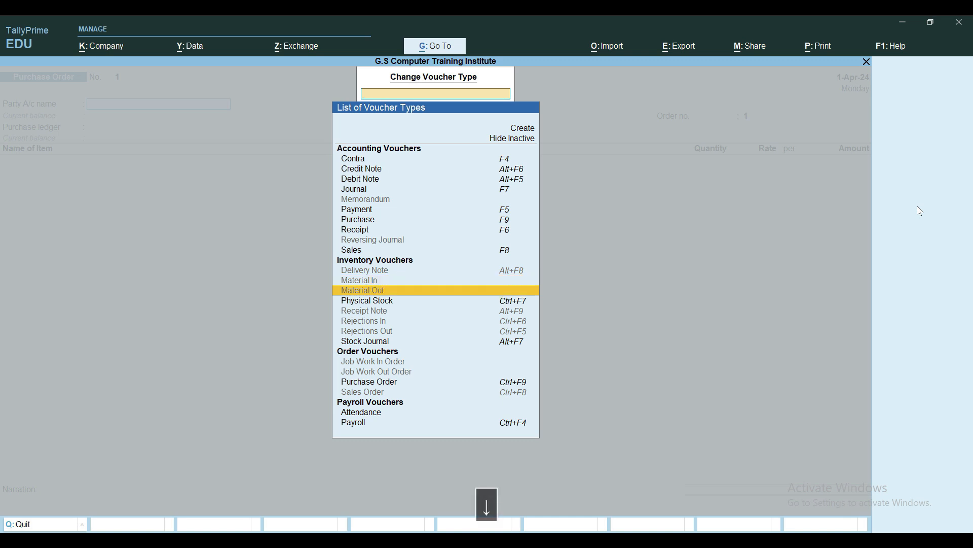
key("Up")
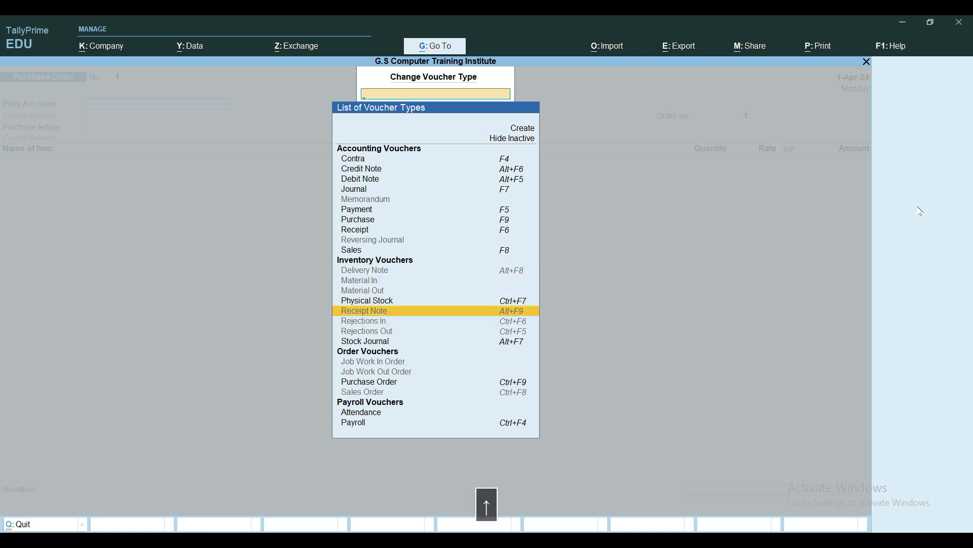
key("Return")
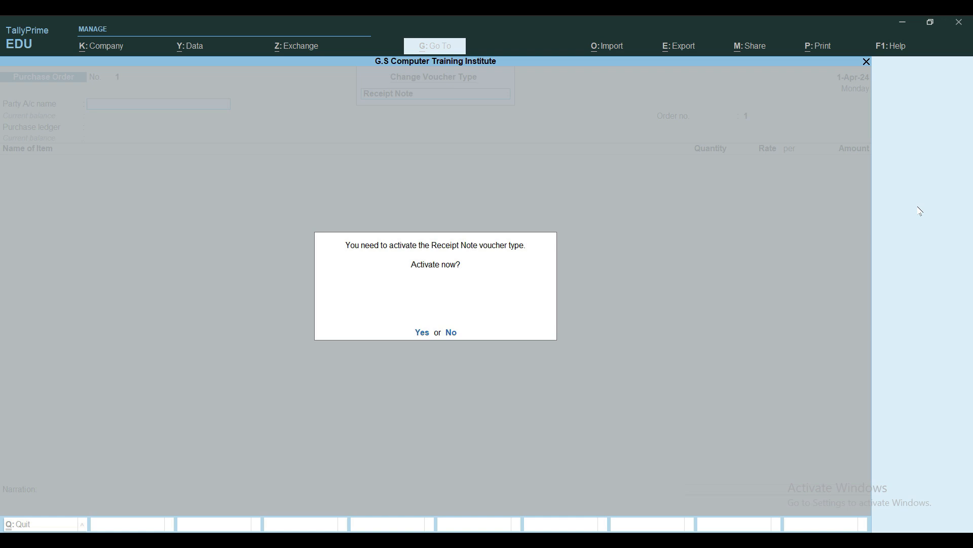
key("y")
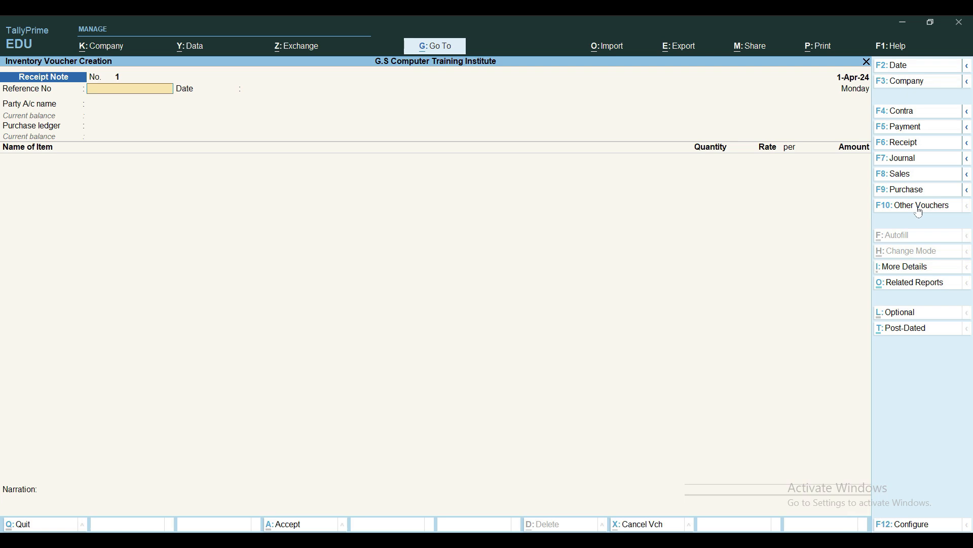
Return to the Gateway of Tally, reopen voucher entry and switch to a new Purchase Order voucher
key("Escape")
key("Escape")
key("Escape")
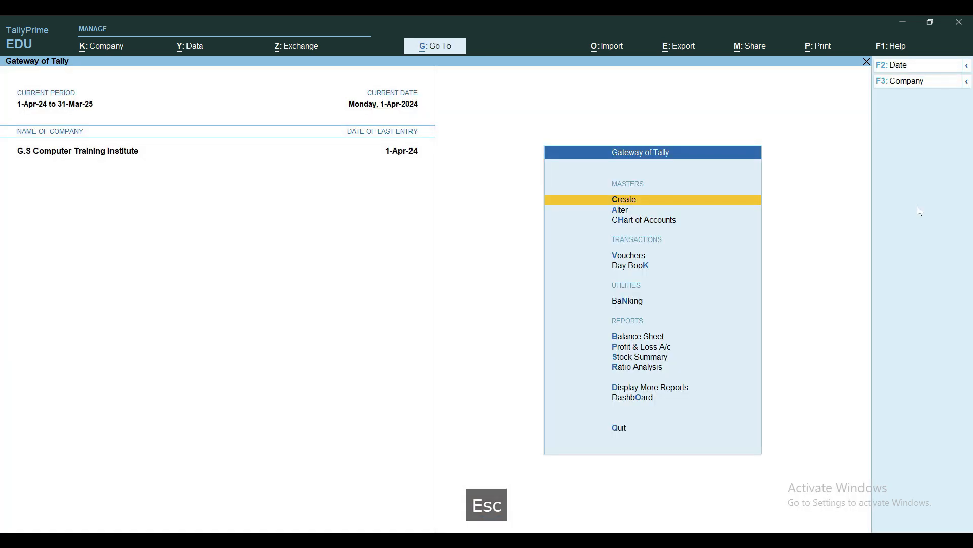
key("v")
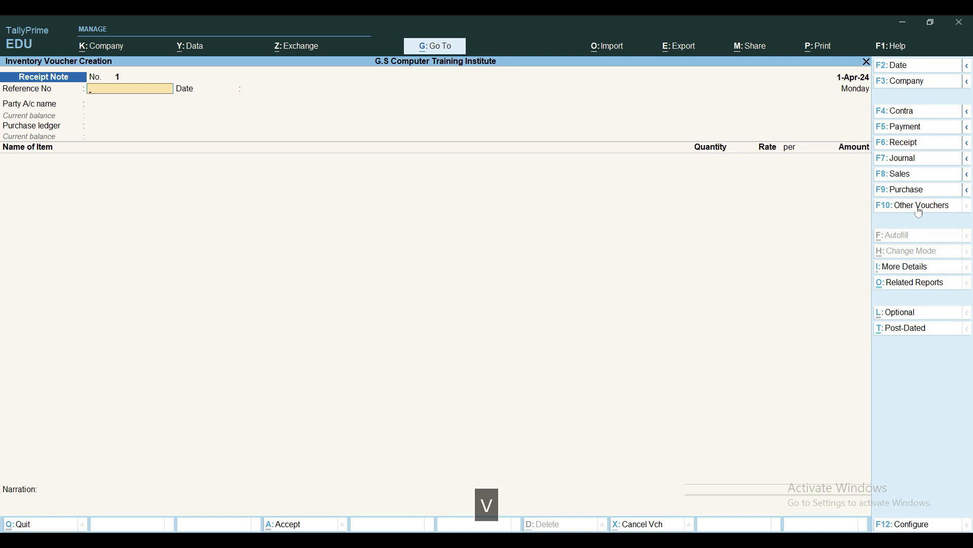
key("ctrl+F9")
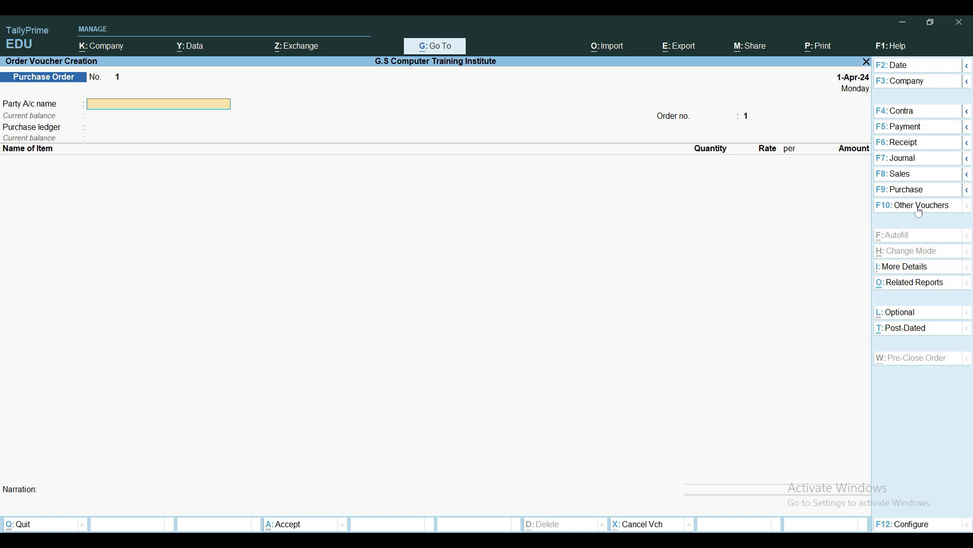
Start a new party ledger from the purchase order's party account field and name it Hindustan Electronics
key("alt+c")
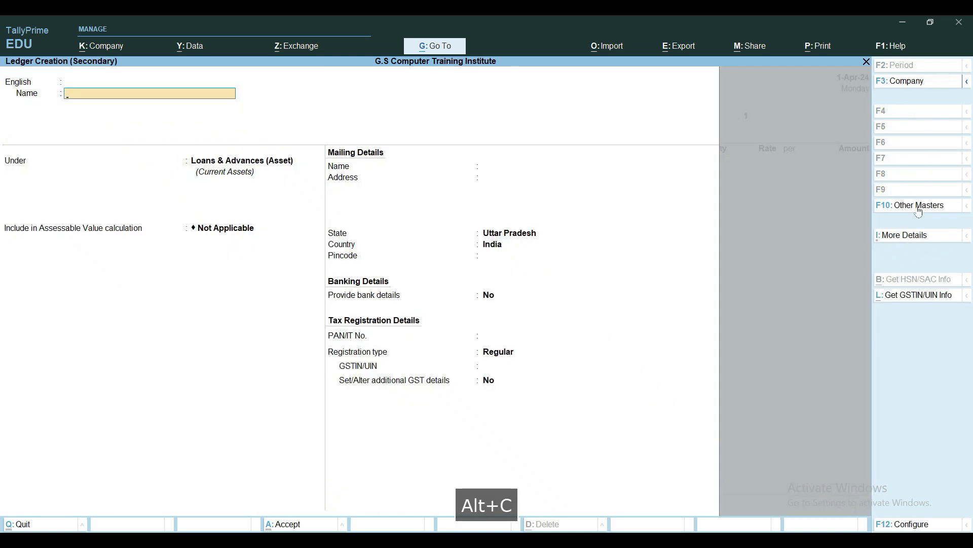
type("Hind")
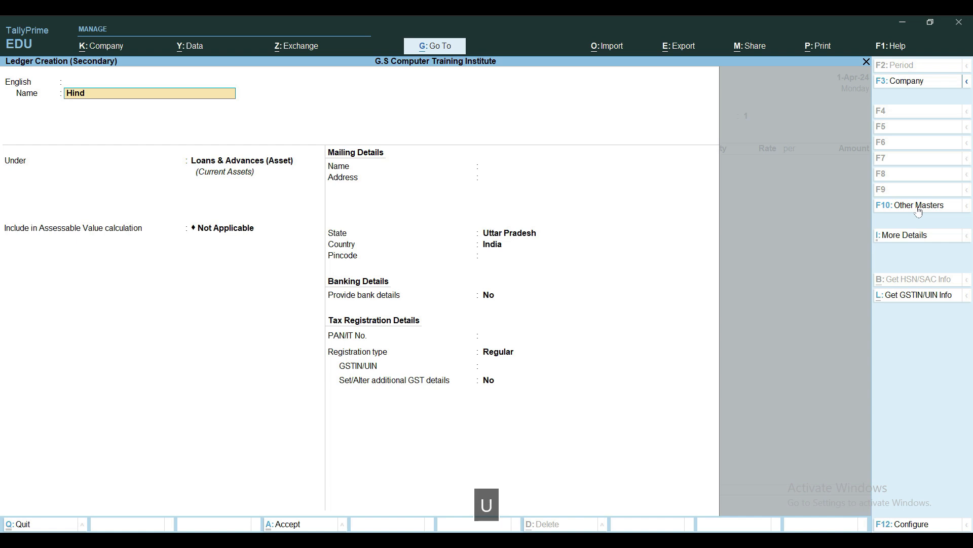
type("ustan Electronics Ltyd")
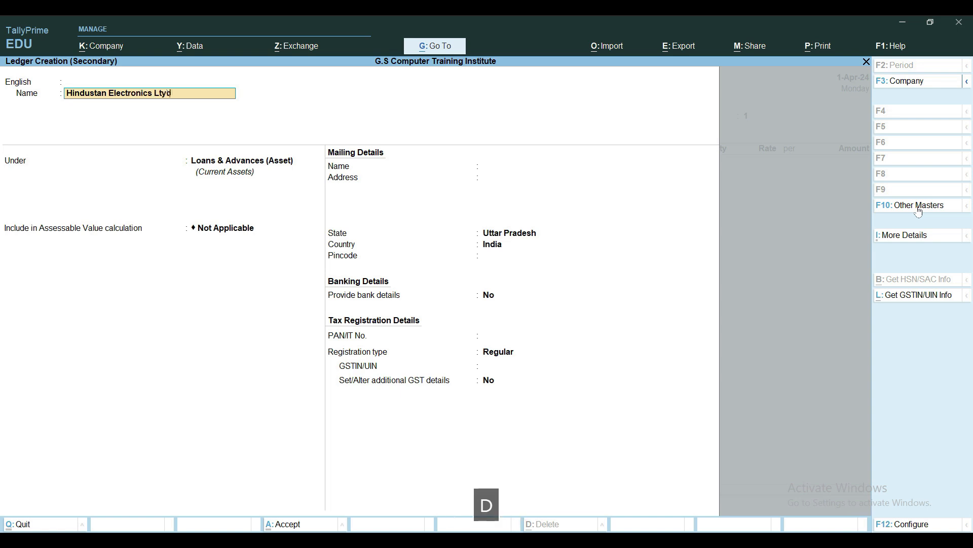
key("BackSpace")
key("BackSpace")
key("BackSpace")
key("BackSpace")
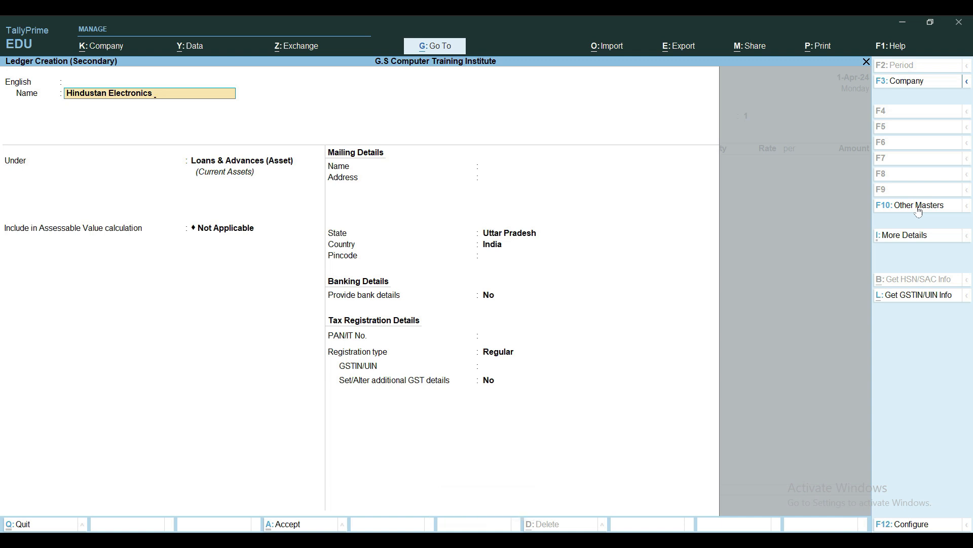
key("Return")
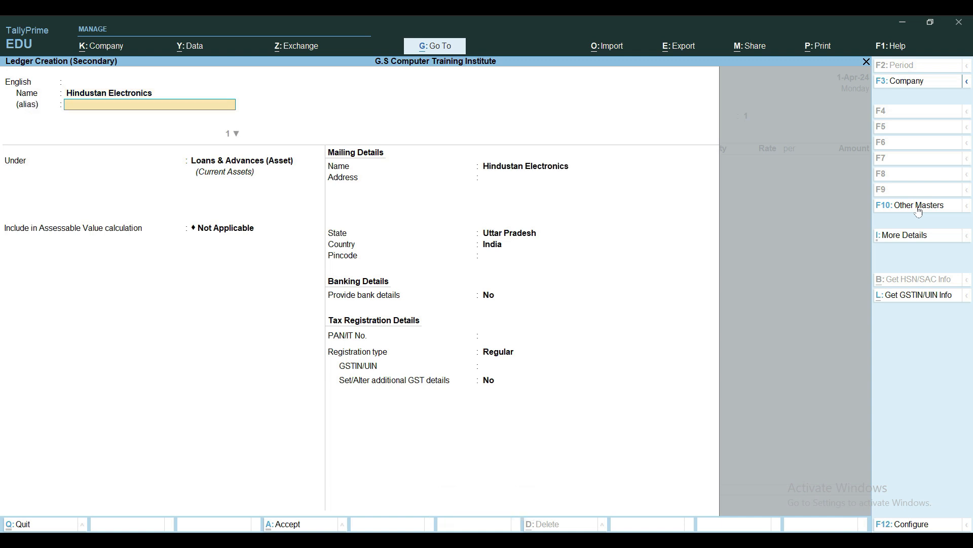
Leave the ledger's alias empty and place the ledger under the Sundry Creditors group
key("Return")
key("Return")
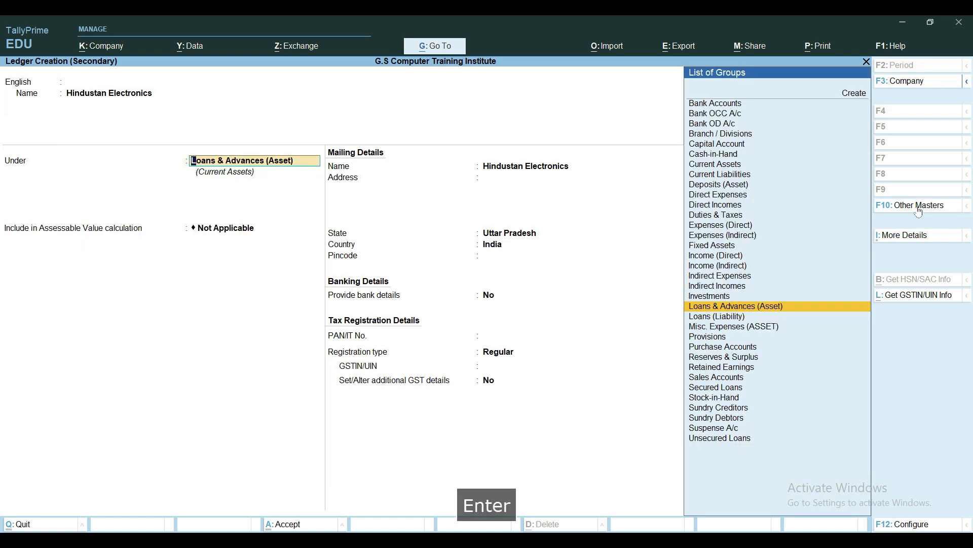
type("Su")
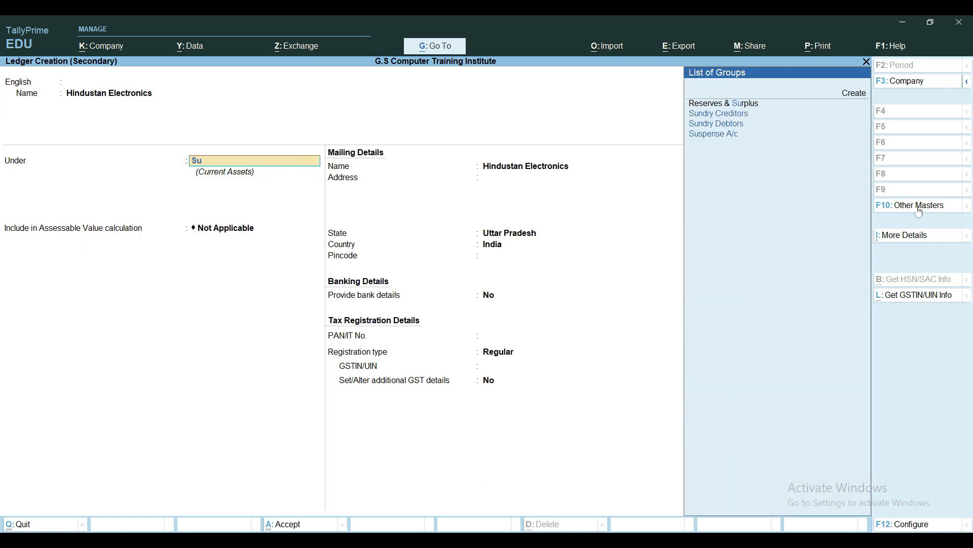
key("Down")
key("Return")
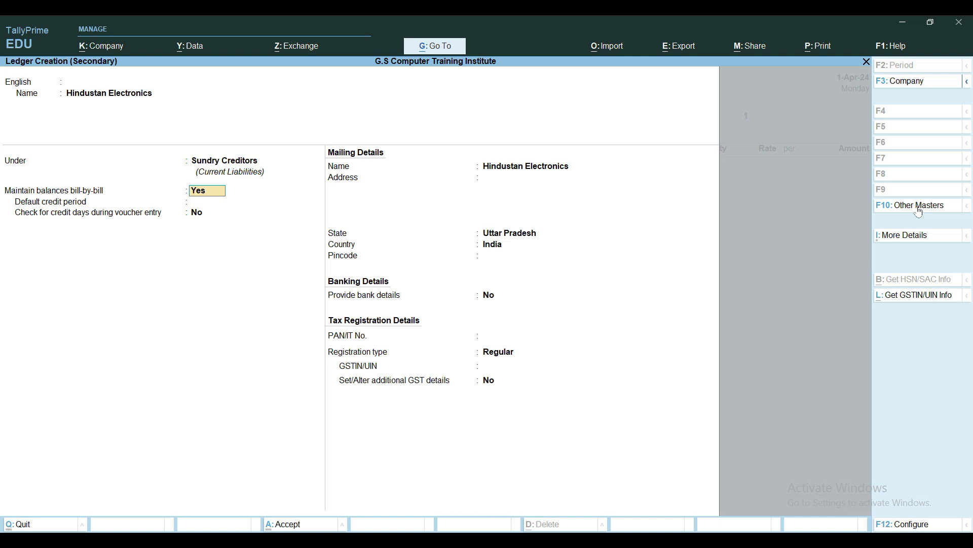
Keep the bill-by-bill defaults and set the mailing state of the ledger to Maharashtra
key("Return")
key("Return")
key("Return")
key("Return")
key("Return")
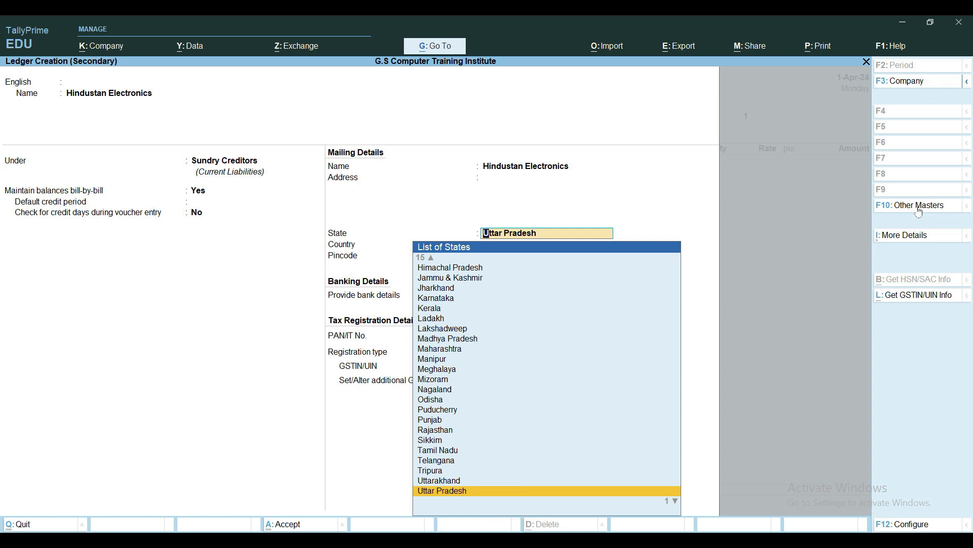
type("Mha")
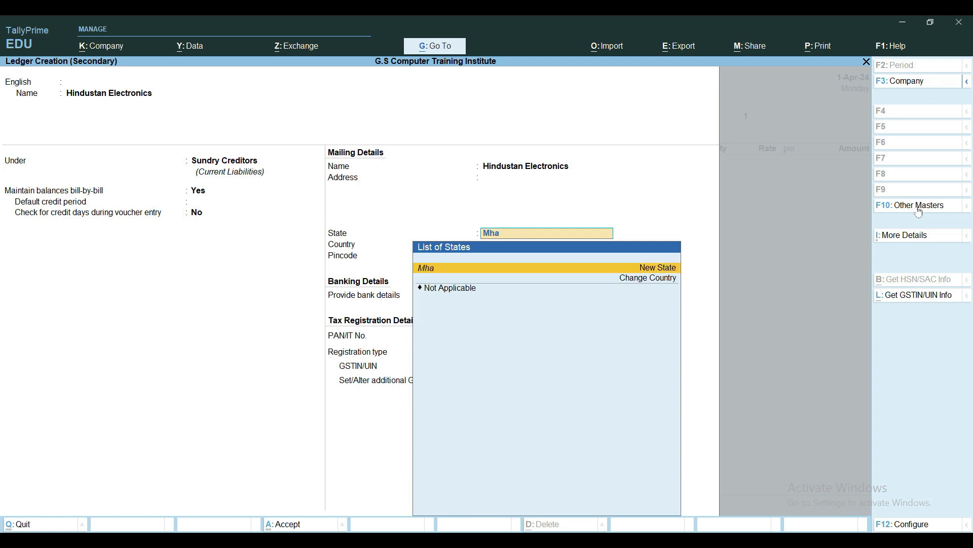
key("BackSpace")
key("BackSpace")
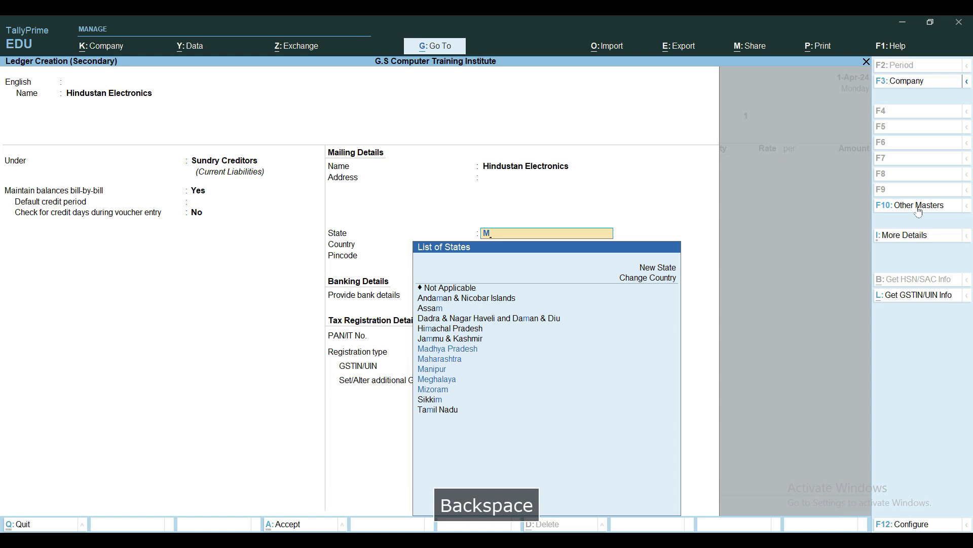
type("maha")
key("BackSpace")
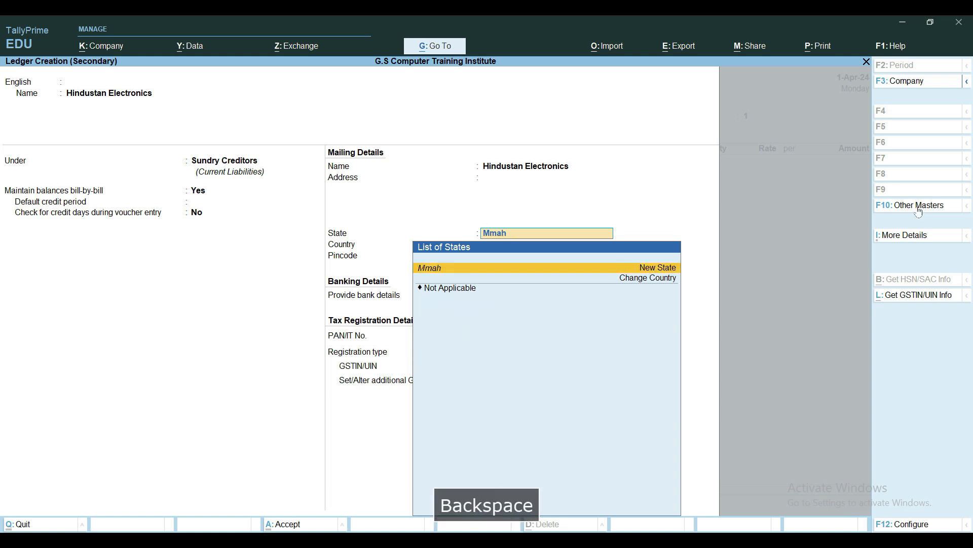
key("BackSpace")
key("BackSpace")
key("BackSpace")
type("aharashtra")
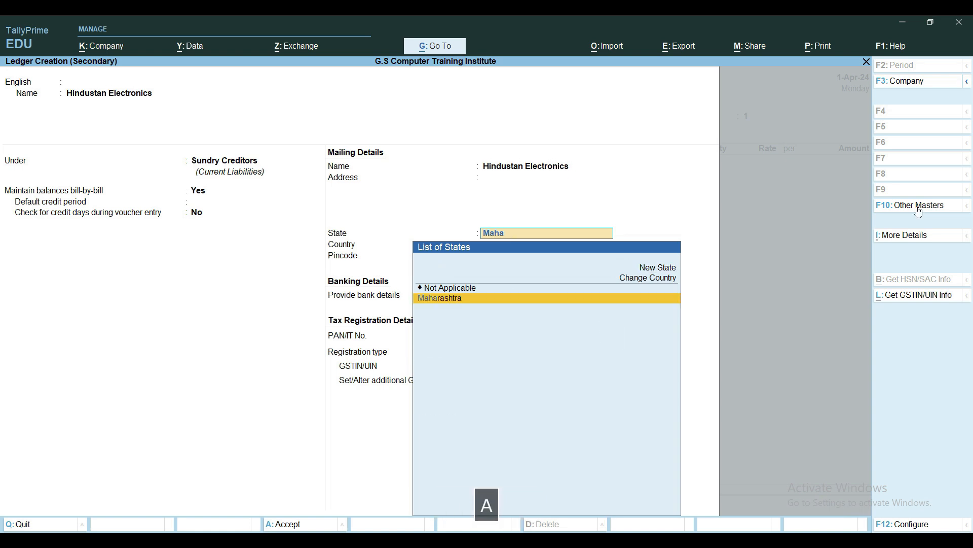
key("Return")
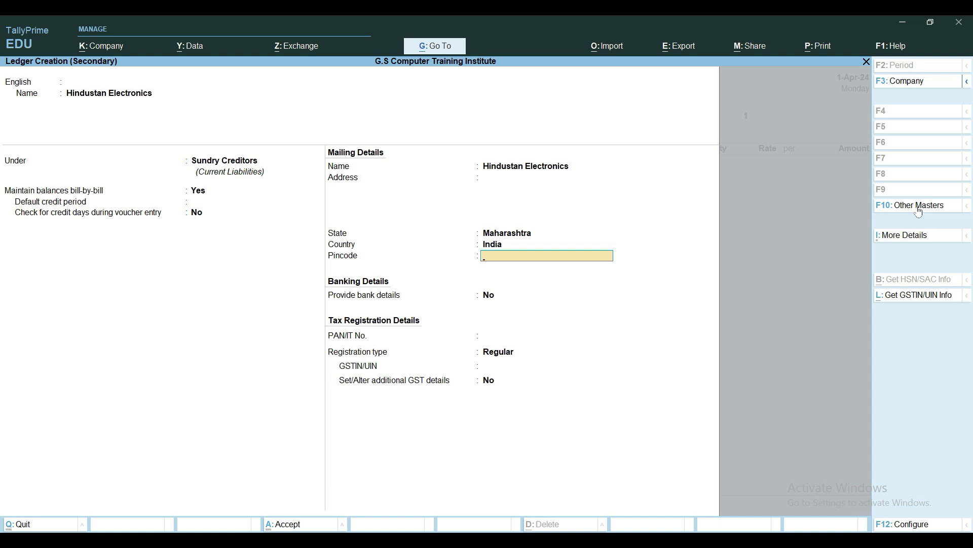
Leave the pincode and PAN blank, keep bank details at No, and accept Regular as the GST registration type
key("Return")
key("Return")
key("Return")
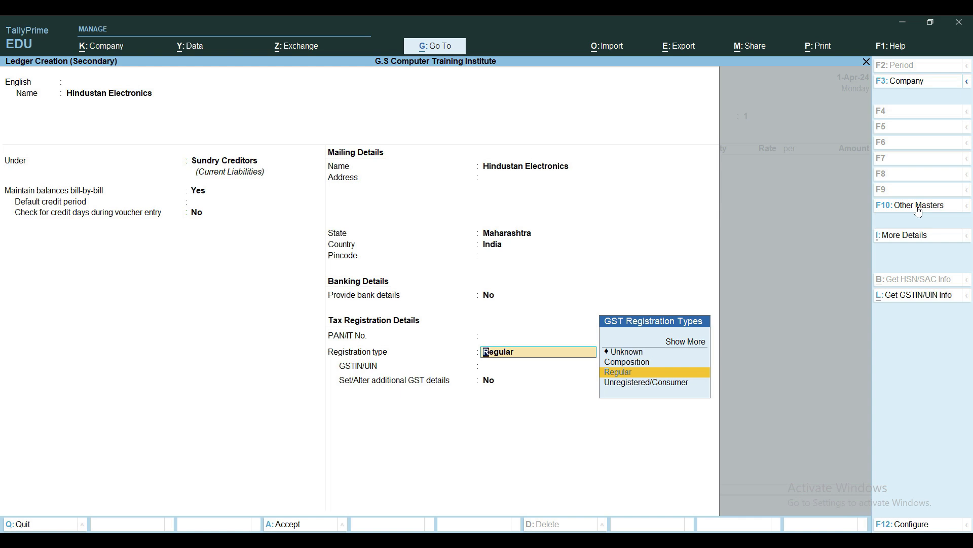
key("Return")
key("Return")
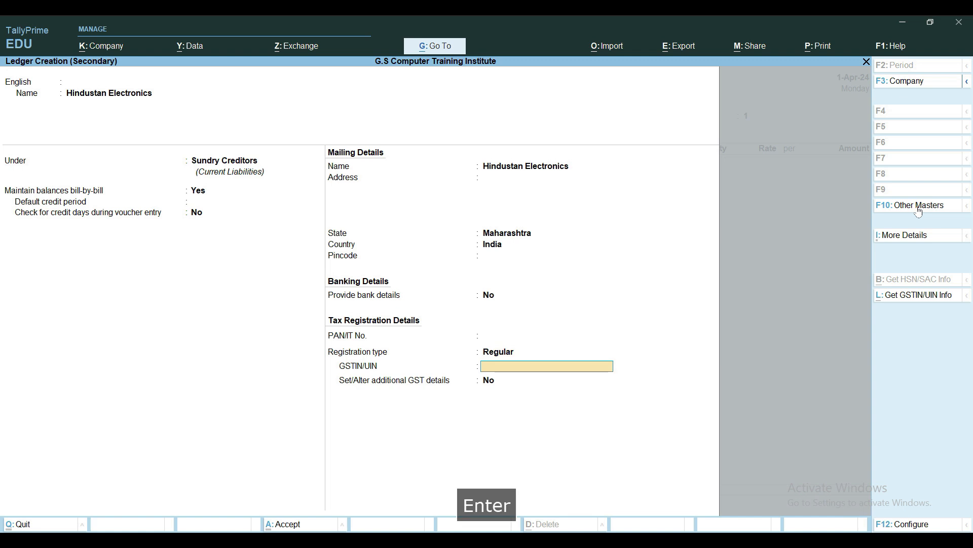
Leave the GSTIN/UIN blank, keep additional GST details at No, and save the Hindustan Electronics ledger
key("Return")
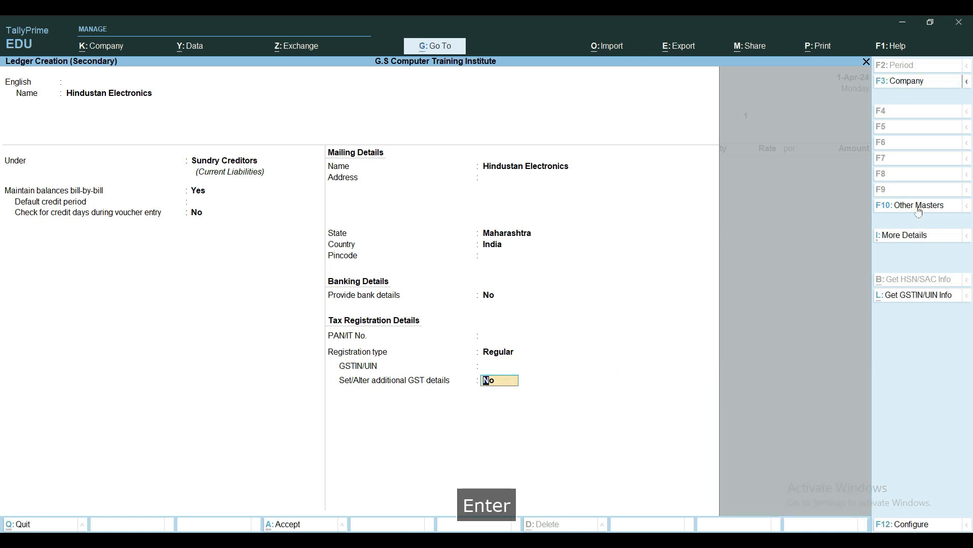
key("ctrl+a")
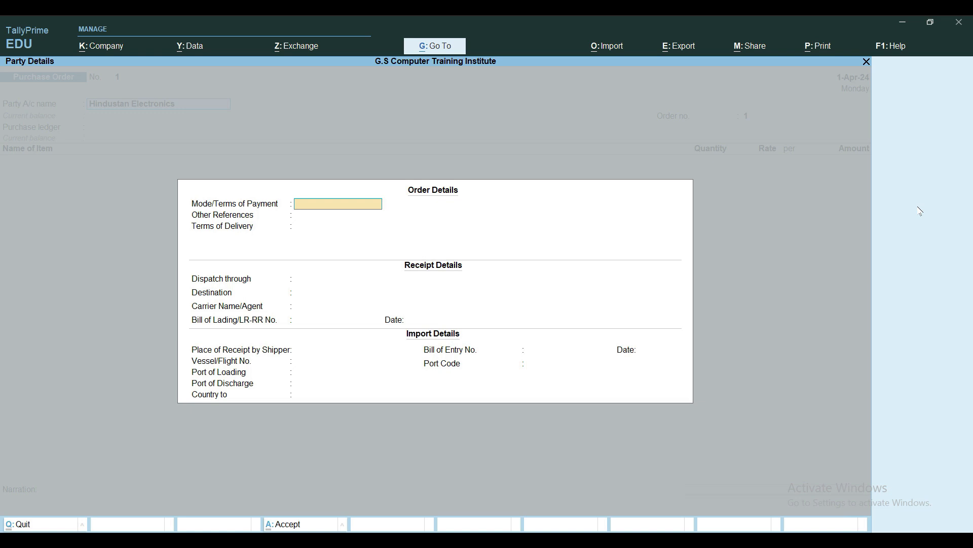
Enter "By Cash/ Online" as the mode/terms of payment in the purchase order's order details
type("By C")
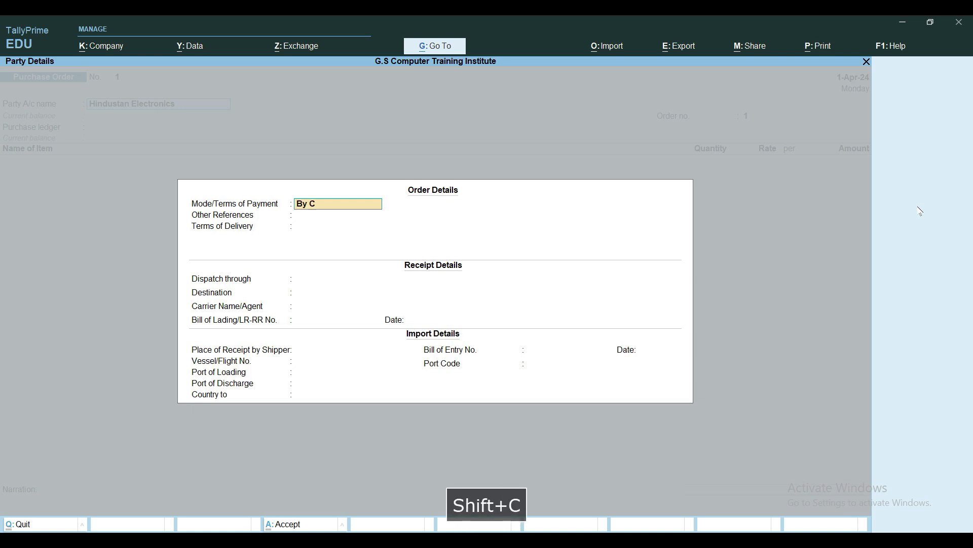
type("ash")
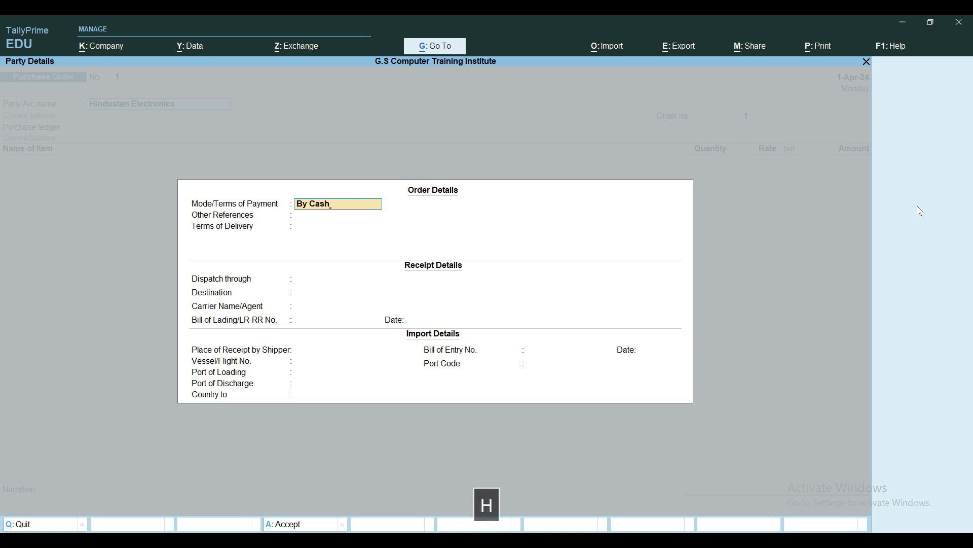
type("/ Online")
key("Return")
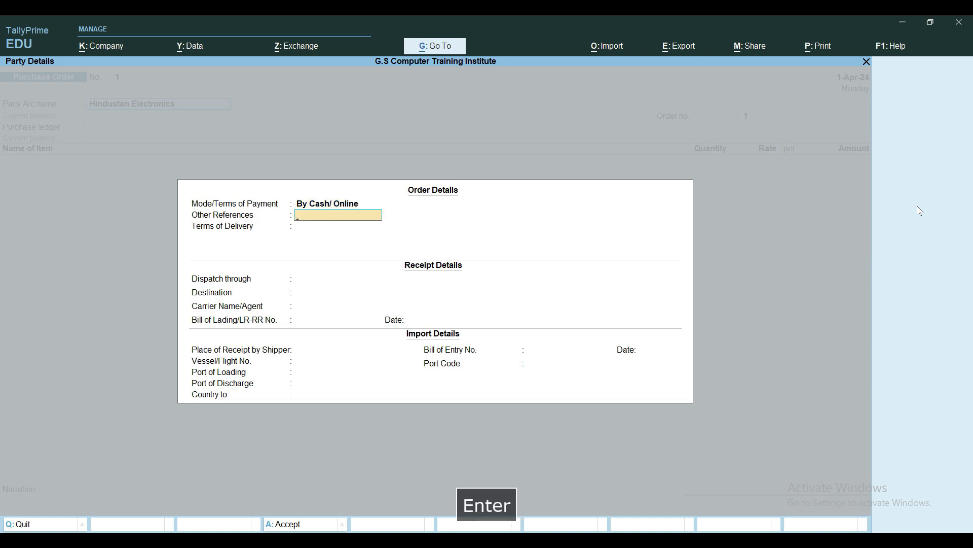
Enter "50 % Advance Against Order" under other references in the order details
type("5")
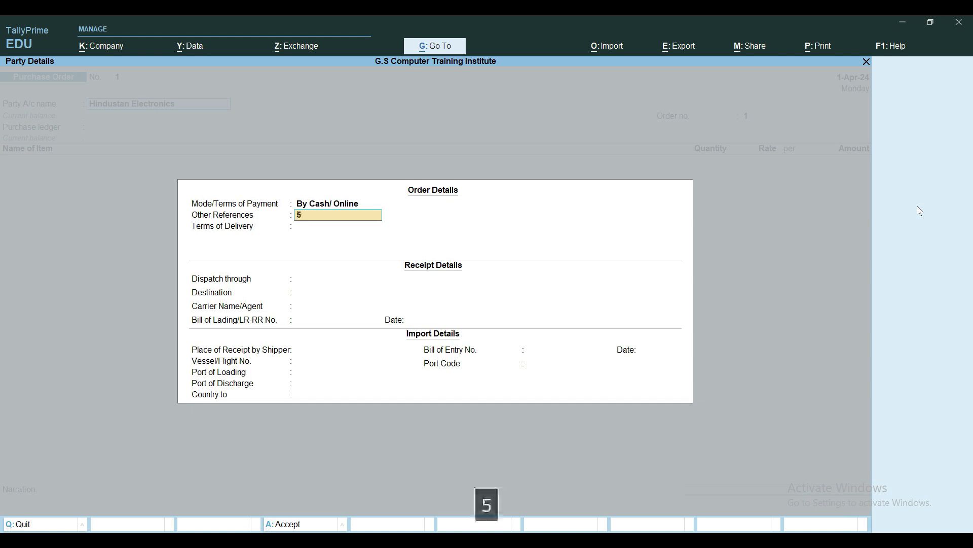
type("0 % Advance Against O")
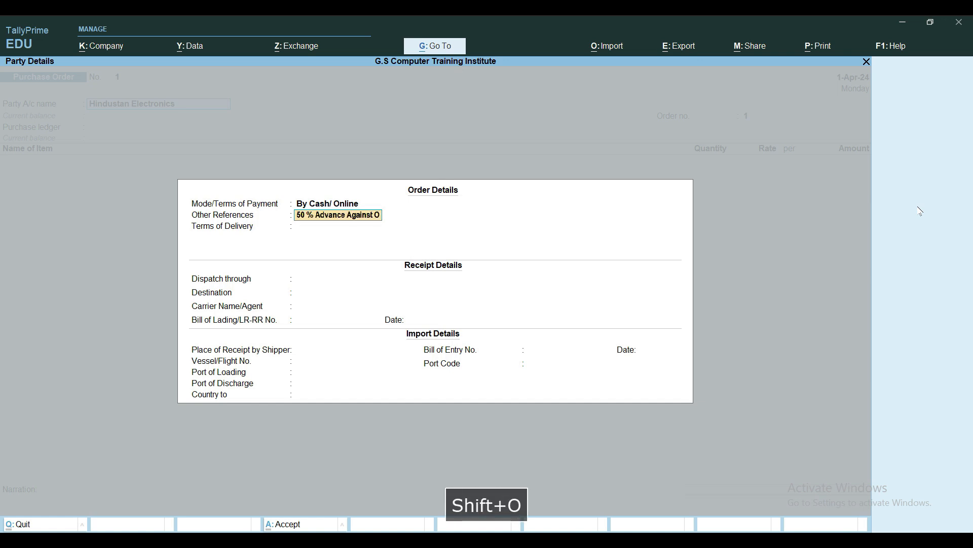
type("rder")
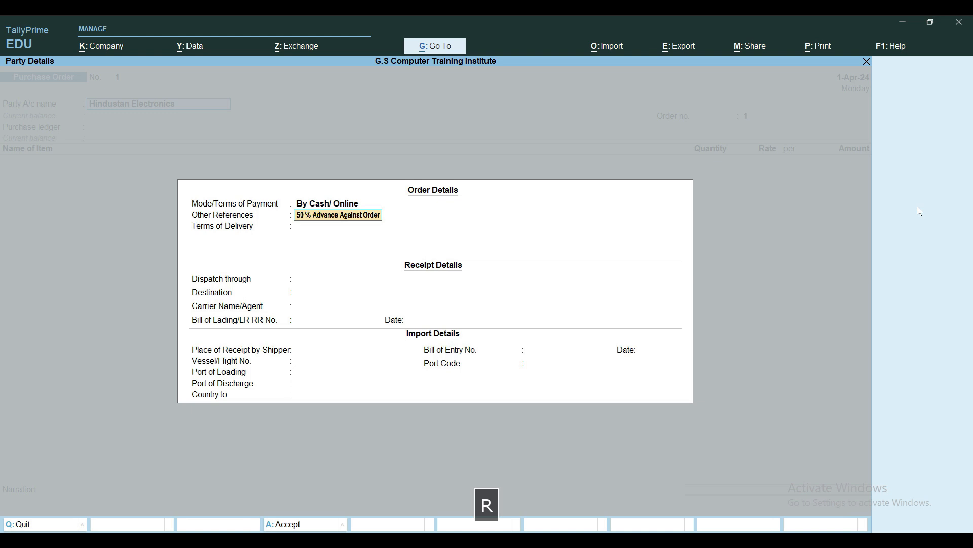
key("Return")
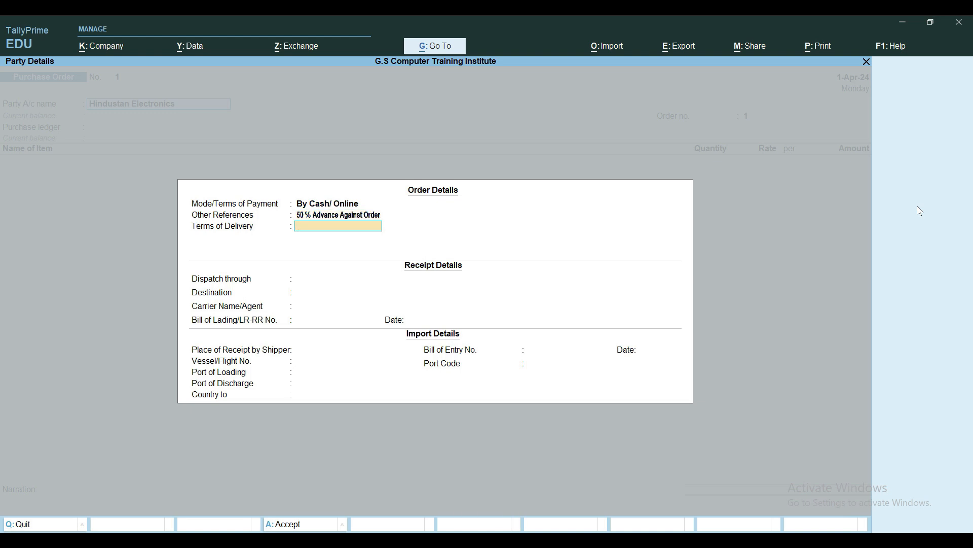
Enter "100% Against Delivery of Goods" as the first line of the terms of delivery
type("100% Against ")
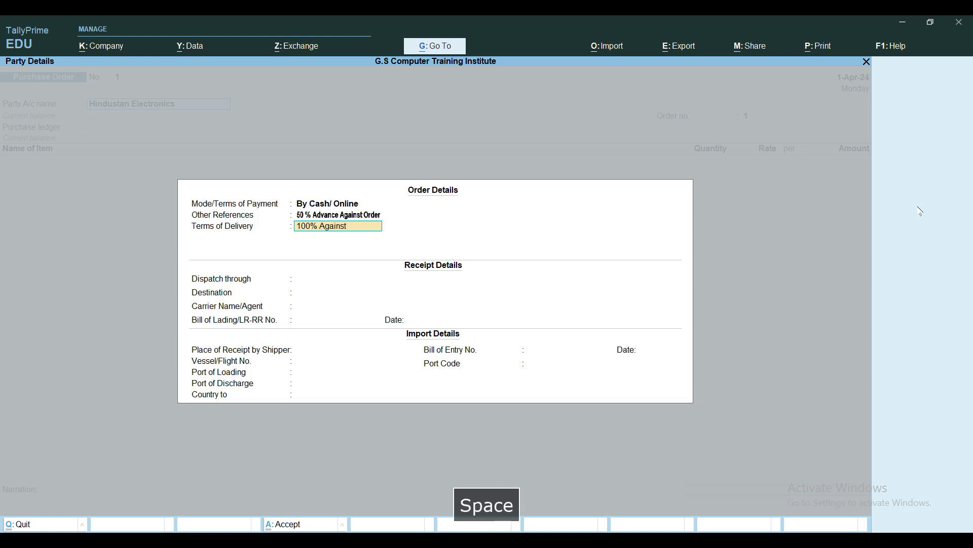
type("Delivery o")
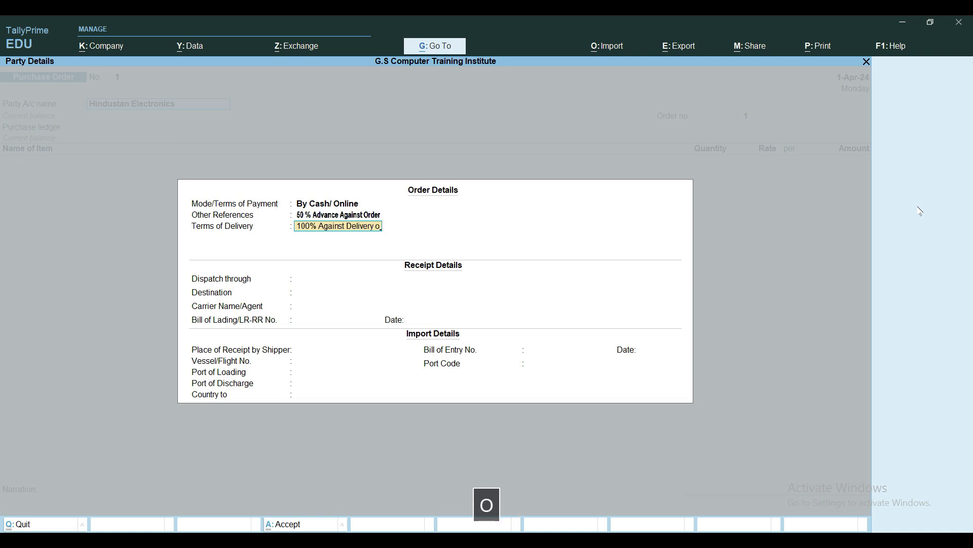
type("f Goods")
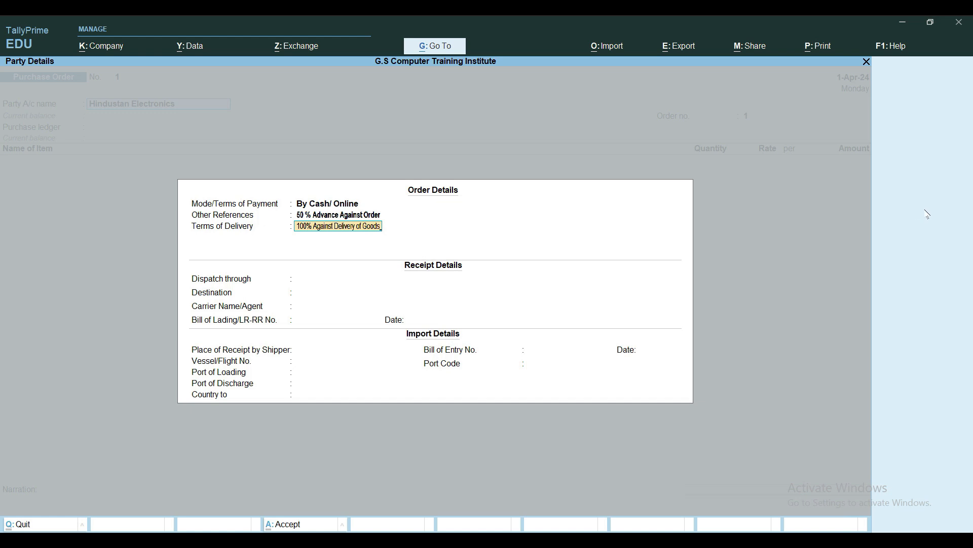
key("Return")
Add "Within 3 Months" as the second line of the terms of delivery and leave the following line empty
type("W")
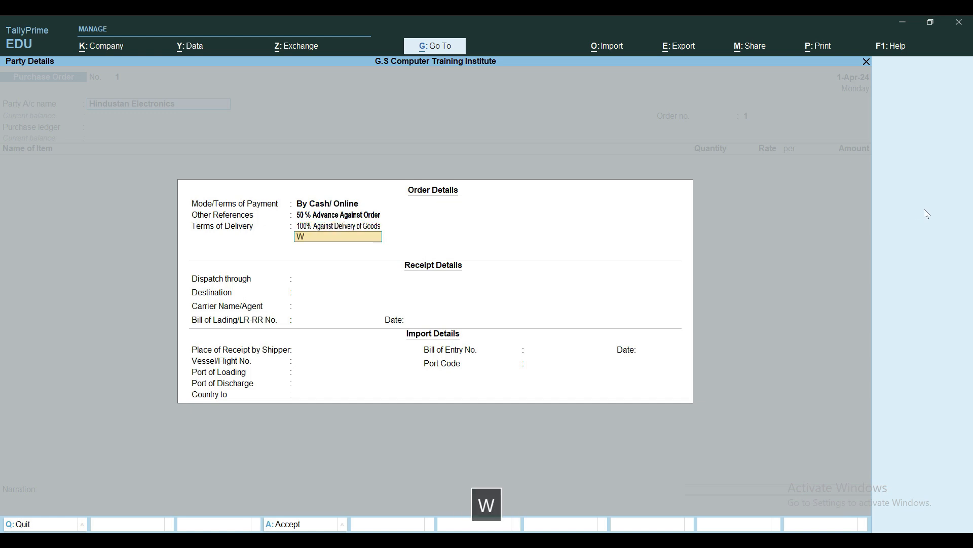
type("ithin 3 Months")
key("Return")
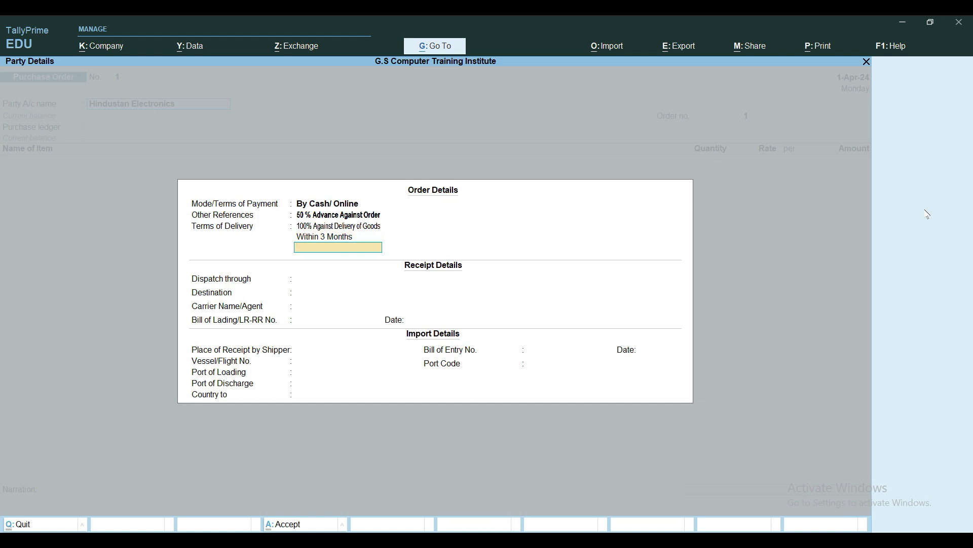
key("Return")
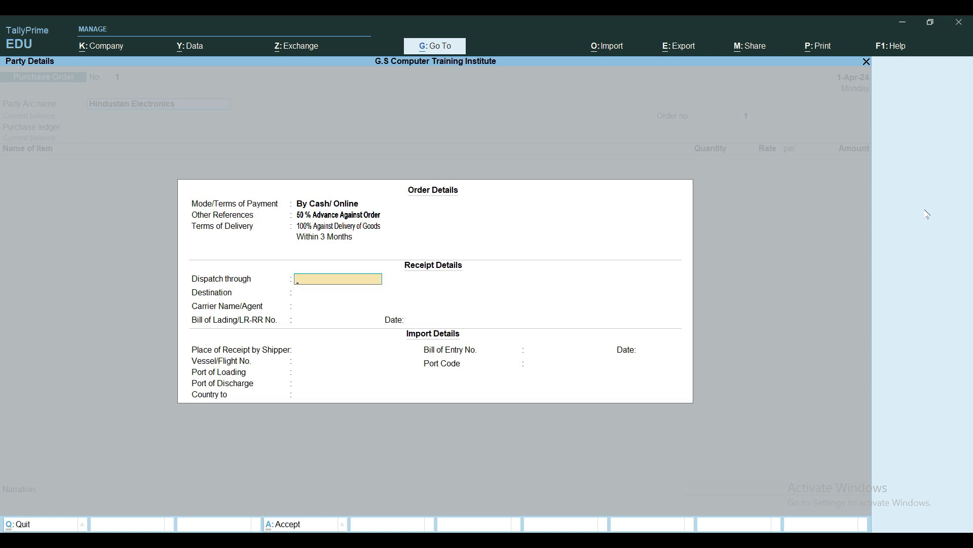
Set the dispatch method in the receipt details to "By Road/Transport"
type("By ")
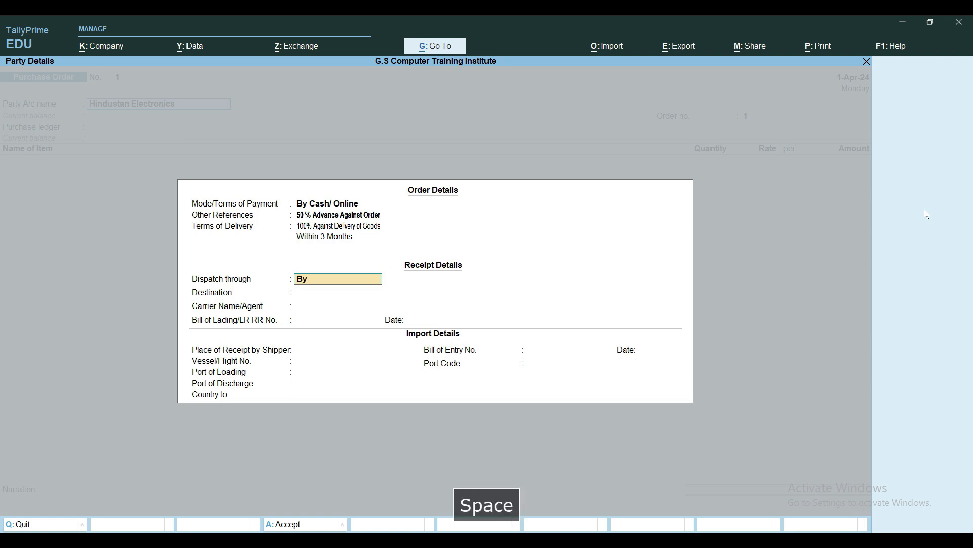
type("Road")
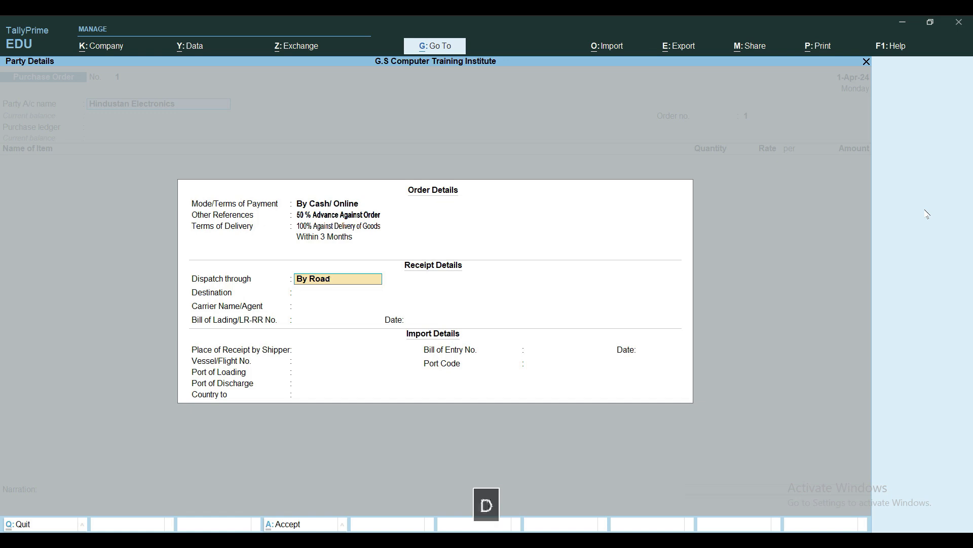
type("/Transport")
key("Return")
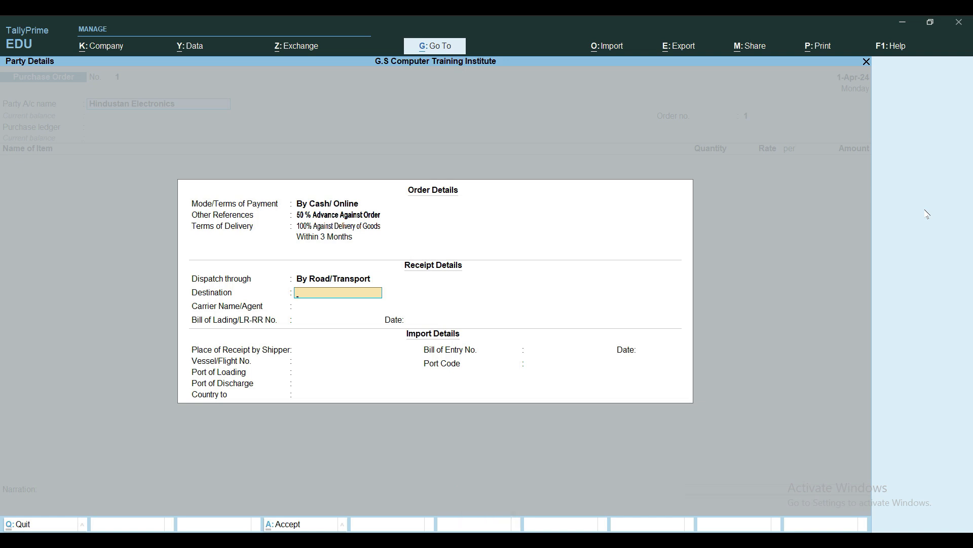
Set the destination in the receipt details to Uttar Pradesh
type("Uttar")
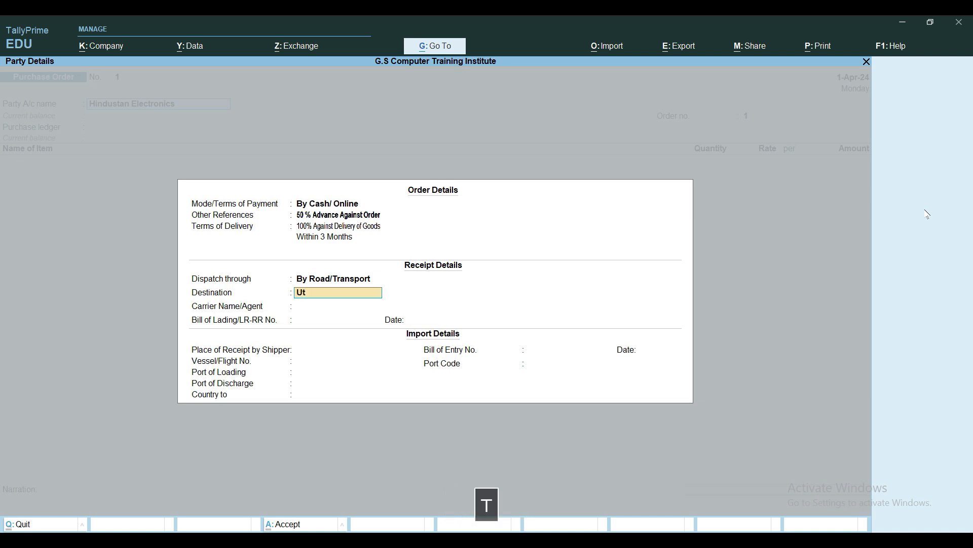
type("adesh")
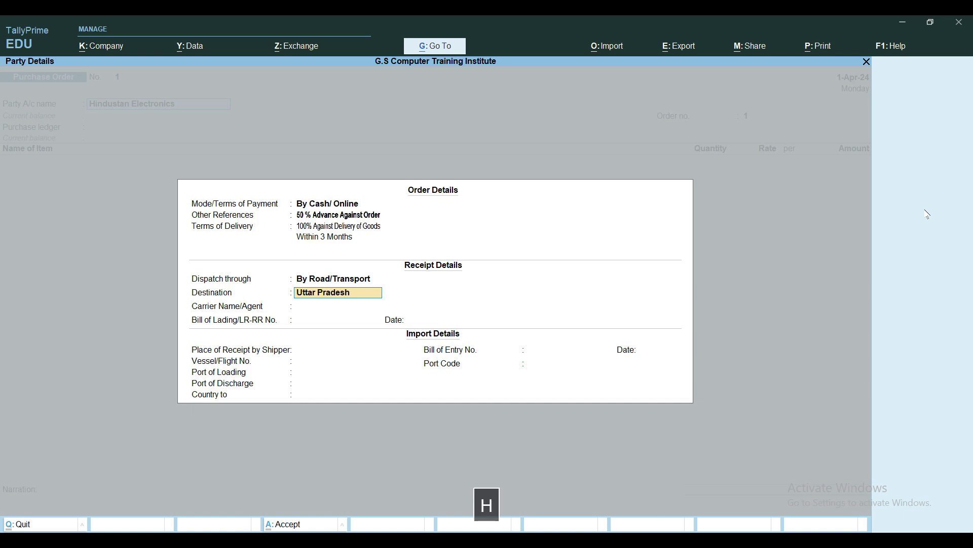
key("Return")
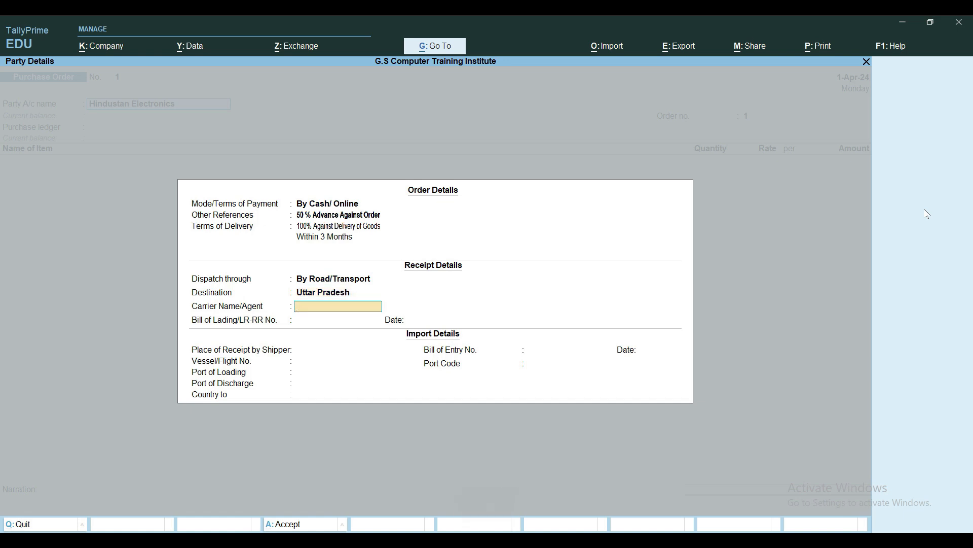
Enter "G.S Transportation & Cargo Movers" as the carrier name/agent in the receipt details
type("G.S ")
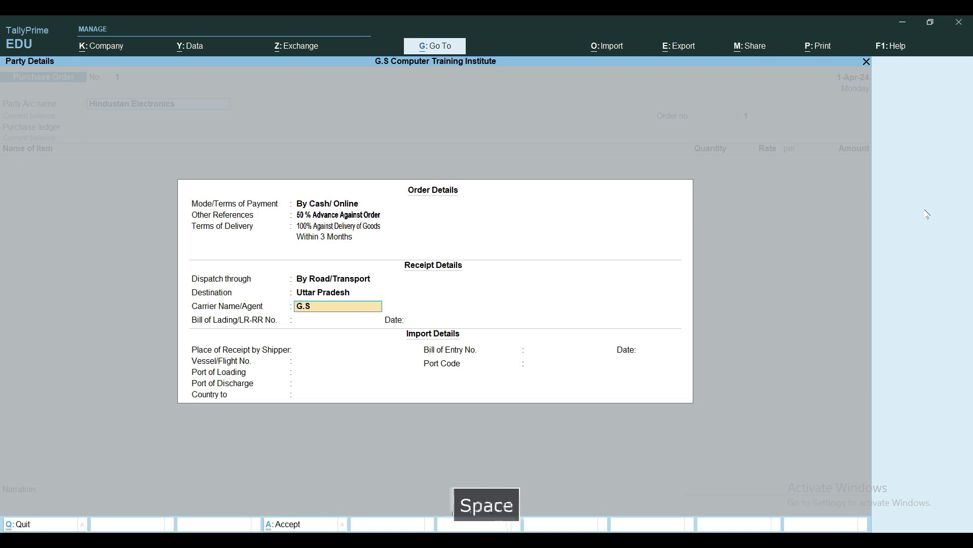
type("Transportation ")
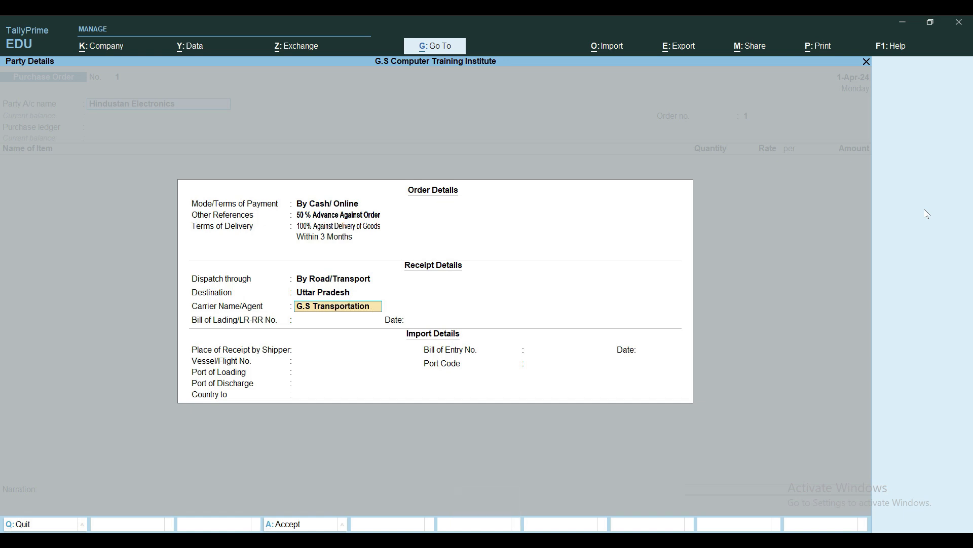
type("& Car")
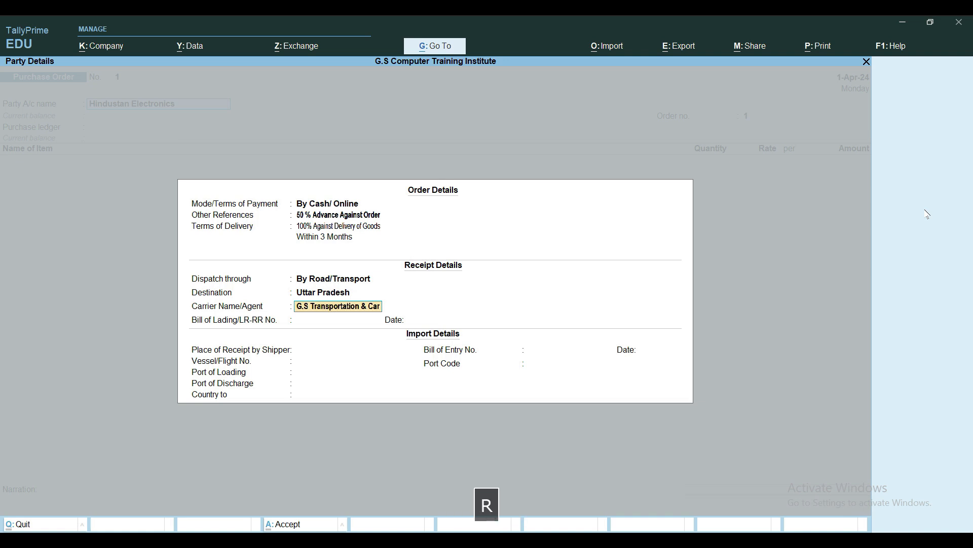
type("go")
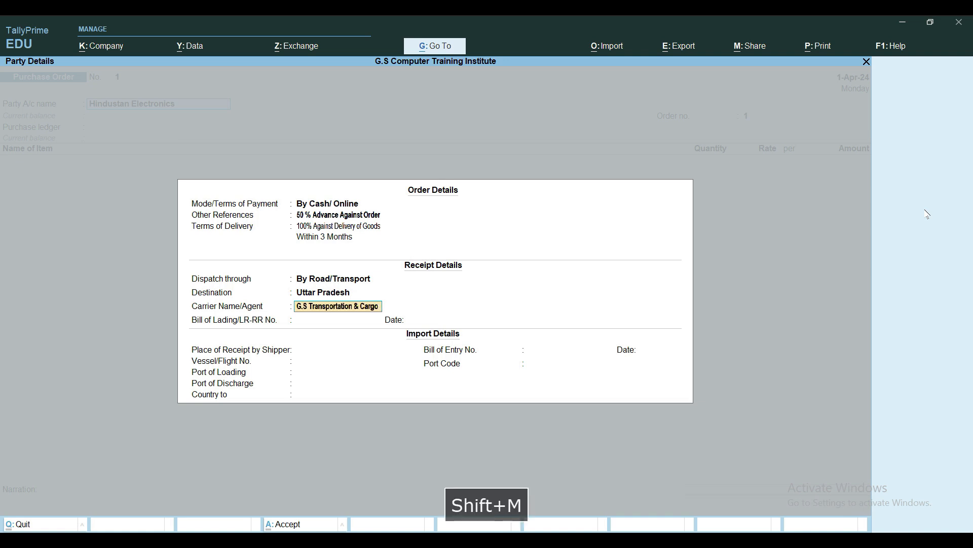
type(" Movers")
key("Return")
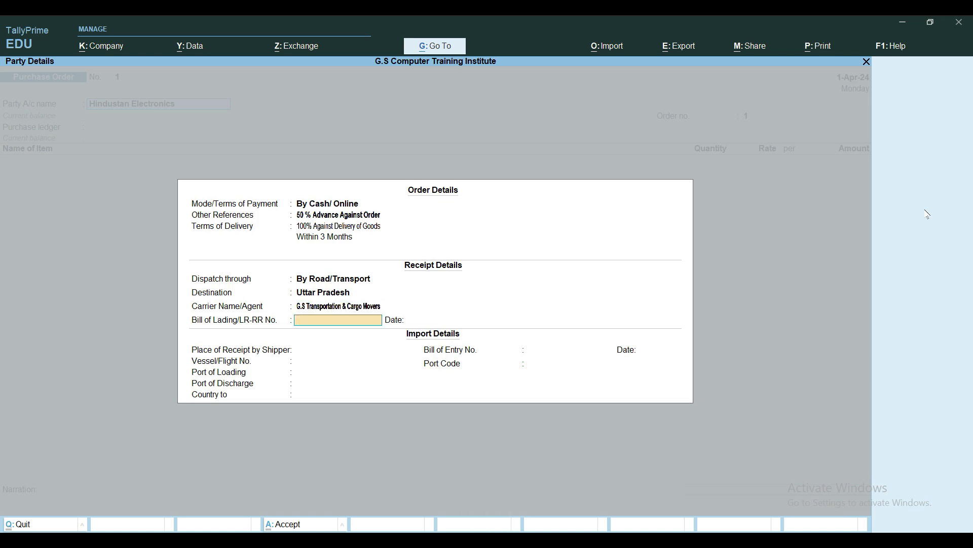
Enter Aspo76546 as the Bill of Lading/LR-RR number and date it 1.4.2024
type("Aspo")
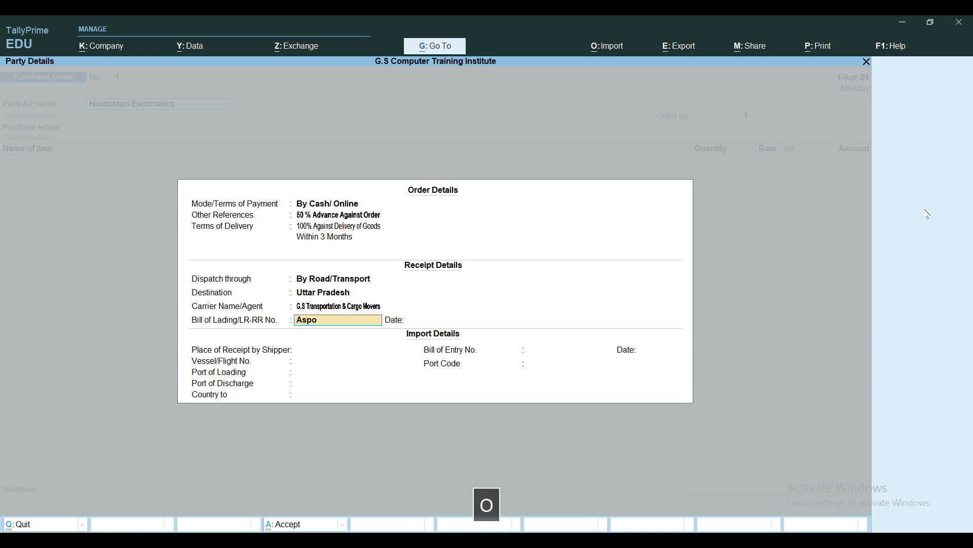
type("76546")
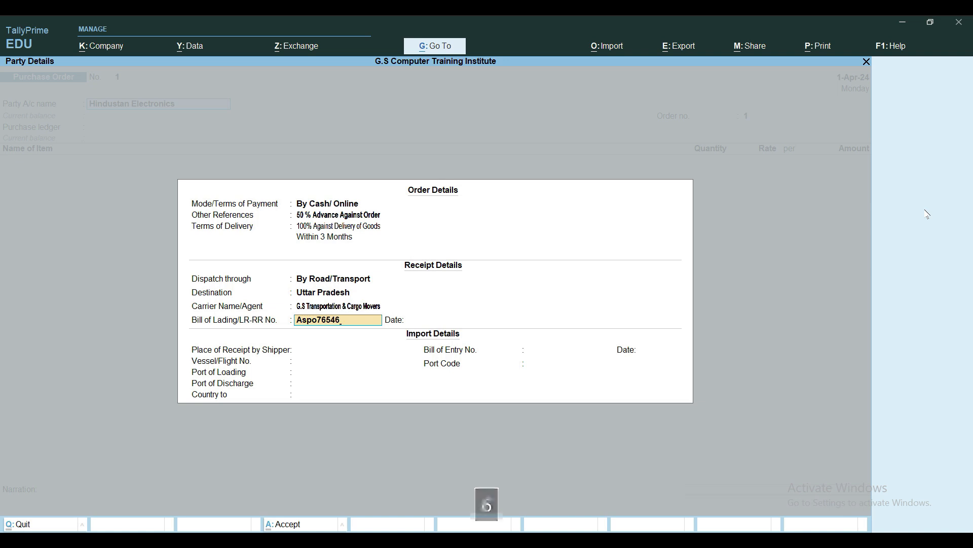
key("Return")
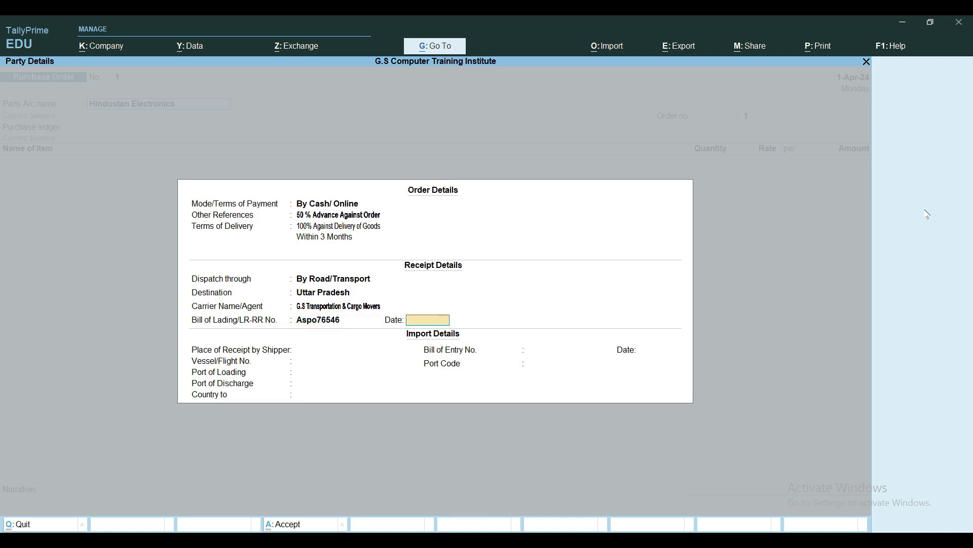
type("1.4.2024")
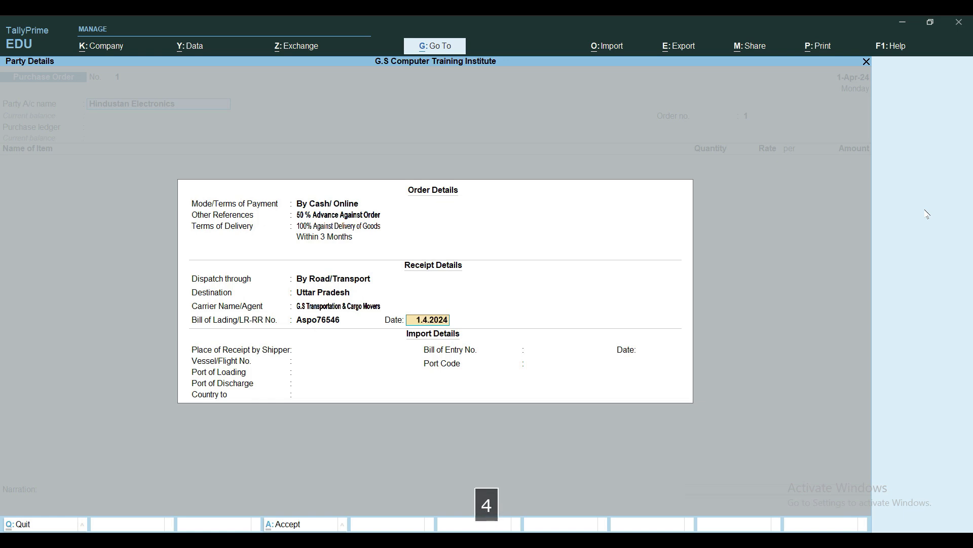
key("Return")
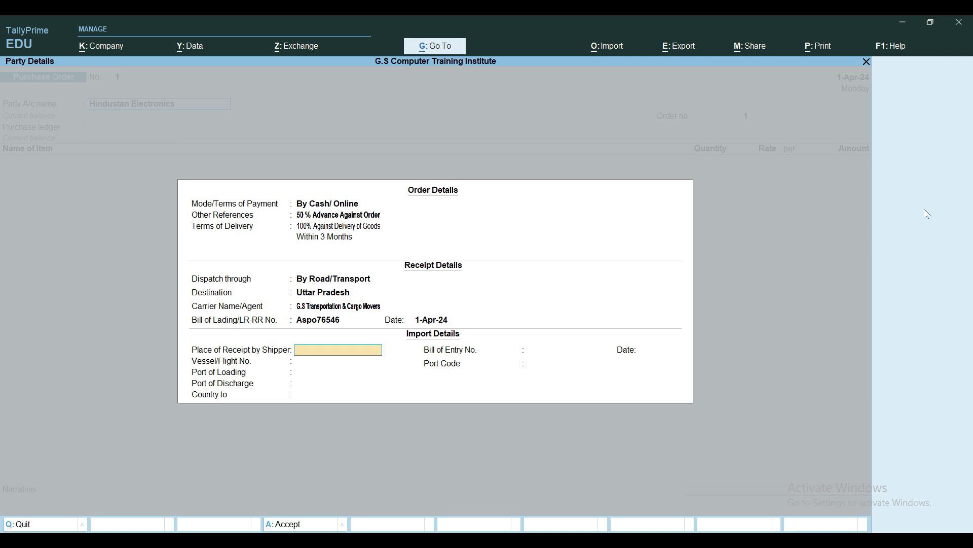
Leave all import details blank, with the country at Not Applicable, and proceed to the supplier's party details
key("Return")
key("Return")
key("Return")
key("Return")
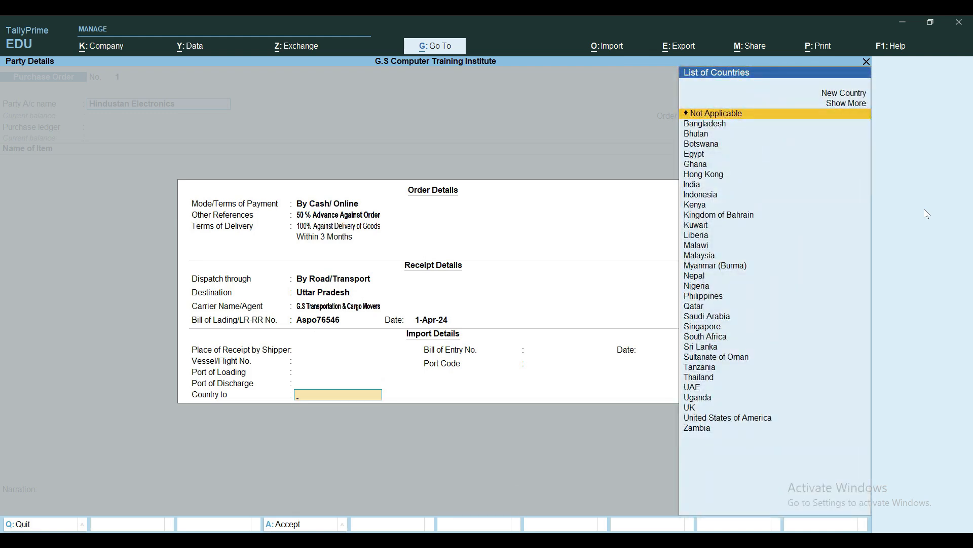
key("Return")
Set the place of supply to Uttar Pradesh in the supplier's party details and enter the purchase order number
key("Return")
key("Return")
key("Return")
key("Return")
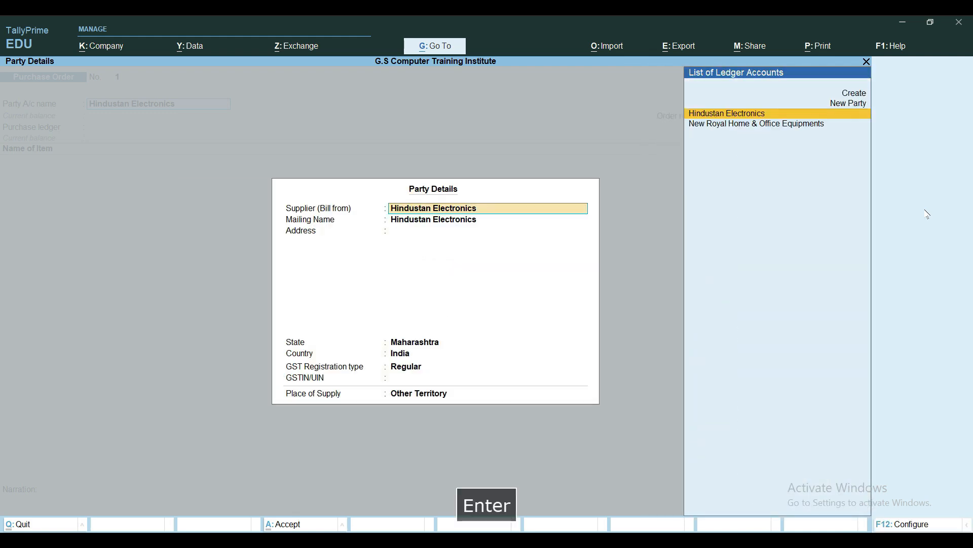
key("Return")
key("Return")
key("Return")
key("Return")
key("Return")
key("Return")
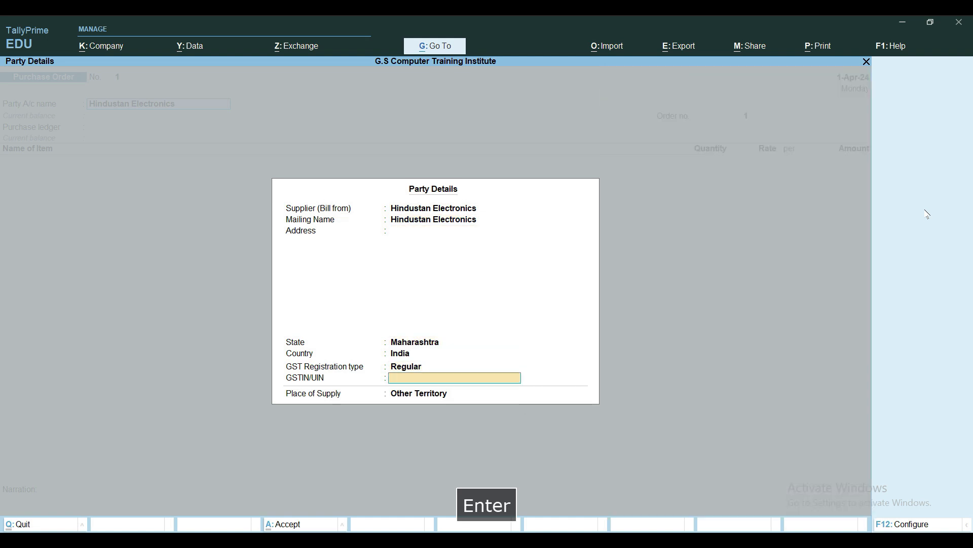
type("Ut")
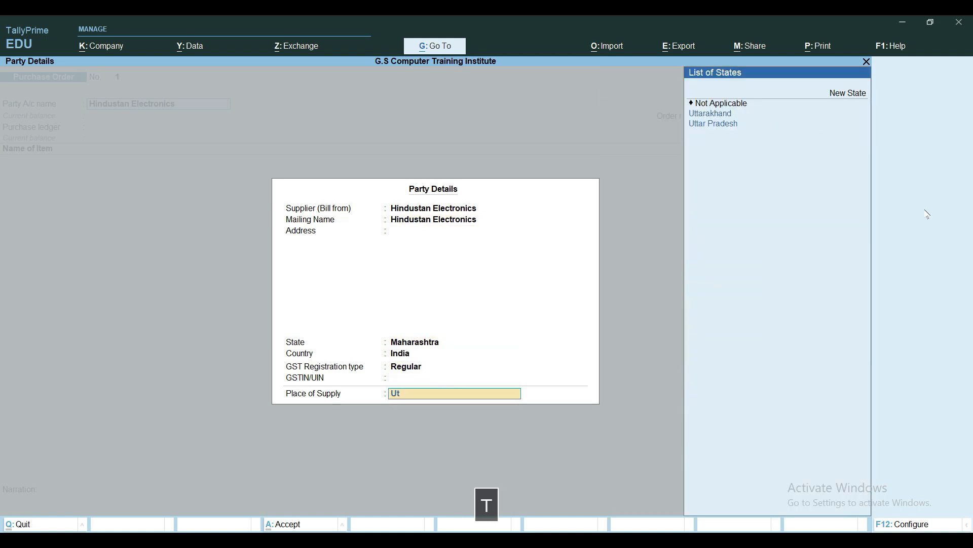
key("Down")
key("Return")
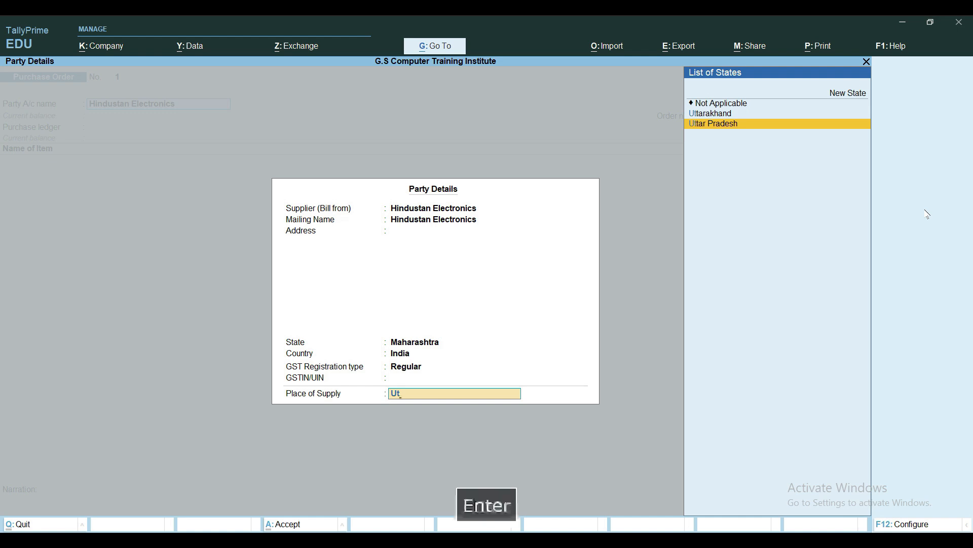
type("Po01")
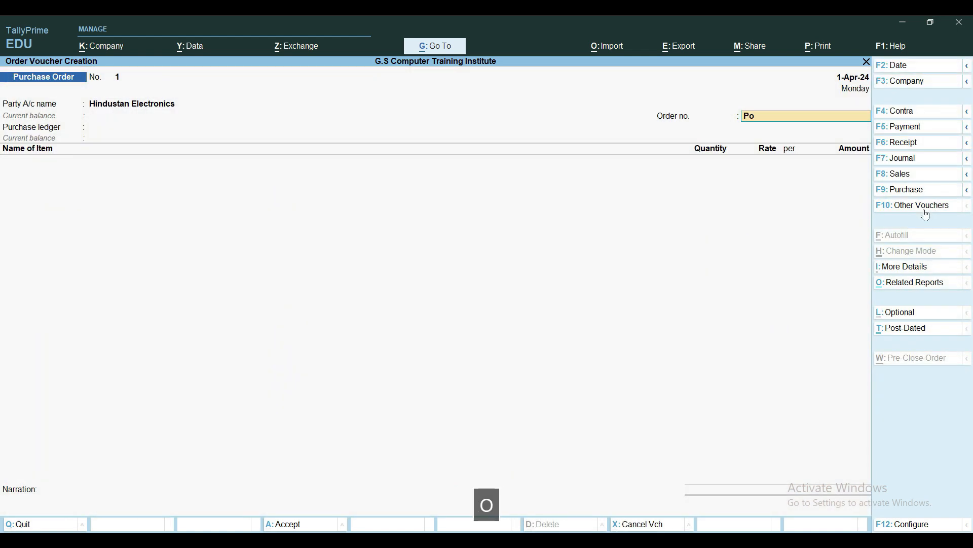
key("Return")
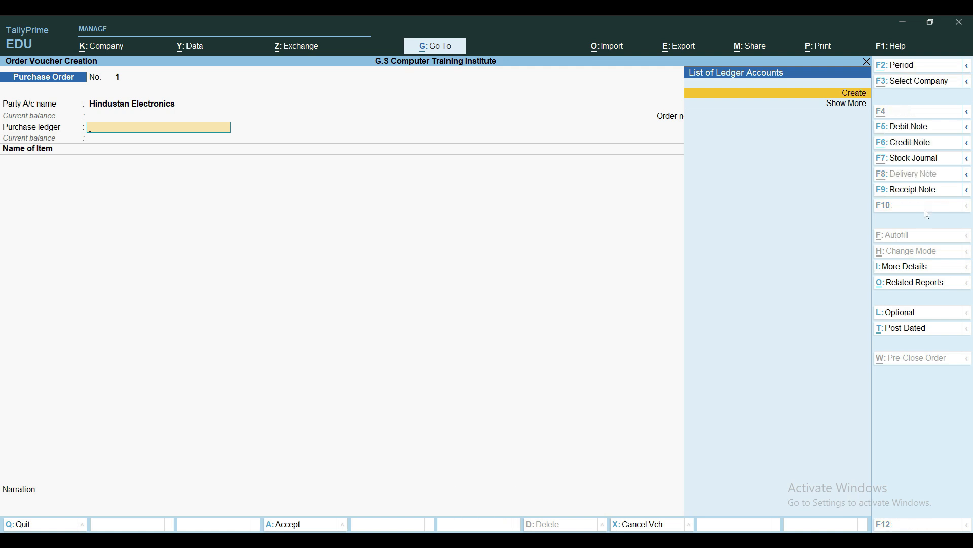
Start creating a new ledger named "Purchase A/c" for the order's purchase ledger
key("alt+c")
type("Purcha")
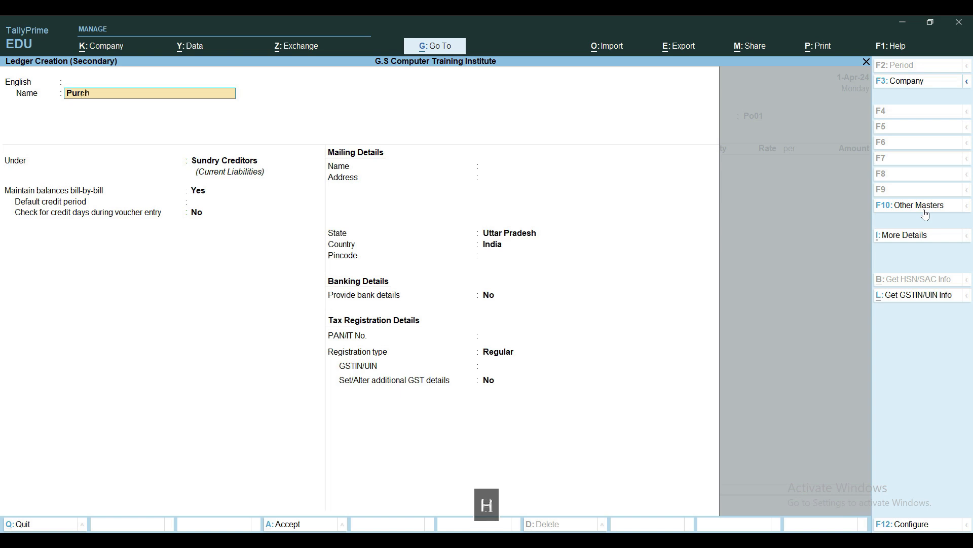
key("Caps_Lock")
type("SE")
key("BackSpace")
key("BackSpace")
key("BackSpace")
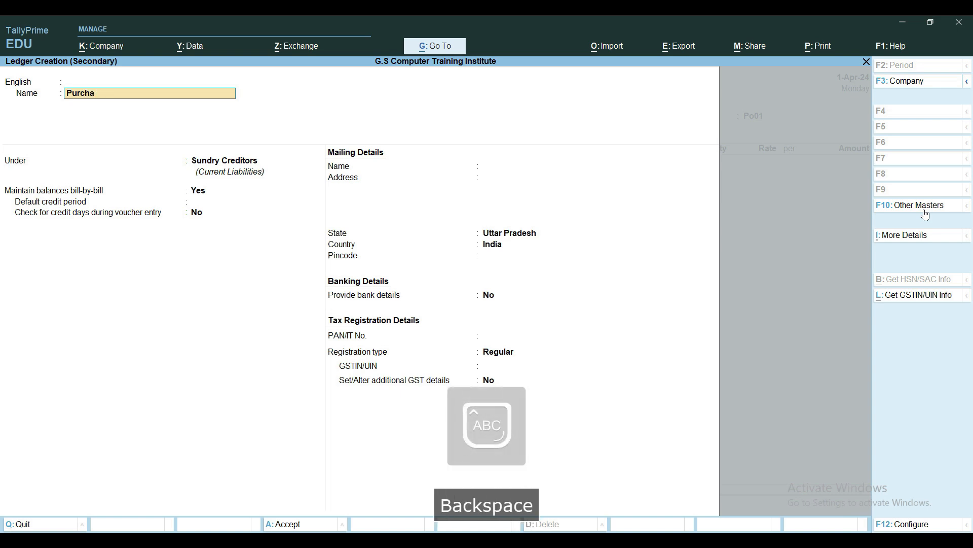
type("SE")
key("BackSpace")
key("BackSpace")
key("BackSpace")
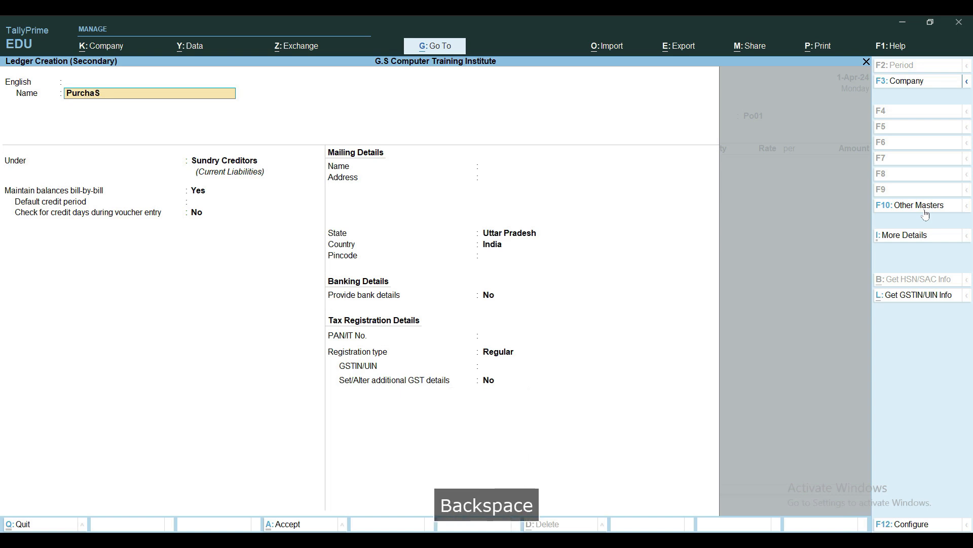
key("Caps_Lock")
type("ase ")
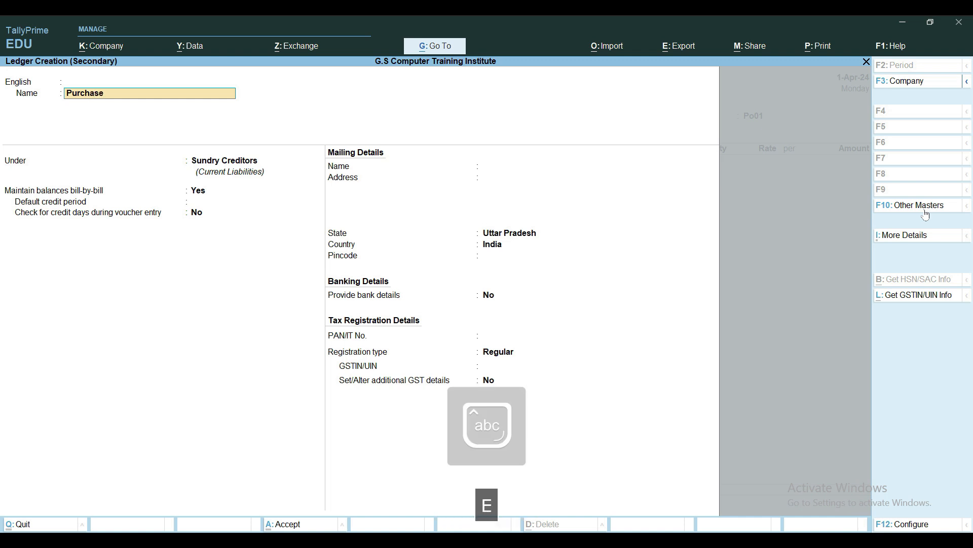
type("A/c")
key("Return")
Place the ledger under Purchase Accounts, keep GST applicable, set its type of supply to Goods and save it
key("Return")
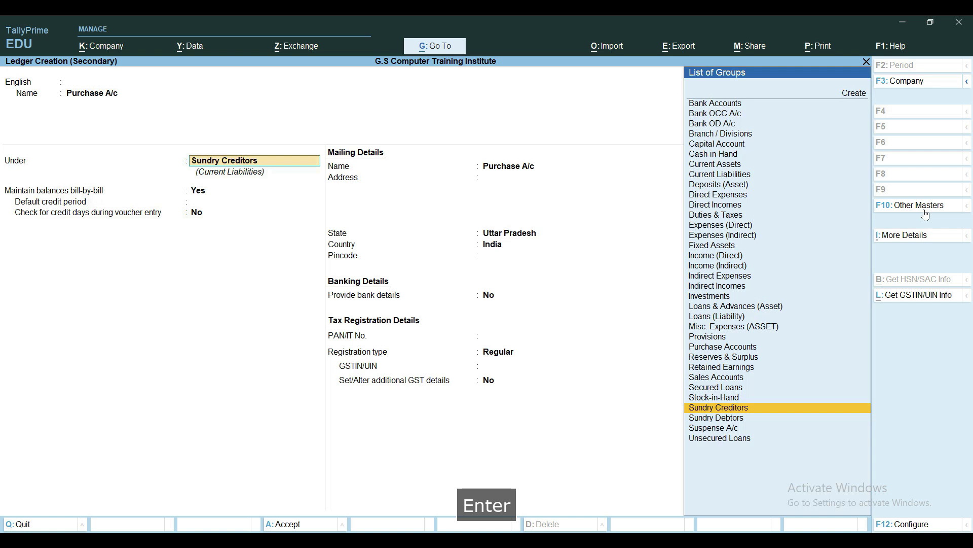
type("Pur")
key("Return")
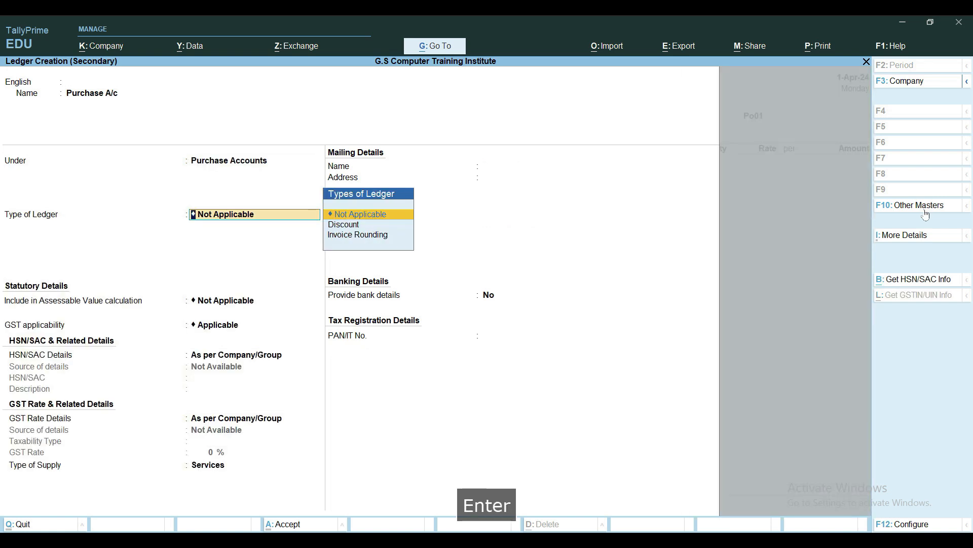
key("Return")
key("Return")
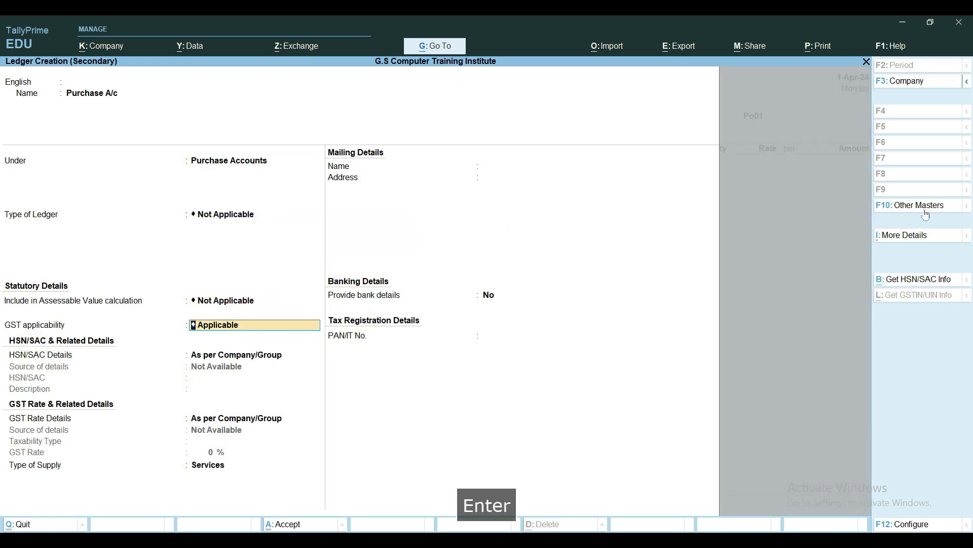
key("Return")
key("Return")
key("Return")
key("Up")
key("Return")
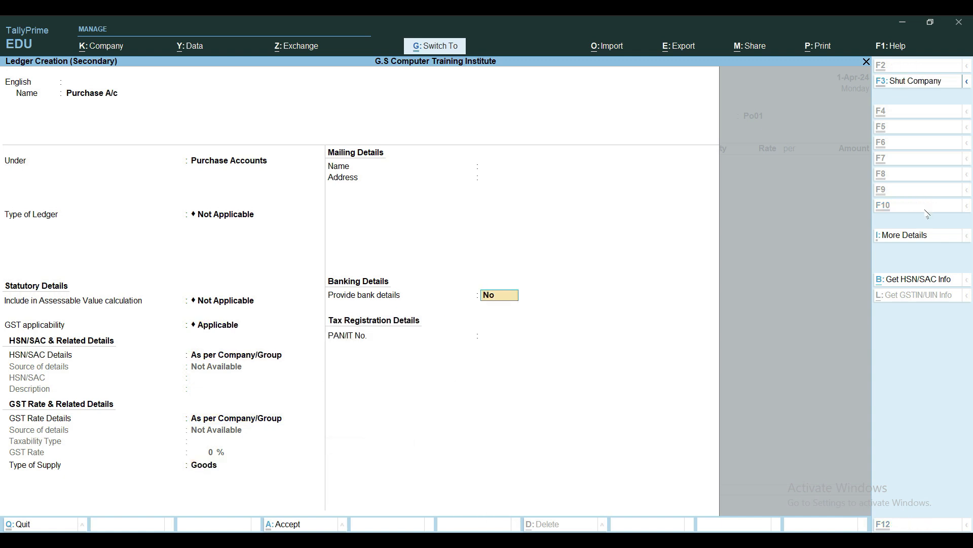
key("ctrl+a")
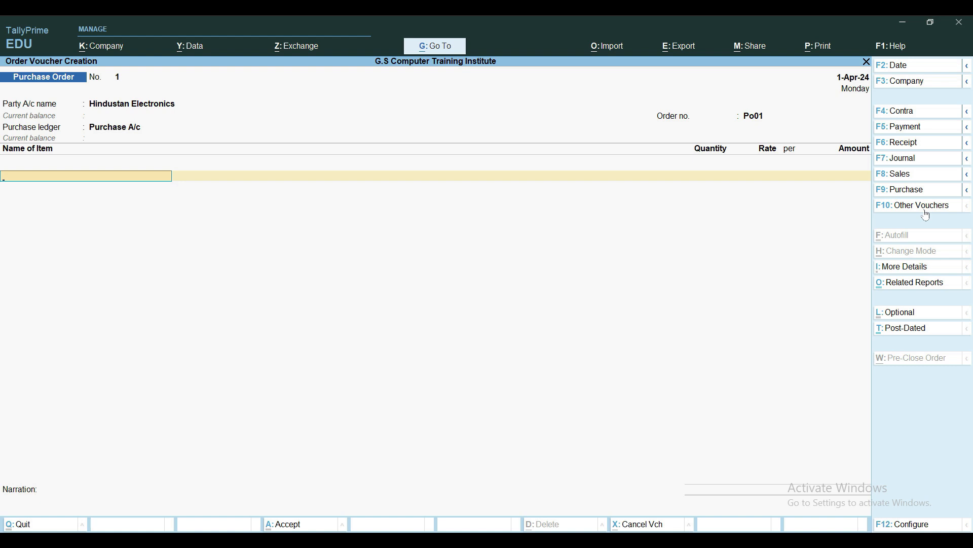
Start creating a stock item named "Washing Machine Onida" for the order, keeping it under Primary
key("alt+c")
type("Wahi")
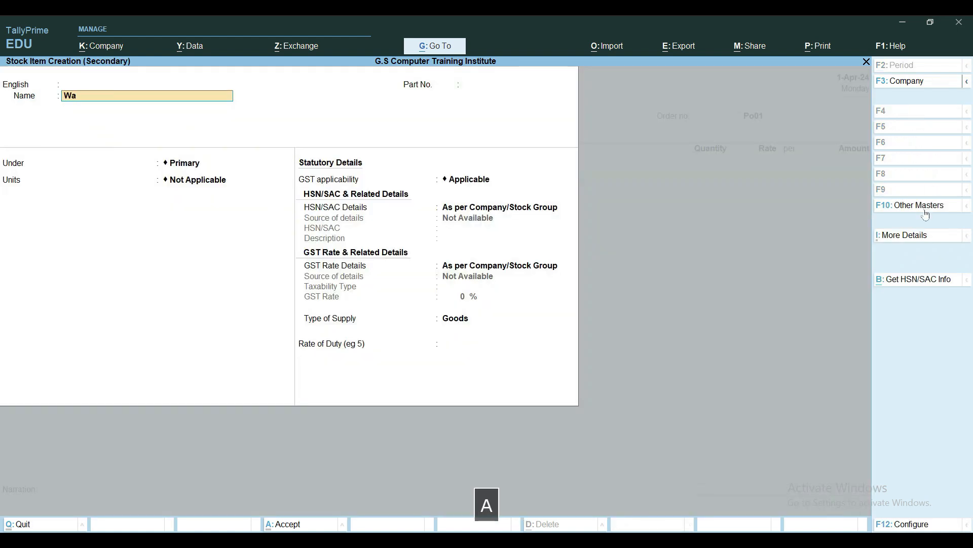
key("BackSpace")
key("BackSpace")
type("shing Machine")
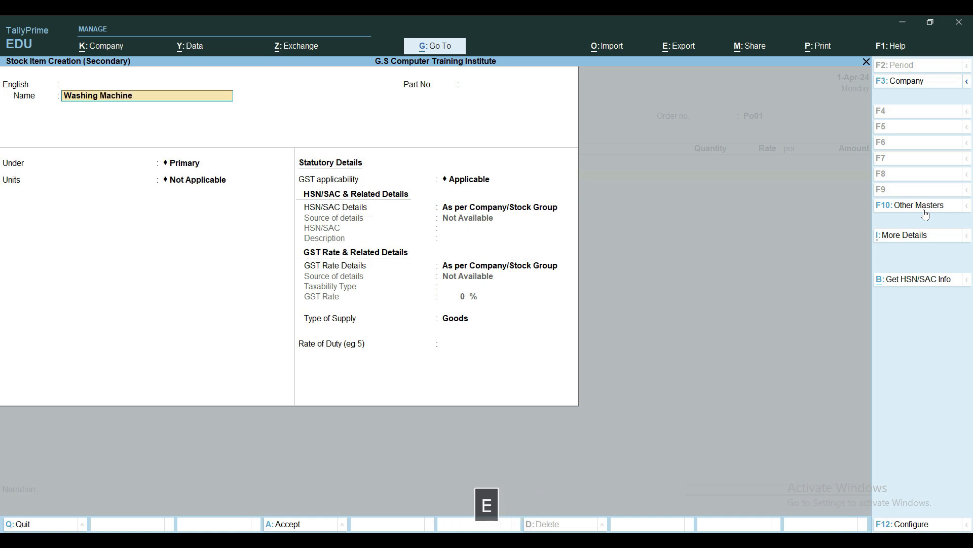
type(" Onida")
key("Return")
key("Return")
key("Return")
key("Return")
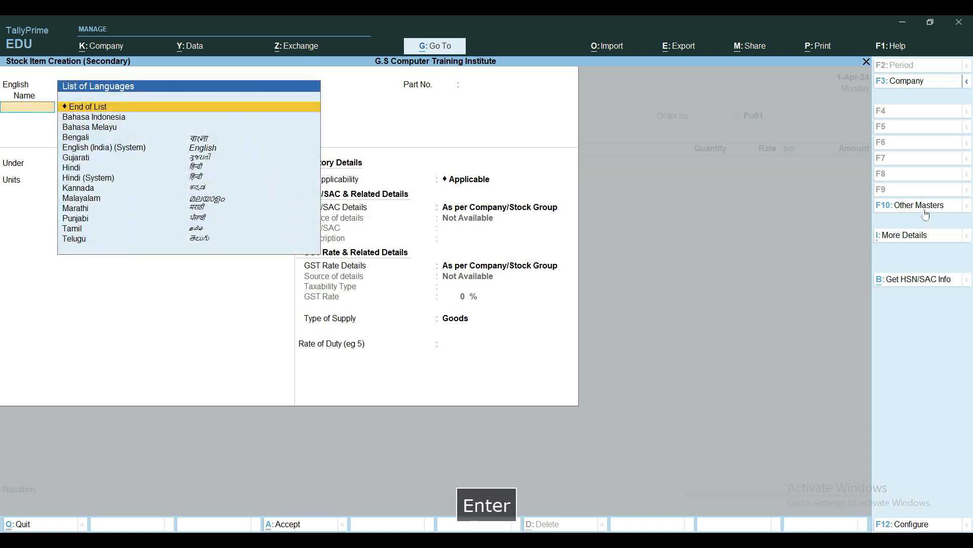
key("Return")
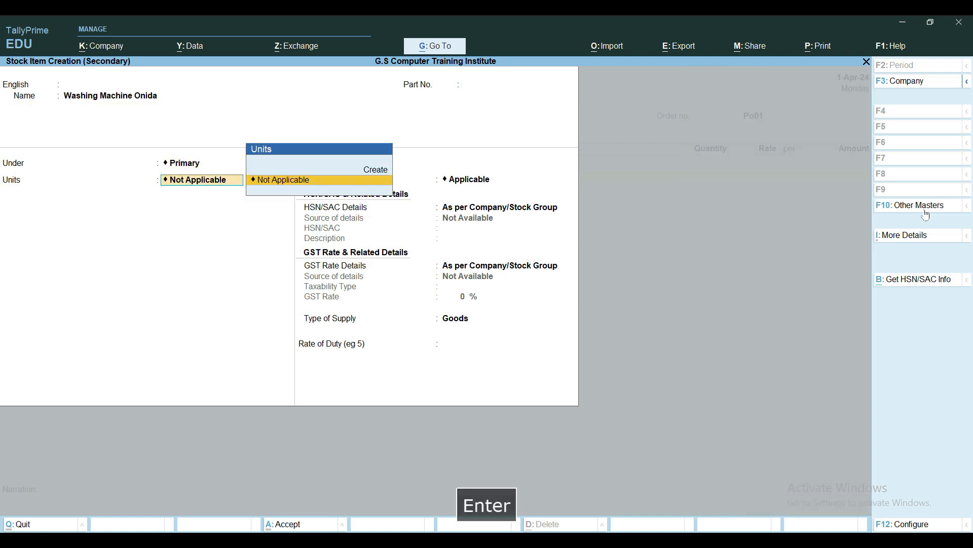
Create a simple unit for the item with symbol PCS, formal name Pieces and unit quantity code PCS-PIECES
key("alt+c")
type("PCS")
key("Return")
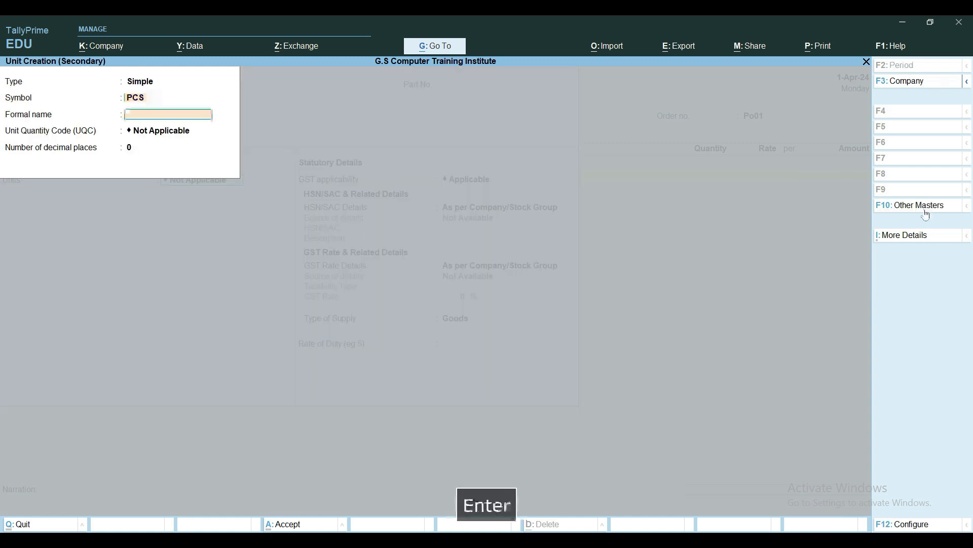
type("Pieces")
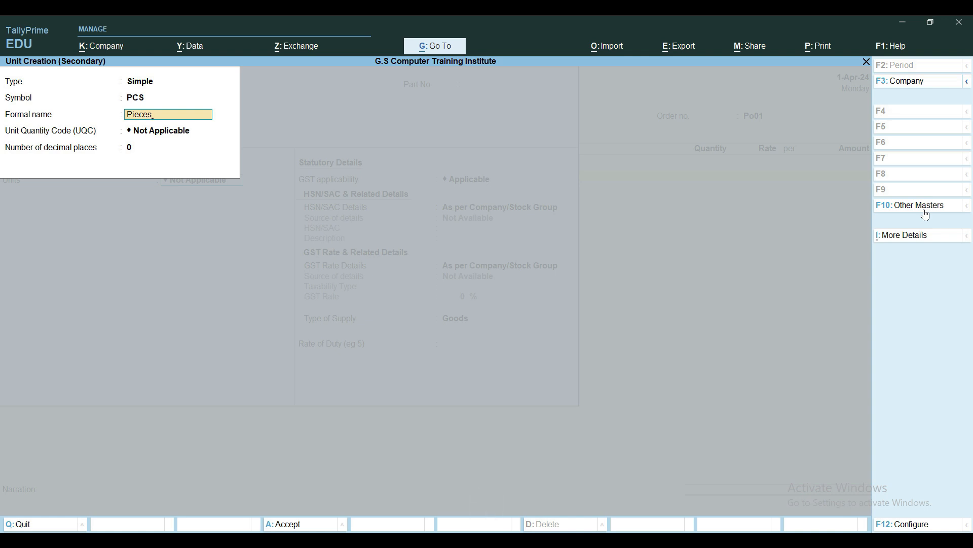
key("Return")
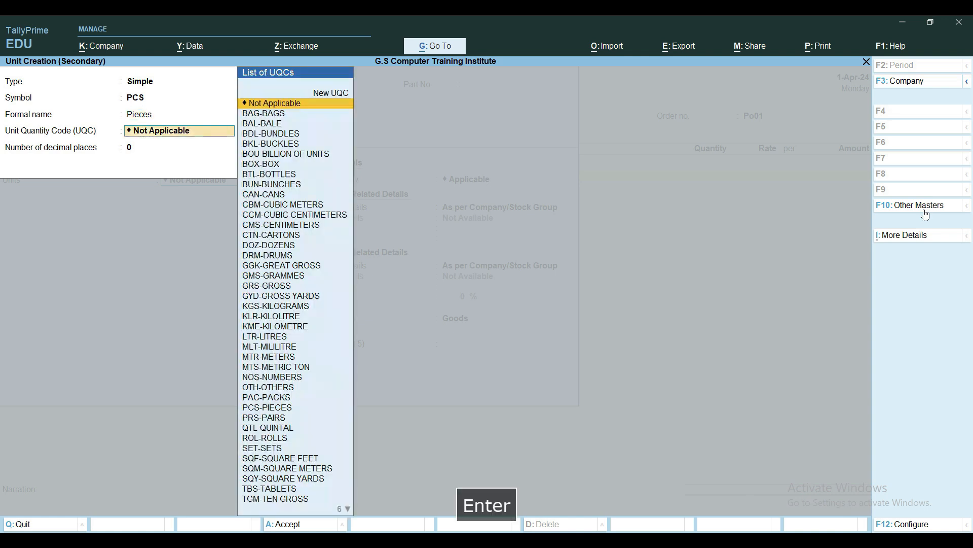
type("pi")
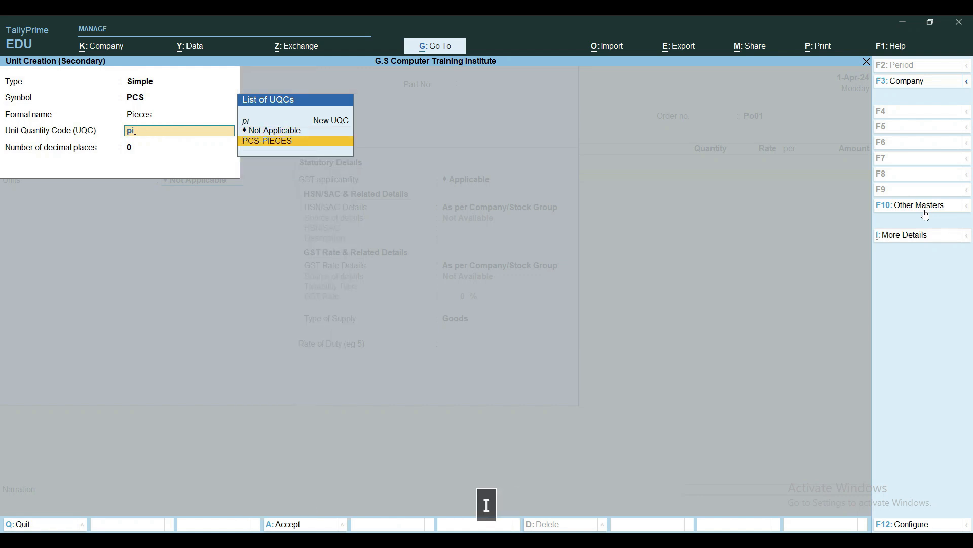
key("Return")
key("ctrl+a")
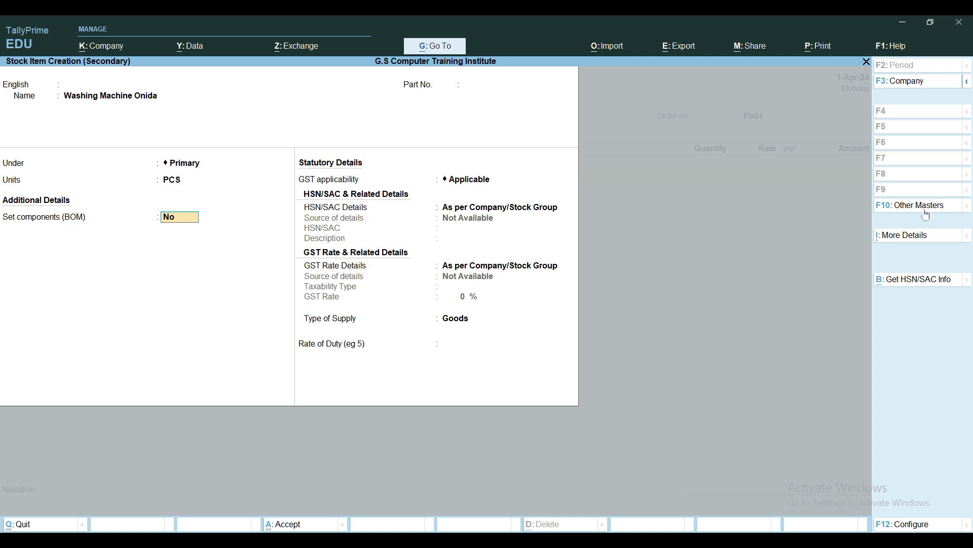
Keep components off and GST applicable, set the HSN/SAC details to Specify Details Here and leave the HSN/SAC code blank
key("Return")
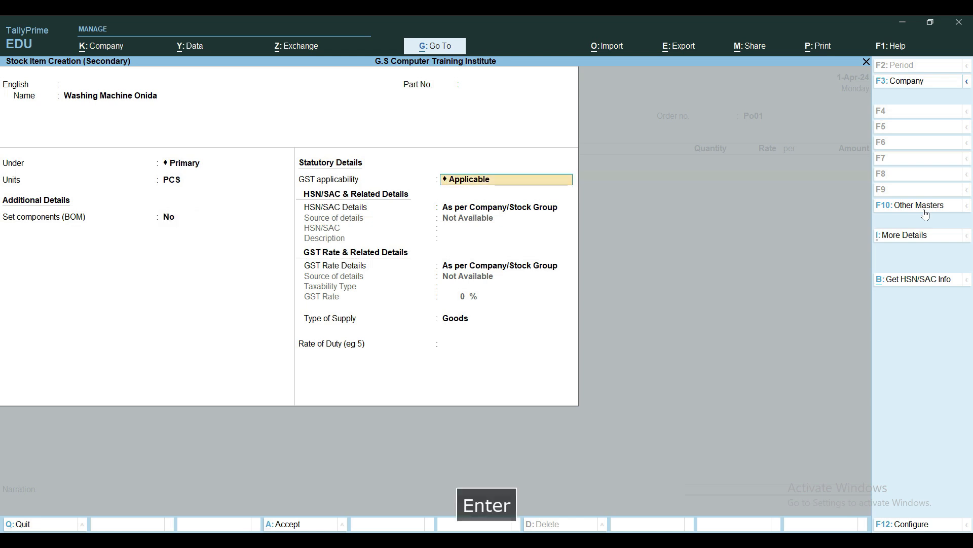
key("Return")
key("Down")
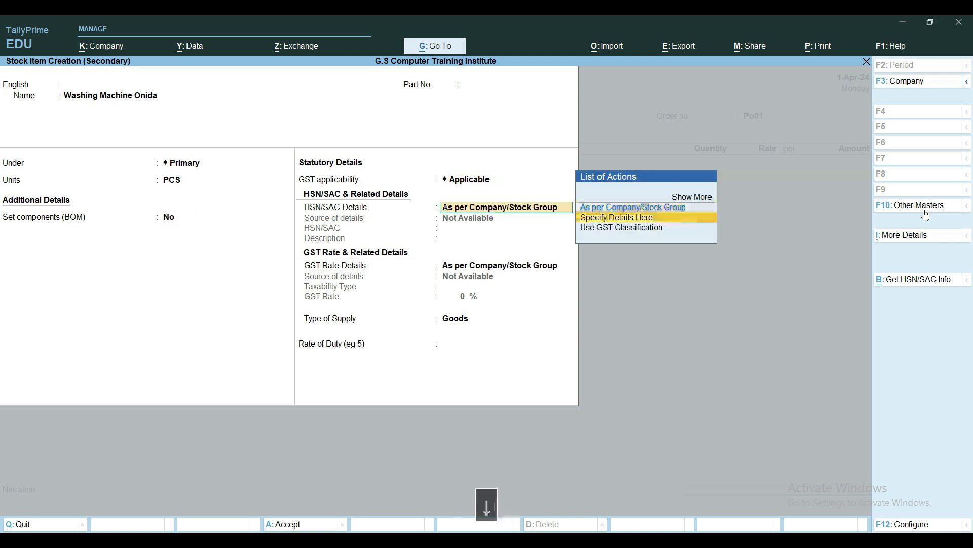
key("Return")
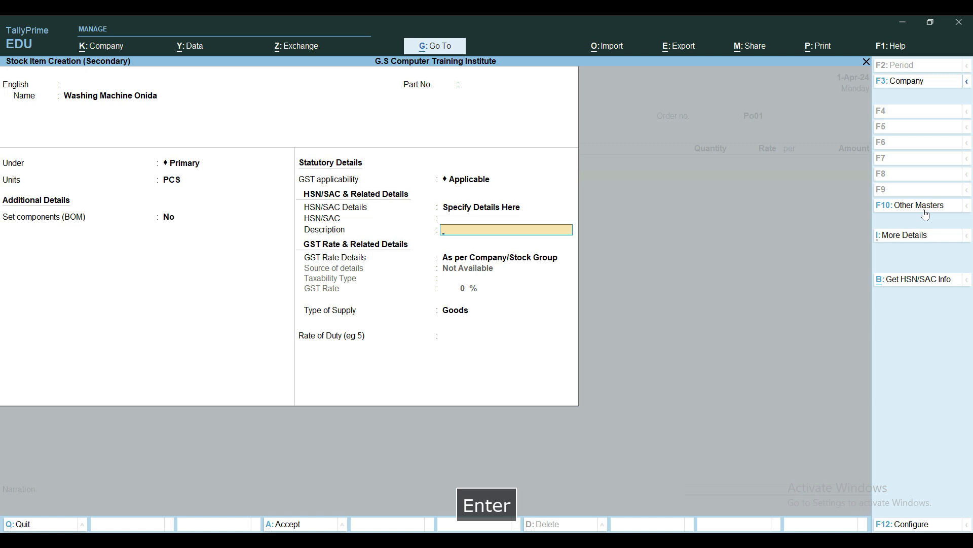
key("BackSpace")
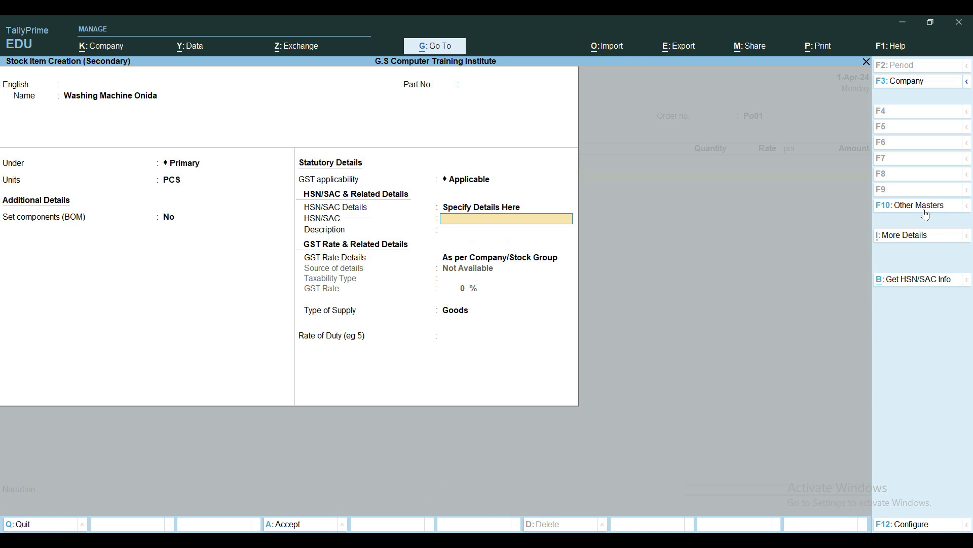
key("Return")
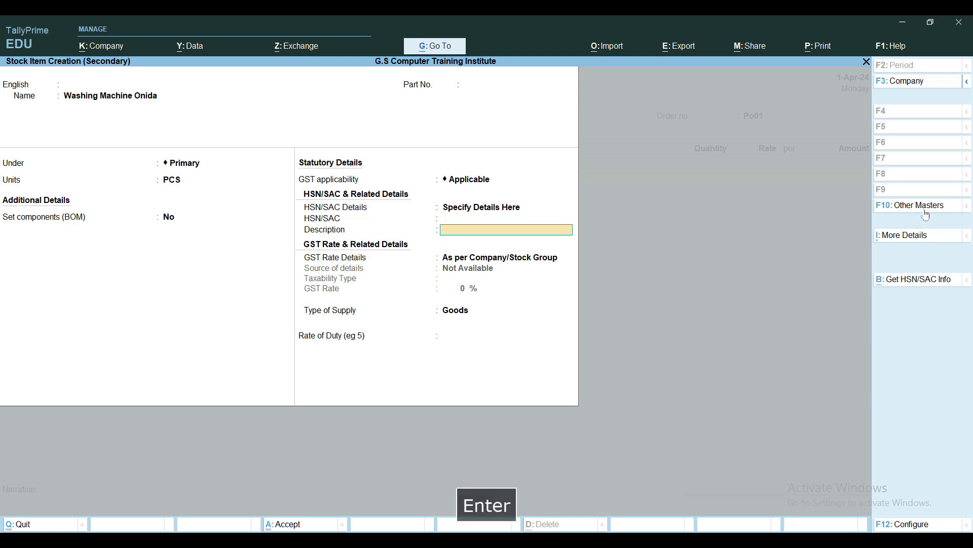
Specify the item's GST rate details as Taxable at 18%, keep the supply type Goods, and save the stock item
key("Return")
key("Down")
key("Return")
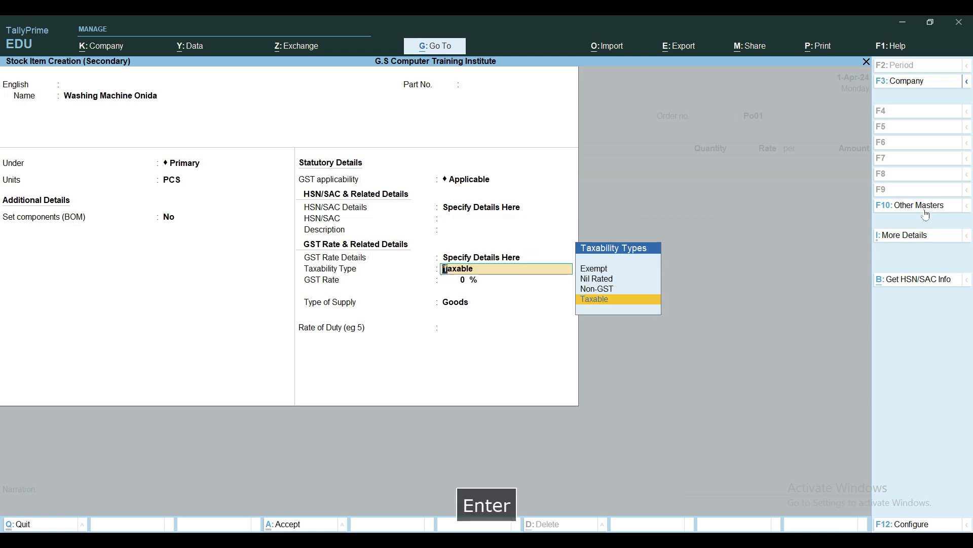
key("Return")
type("18")
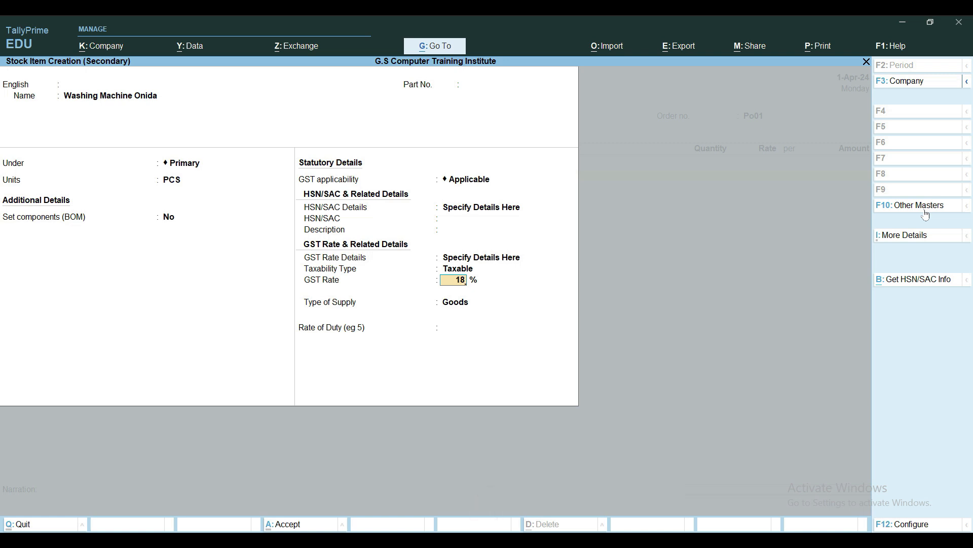
key("Return")
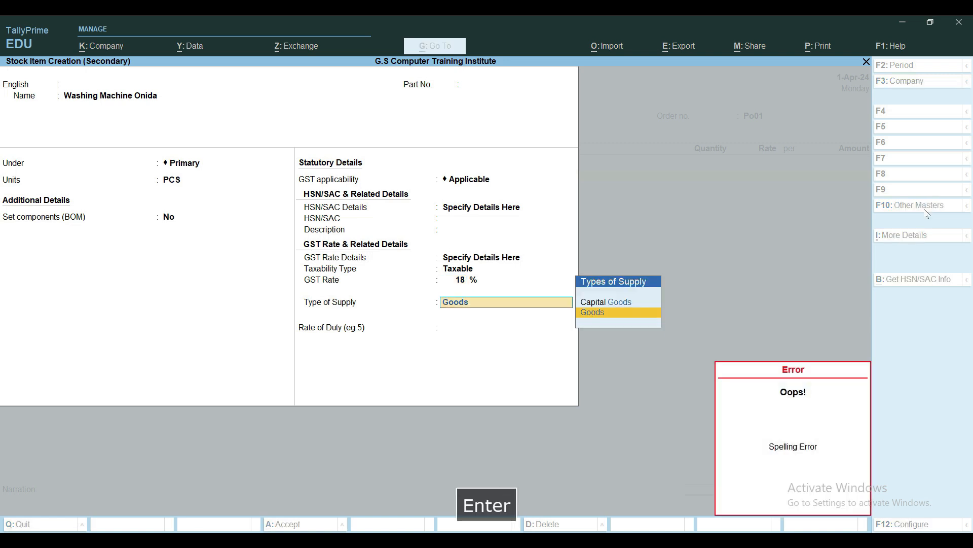
key("Return")
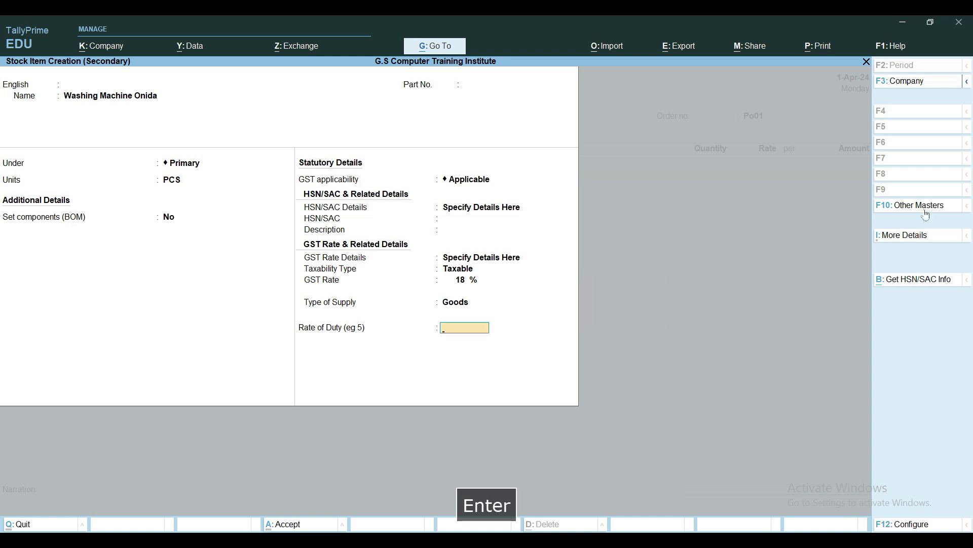
key("ctrl+a")
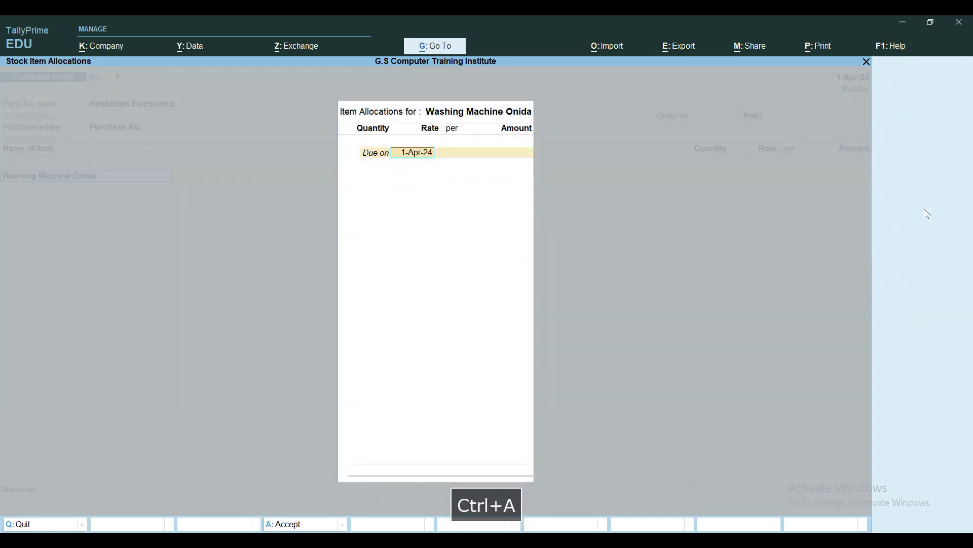
Set the washing machine allocation's due date to 1-May-24 and its quantity to 500 PCS
type("1.5")
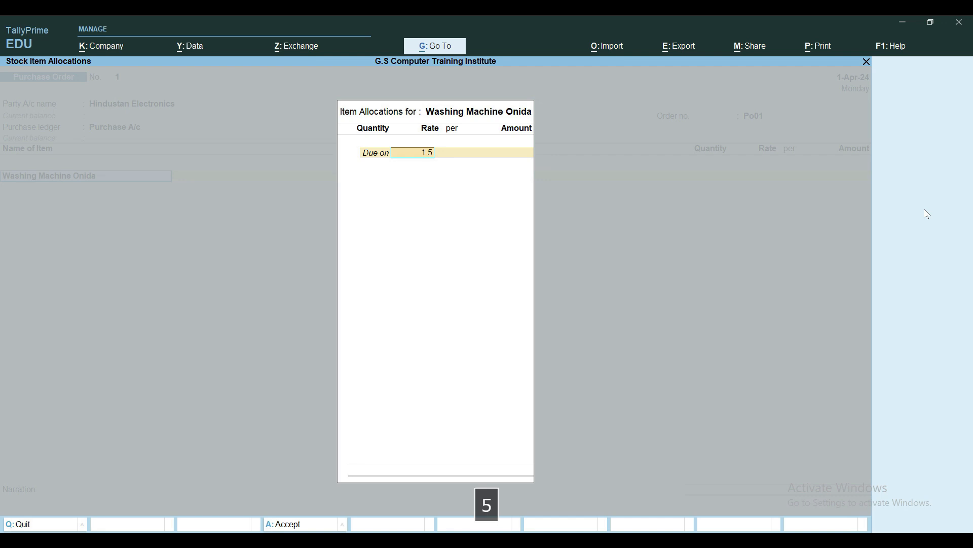
key("Return")
type("500")
key("Return")
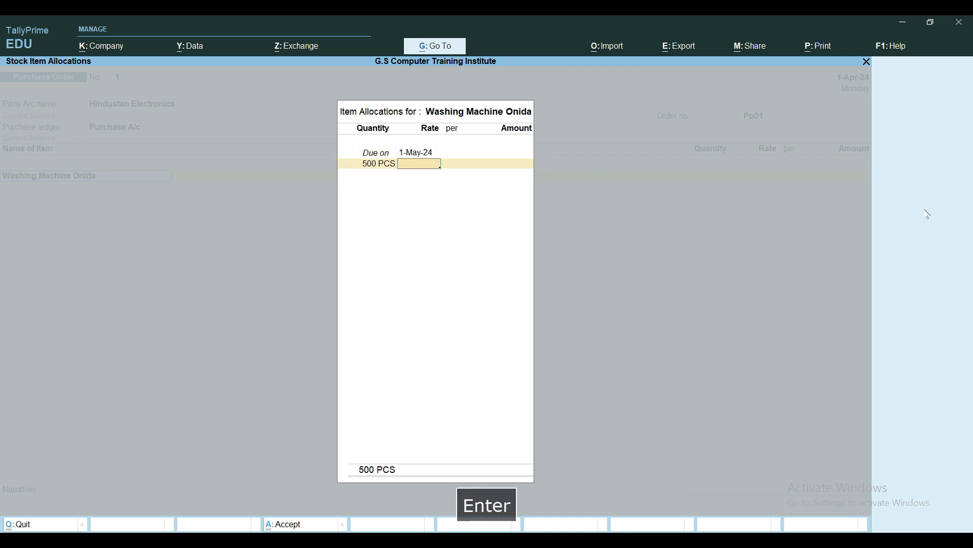
Set the washing machine's rate to 28900 per PCS and accept its purchase accounting and GST details
type("28900")
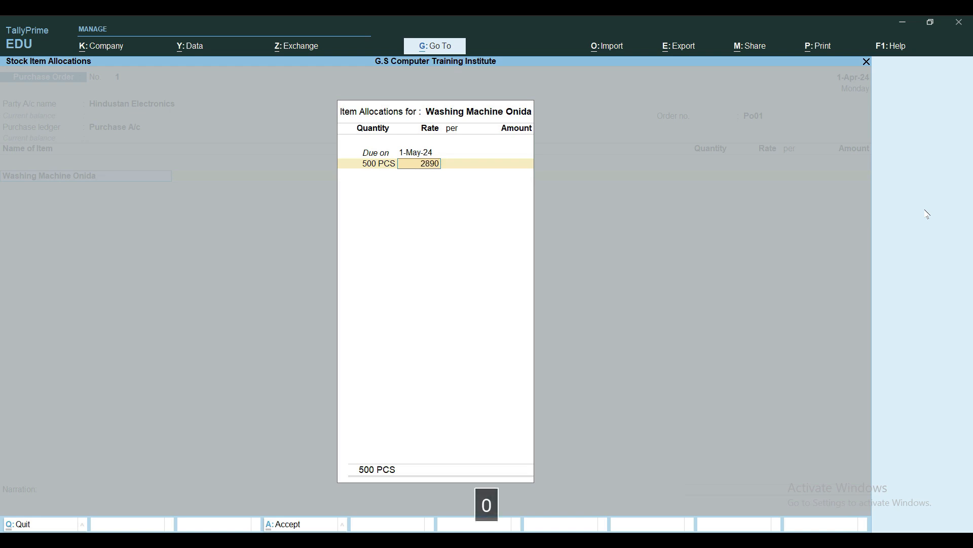
key("Return")
key("Return")
key("Return")
key("Return")
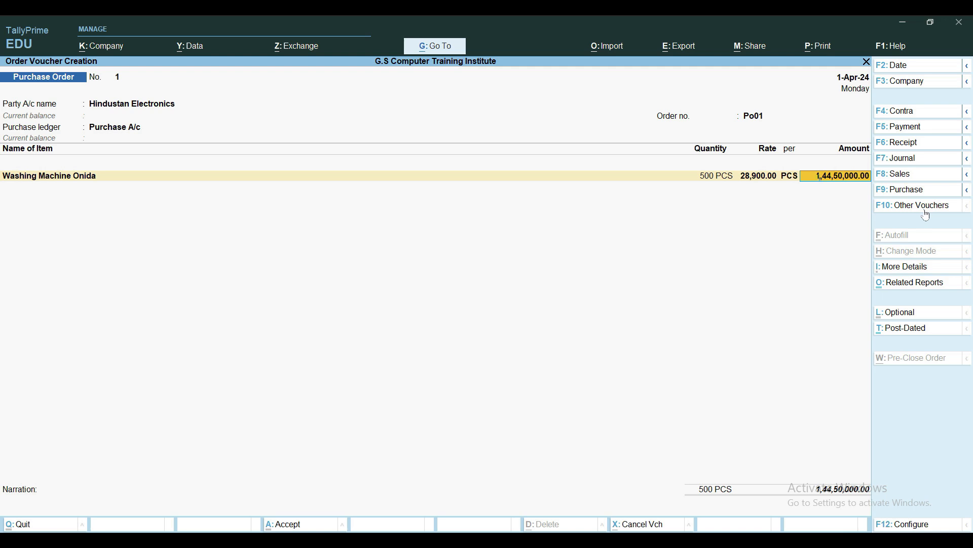
key("Return")
key("Return")
key("Return")
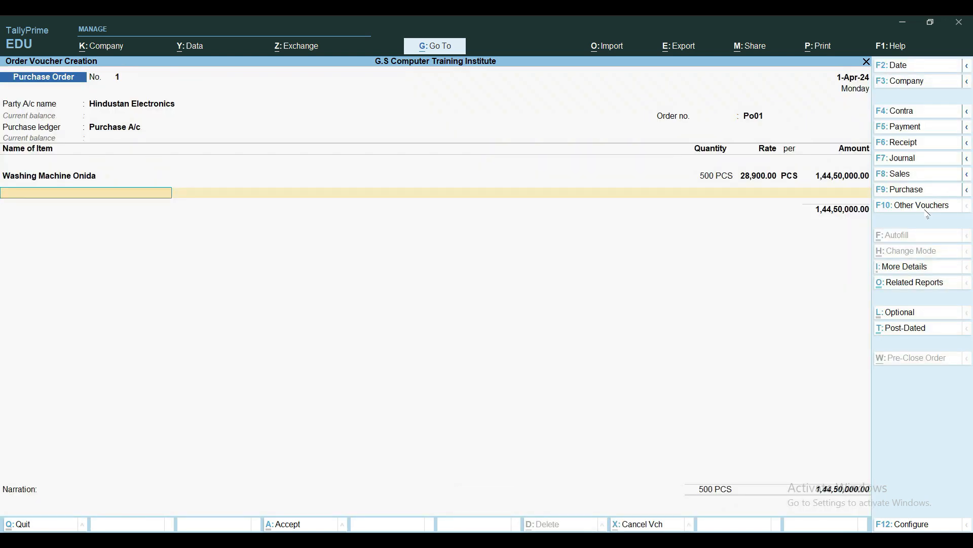
Create a stock item named Refrigerator Onida under Primary with PCS as its unit
key("alt+c")
type("Ref")
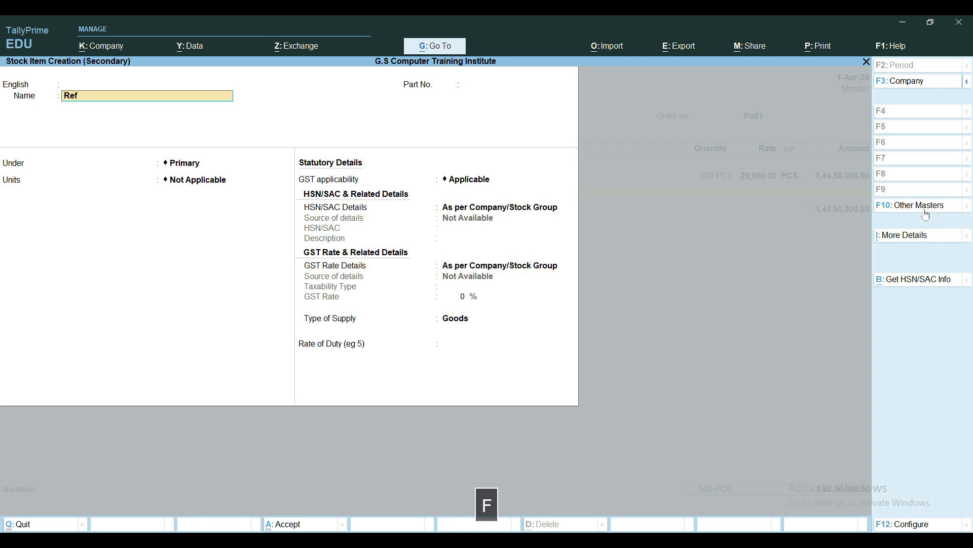
type("rigerator Onida")
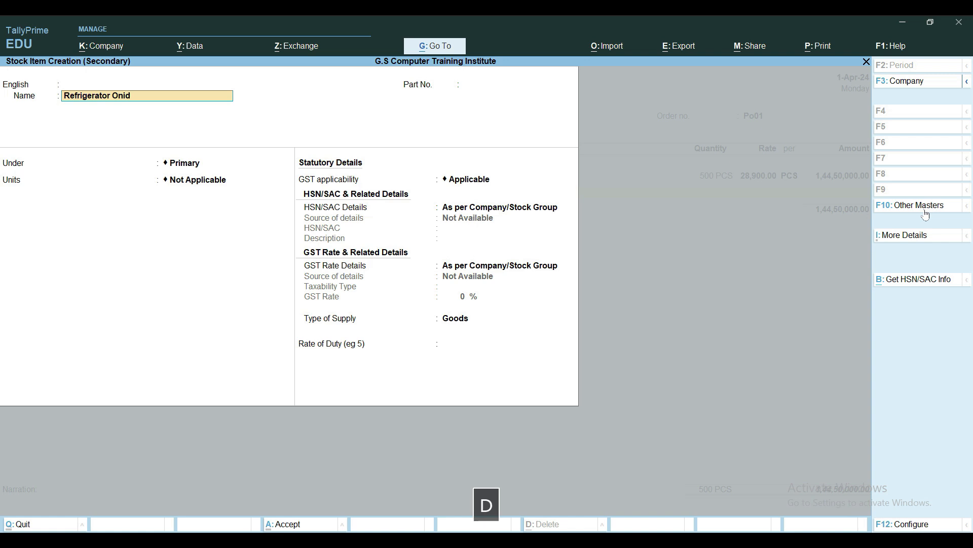
key("Return")
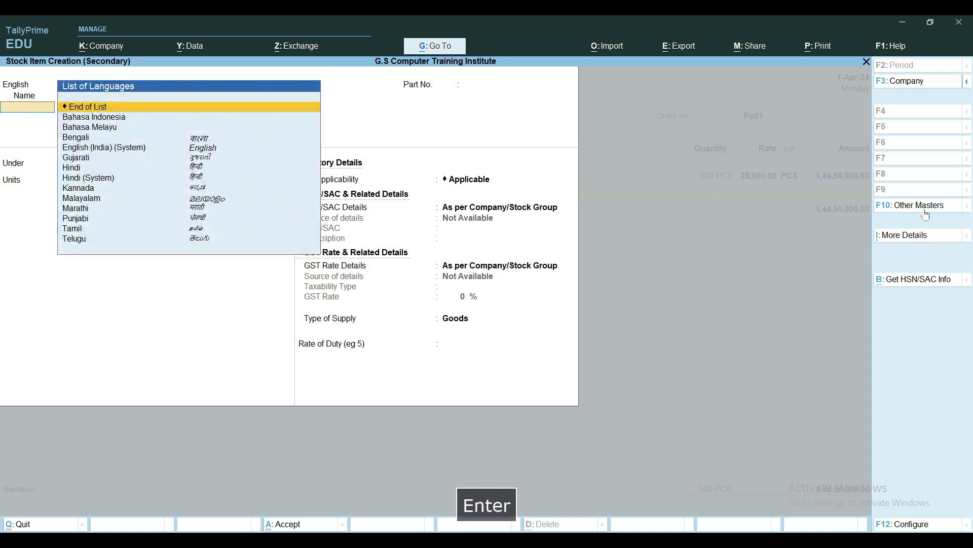
key("Return")
key("Return")
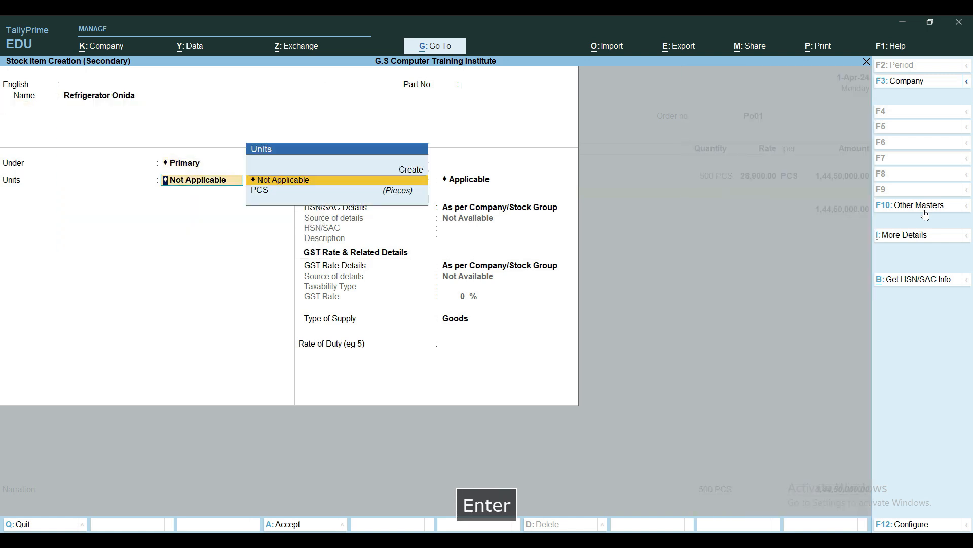
key("Down")
key("Return")
Keep components off and GST applicable, set the refrigerator's HSN/SAC details to Specify Details Here, and leave the code and description blank
key("Return")
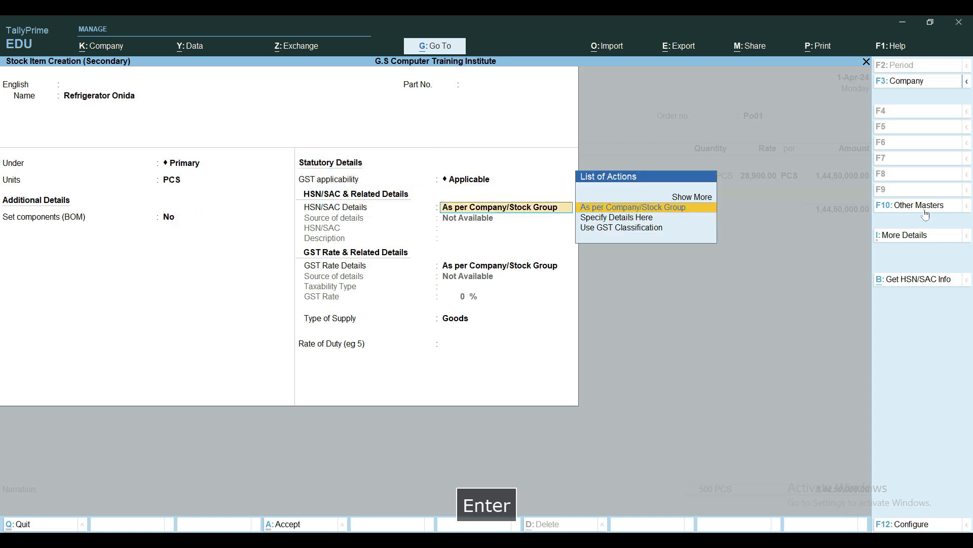
key("Down")
key("Return")
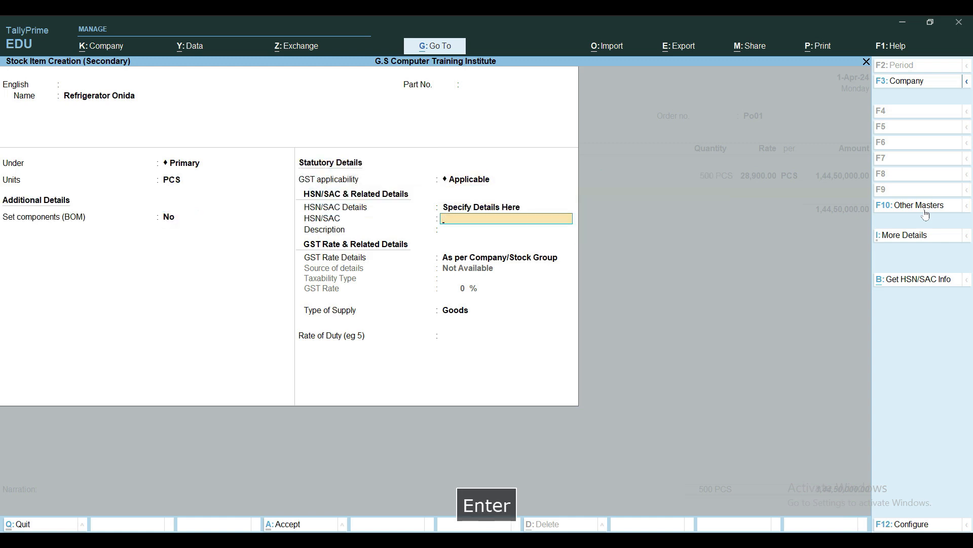
key("Return")
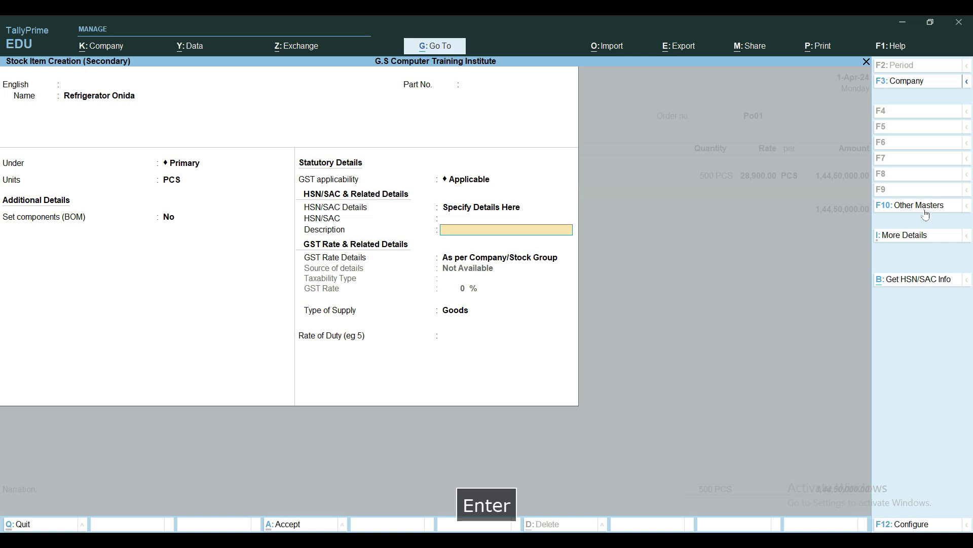
Specify the refrigerator's GST rate details as Taxable at 12%, keep the supply type Goods, and save the stock item
key("Return")
key("Down")
key("Return")
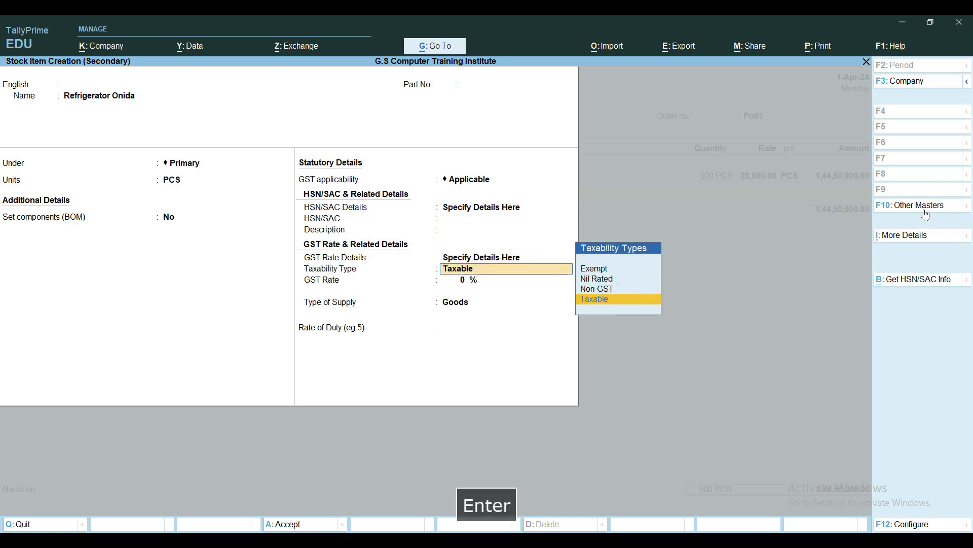
key("Return")
type("123")
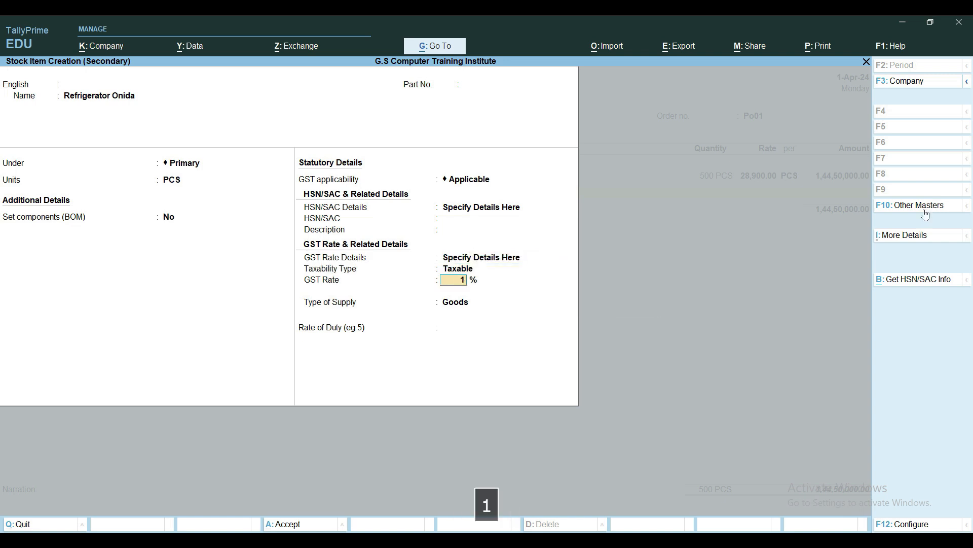
key("BackSpace")
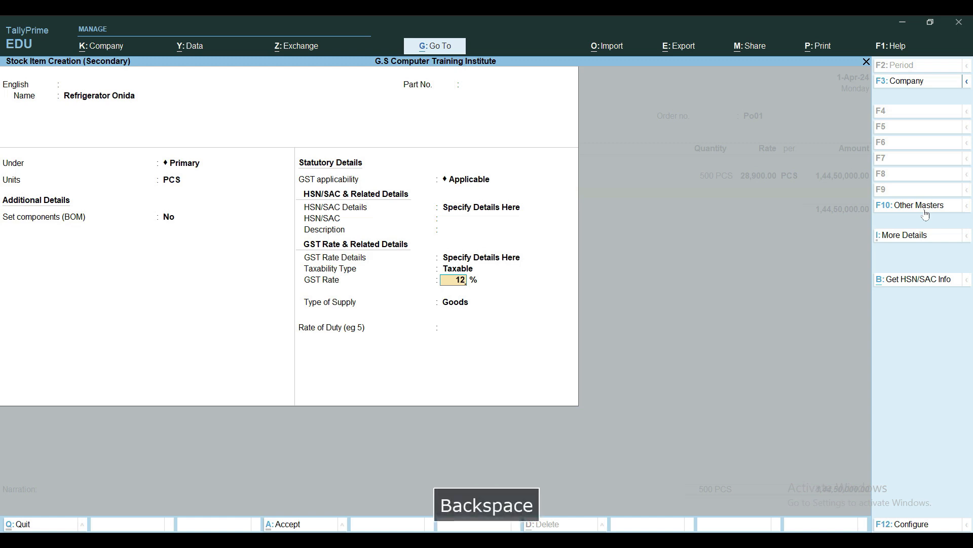
key("Return")
key("Return")
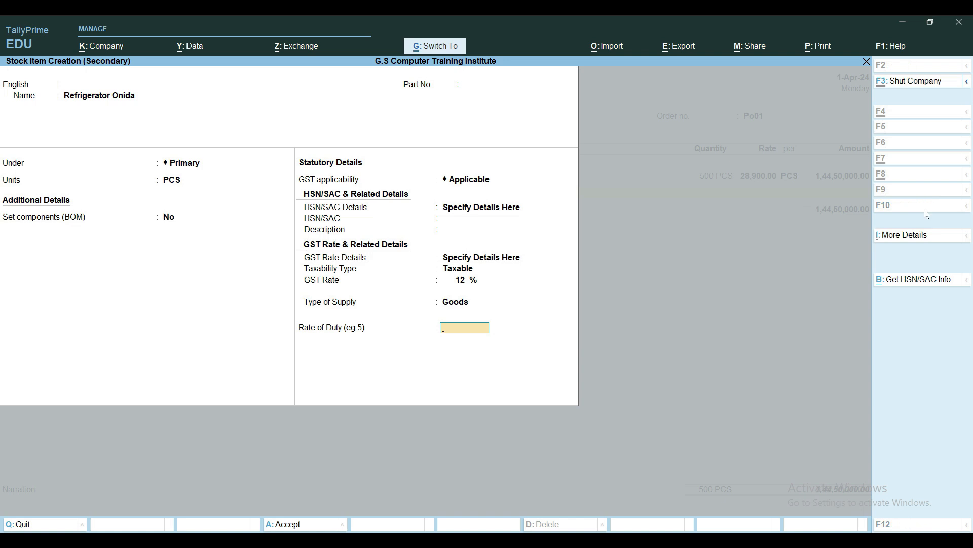
key("ctrl+a")
Allocate 200 PCS of Refrigerator Onida due on 1-May-24 at a rate of 18900 per PCS
type("1.5")
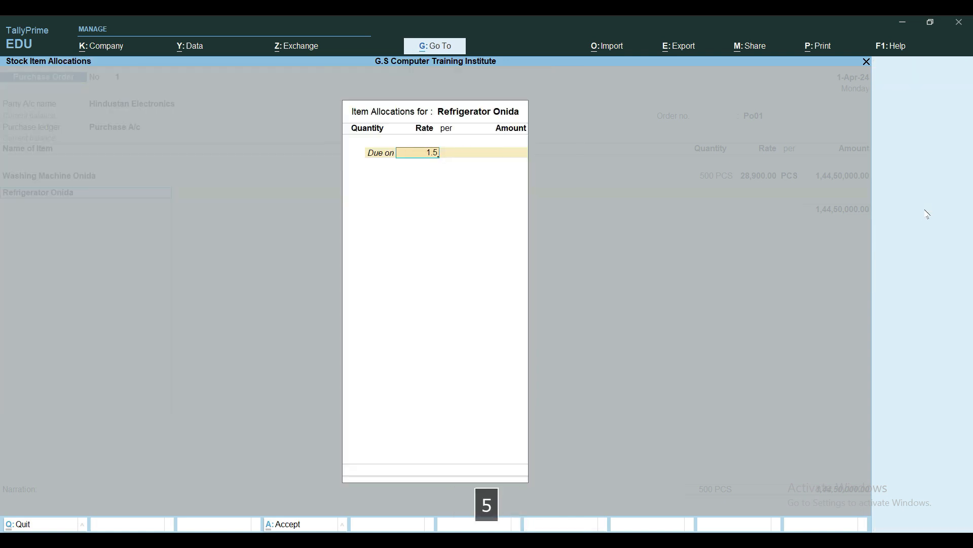
key("Return")
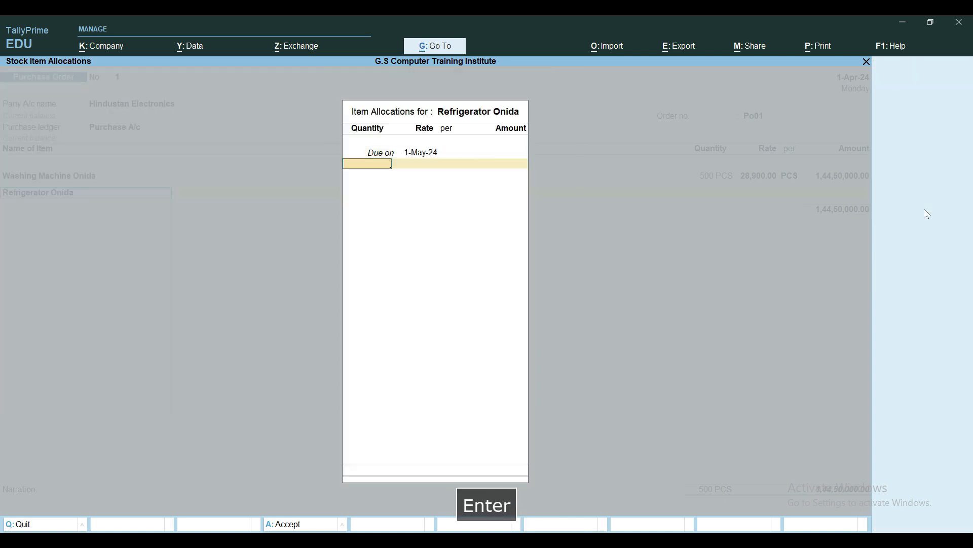
type("200")
key("Return")
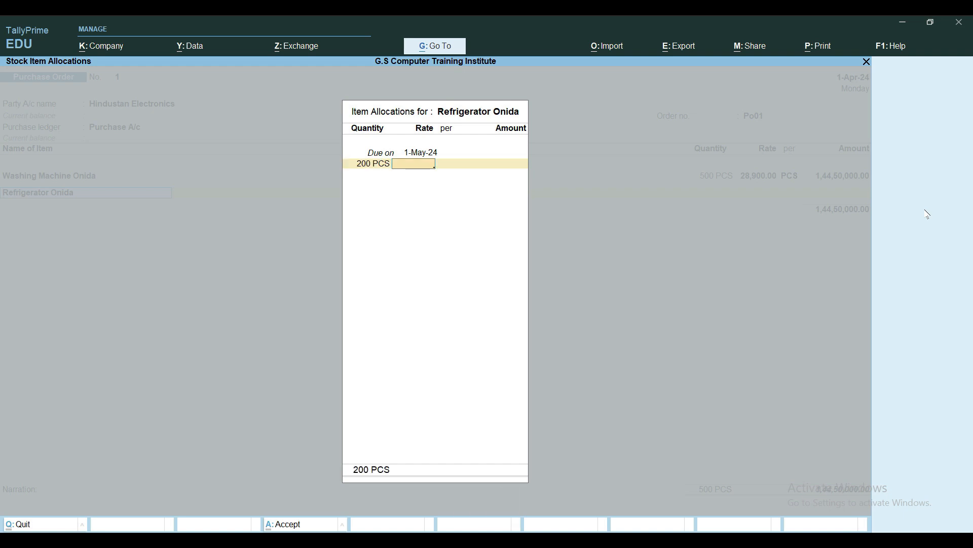
type("18900")
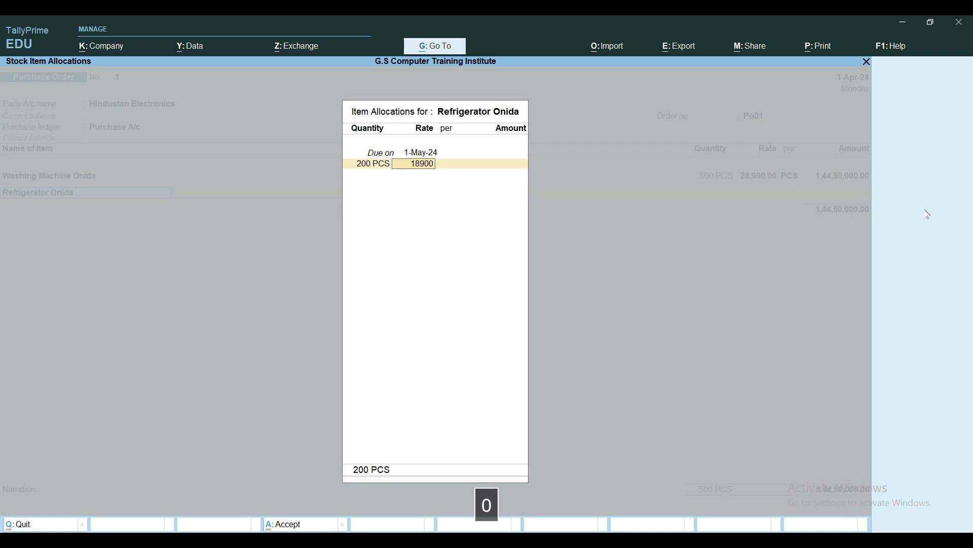
key("Return")
key("Return")
key("Return")
key("Return")
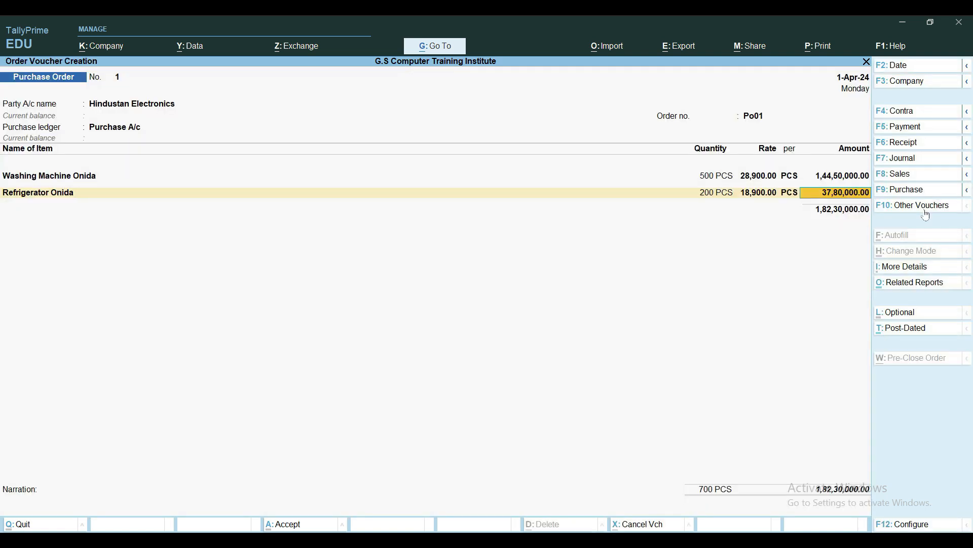
Accept the refrigerator line with the Purchase A/c allocation and keep its GST rate and HSN/SAC details As per Masters/Company
key("Return")
key("Return")
key("Return")
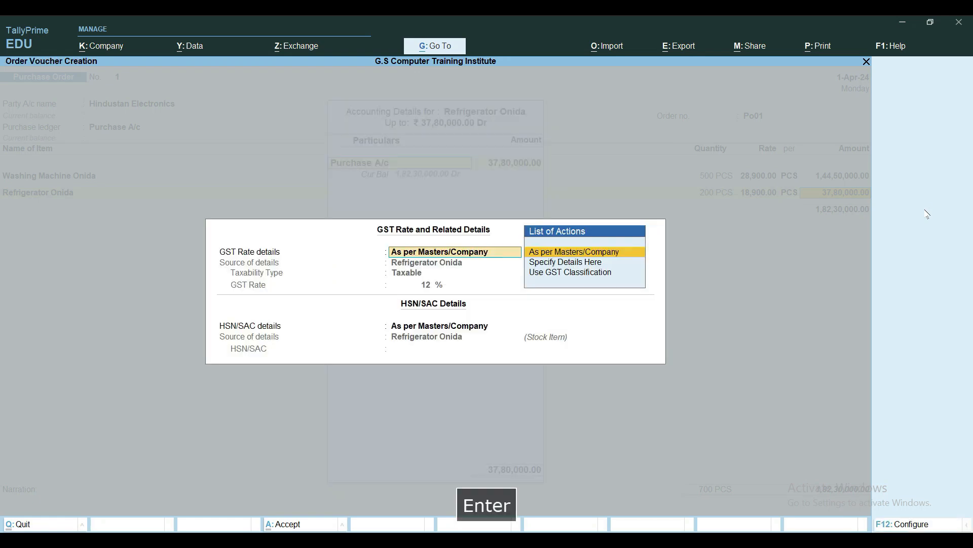
key("Return")
key("Return")
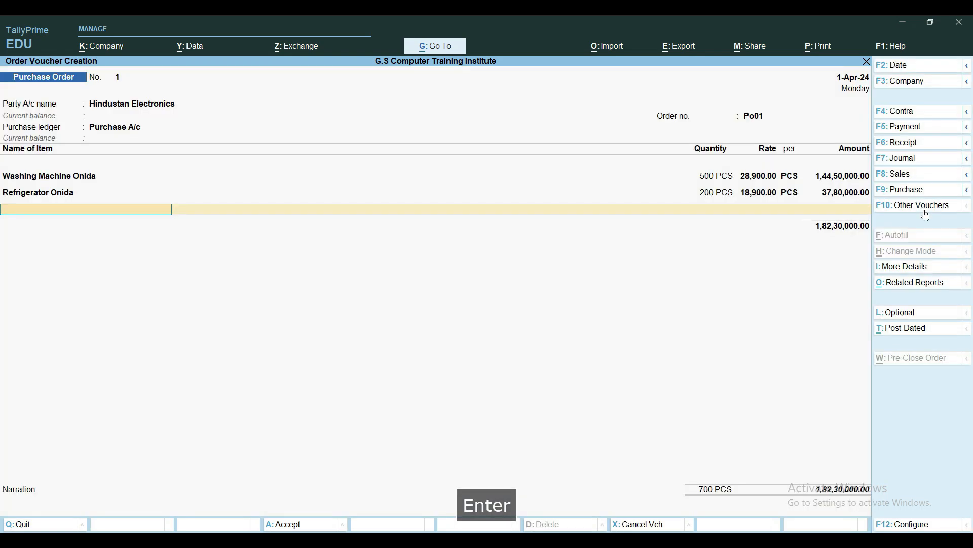
Start a new ledger from the purchase order and name it Input IGST
key("alt+c")
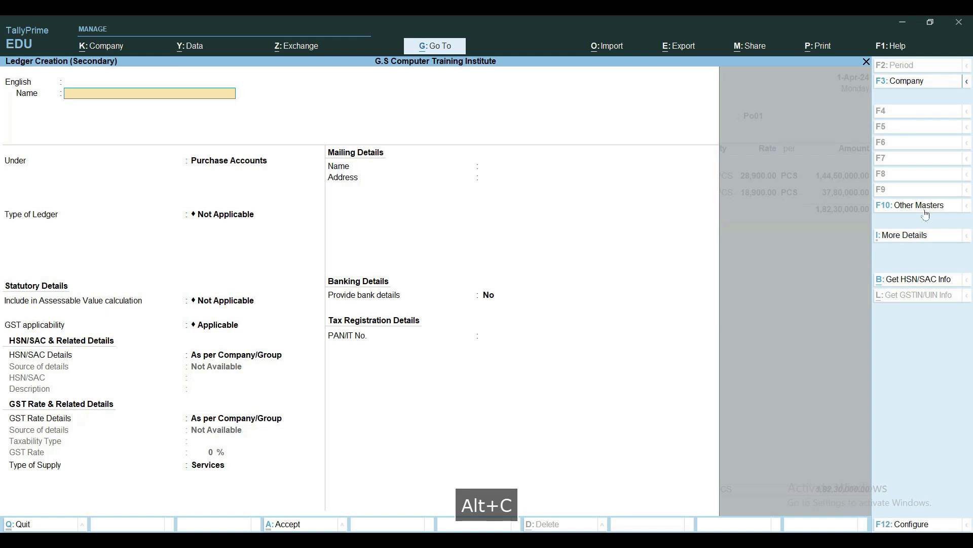
type("IGST")
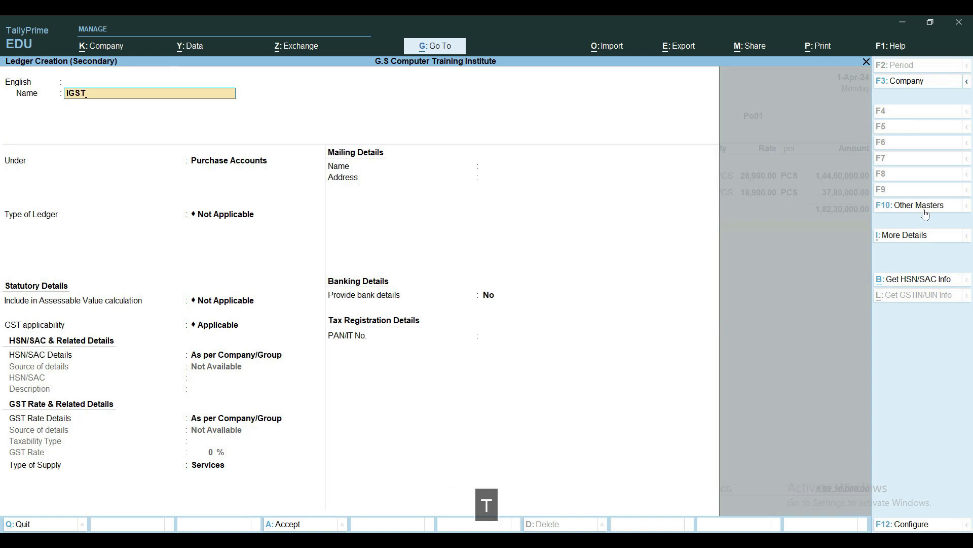
key("BackSpace")
key("BackSpace")
key("BackSpace")
type("Input")
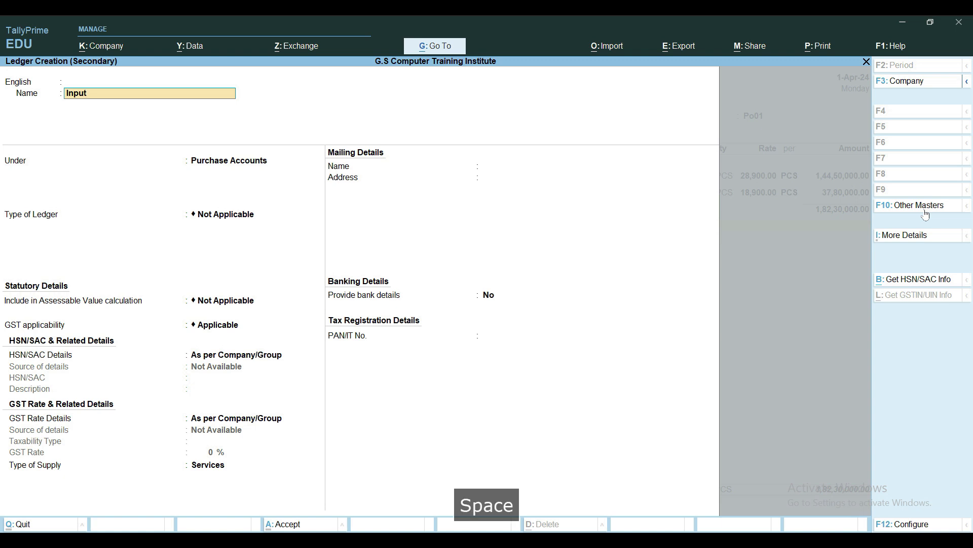
type(" IGST")
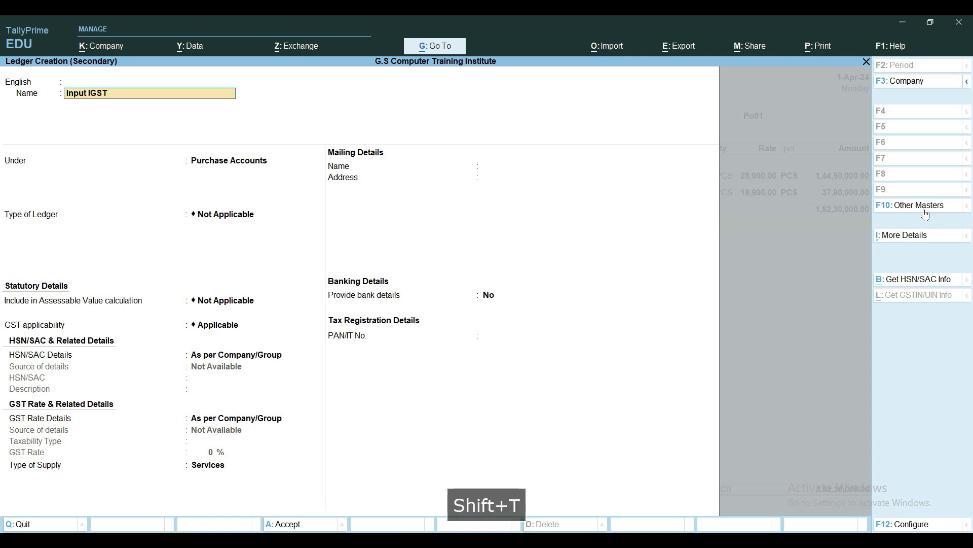
key("Return")
key("Return")
key("Return")
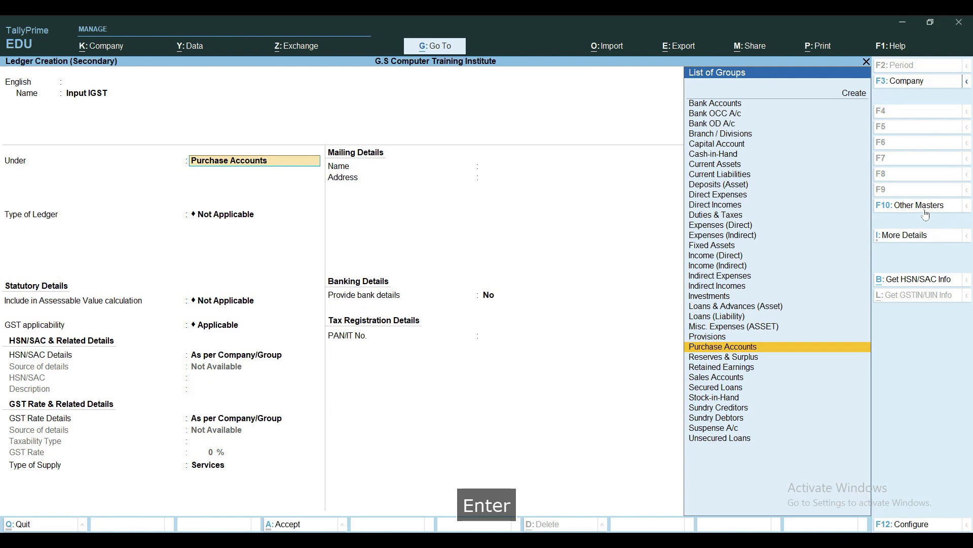
Group the ledger under Duties & Taxes with duty type GST and tax type IGST, save it, and accept its amount in the order
type("du")
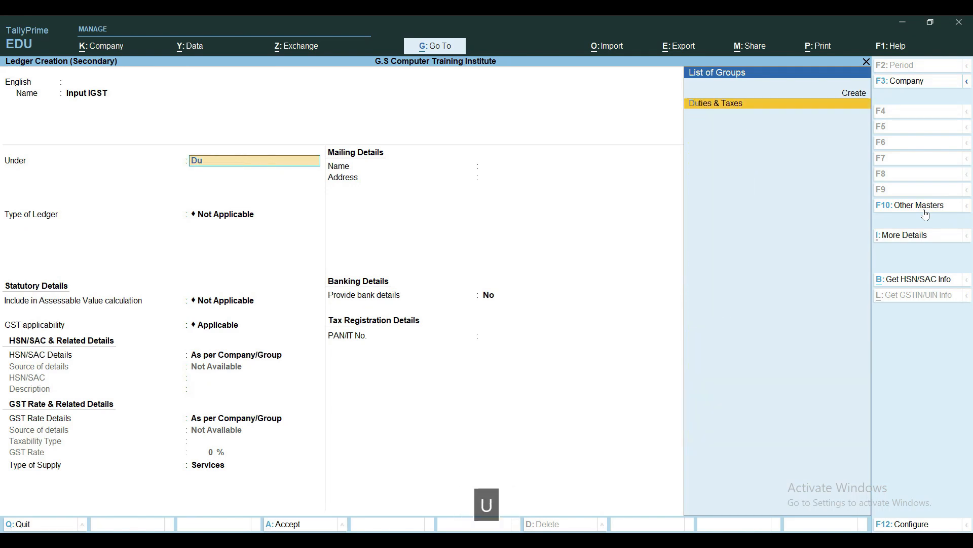
key("Return")
key("Up")
key("Return")
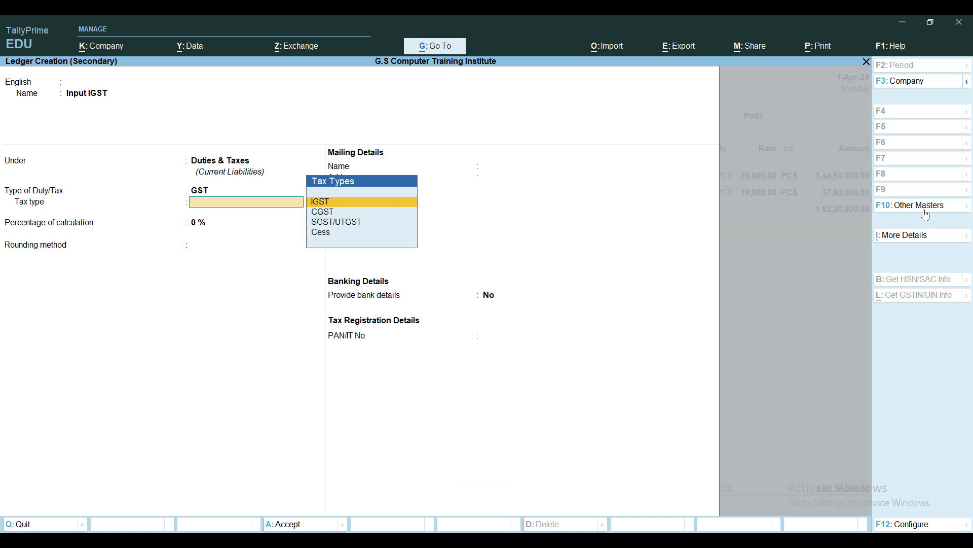
key("Return")
key("ctrl+a")
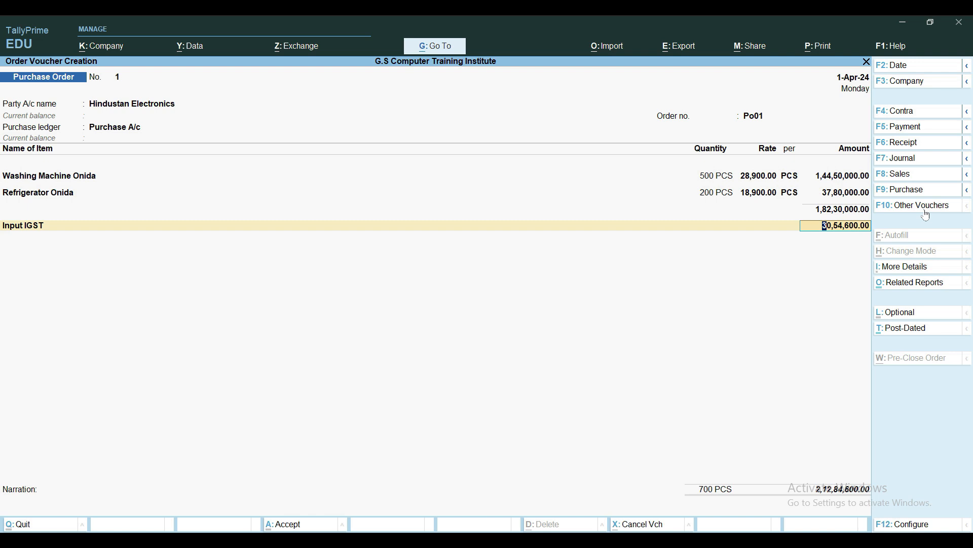
key("Return")
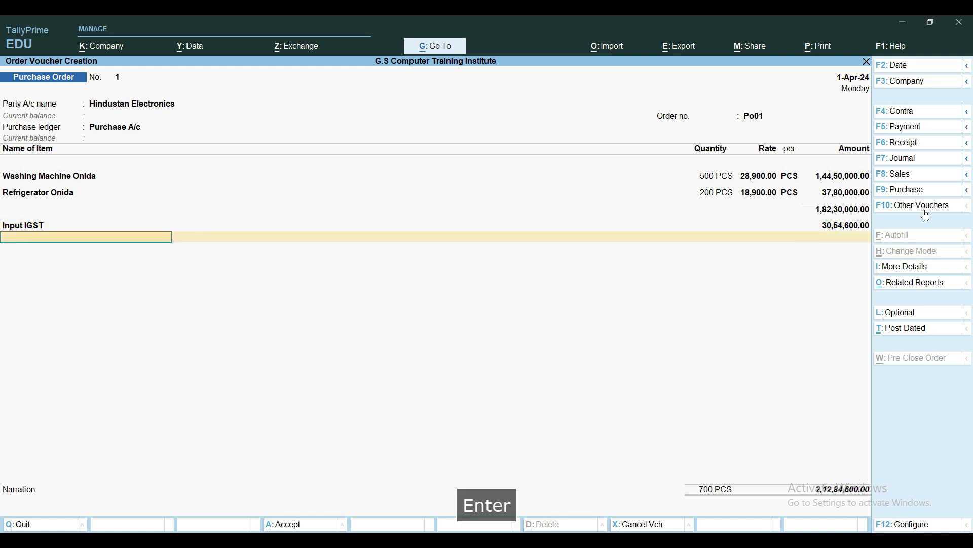
type("being")
key("BackSpace")
key("BackSpace")
key("BackSpace")
key("BackSpace")
key("BackSpace")
key("BackSpace")
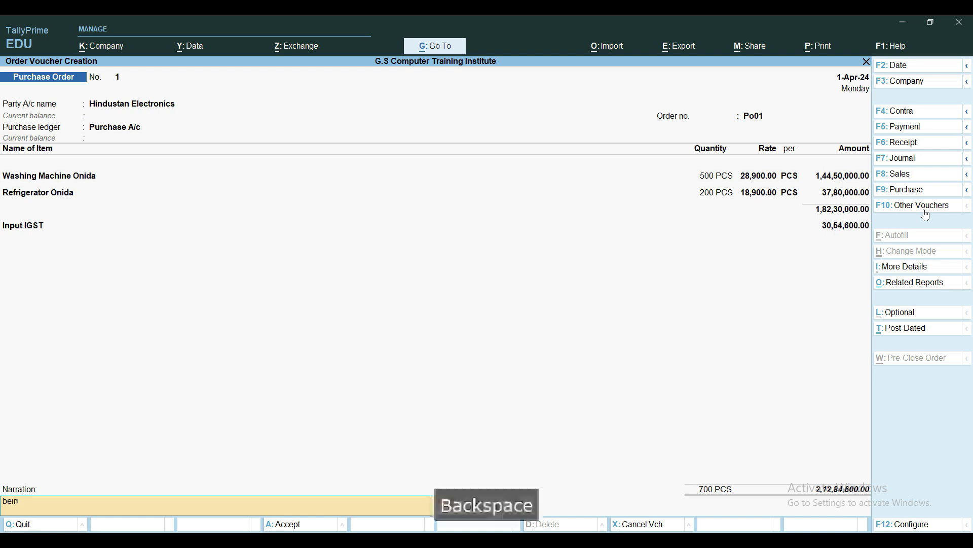
key("shift+b")
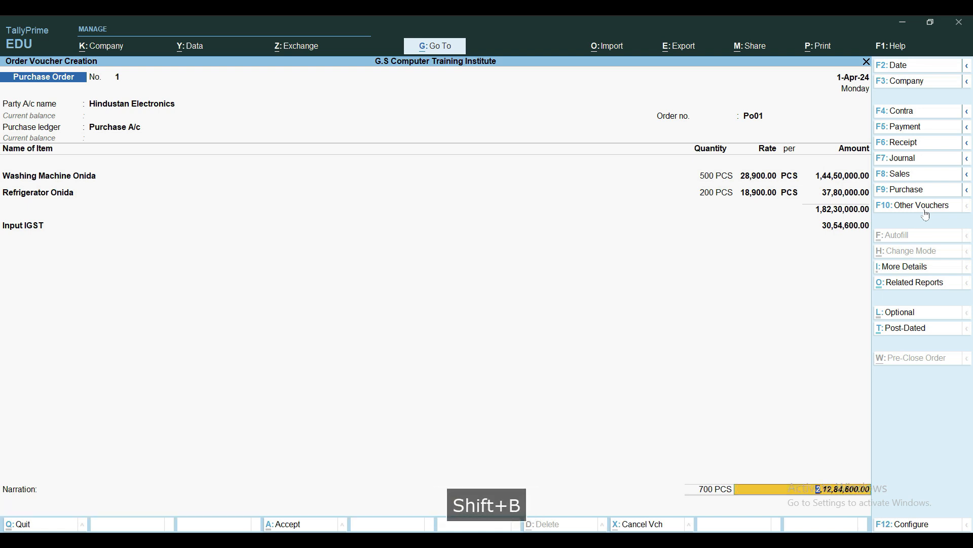
Add the narration "Being Goods order placed against order no po01 dated 1.4.2024" and save the purchase order
key("Return")
type("B")
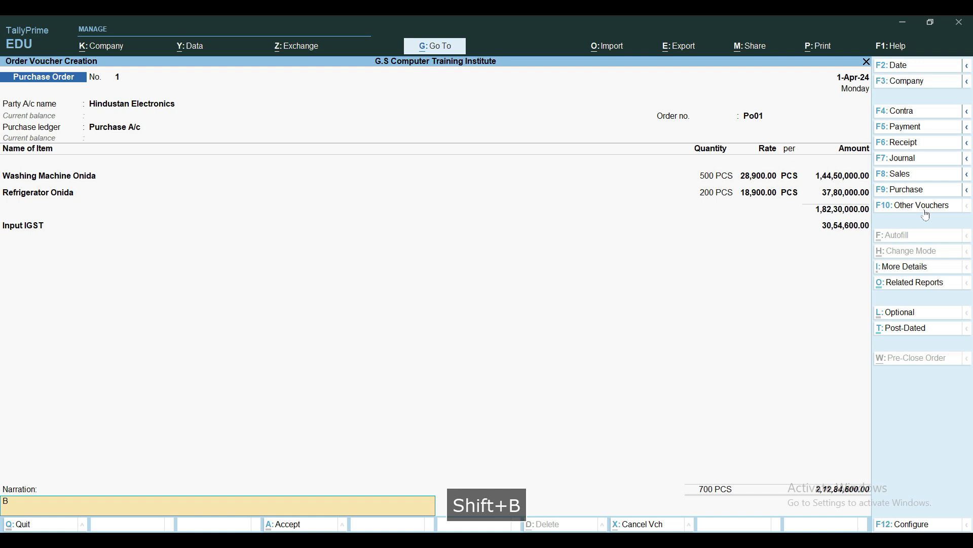
type("eing G")
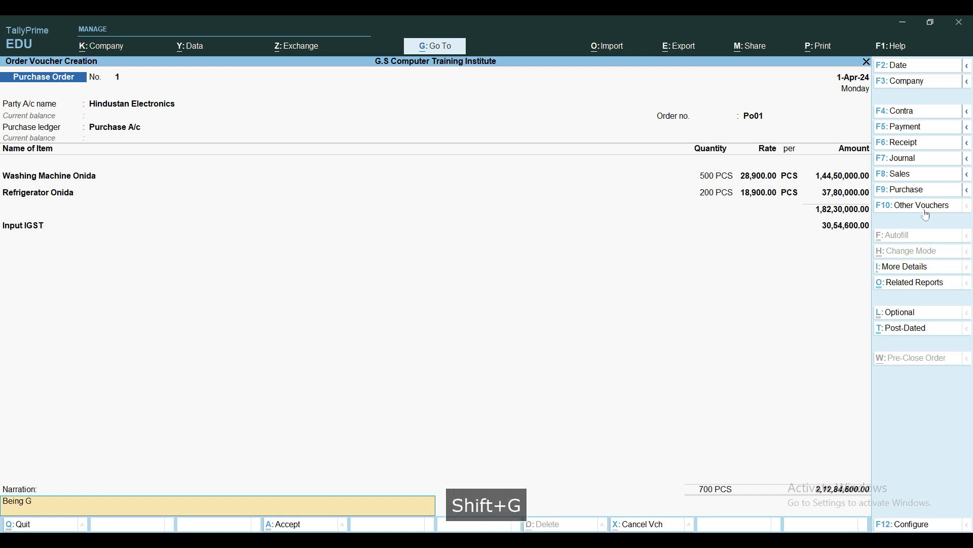
type("oods order placed ")
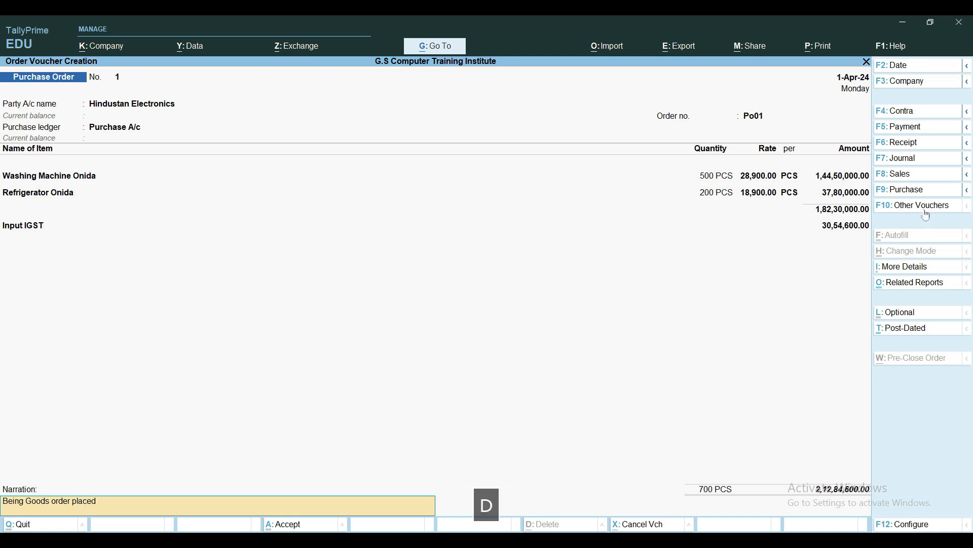
type("against order no ")
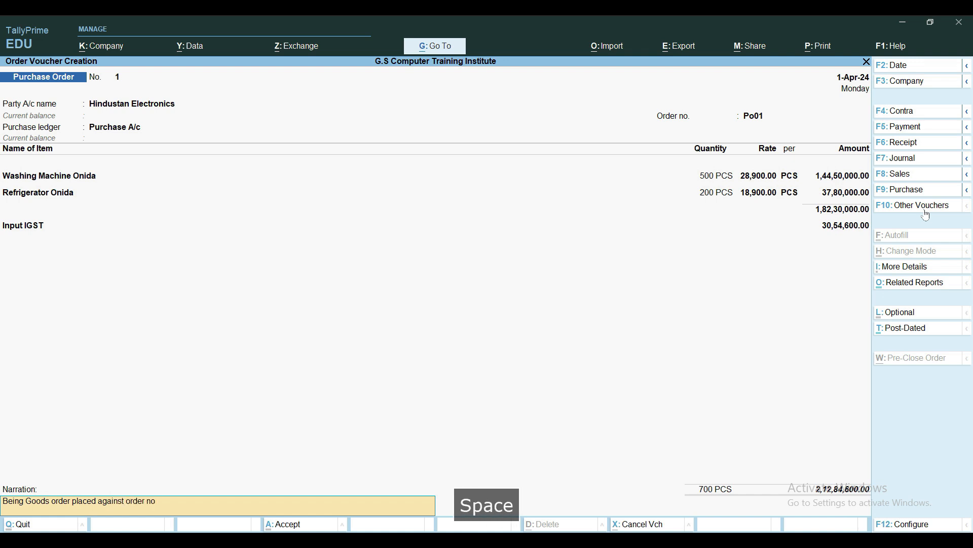
type("po")
key("BackSpace")
type("0")
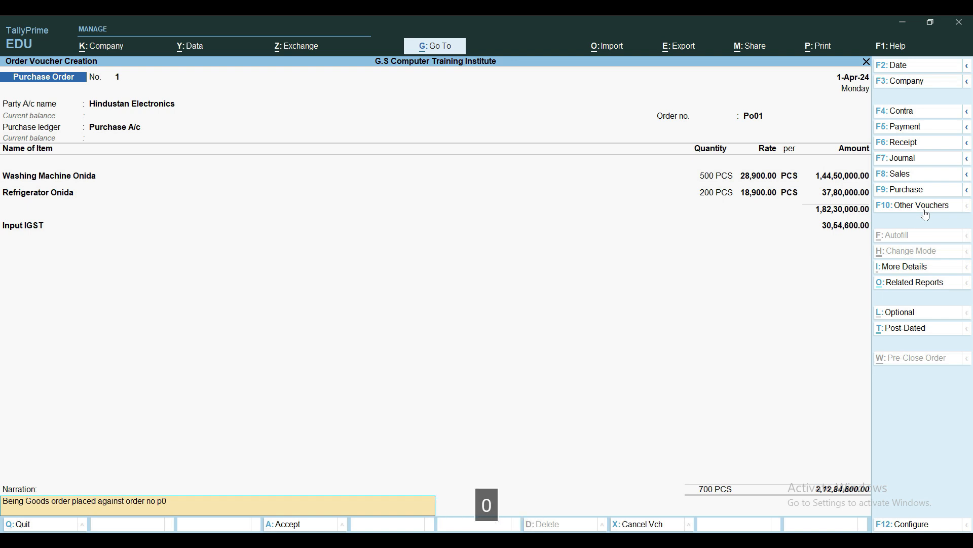
key("BackSpace")
type("o01 dated 1.4.24")
key("BackSpace")
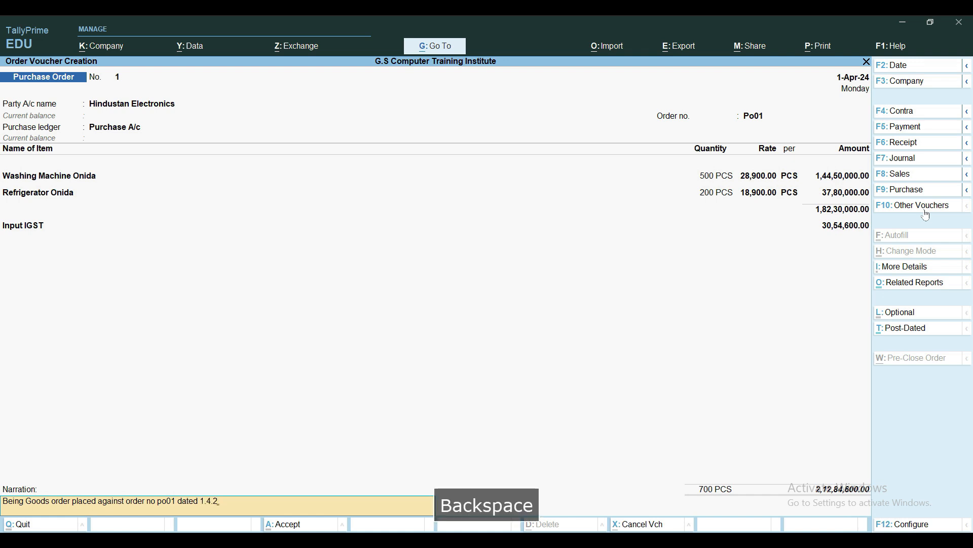
type("024")
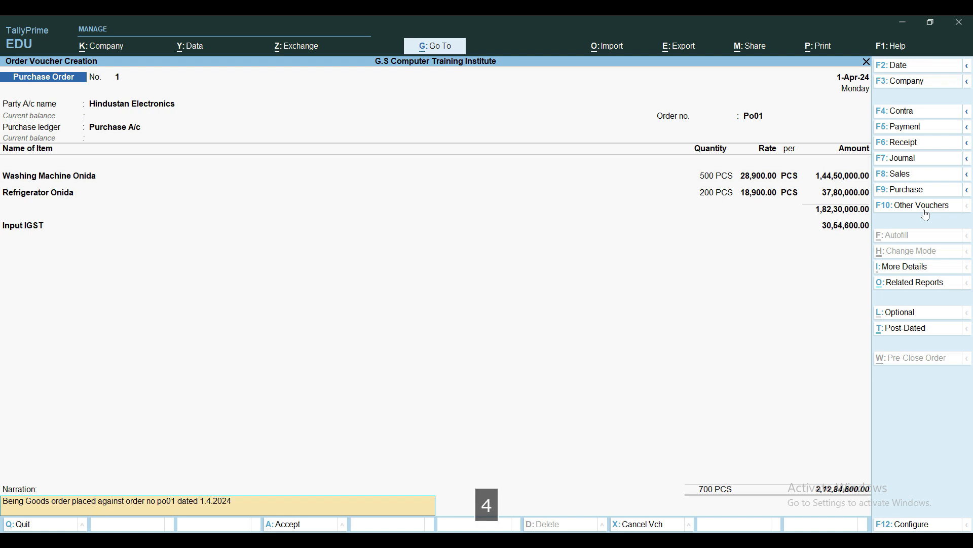
key("Return")
key("y")
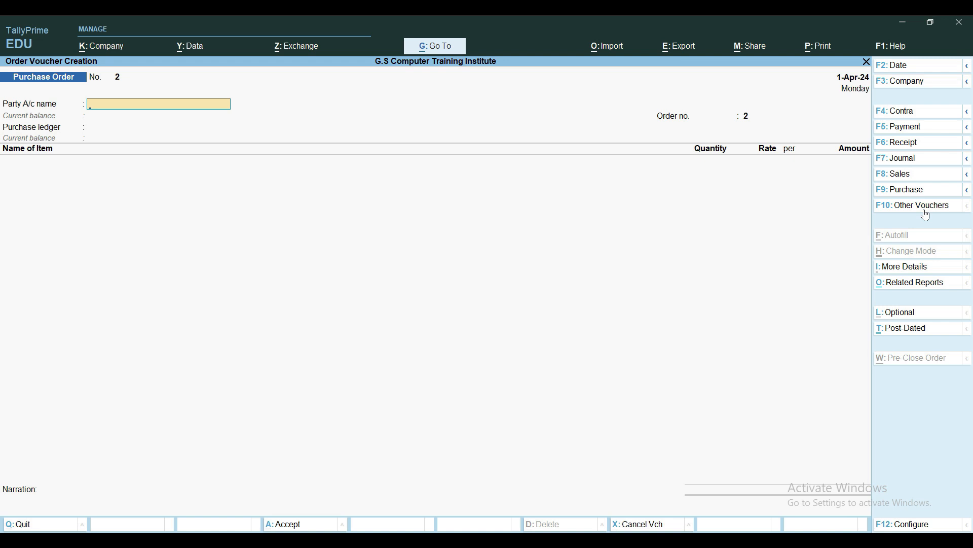
Reopen the saved purchase order and review its detailed GST tax analysis
key("Page_Up")
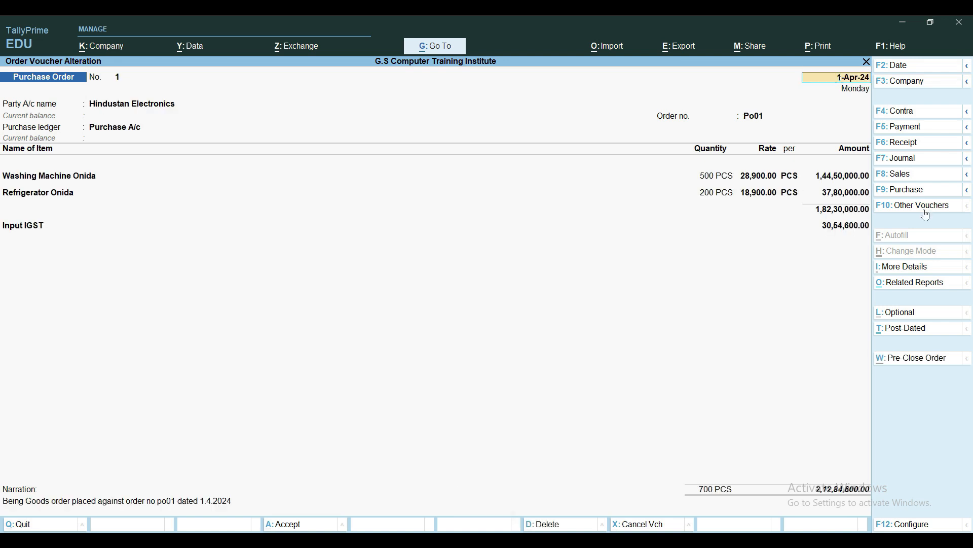
key("alt+a")
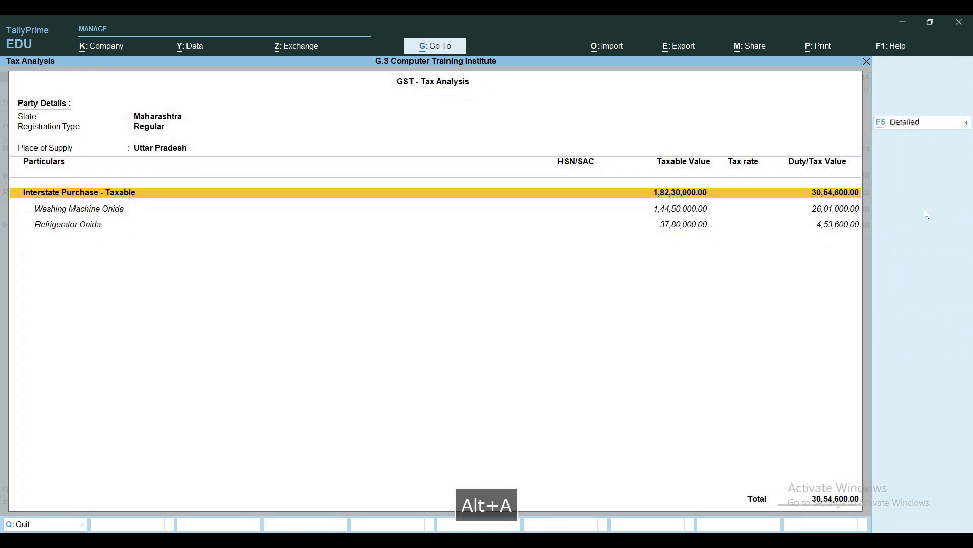
key("alt+F1")
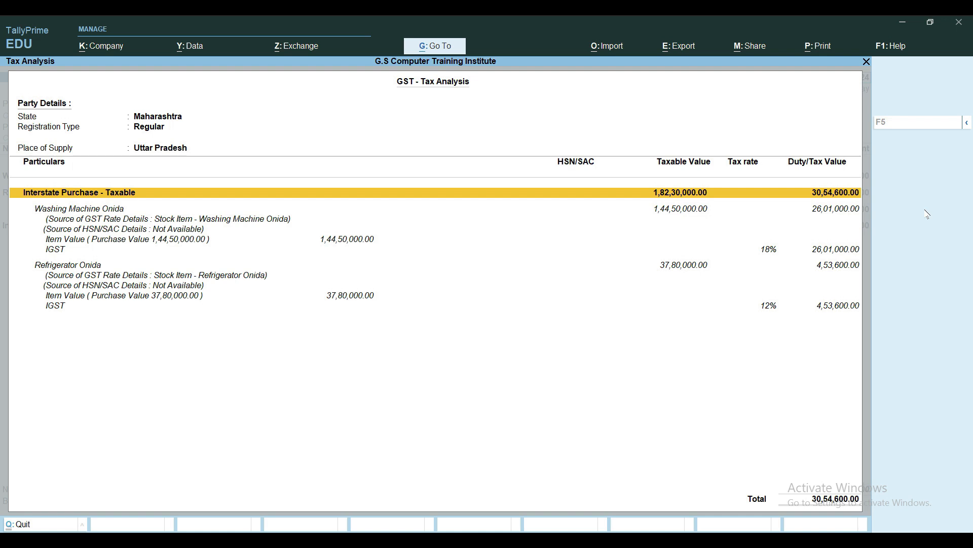
key("Escape")
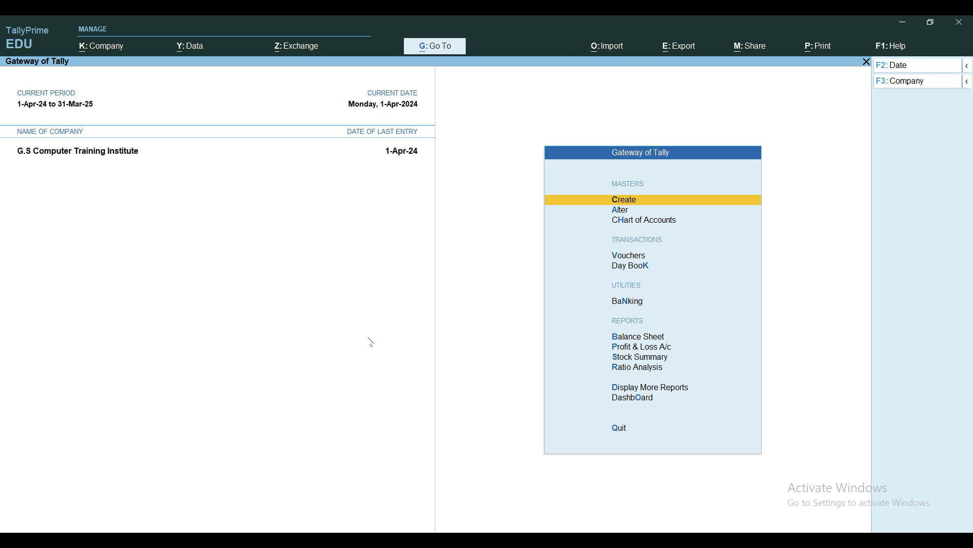
Review the outstanding purchase orders for the period 1-Apr-24 to 31-Mar-25, and return to the Gateway of Tally
key("d")
key("e")
key("o")
key("o")
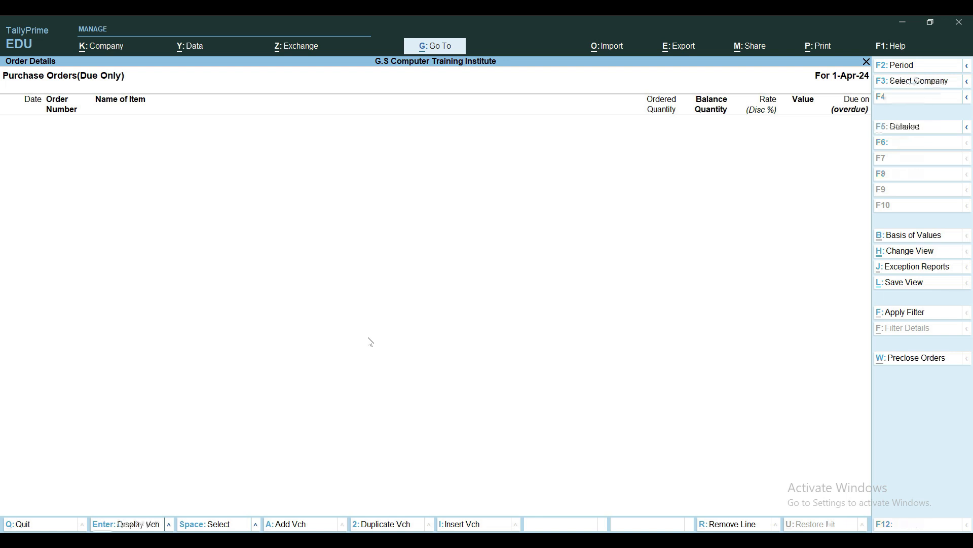
key("alt+F2")
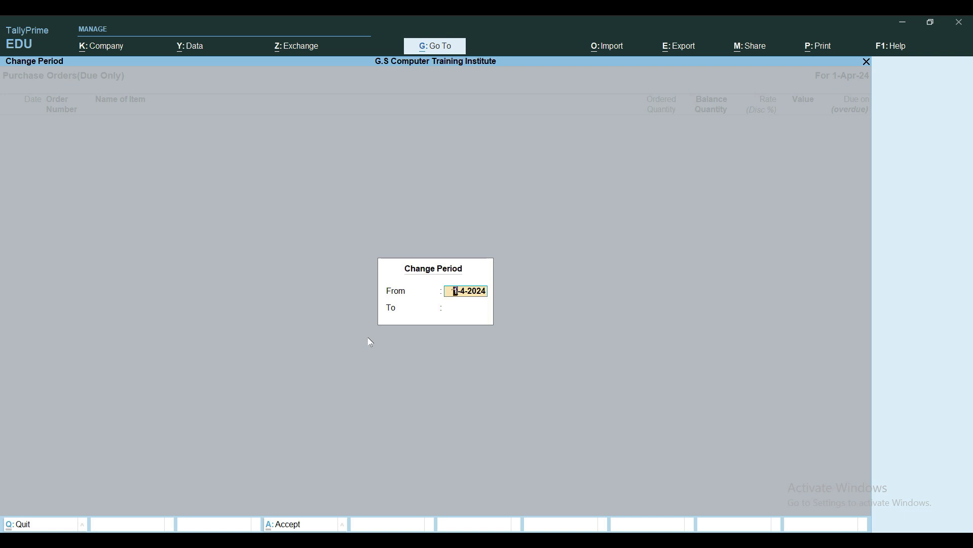
type("a")
key("Return")
type("m")
key("Return")
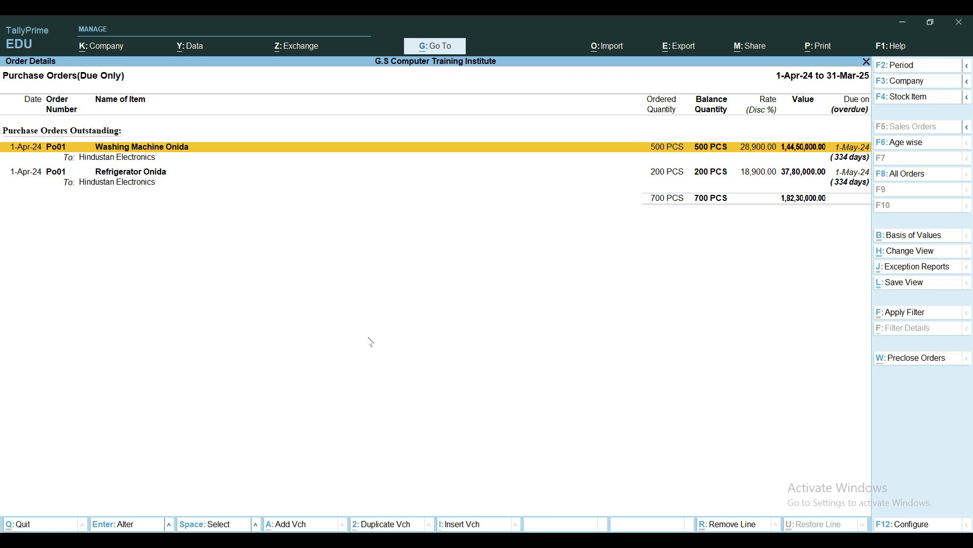
key("Escape")
key("Escape")
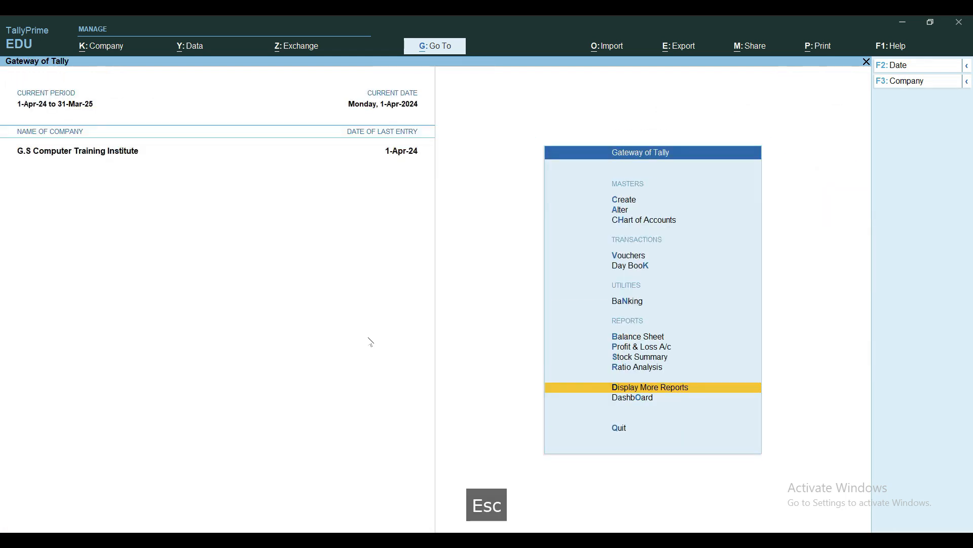
key("Escape")
key("Escape")
key("Escape")
key("Escape")
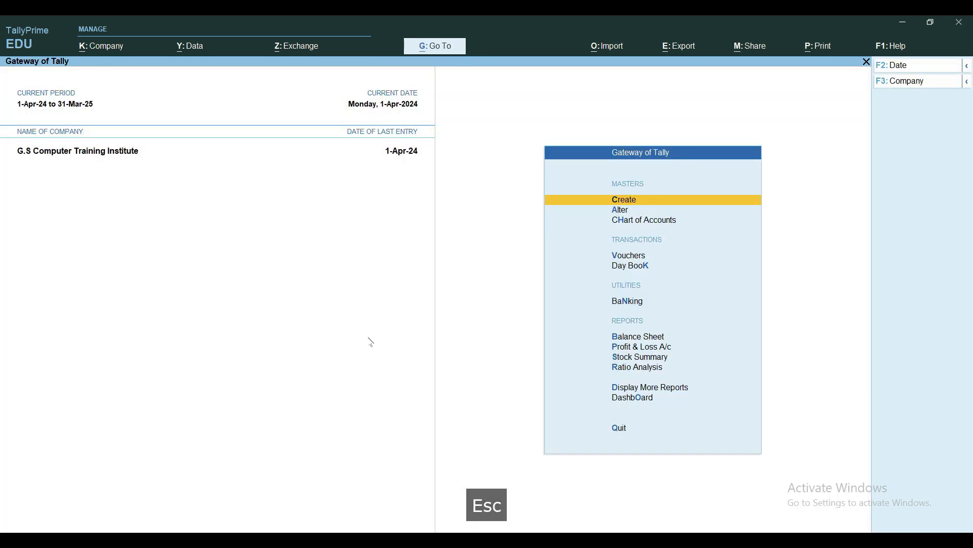
Open the Statistics report and drill down from Purchase Order through April to the order voucher, and return to the Gateway of Tally
key("d")
key("s")
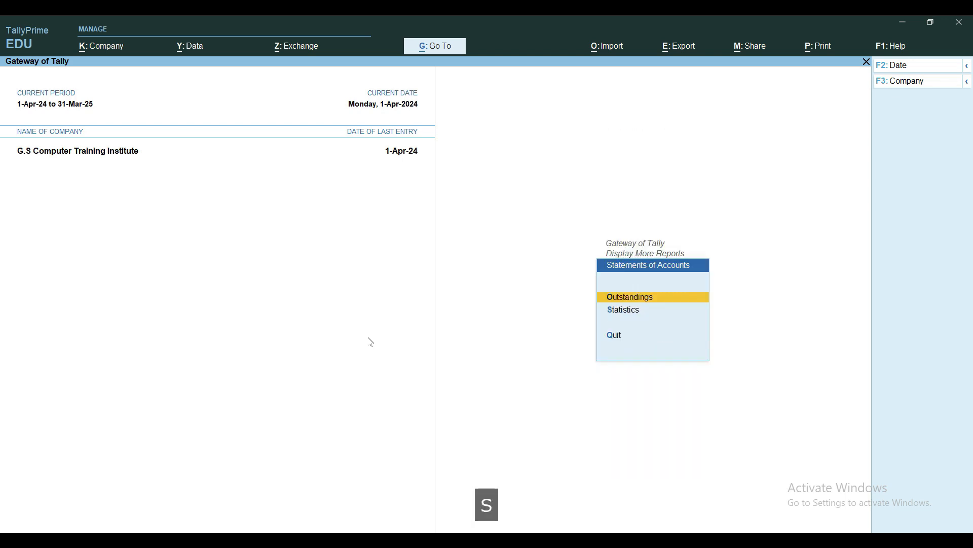
key("s")
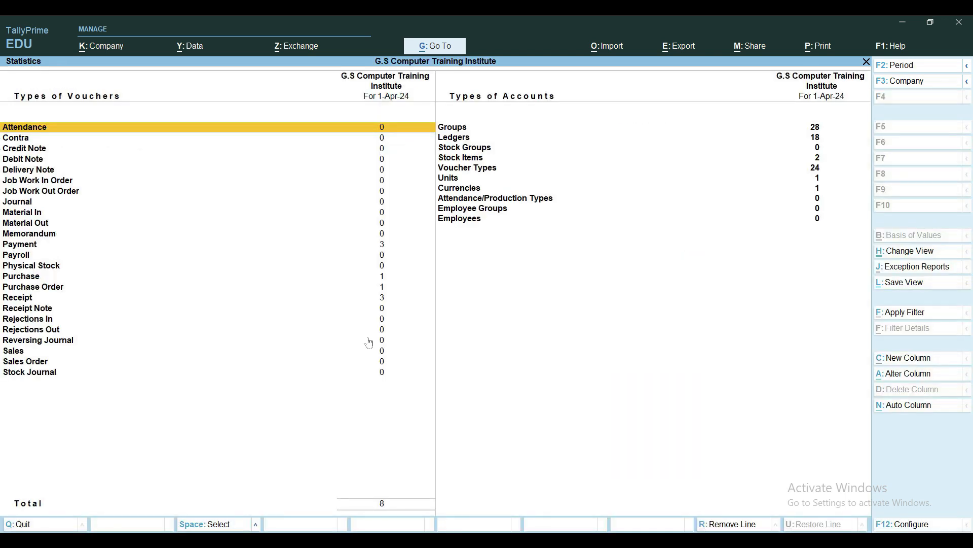
key("Down")
key("Down")
key("Down")
key("Down")
key("Down")
key("Down")
key("Down")
key("Down")
key("Down")
key("Down")
key("Down")
key("Down")
key("Down")
key("Down")
key("Down")
key("Return")
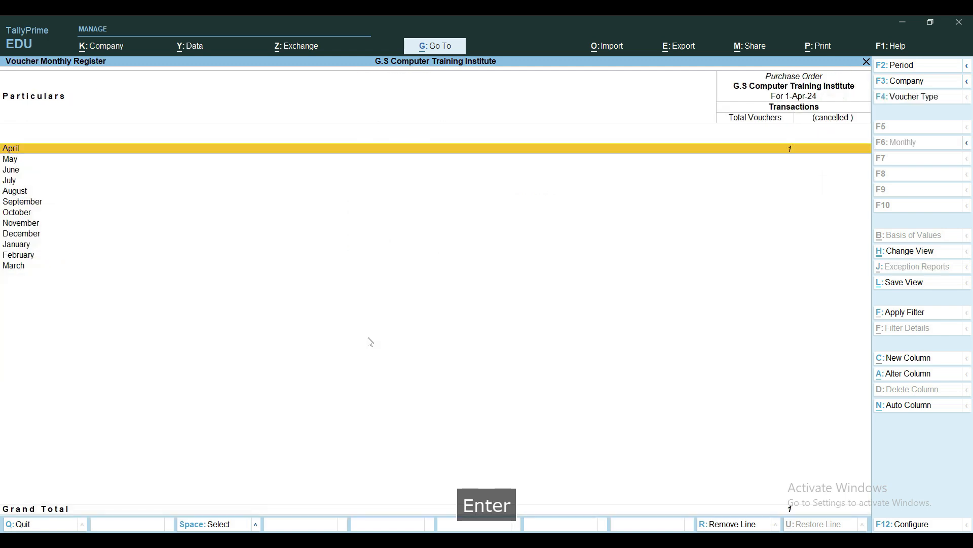
key("Return")
key("Return")
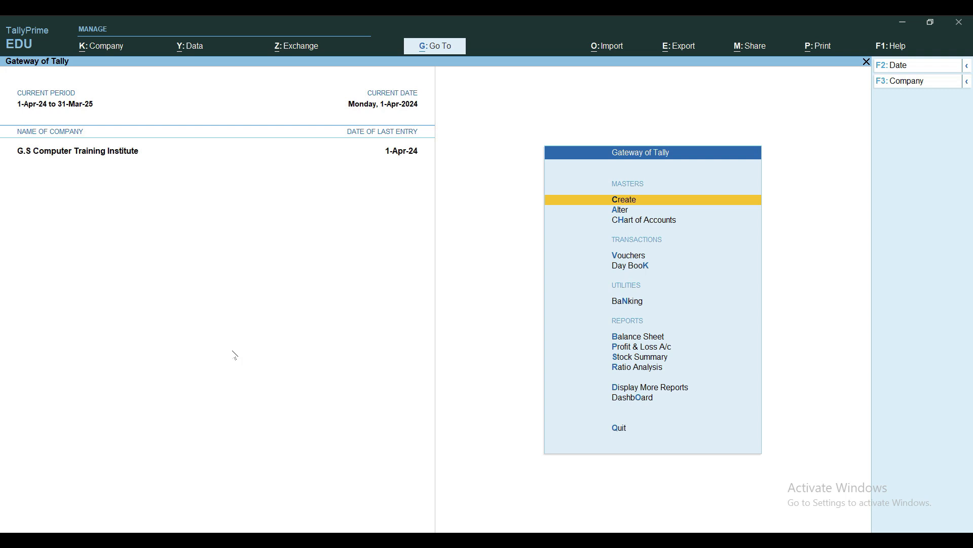
key("Escape")
key("Escape")
key("Escape")
key("Escape")
Check the Purchase Order Outstandings report once more for 1-Apr-24 to 31-Mar-25, and close it
key("d")
key("y")
key("p")
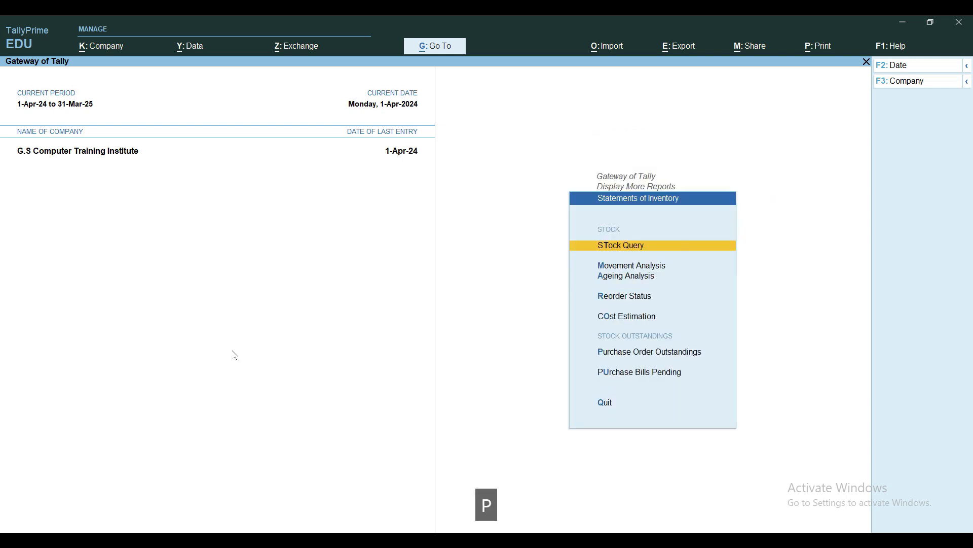
key("o")
key("alt+F2")
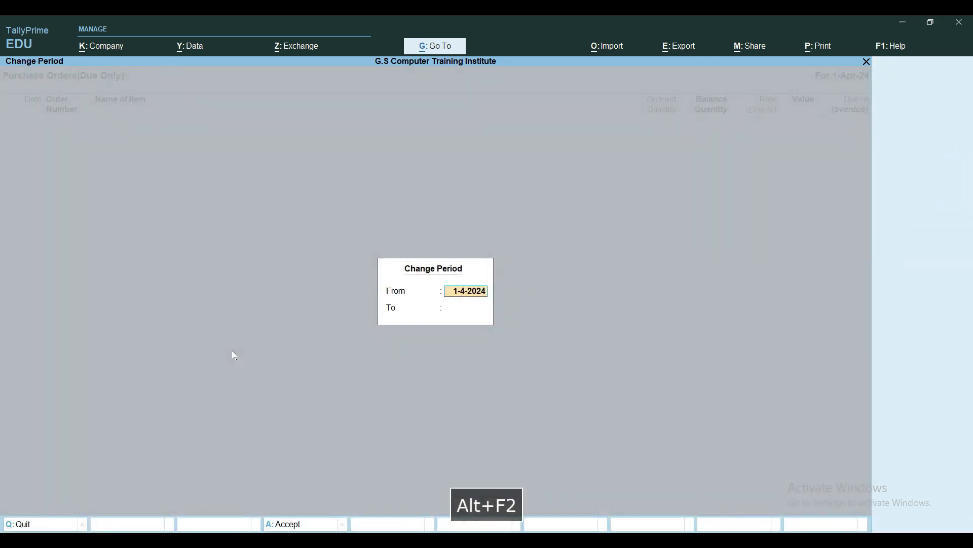
type("a")
key("Return")
type("m")
key("Return")
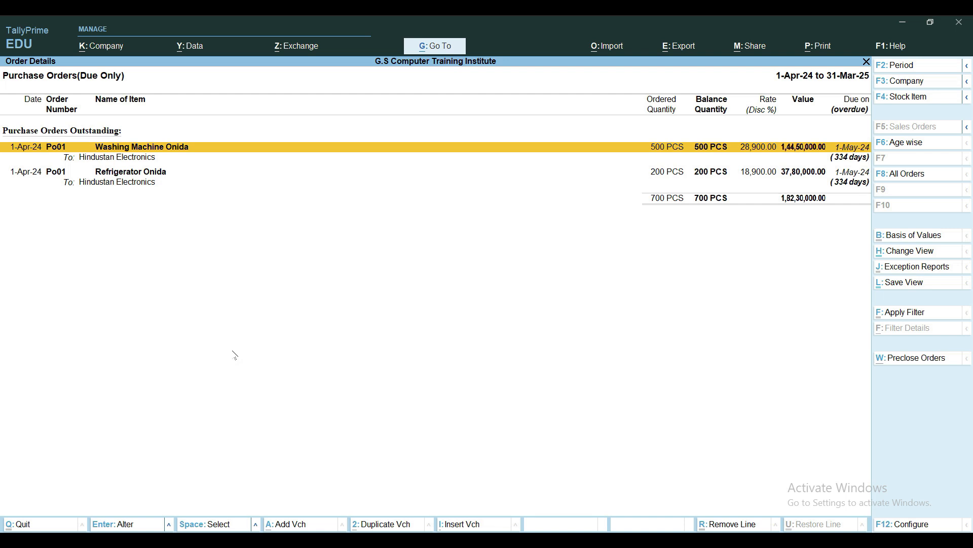
key("Escape")
key("Escape")
key("Escape")
key("Escape")
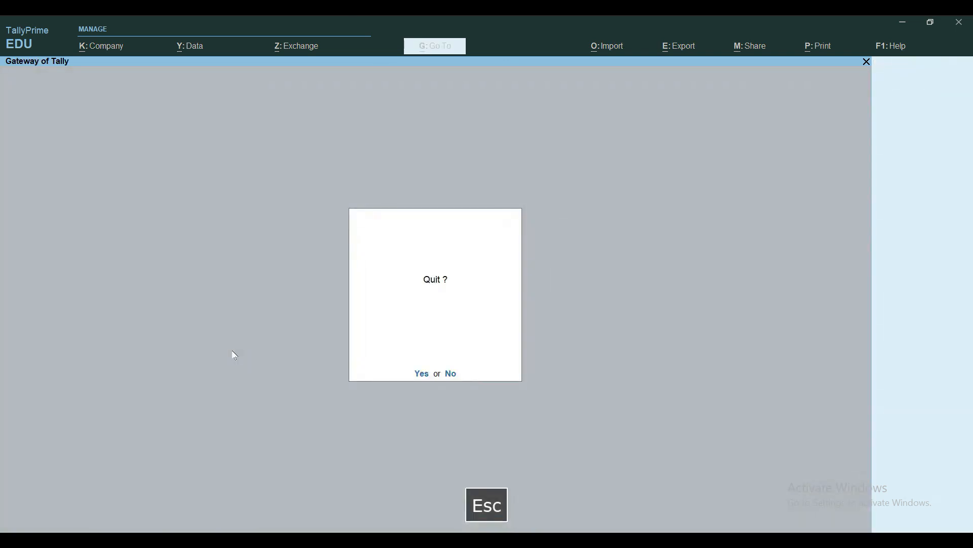
key("Escape")
Start voucher entry and show the inactive types in the list of voucher types
key("v")
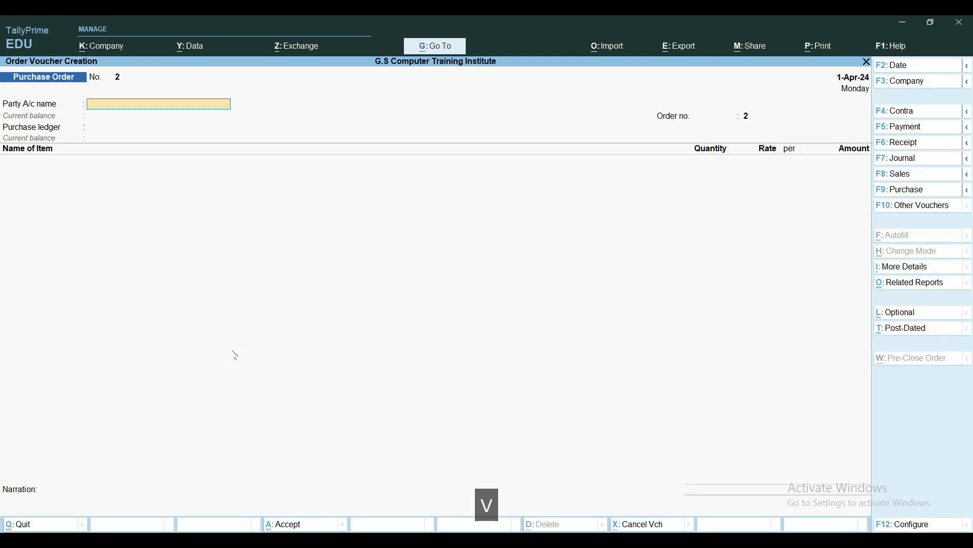
left_click(899, 209)
key("Up")
key("Up")
key("Up")
key("Up")
key("Up")
key("Up")
key("Up")
key("Up")
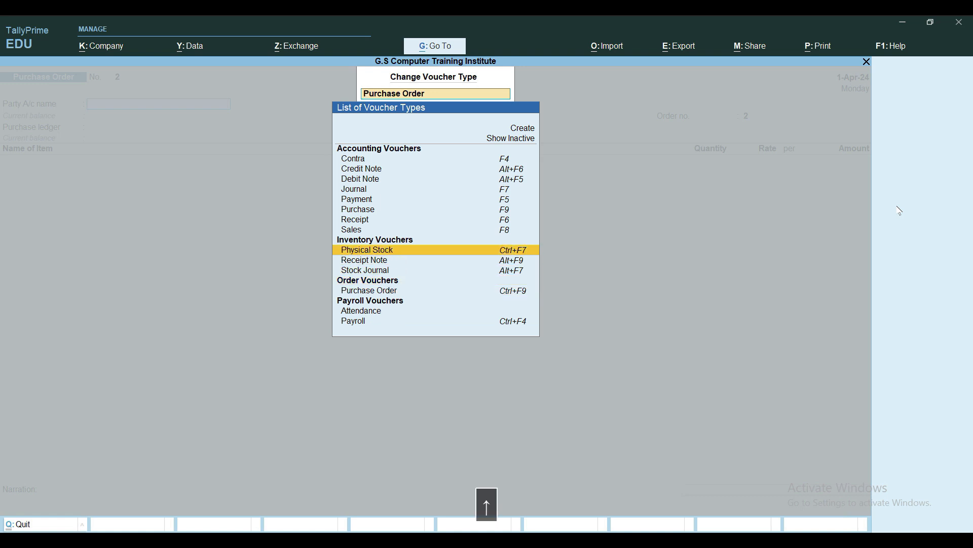
key("Up")
key("Up")
key("Up")
key("Up")
key("Up")
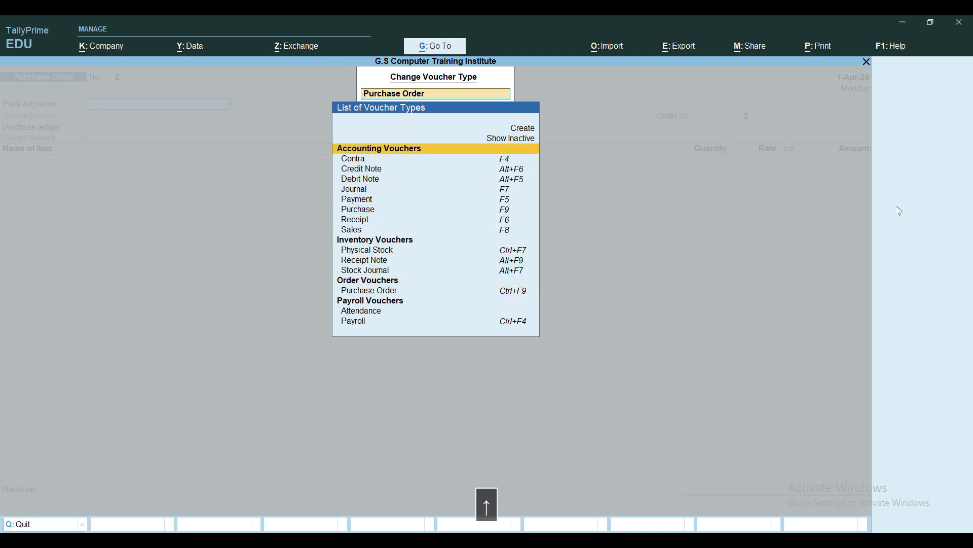
key("Return")
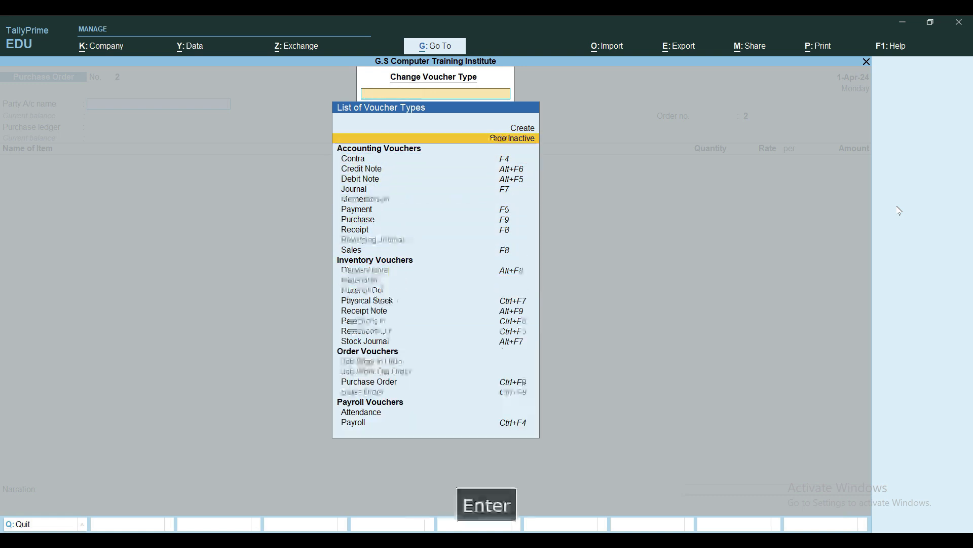
Change the voucher type to Receipt Note
key("Down")
key("Down")
key("Down")
key("Down")
key("Down")
key("Down")
key("Down")
key("Down")
key("Down")
key("Down")
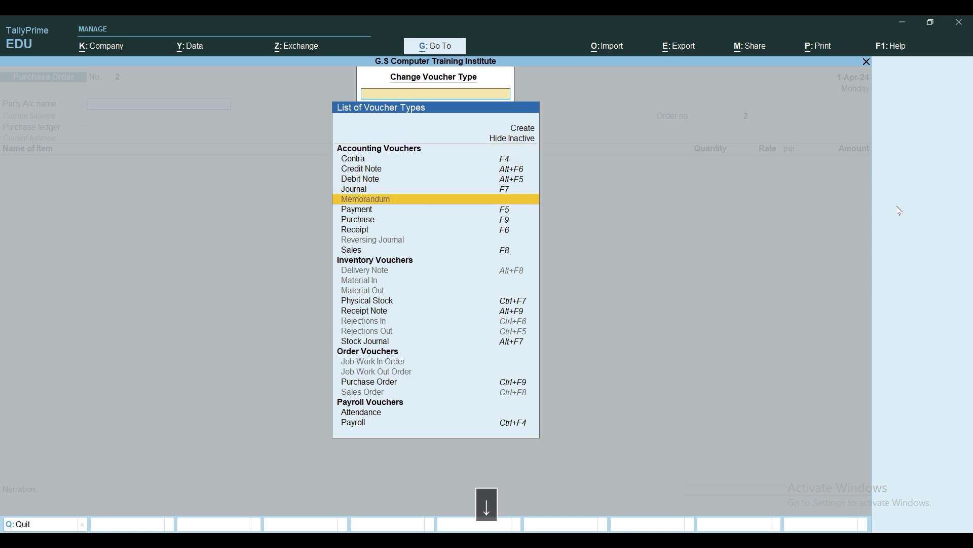
key("Down")
key("Down")
key("Down")
key("Down")
key("Down")
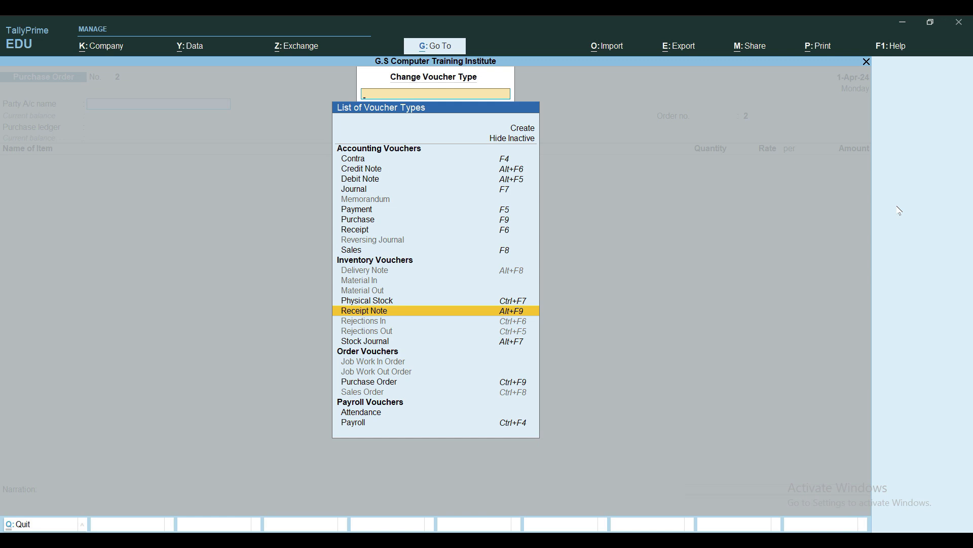
key("Return")
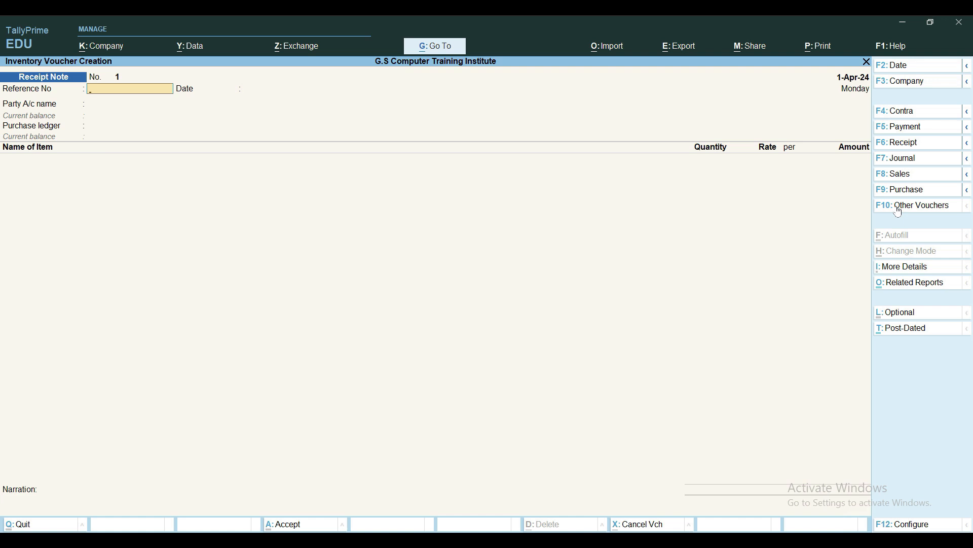
key("alt+F9")
Enter RN01 as the receipt note's reference number and set the voucher date to 1-May-24
type("R")
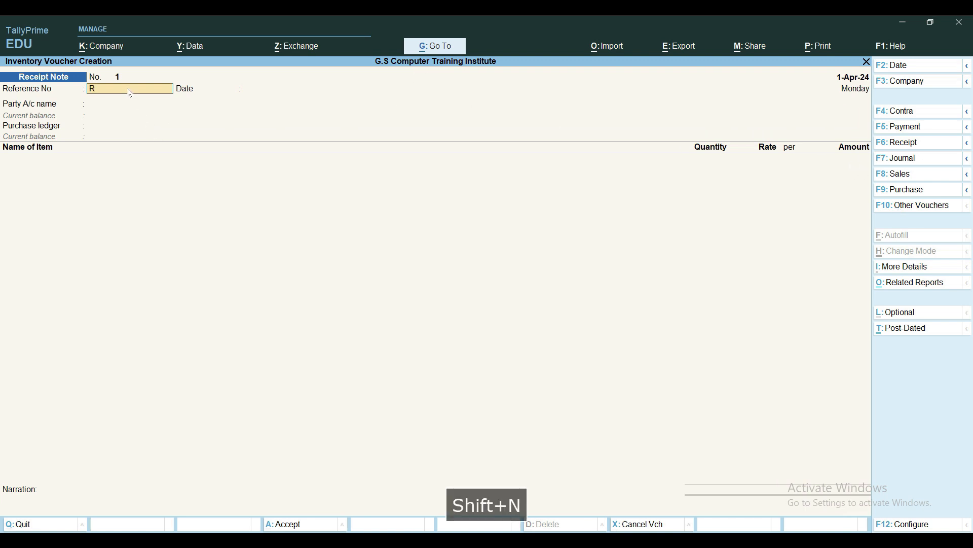
type("N01")
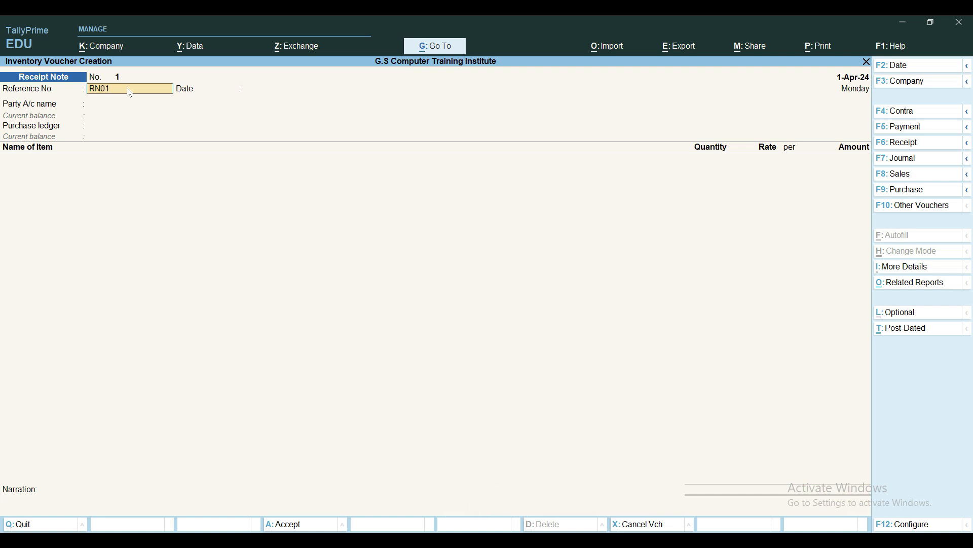
key("F2")
type("1-5")
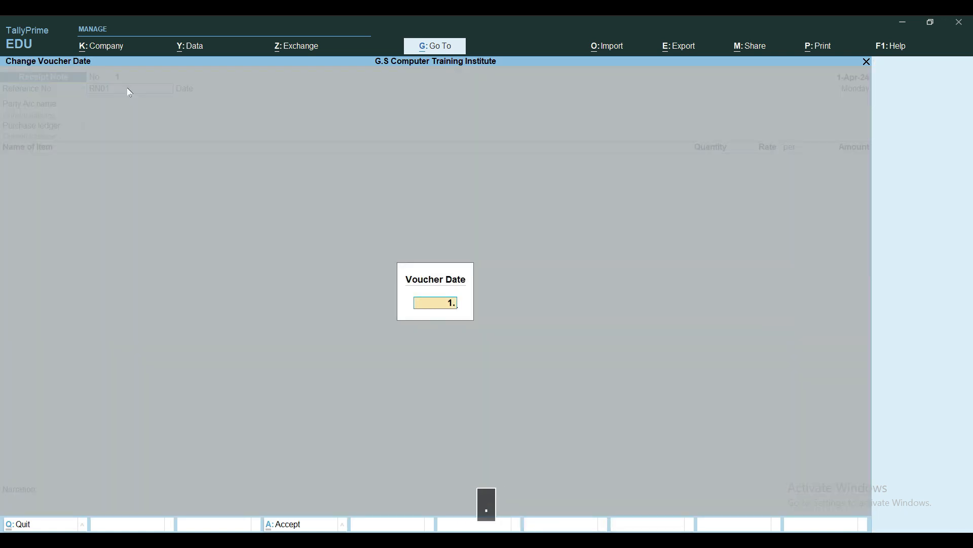
key("Return")
key("Return")
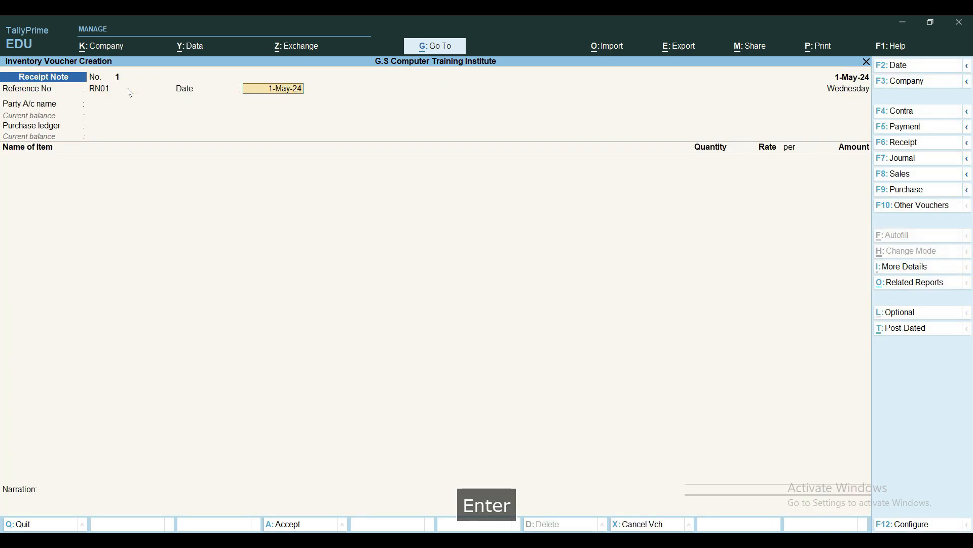
key("Return")
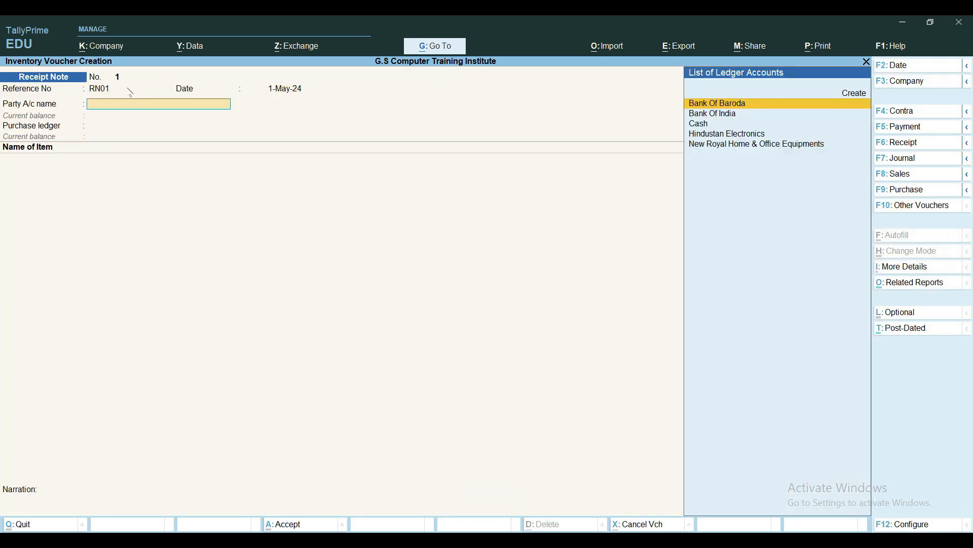
Set the party account to Hindustan Electronics and link the receipt note to purchase order Po01
key("Down")
key("Down")
key("Return")
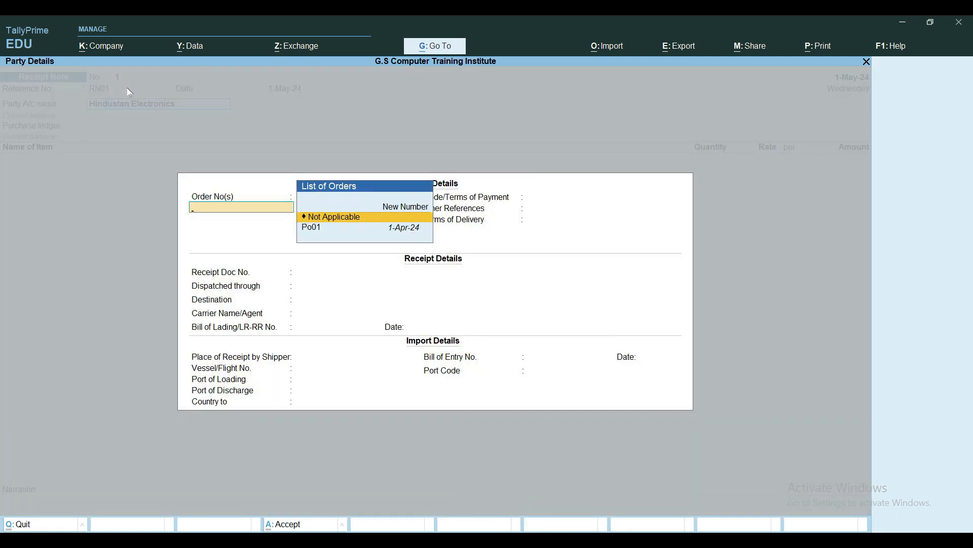
key("Down")
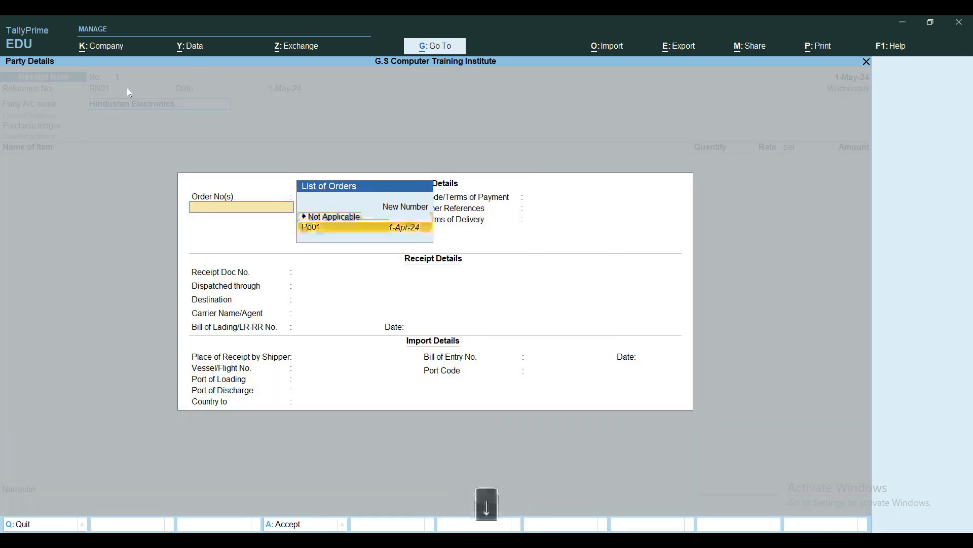
key("Return")
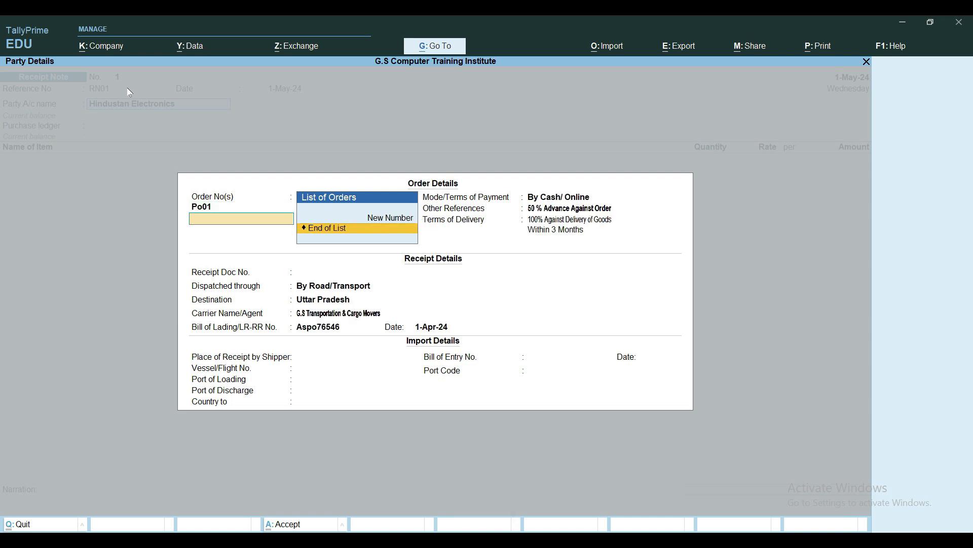
key("Return")
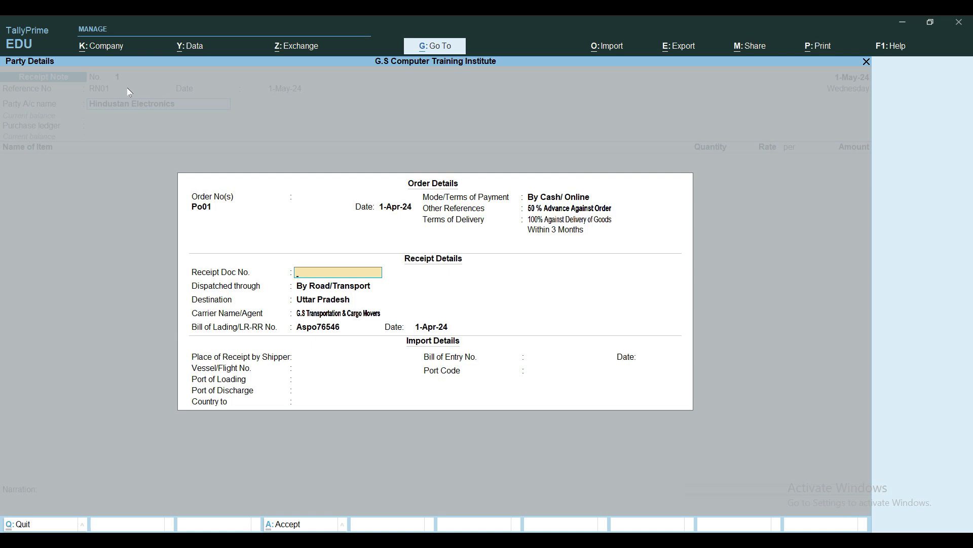
Enter RN01 as the receipt document number, accept the filled-in dispatch details and leave the import details blank
type("RN00")
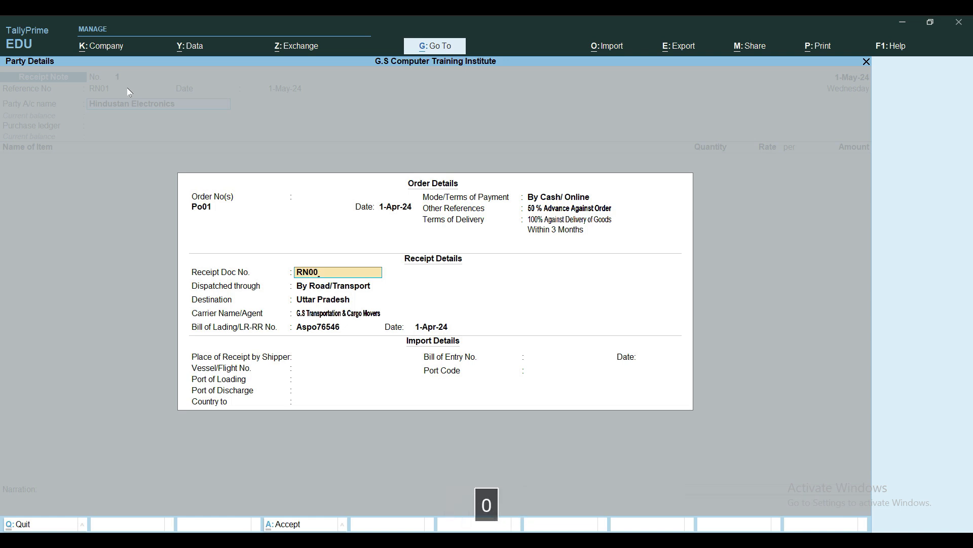
key("BackSpace")
type("1")
key("Return")
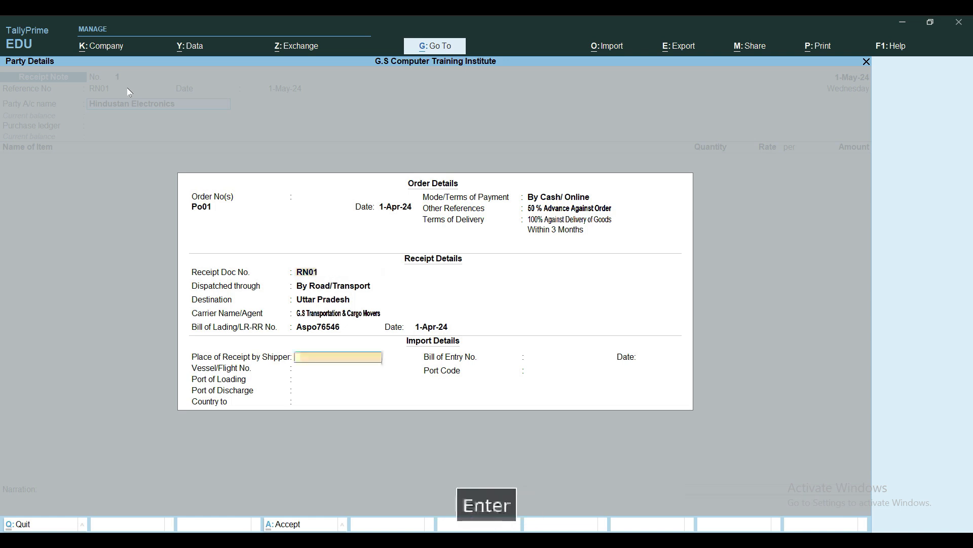
key("Return")
key("Return")
key("Return")
key("Return")
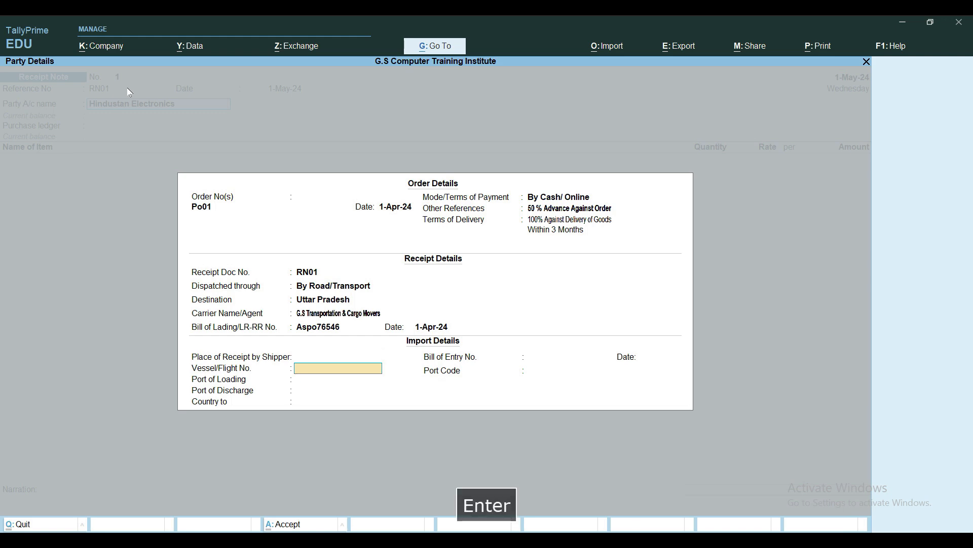
key("Return")
key("Return")
key("Return")
key("Return")
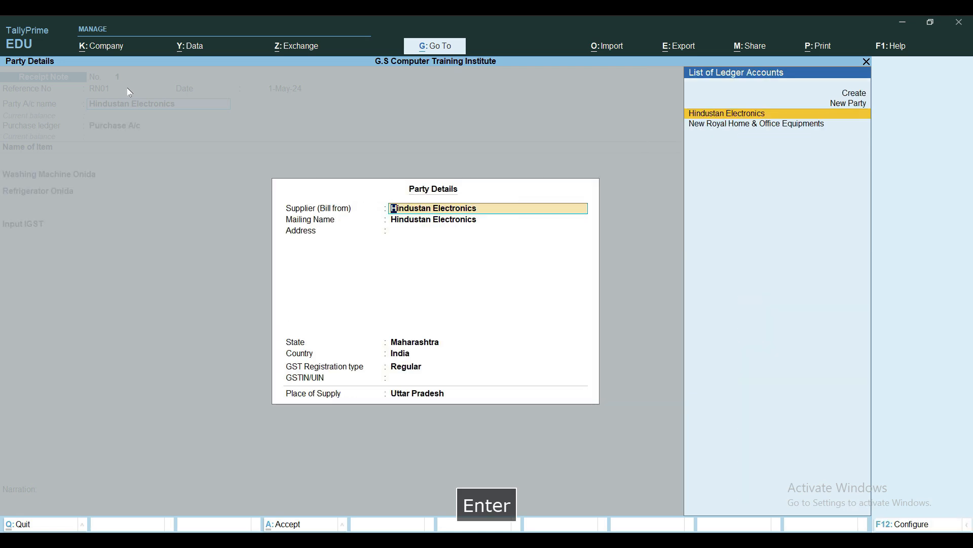
Accept the supplier details for Hindustan Electronics and keep Purchase A/c as the purchase ledger
key("Return")
key("Return")
key("Return")
key("Return")
key("Return")
key("Return")
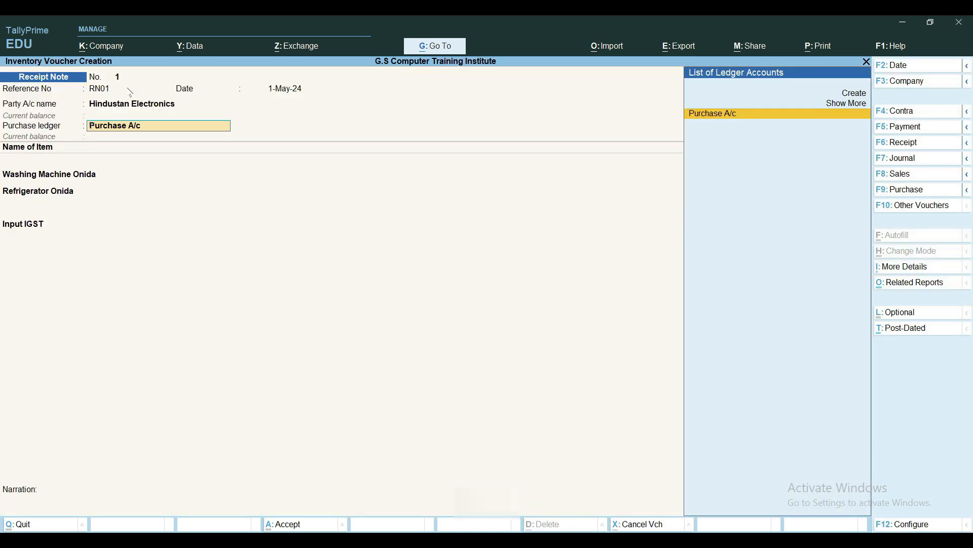
key("Return")
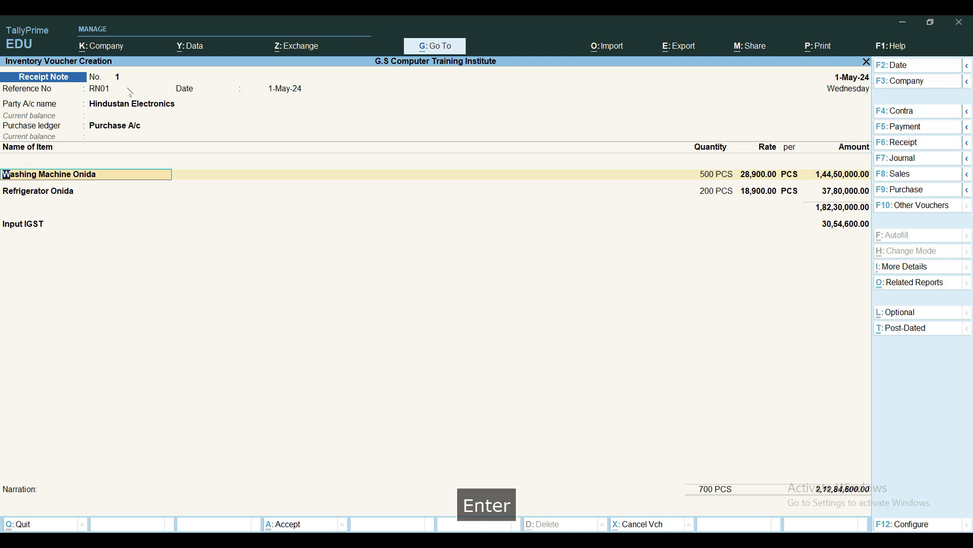
Allocate Washing Machine Onida, 500 PCS at 28,900.00, to tracking number RN01 and end the allocation list
key("Return")
key("Return")
key("Return")
key("Return")
key("Return")
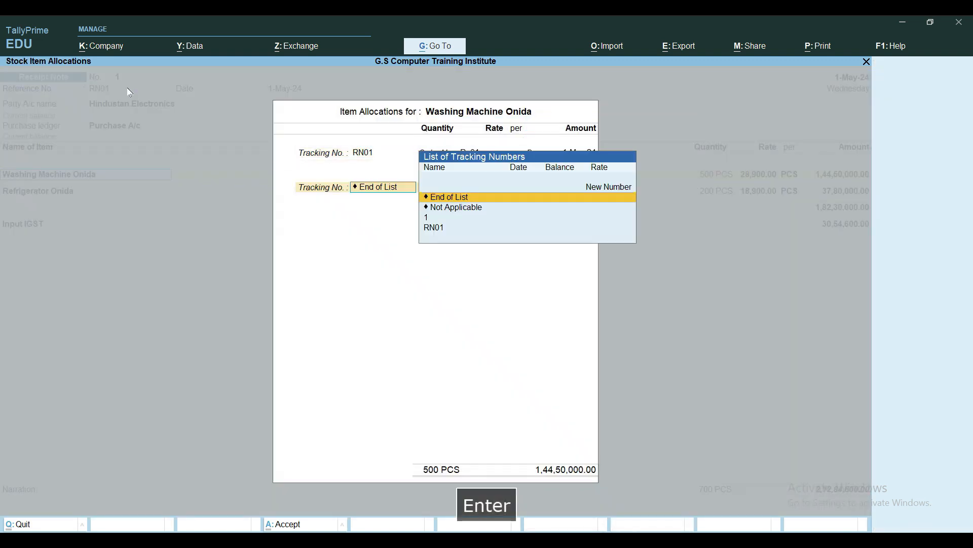
key("Return")
key("Return")
key("Return")
key("Return")
key("Return")
key("Return")
key("Return")
key("Return")
Allocate Refrigerator Onida, 200 PCS at 18,900.00, to tracking number RN01 and end the allocation list
key("Return")
key("Return")
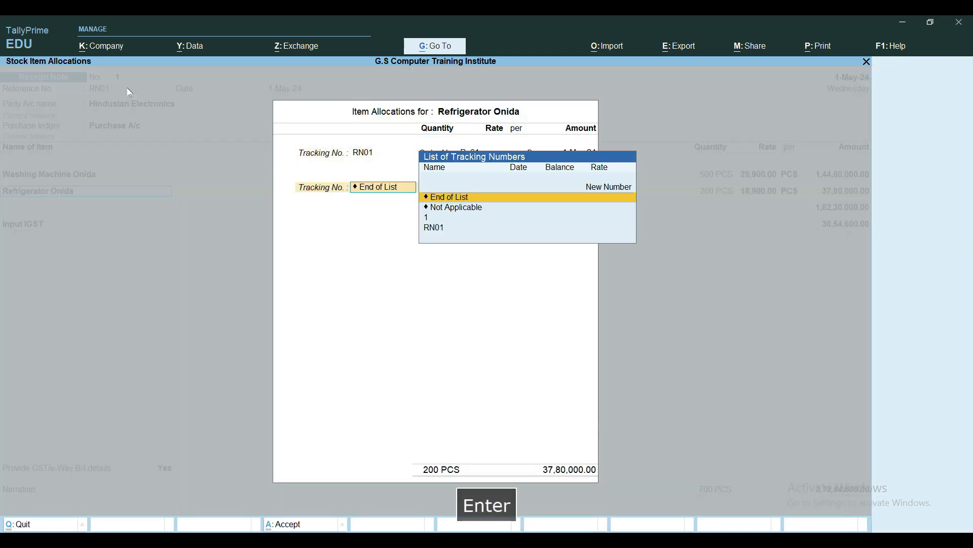
key("Return")
key("Return")
key("Return")
key("Return")
key("Return")
key("Return")
key("Return")
key("Return")
key("Return")
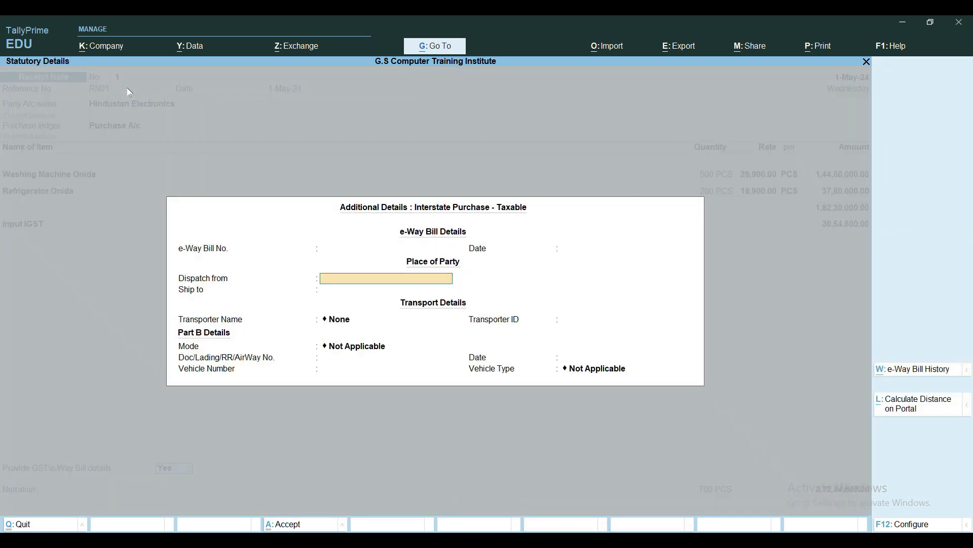
Keep the Input IGST ledger line and set Provide GST/e-Way Bill details to No
key("BackSpace")
key("BackSpace")
key("BackSpace")
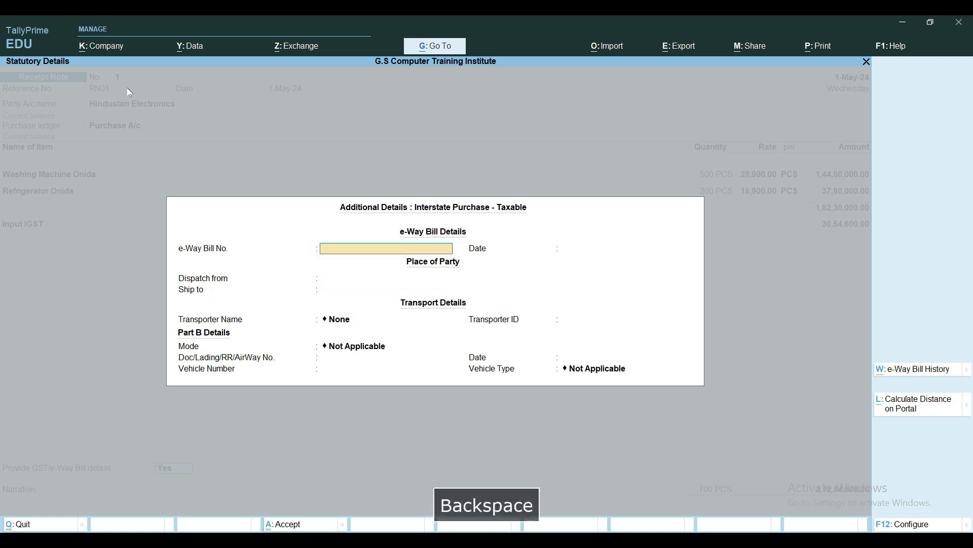
key("Up")
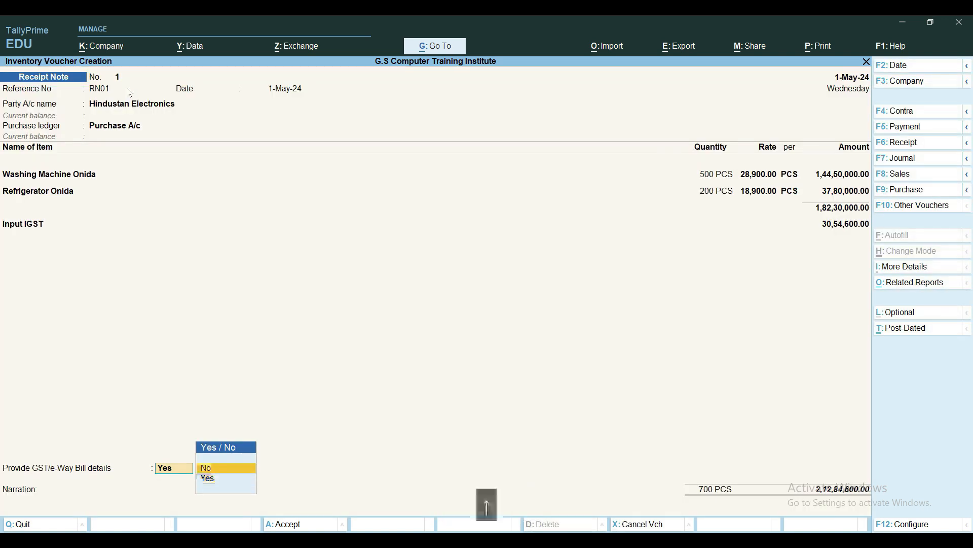
key("Return")
Enter the narration "Being Goods received agaist po01 receinpt note no rn 01 dated 1.5.2024" and save the receipt note
type("Being Goods received ")
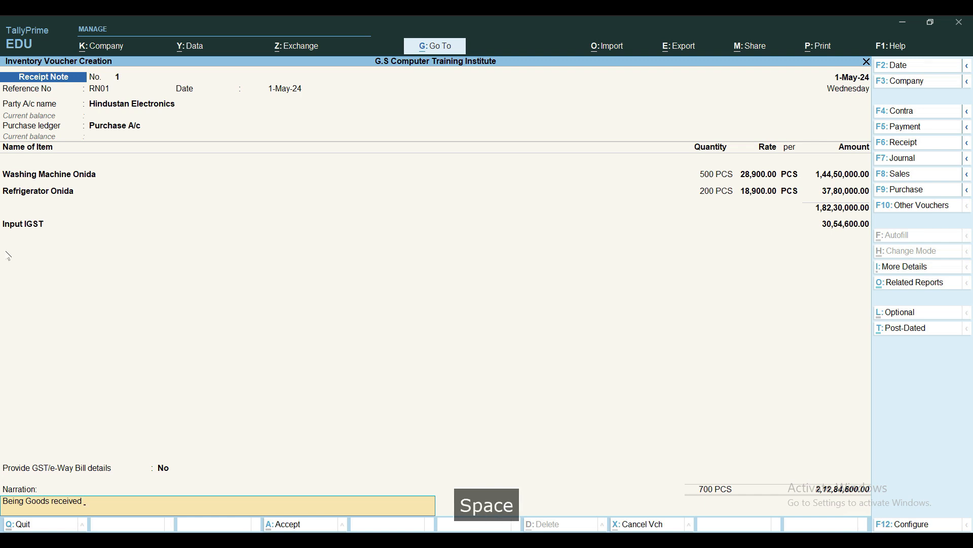
type("agaist po01 recei")
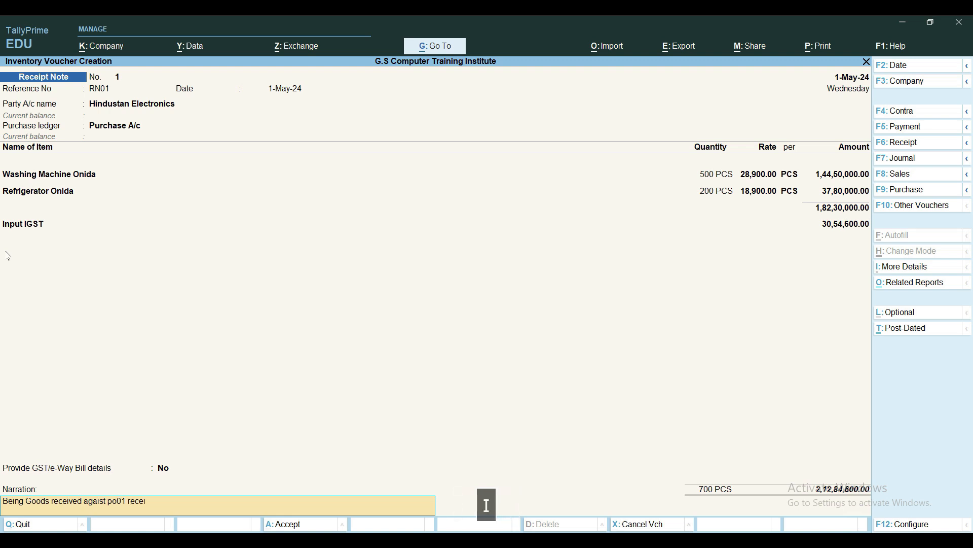
type("npt note no rn 01 d")
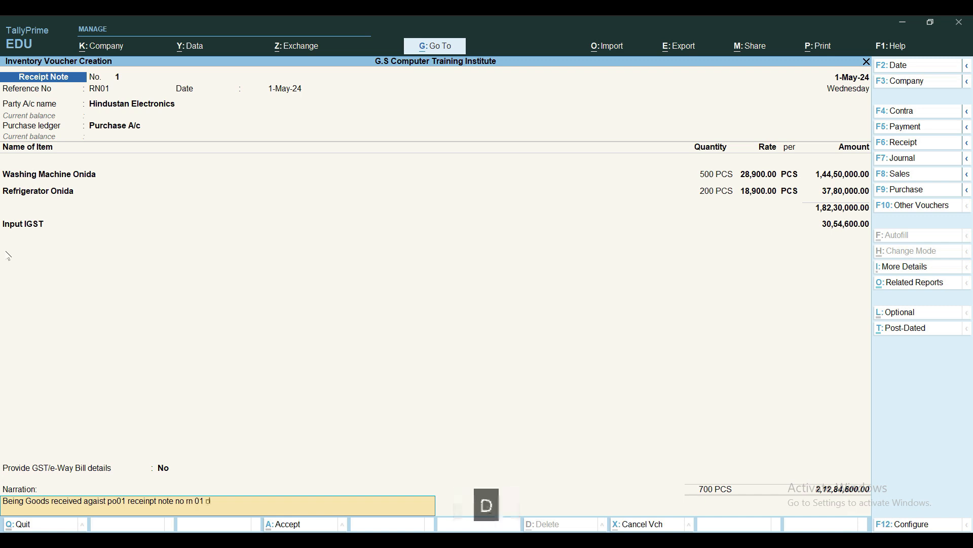
type("ated 1.5.24")
key("BackSpace")
type("024")
key("Return")
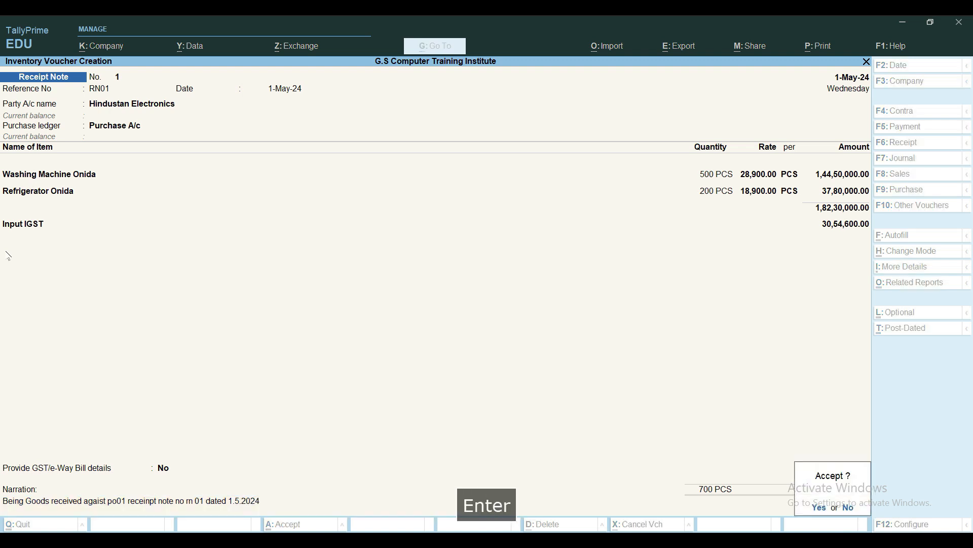
key("y")
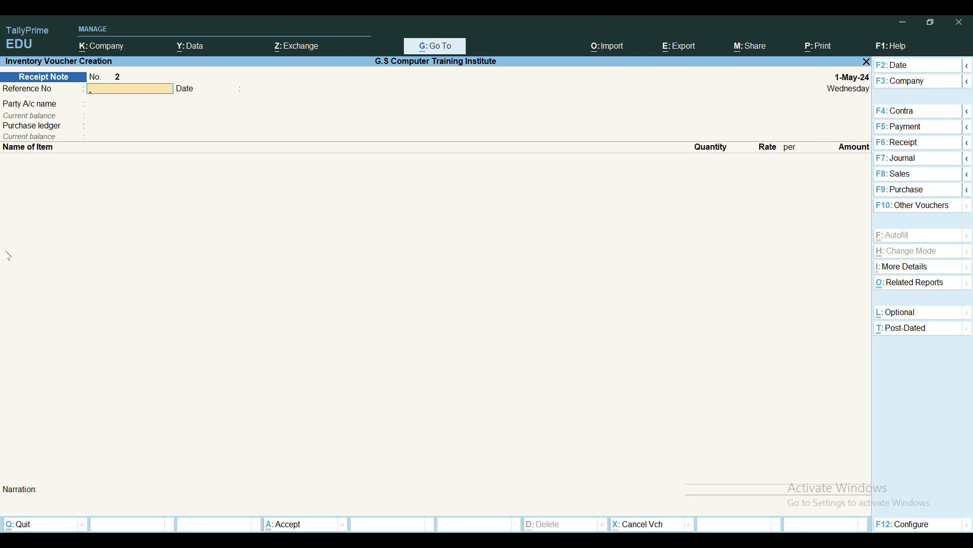
Leave voucher entry, view the Stock Summary report, and return to the Gateway of Tally
key("Escape")
key("Escape")
key("Escape")
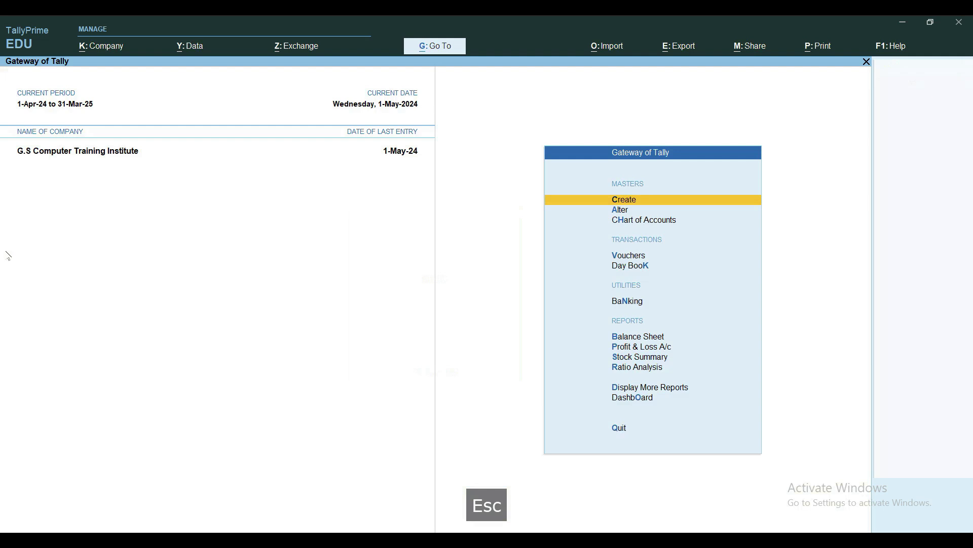
key("s")
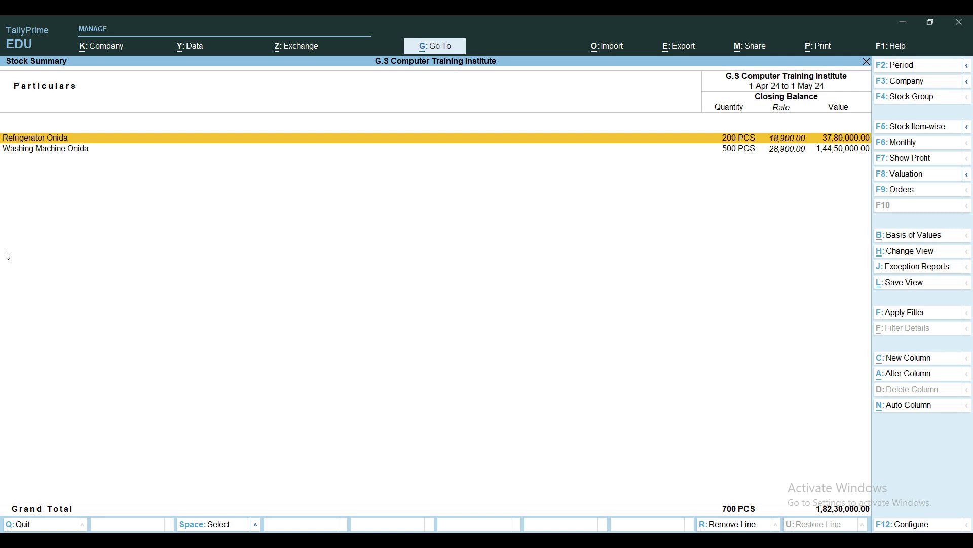
key("Escape")
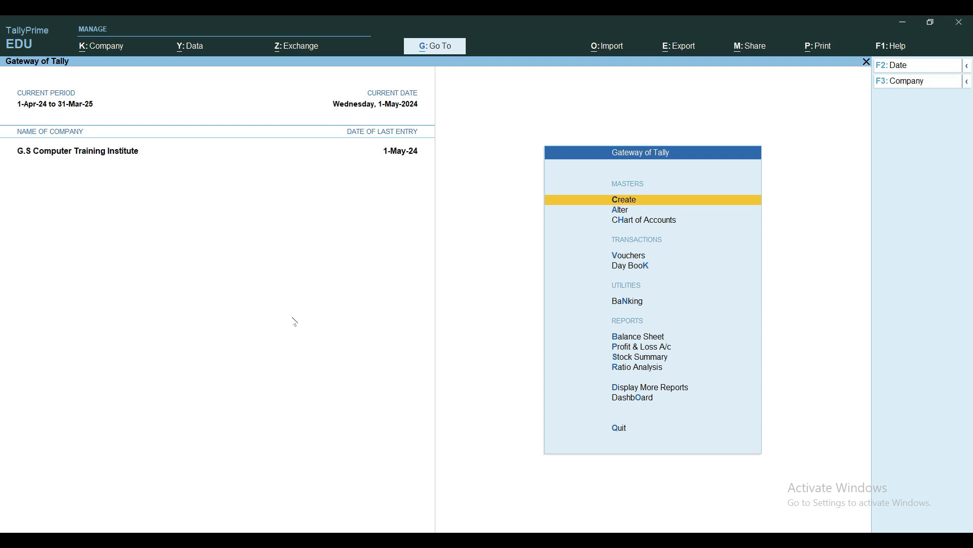
Check the Purchase Order Outstandings report for 1-Apr-24 to 31-Mar-25 and return to the Gateway of Tally
key("d")
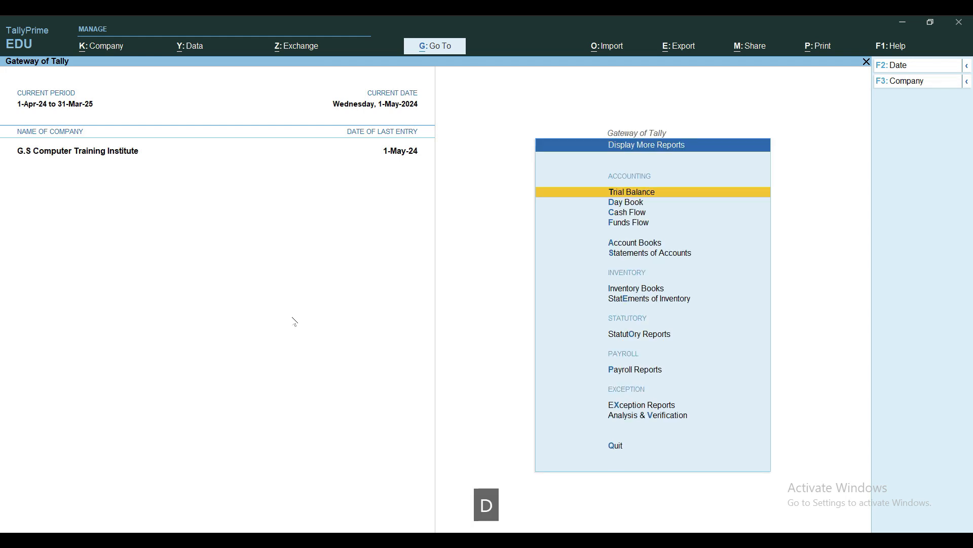
key("e")
key("p")
key("o")
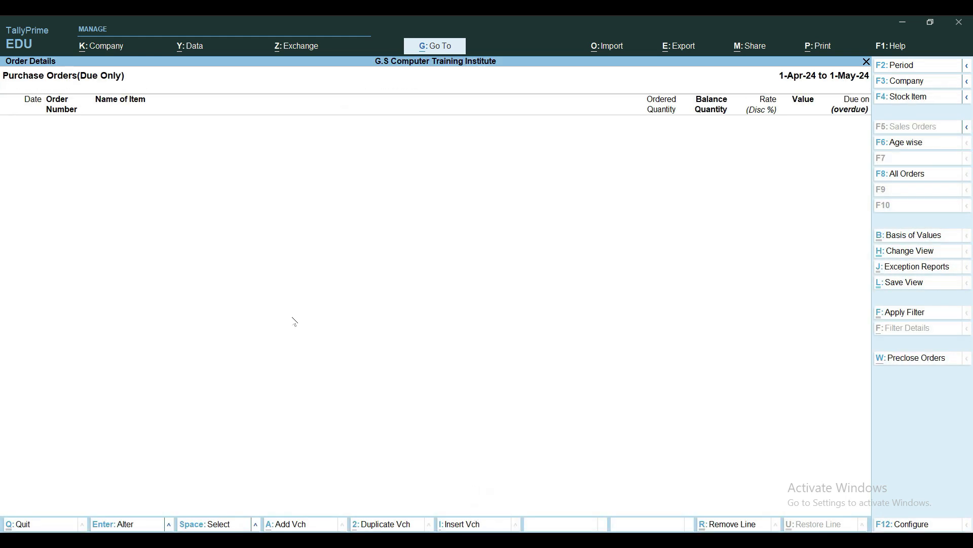
key("alt+F2")
key("Return")
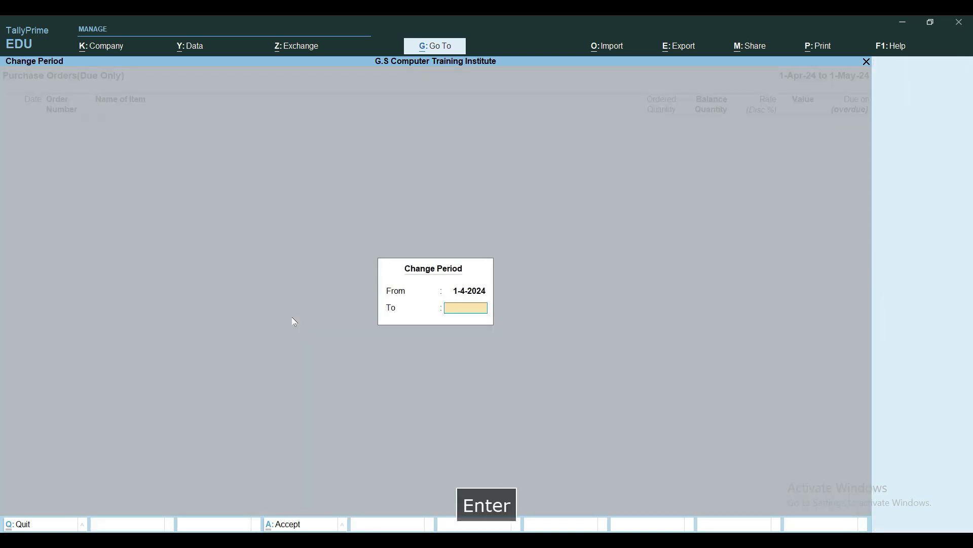
key("Return")
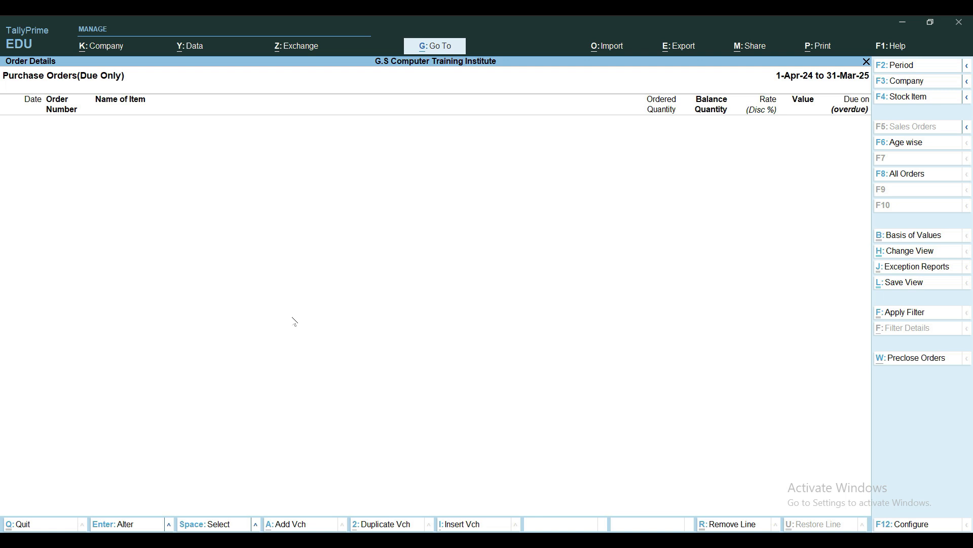
key("Escape")
key("Escape")
key("Escape")
key("Escape")
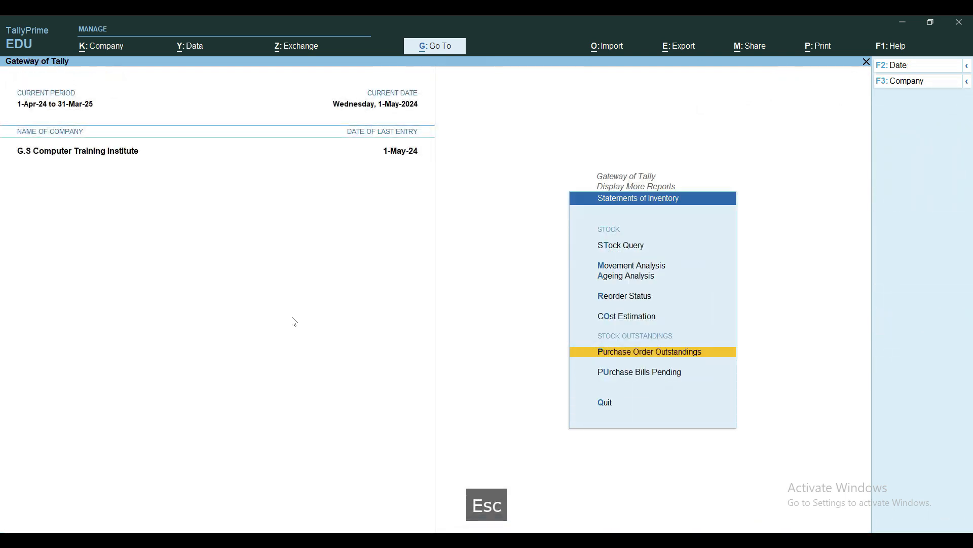
key("Escape")
key("Escape")
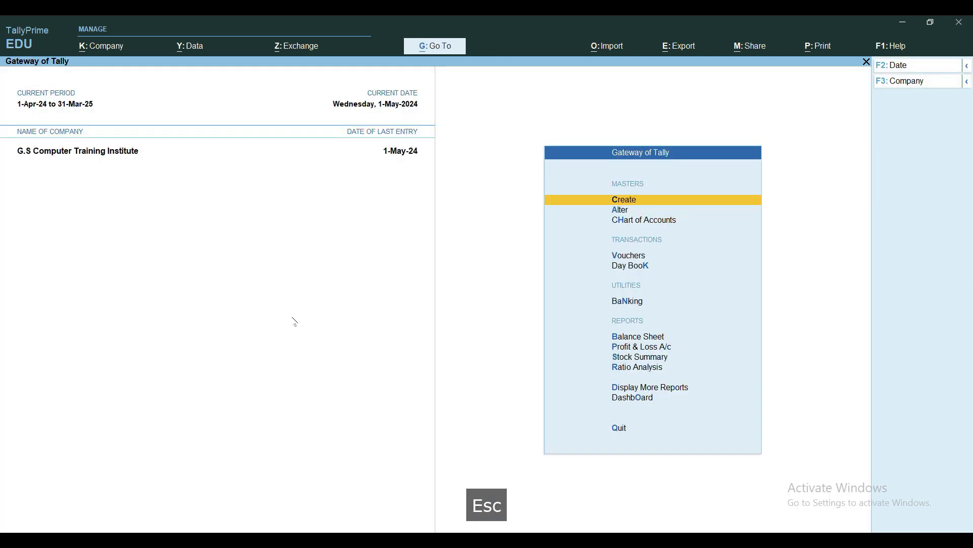
Open the Statistics report to review the recorded vouchers by type
key("d")
key("s")
key("s")
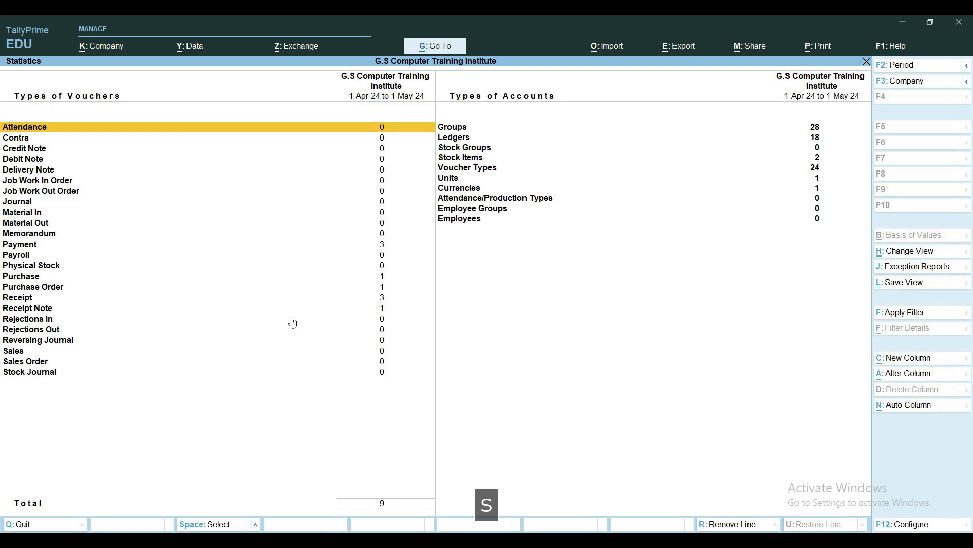
Drill down from the Receipt Note row in Statistics through May to open the receipt note voucher for review
key("Down")
key("Down")
key("Down")
key("Down")
key("Down")
key("Down")
key("Down")
key("Down")
key("Down")
key("Up")
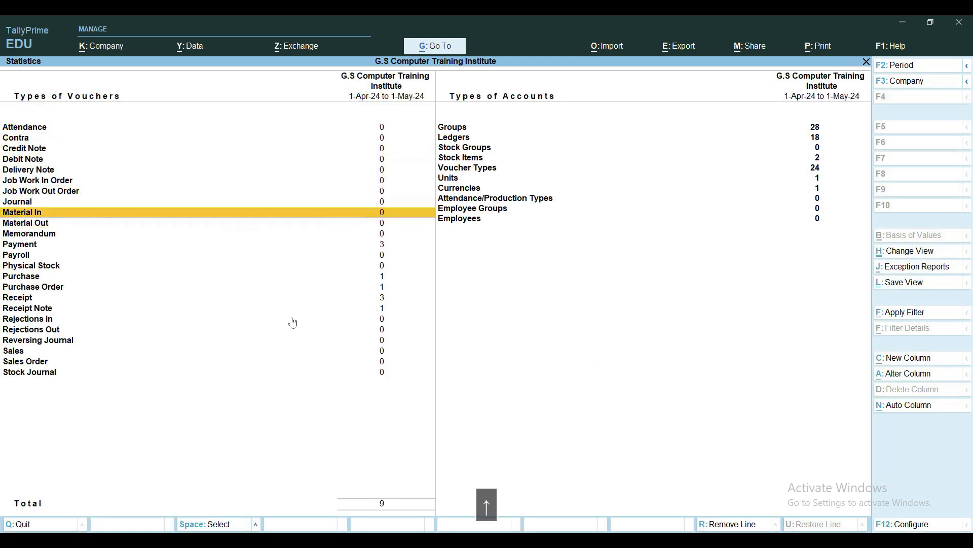
key("Up")
key("Up")
key("Up")
key("Up")
key("Down")
key("Down")
key("Down")
key("Down")
key("Down")
key("Down")
key("Down")
key("Down")
key("Down")
key("Down")
key("Down")
key("Down")
key("Down")
key("Return")
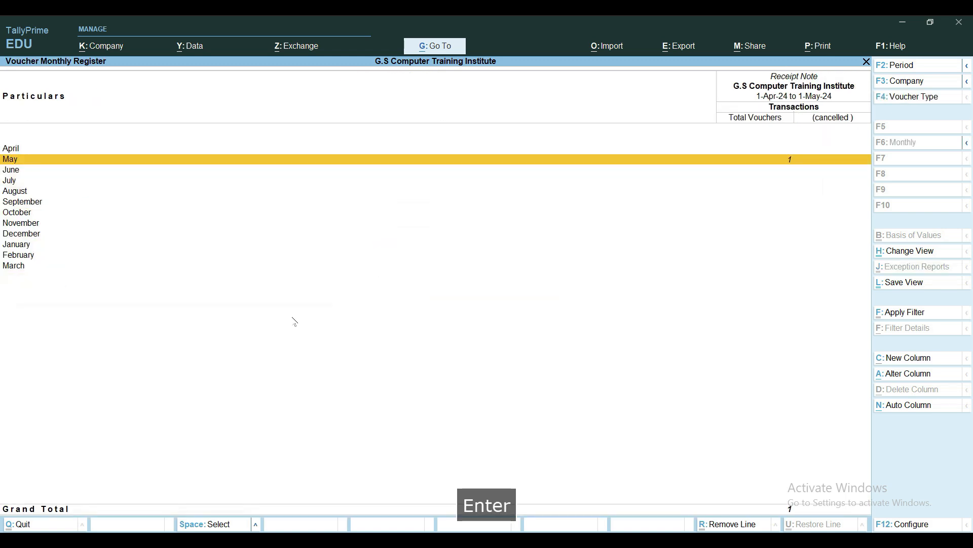
key("Return")
key("Return")
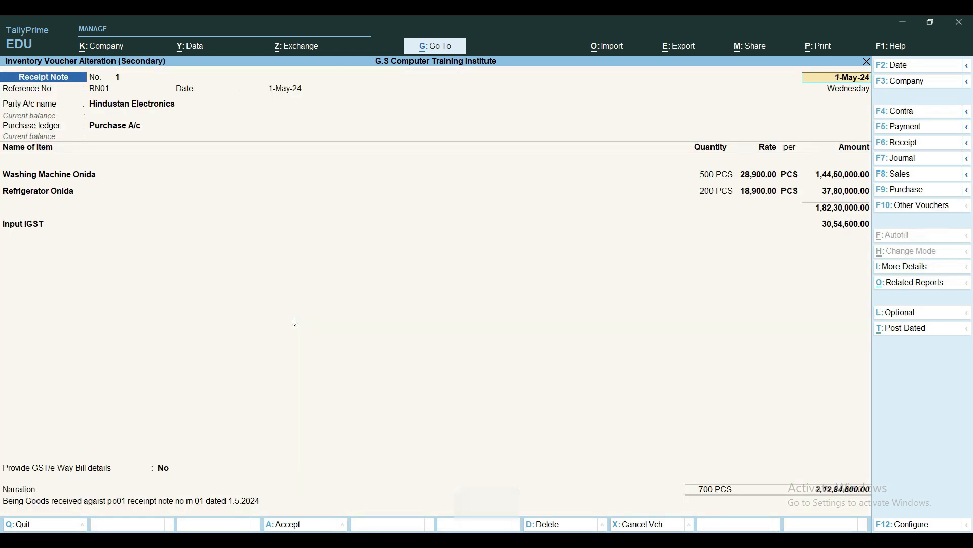
Close the receipt note without changes and leave the Statistics report for the Gateway of Tally
key("Escape")
key("Escape")
key("Escape")
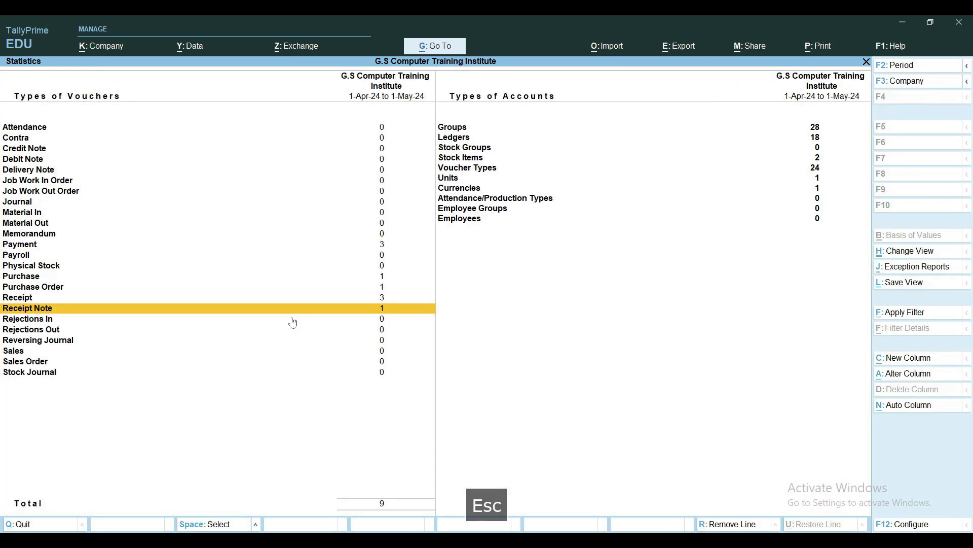
key("Escape")
key("Escape")
key("Escape")
key("Escape")
key("Escape")
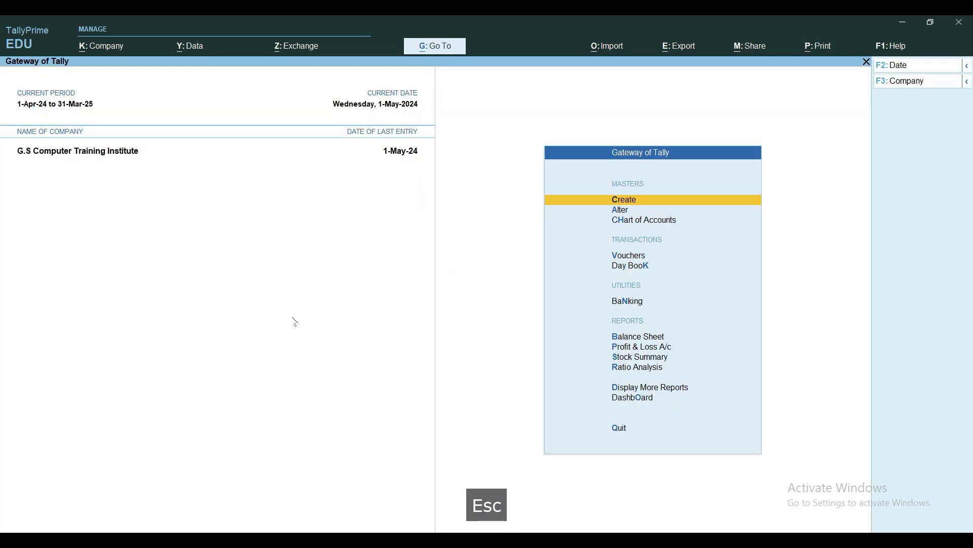
Review the closing balances of the stock items in the Stock Summary and return to the Gateway of Tally
key("s")
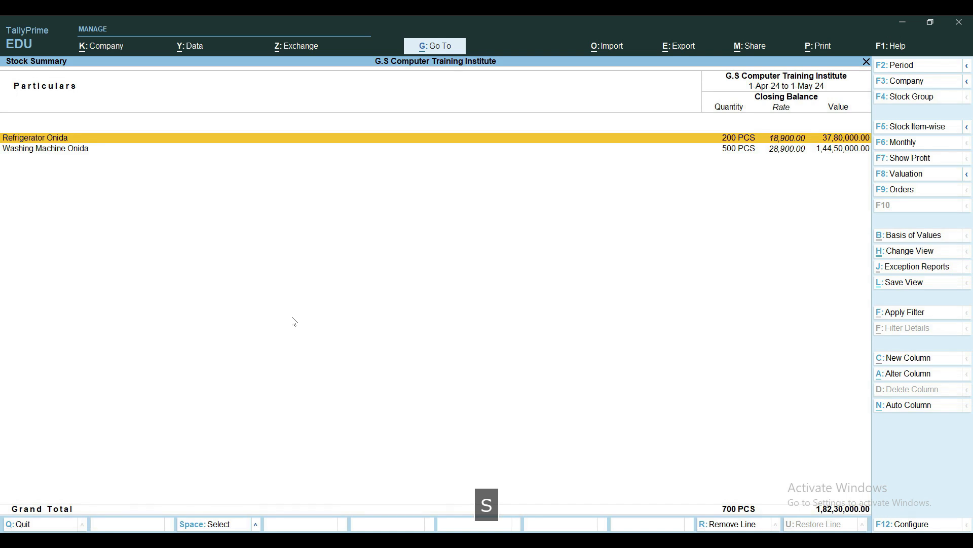
key("alt")
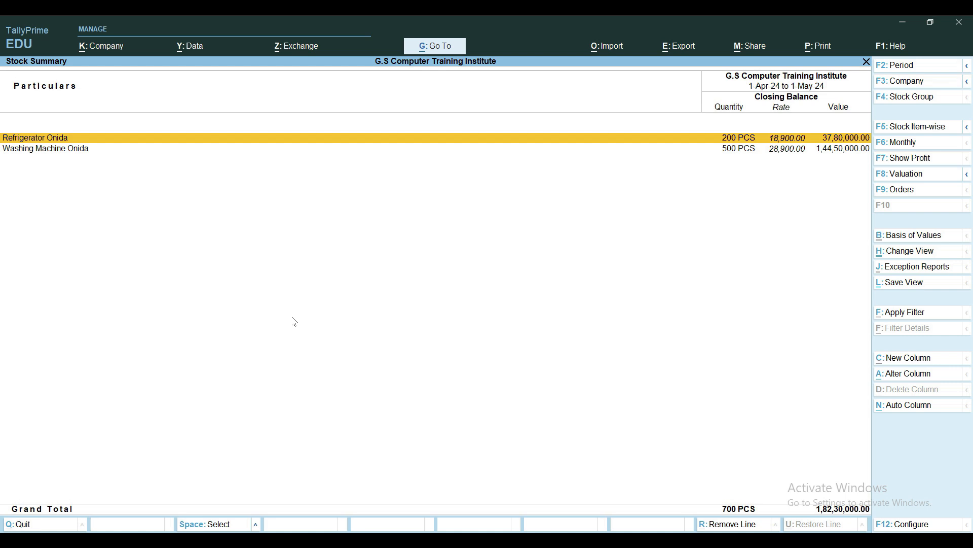
key("Escape")
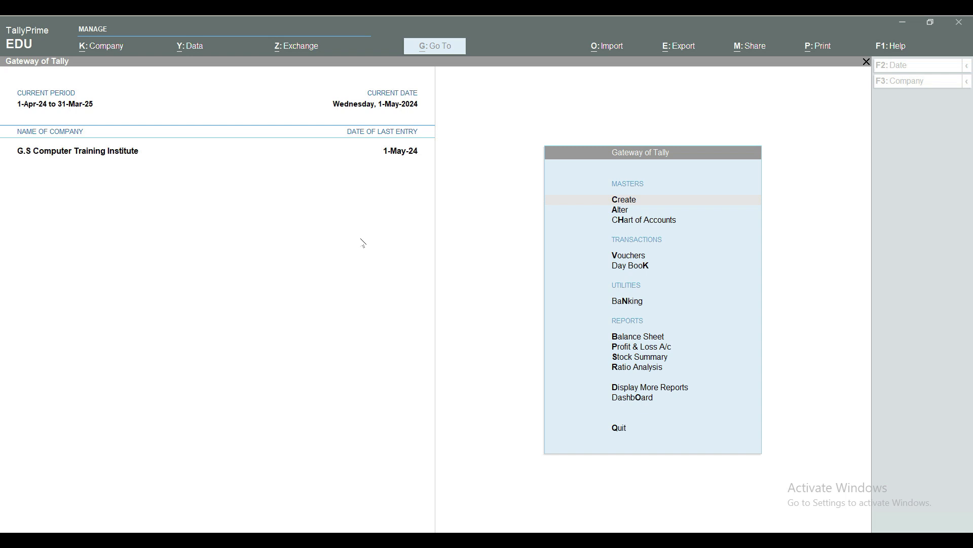
Start a new voucher and show the inactive types in the list of voucher types
left_click(267, 184)
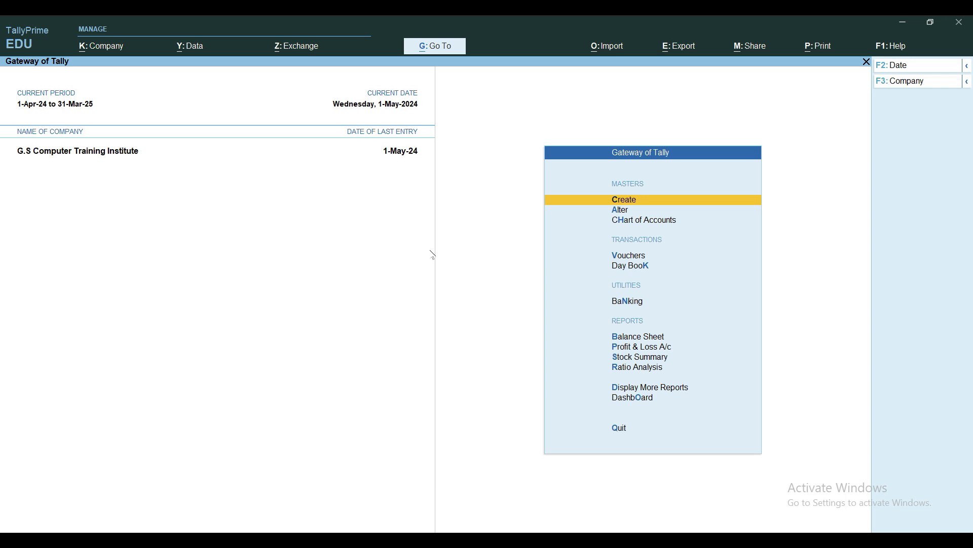
key("v")
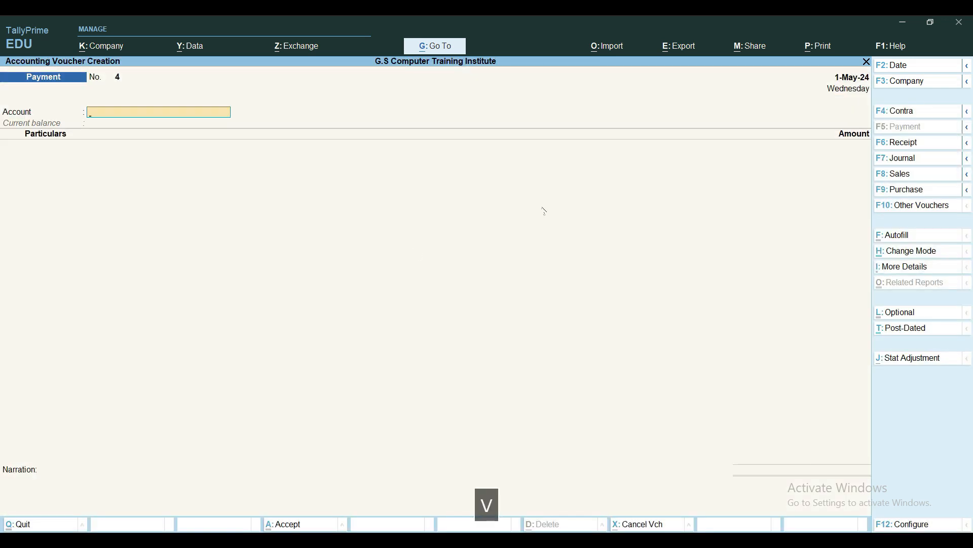
left_click(926, 208)
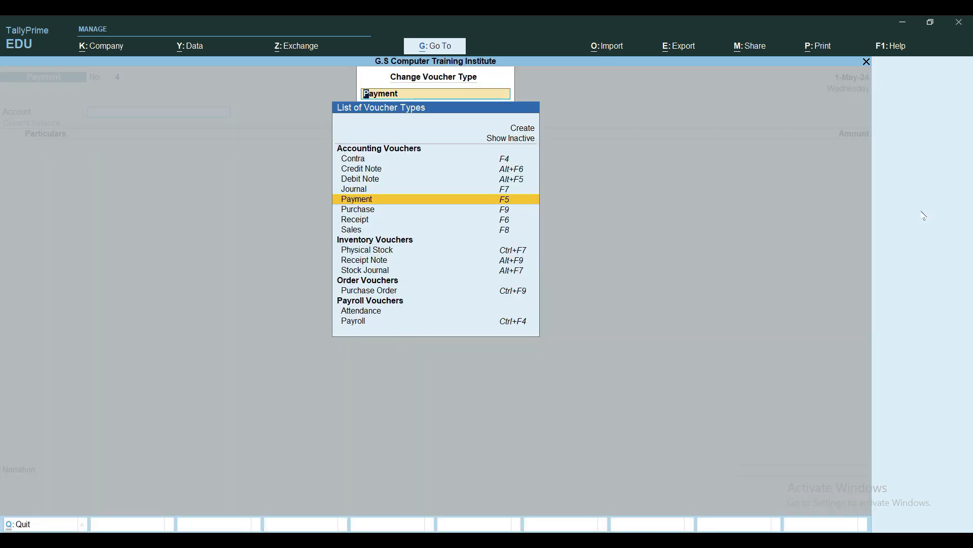
key("Up")
key("Up")
key("Up")
key("Up")
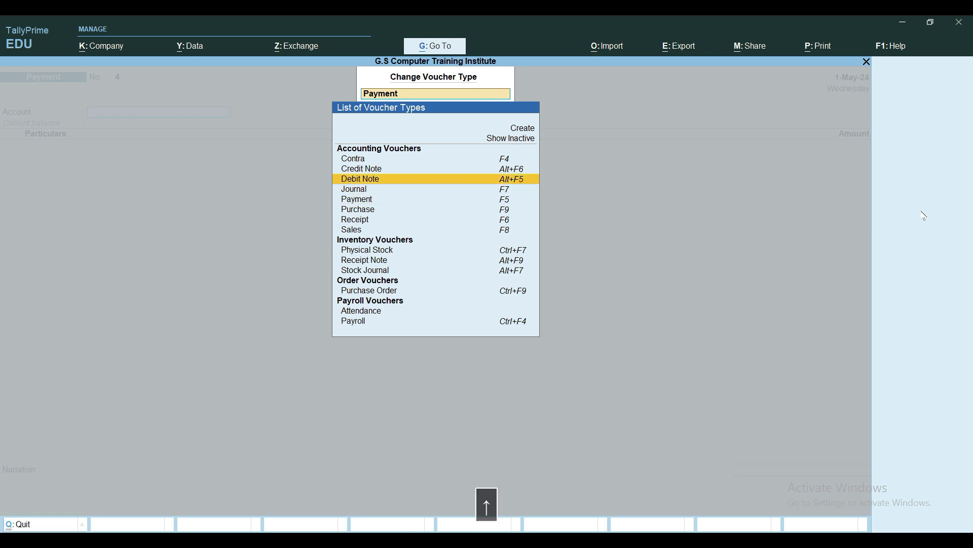
key("Up")
key("Return")
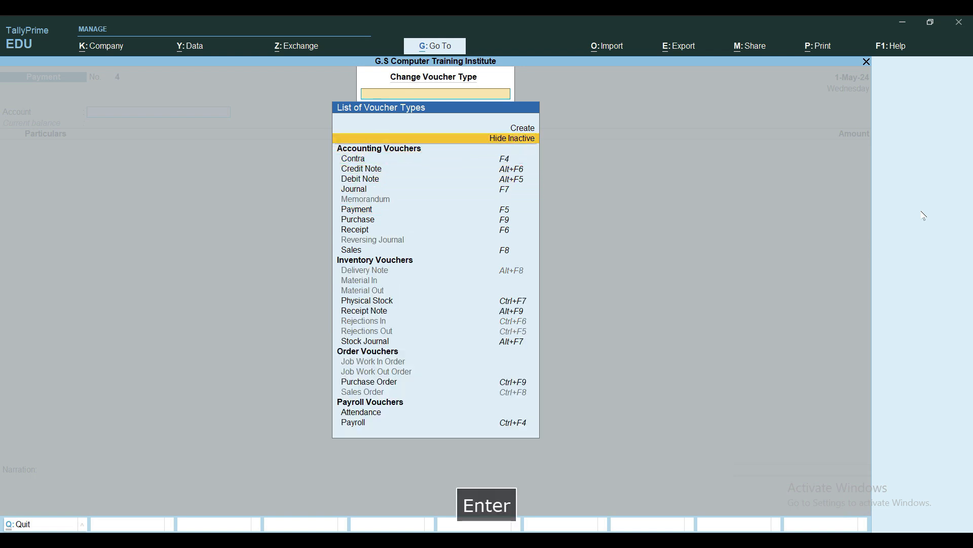
Activate the inactive Rejections Out voucher type and return to the Gateway of Tally without recording a voucher
key("Down")
key("Down")
key("Down")
key("Down")
key("Down")
key("Down")
key("Down")
key("Down")
key("Down")
key("Down")
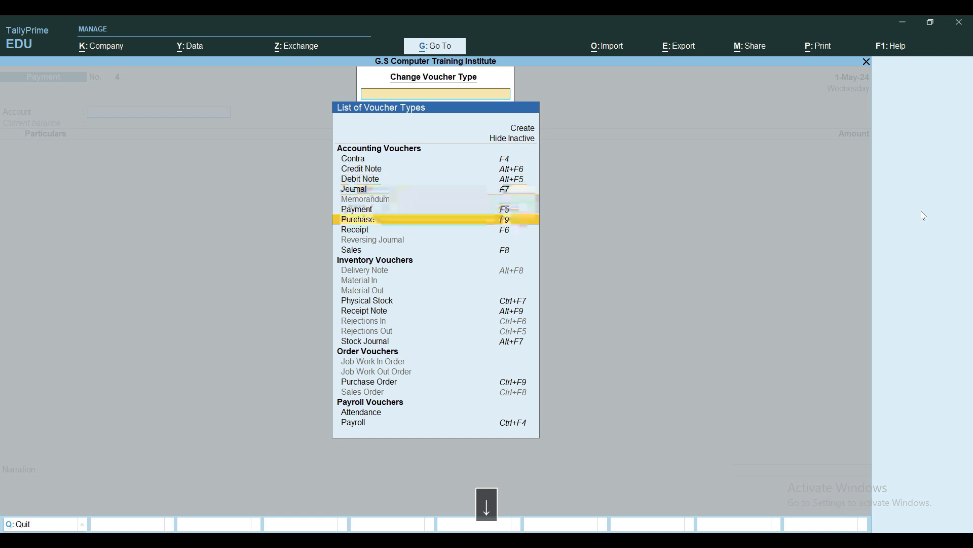
key("Down")
key("Down")
key("Down")
key("Down")
key("Down")
key("Down")
key("Down")
key("Up")
key("Up")
key("Up")
key("Up")
key("Up")
key("Down")
key("Down")
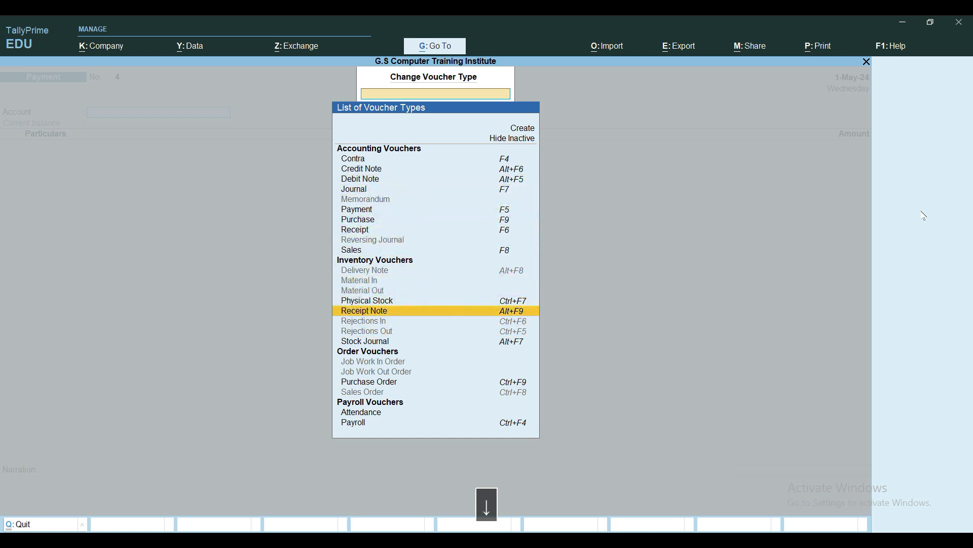
key("Down")
key("Down")
key("Up")
key("Down")
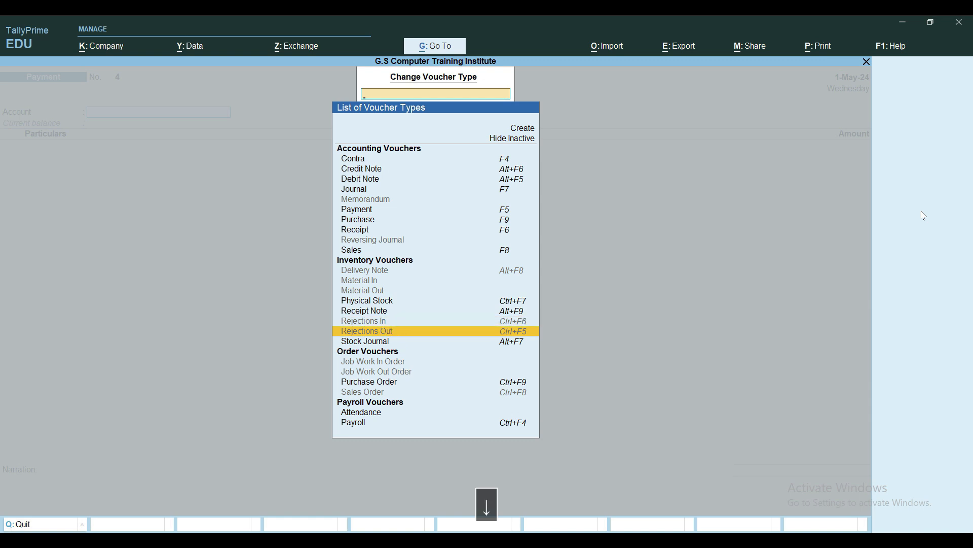
key("Return")
key("y")
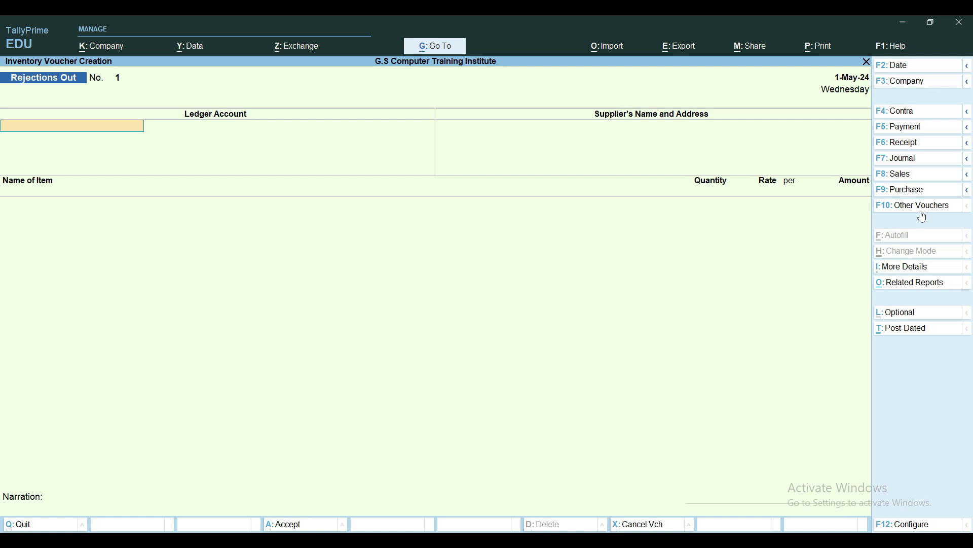
key("Escape")
key("Escape")
key("Escape")
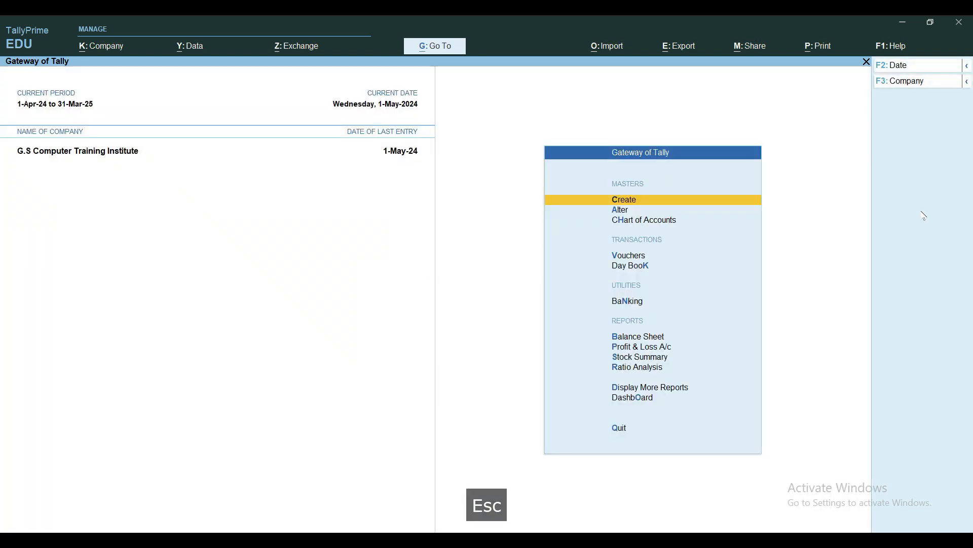
Review the Day Book for the period 1-Apr-24 to 31-Mar-25 and return to the Gateway of Tally
key("d")
key("d")
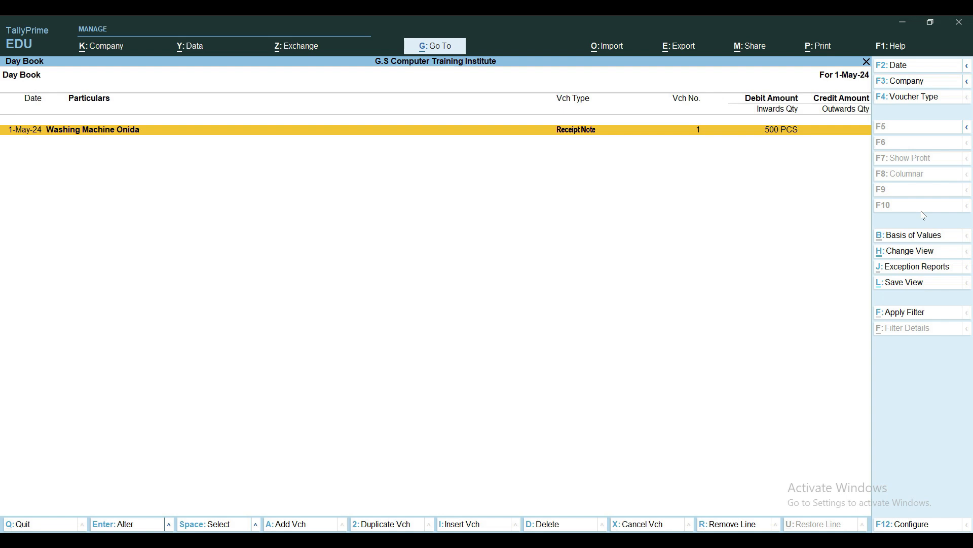
key("alt+F2")
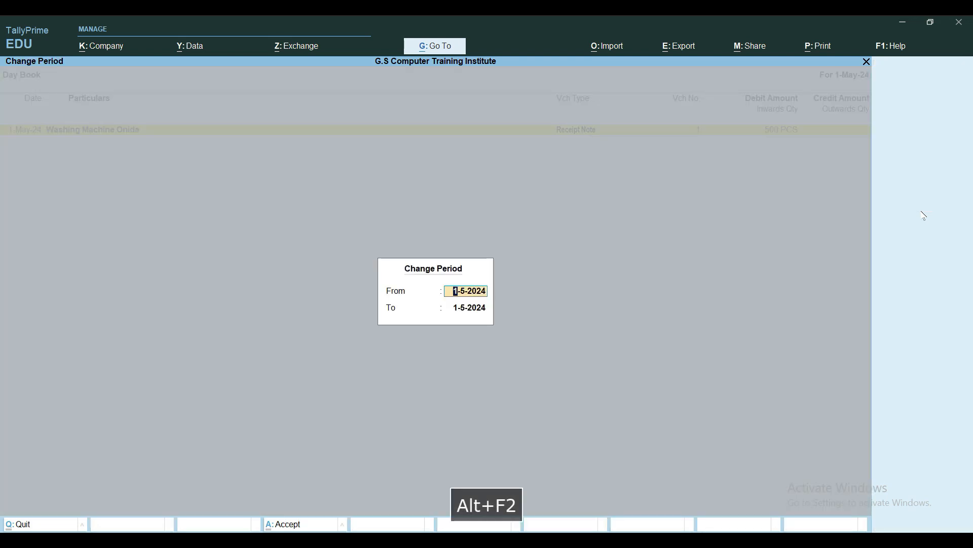
type("a")
key("Return")
type("m")
key("Return")
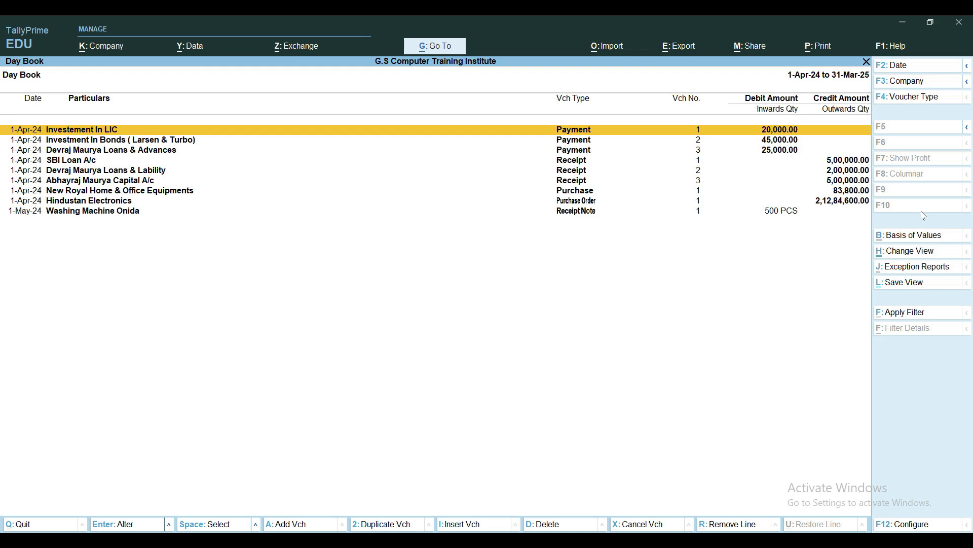
key("Escape")
key("Escape")
key("Escape")
key("Escape")
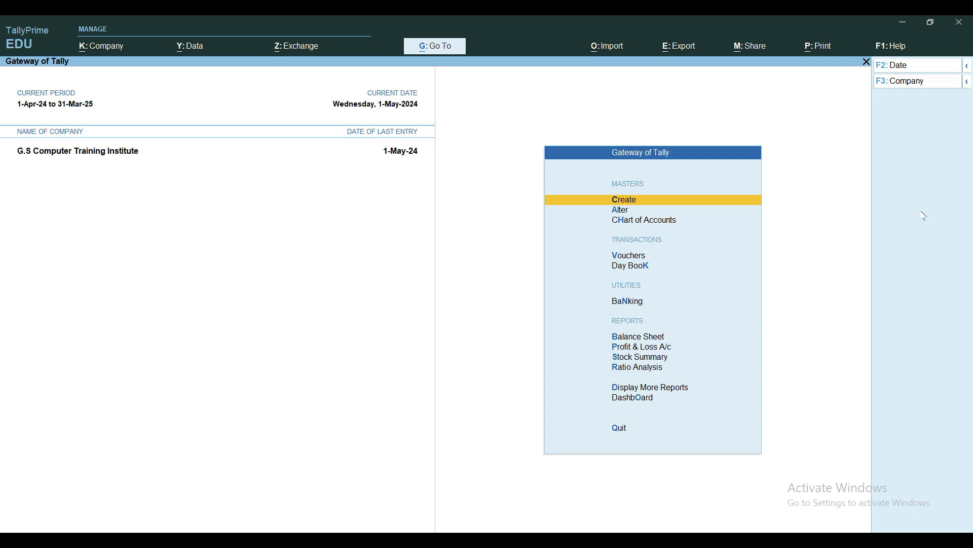
Start a Rejections Out voucher with Hindustan Electronics as the ledger account and supplier
key("v")
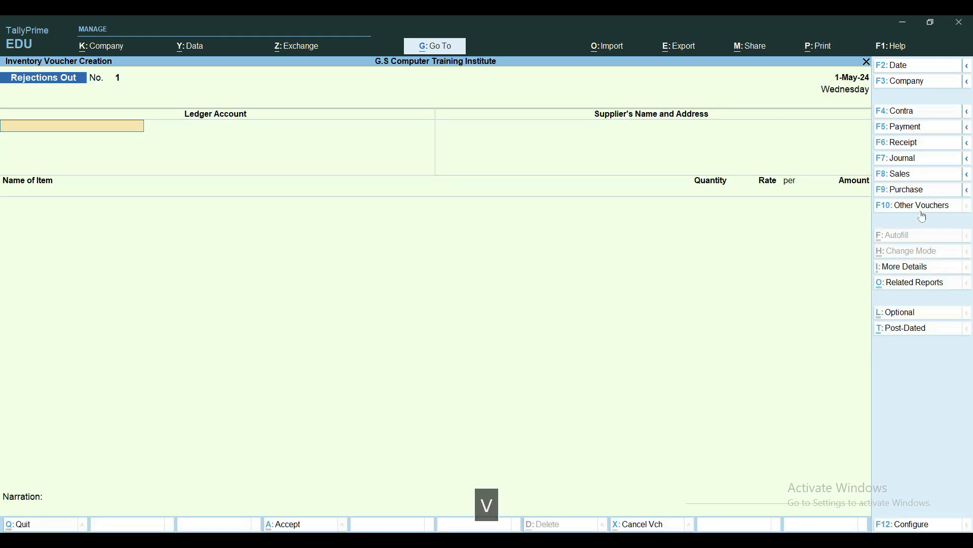
key("ctrl+F5")
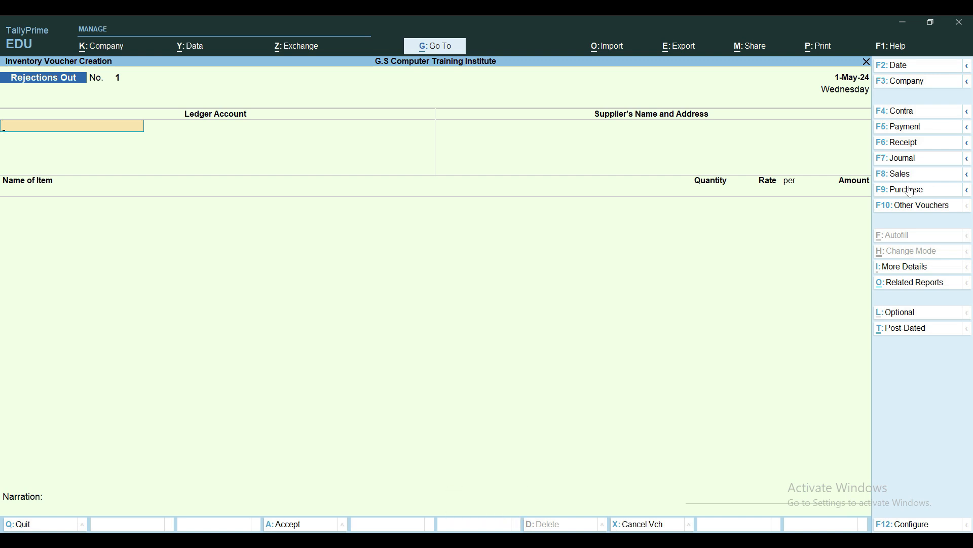
type("Hi")
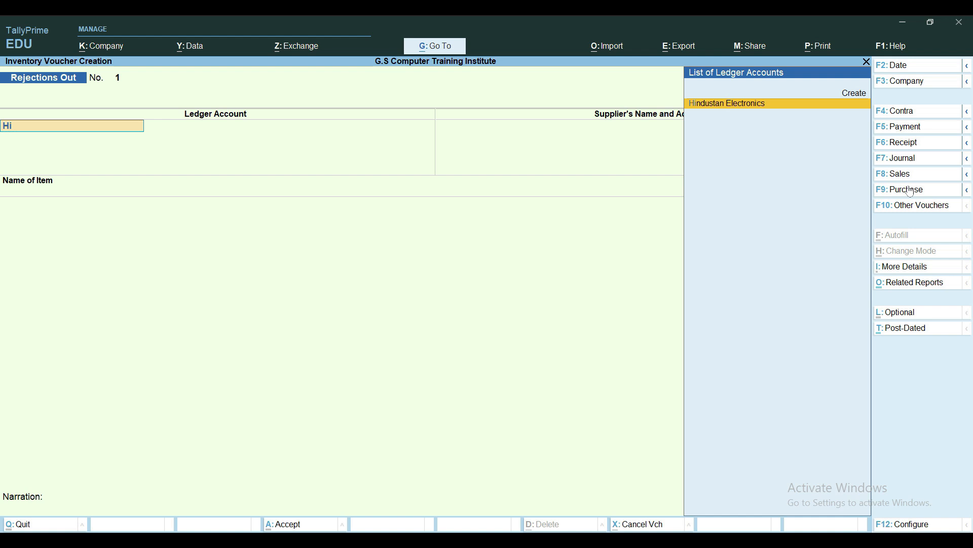
key("Return")
key("Return")
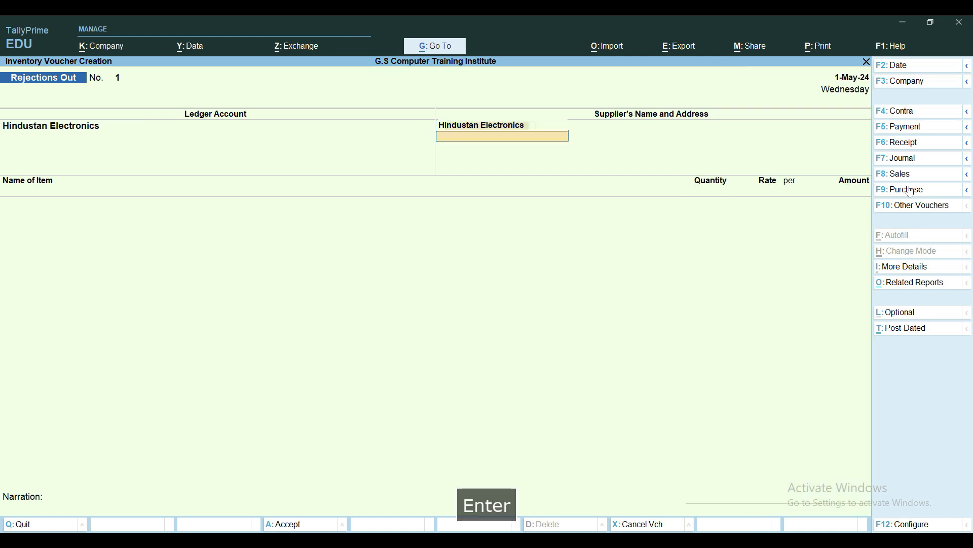
key("Return")
Add Washing Machine Onida to the Rejections Out voucher against tracking number RN01 with a quantity of 7 PCS
type("Was")
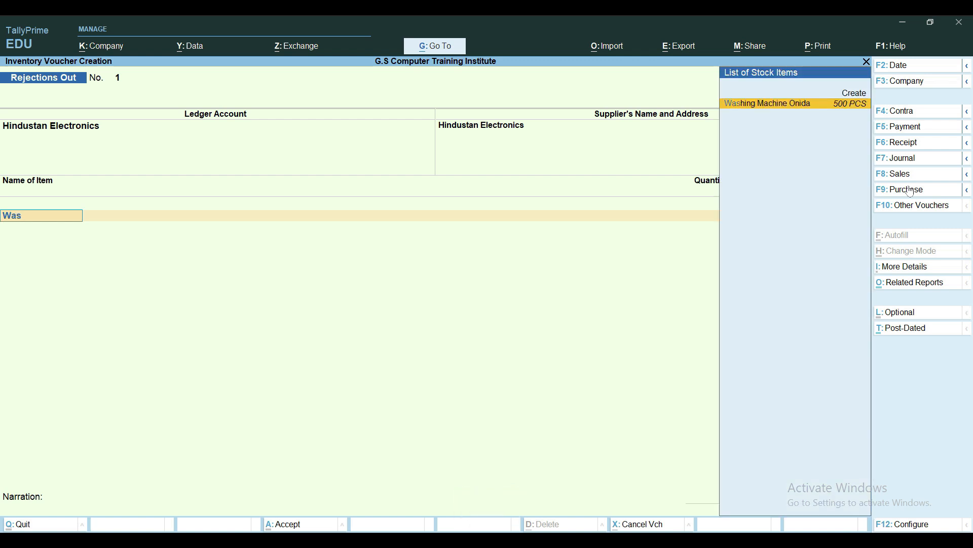
key("Return")
key("Down")
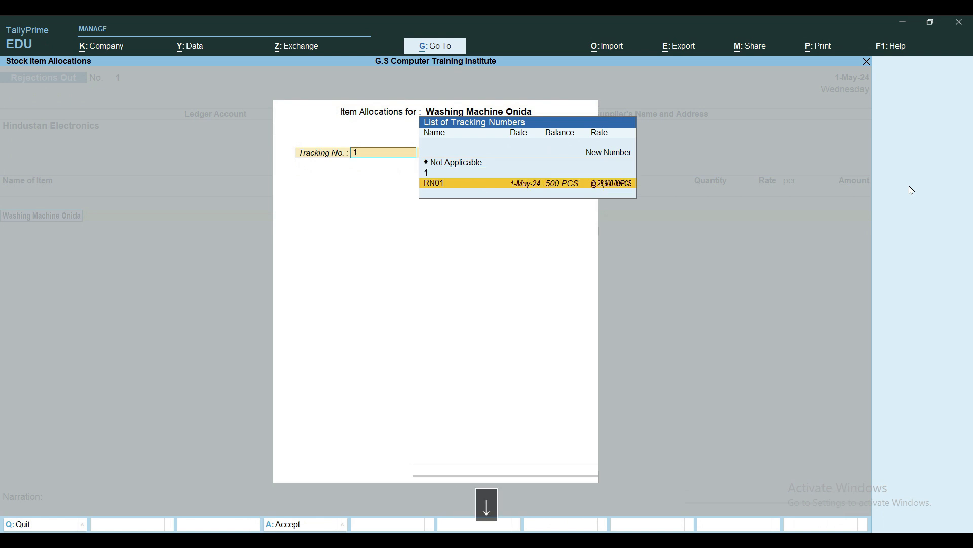
key("Return")
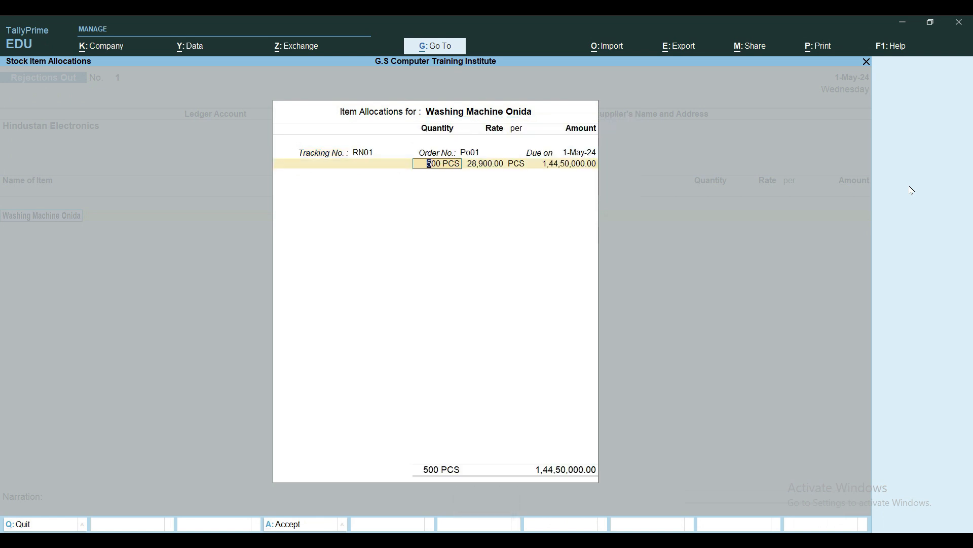
type("7")
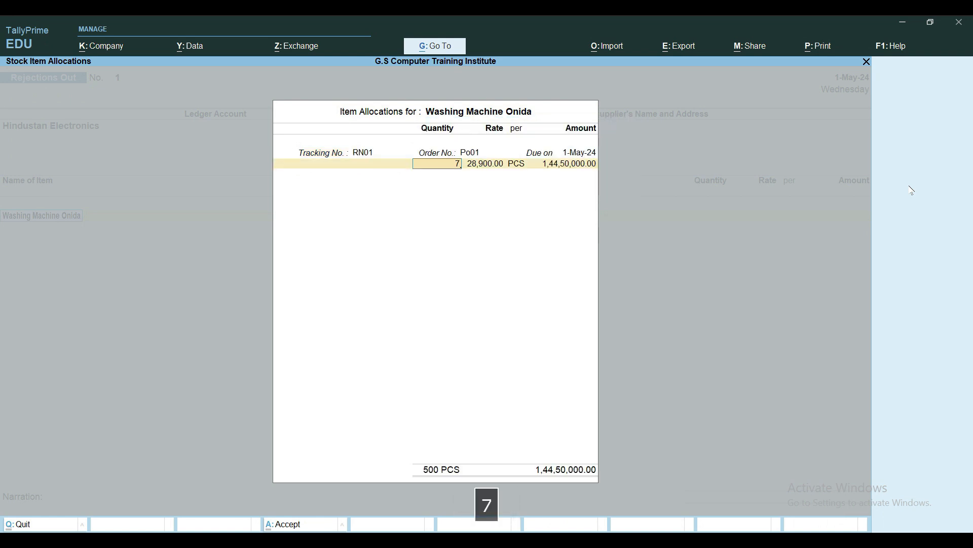
key("Return")
key("Return")
key("Return")
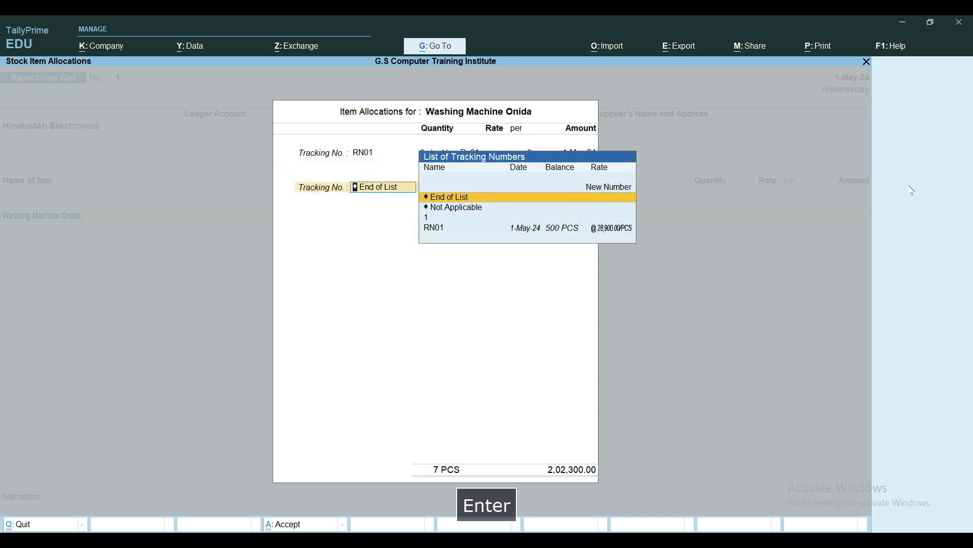
key("Return")
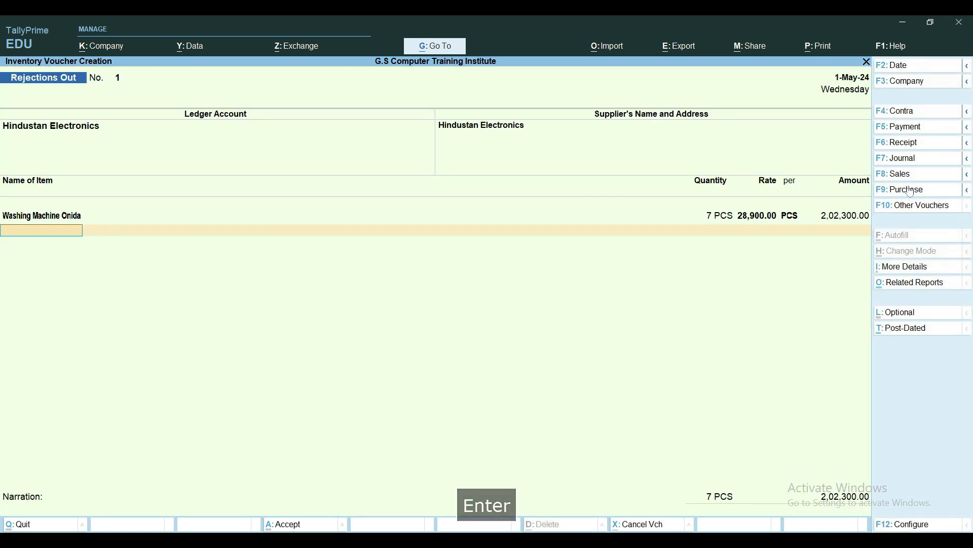
Add Refrigerator Onida against tracking number RN01 with a quantity of 3 PCS and end the item list
type("Re")
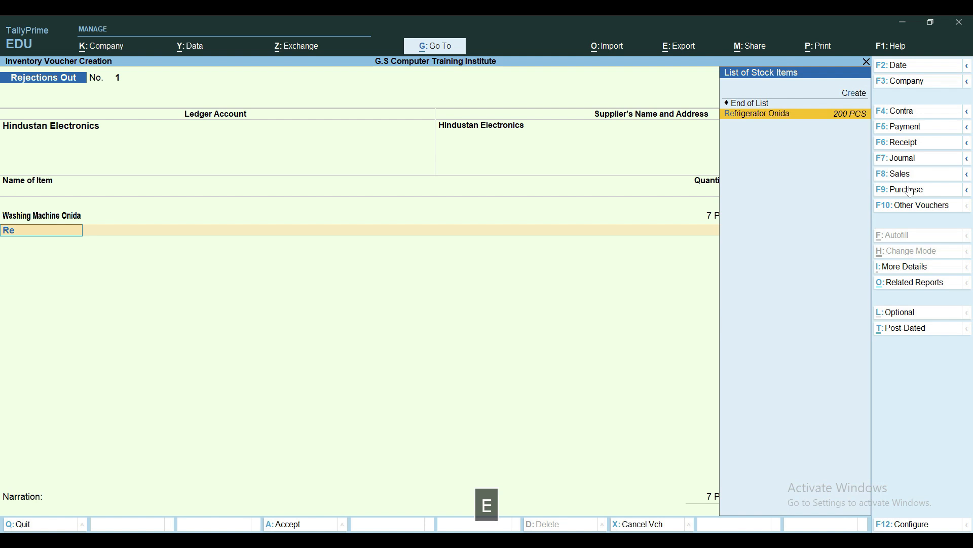
key("Return")
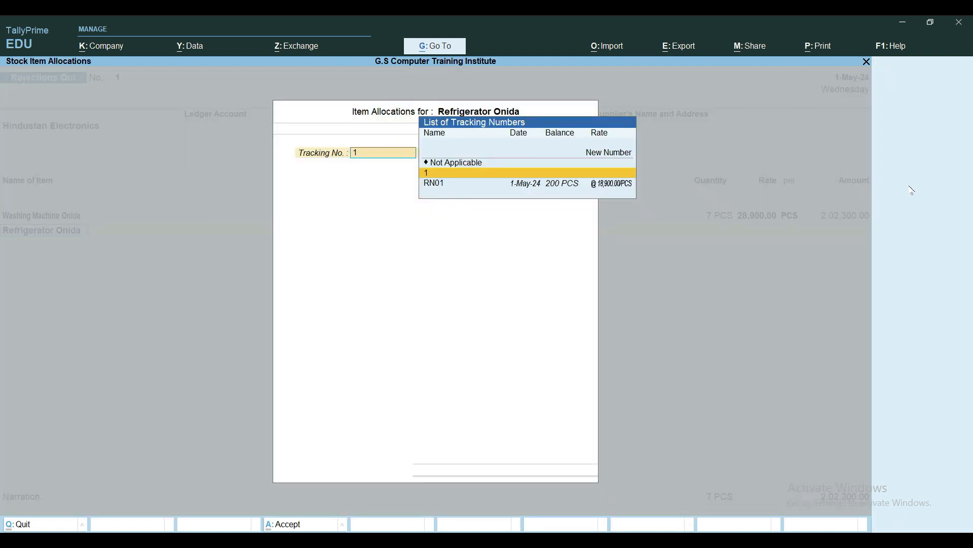
key("Down")
key("Return")
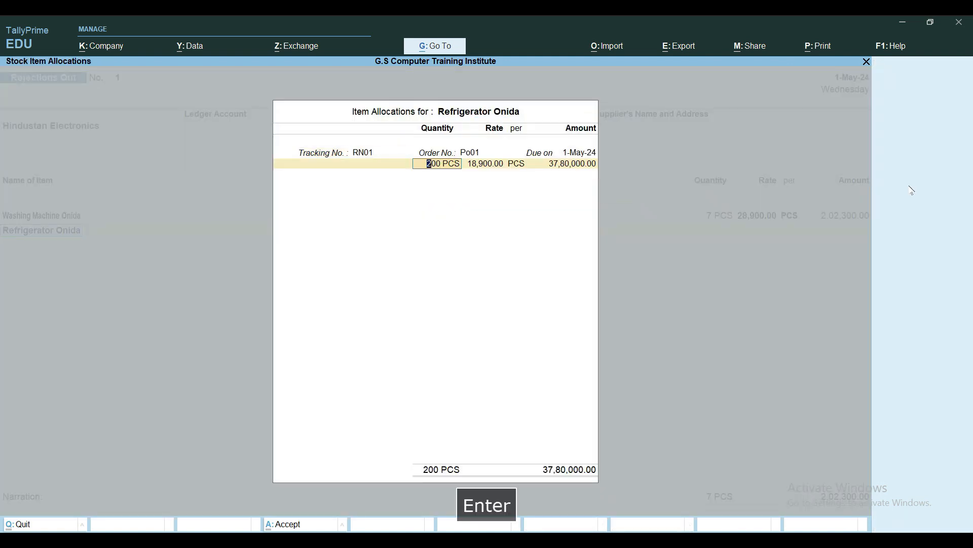
type("3")
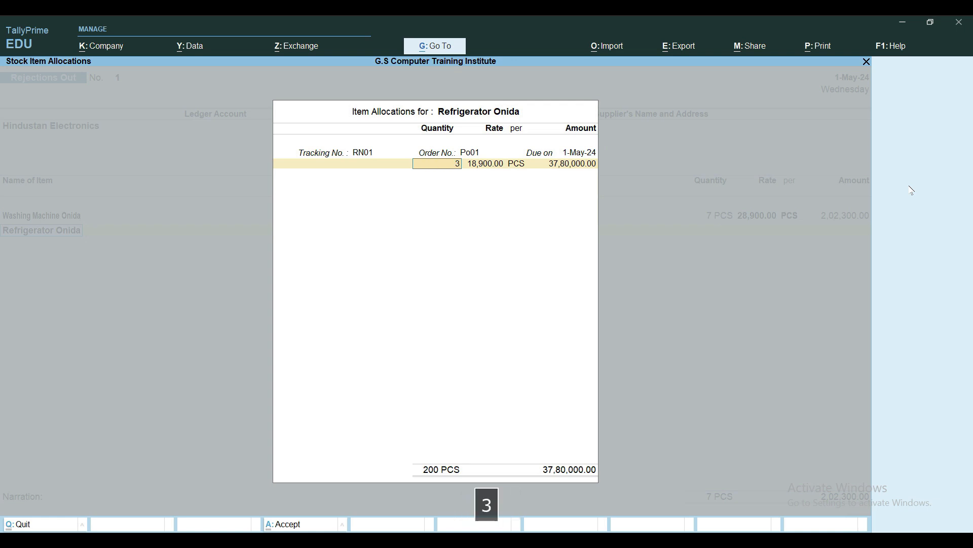
key("Return")
key("Return")
key("Return")
key("Return")
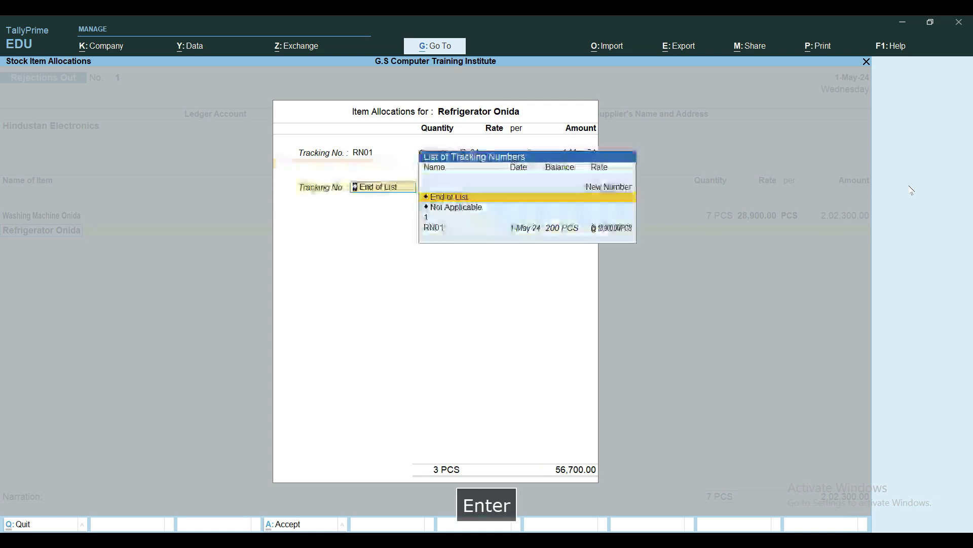
key("Return")
key("Return")
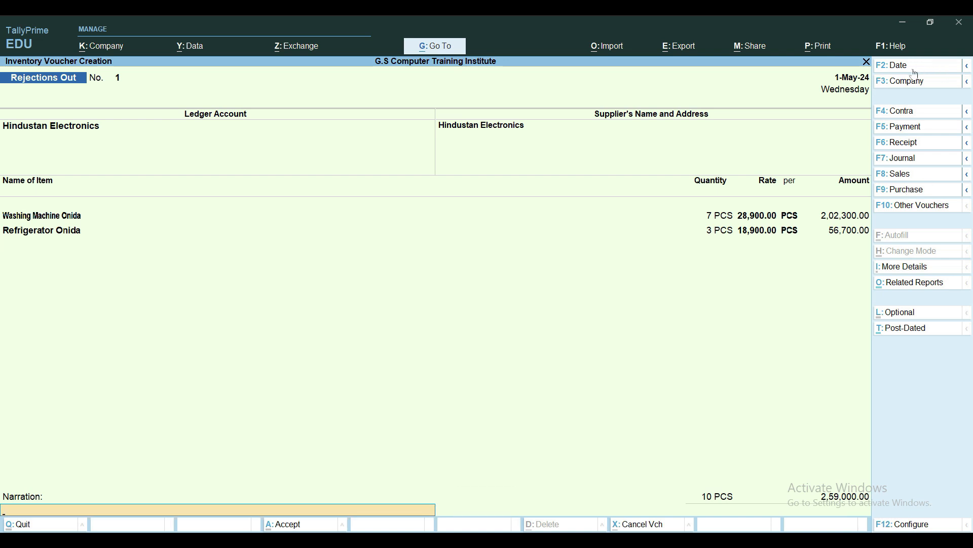
Enter the narration "Beign Goods Reverse back to Supplier rejection out no. 0001 dated 1.5.2024", save the Rejections Out voucher and leave voucher creation
type("Beign")
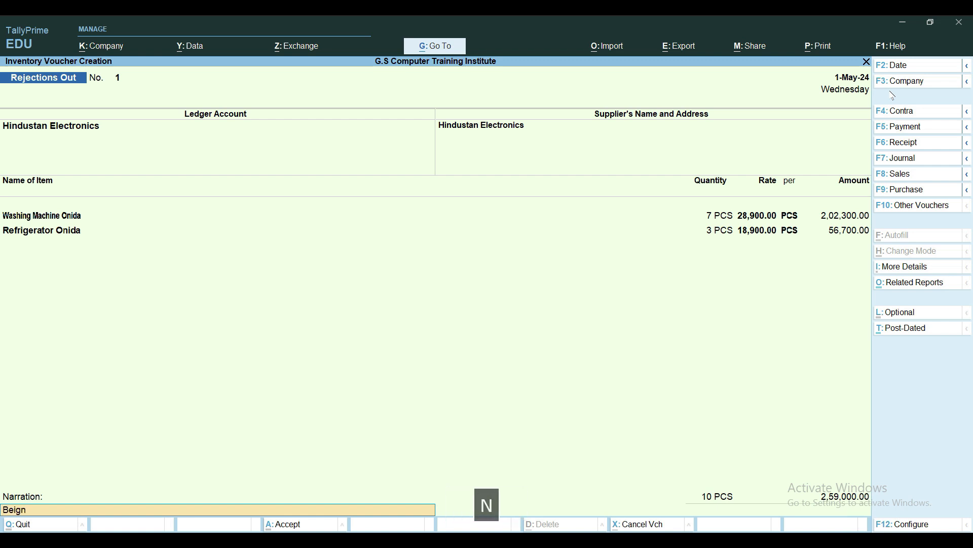
type(" Goods ")
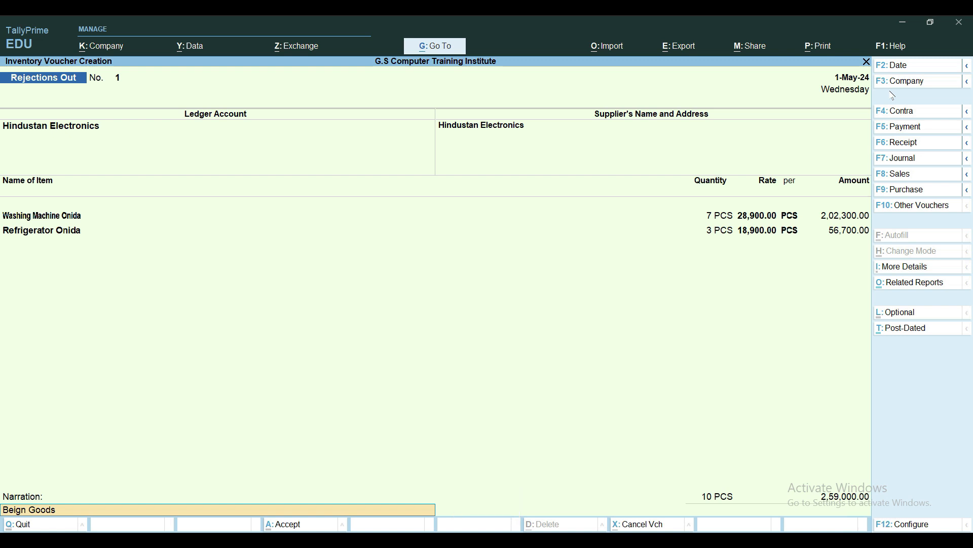
type("Reverse ")
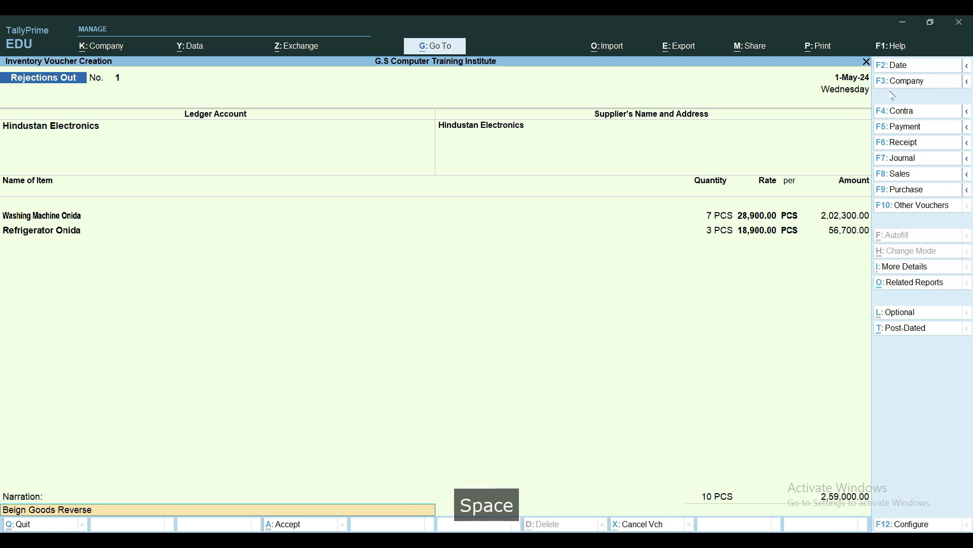
type("back to ")
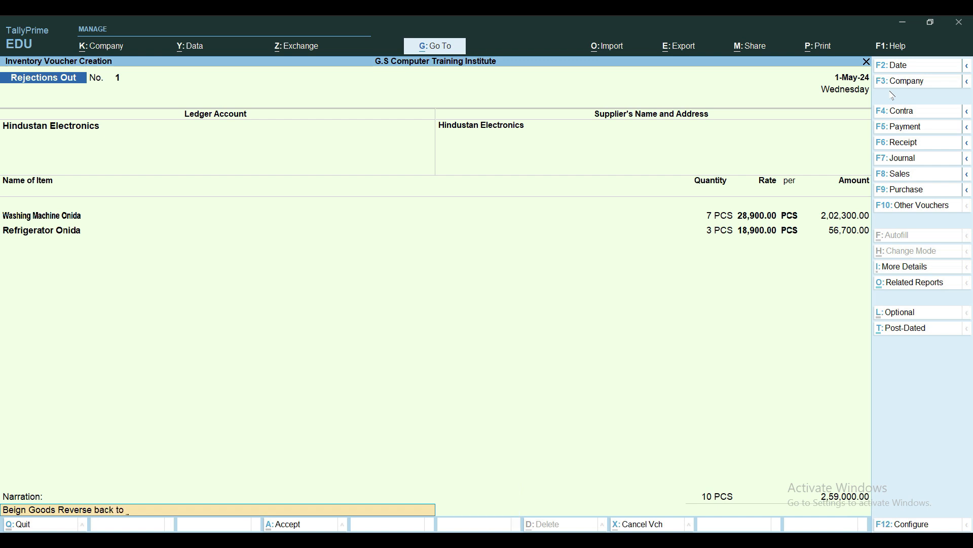
type("Supplier")
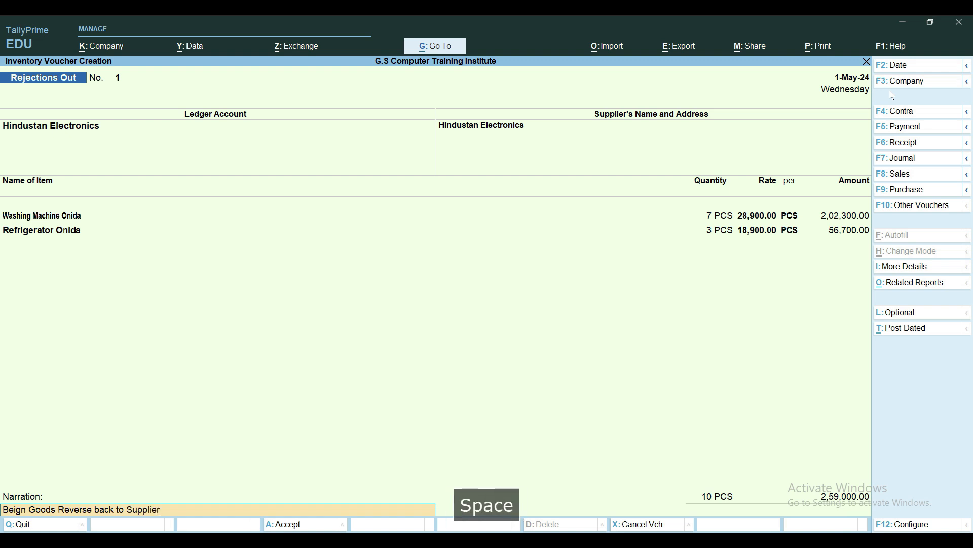
type(" r")
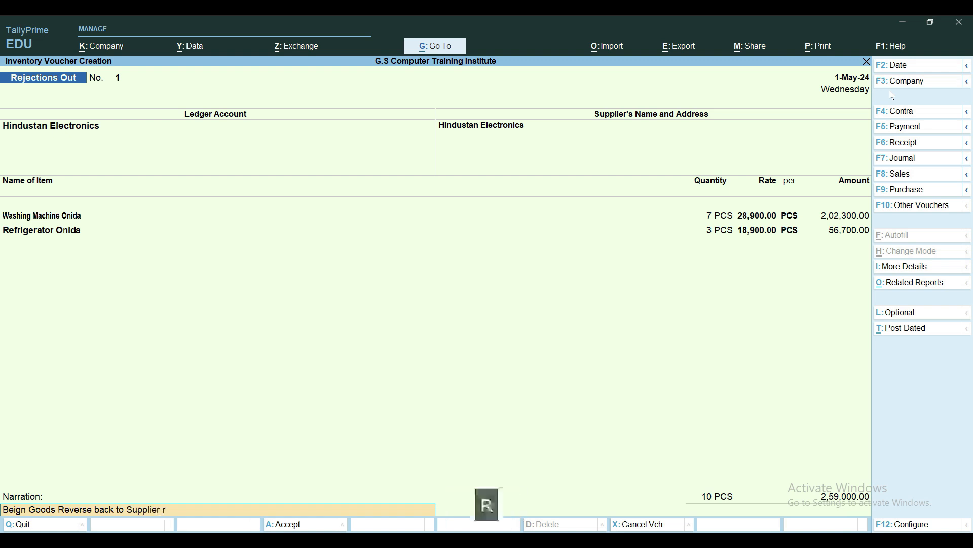
type("ejection n")
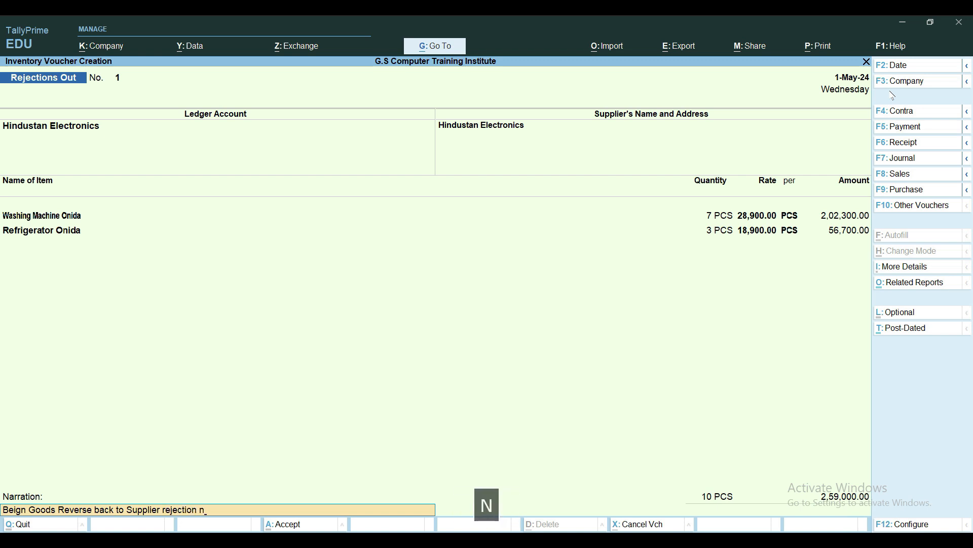
key("BackSpace")
type("out no. ")
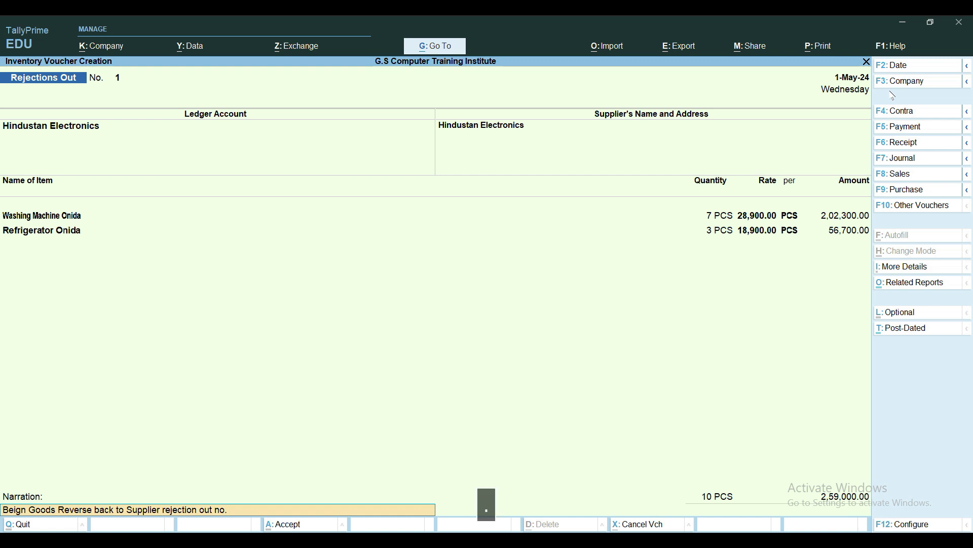
type("0001 dated ")
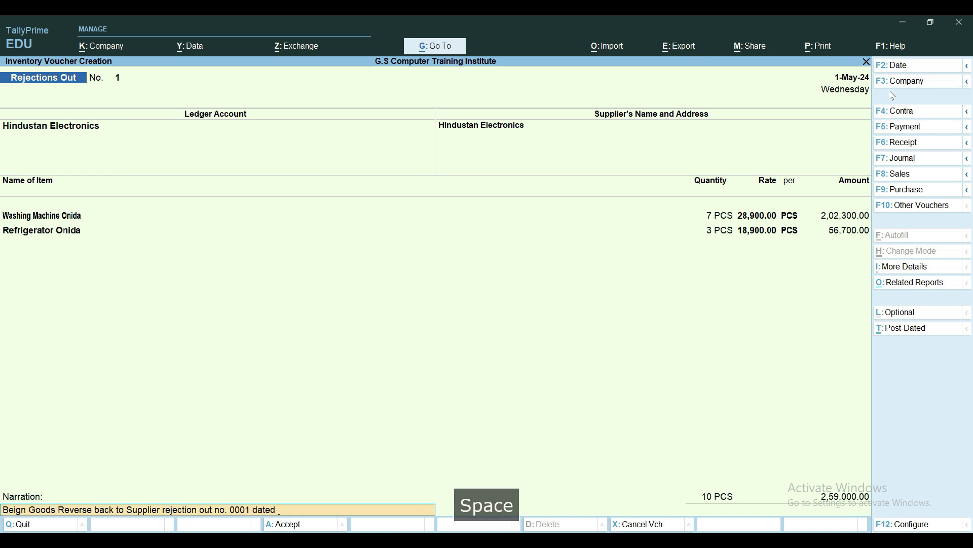
type("1.")
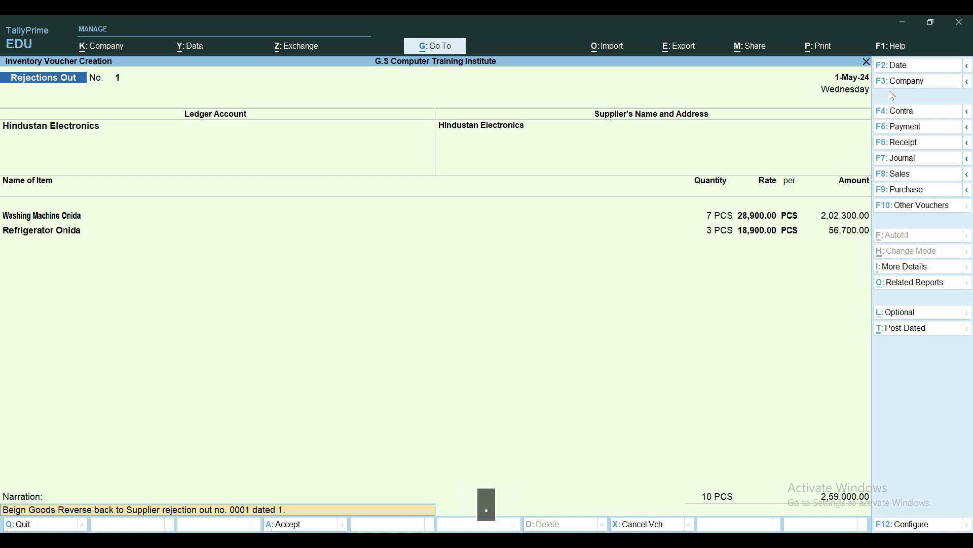
type("5.2024")
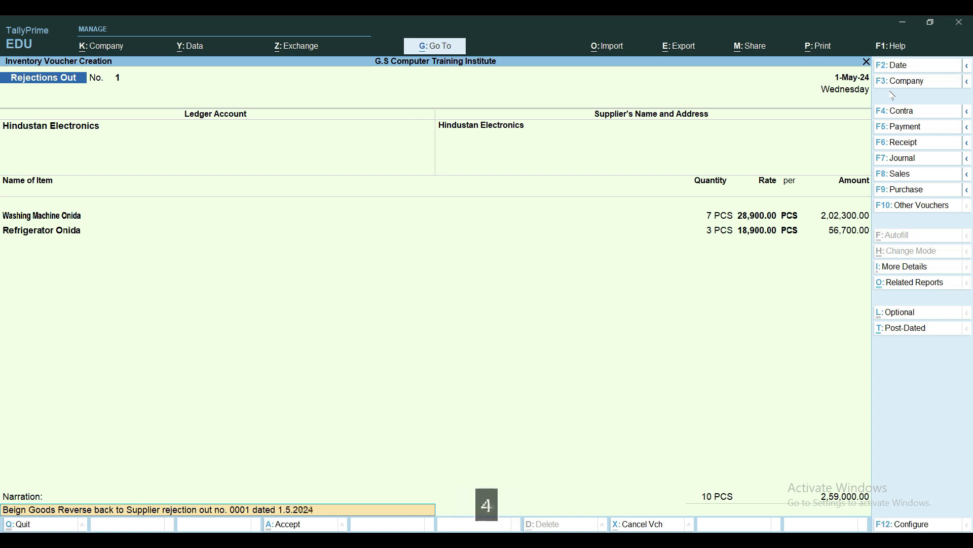
key("Return")
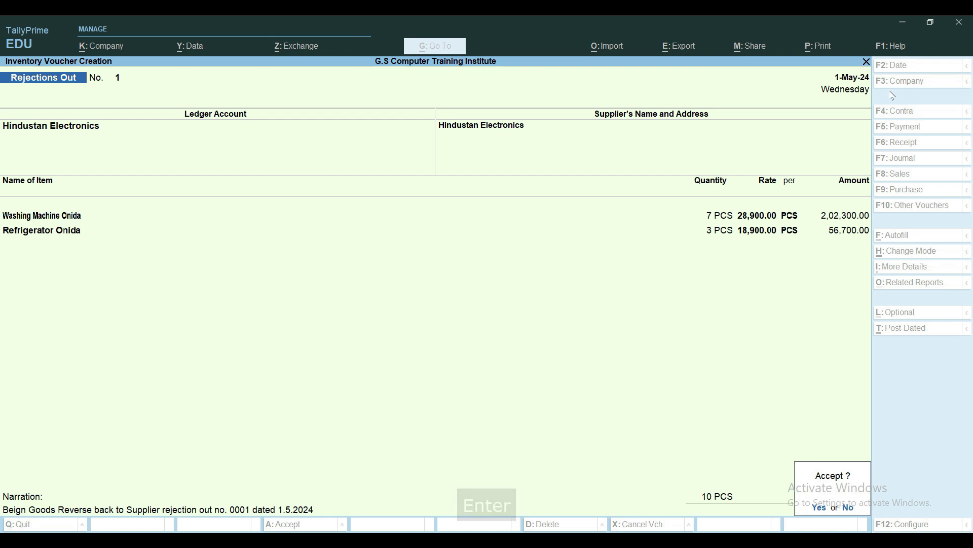
key("y")
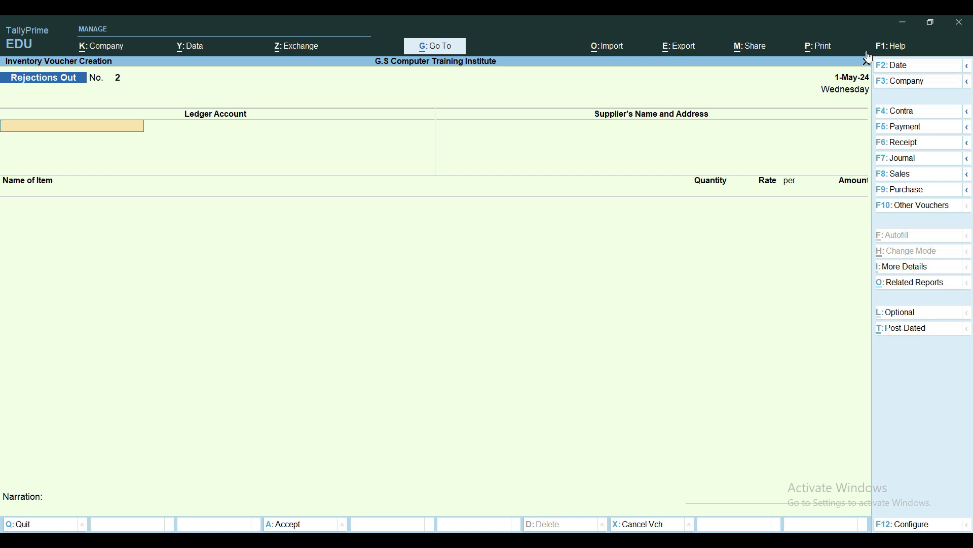
key("Escape")
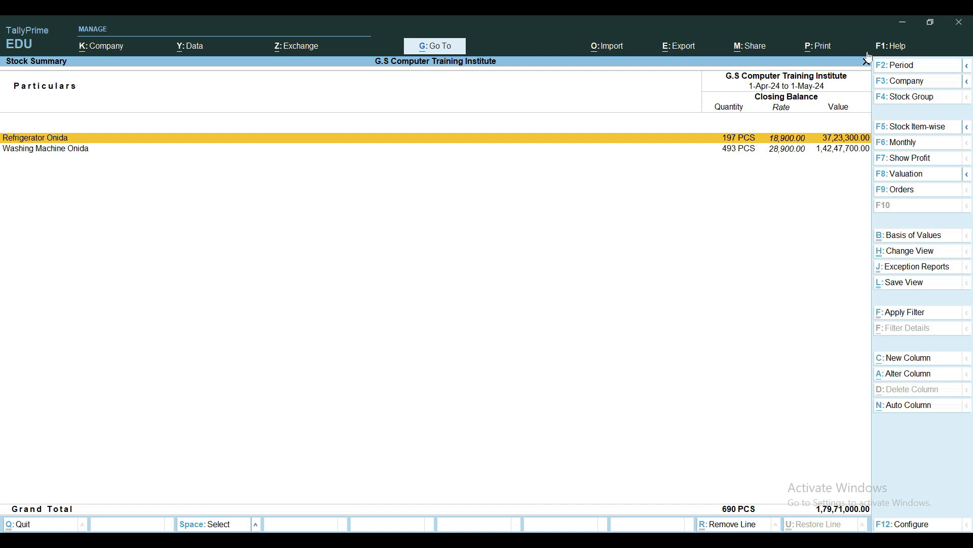
Review Refrigerator Onida's item vouchers and pending purchase bill details for RN01 from the Stock Summary, and return to the Gateway of Tally
key("Return")
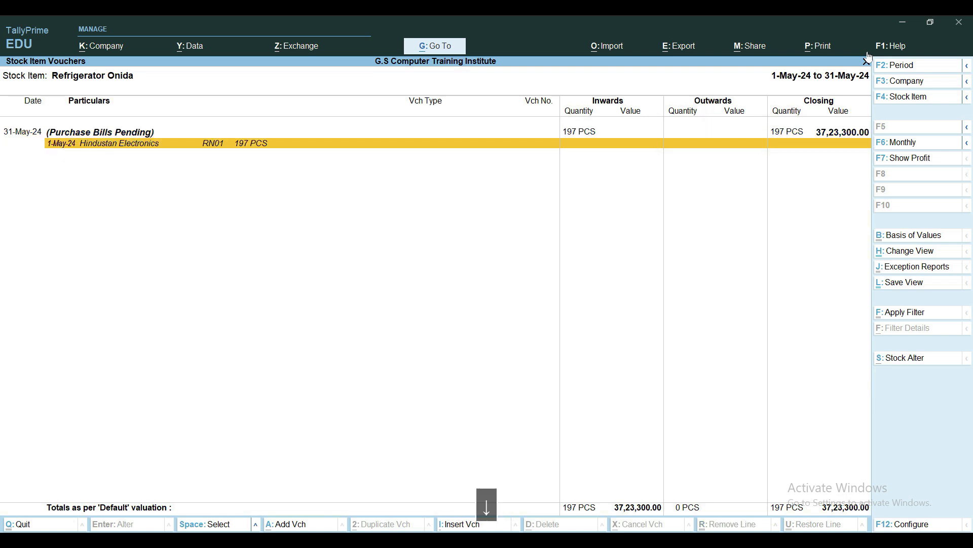
key("Return")
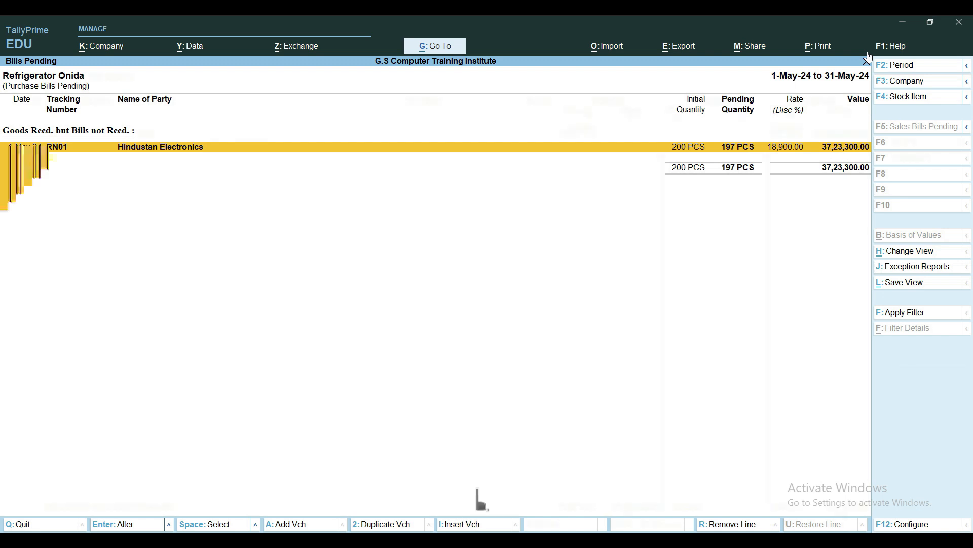
key("Escape")
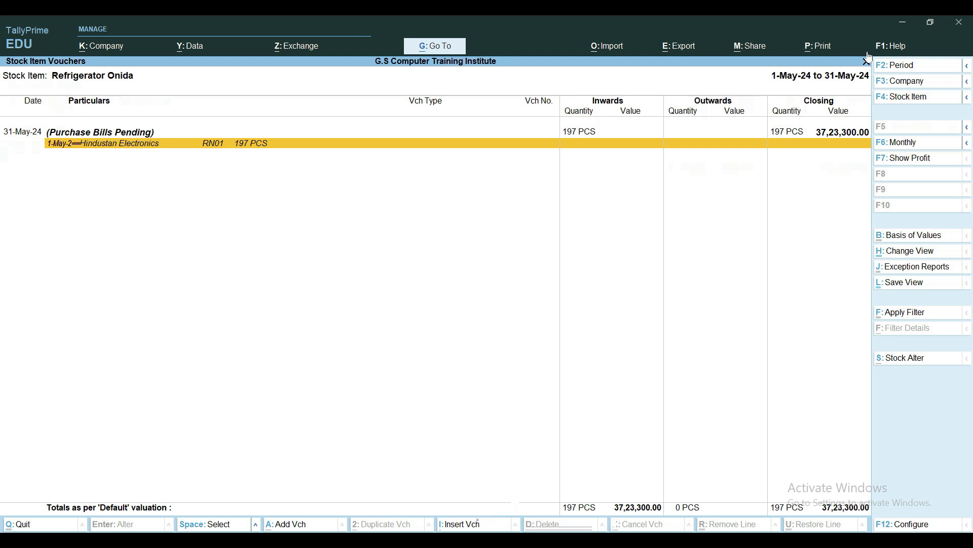
key("Return")
key("Down")
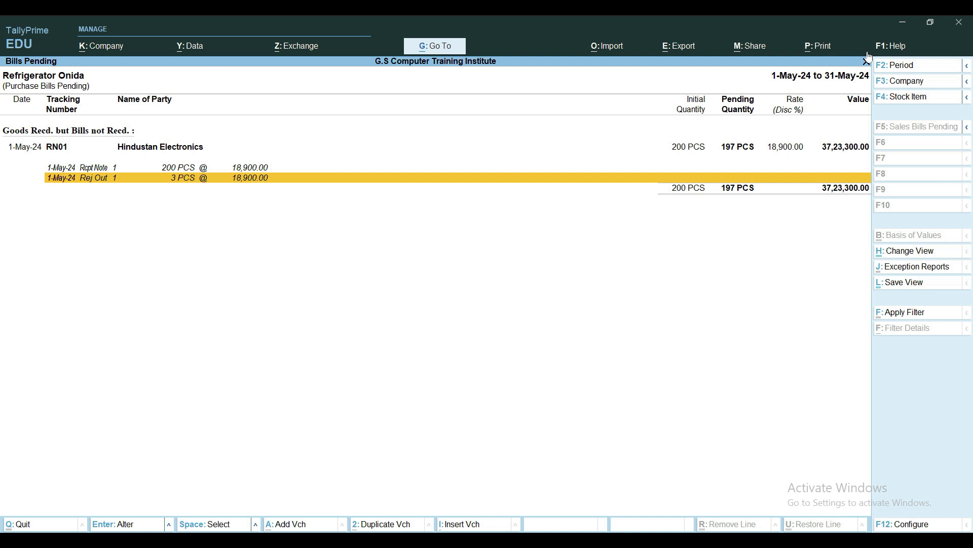
left_click(867, 61)
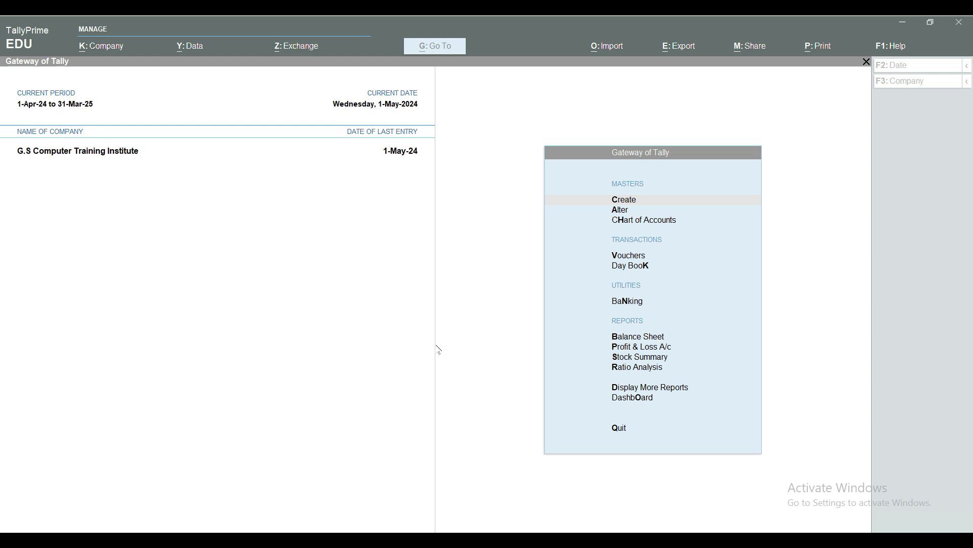
left_click(395, 321)
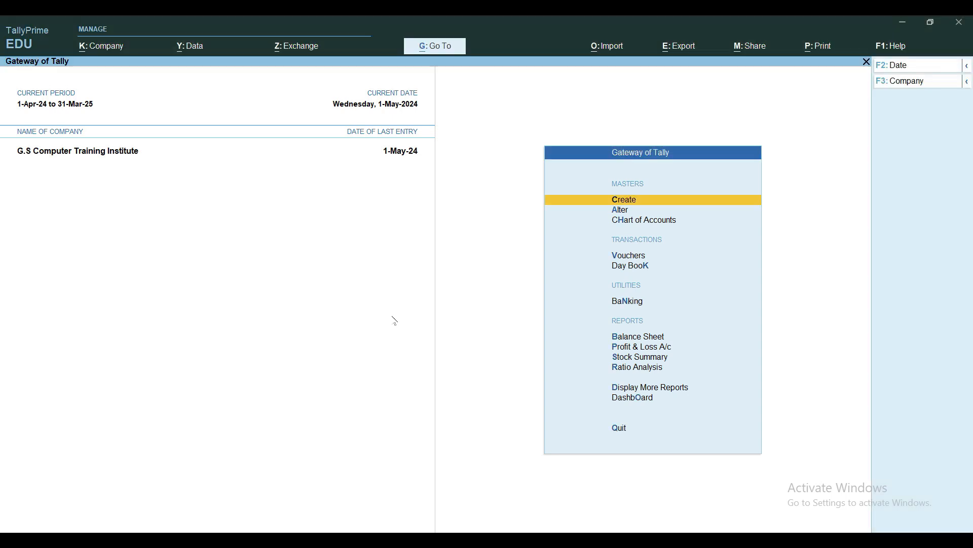
Open the Day Book and set its period to 1-Apr-24 to 31-Mar-25
key("d")
key("d")
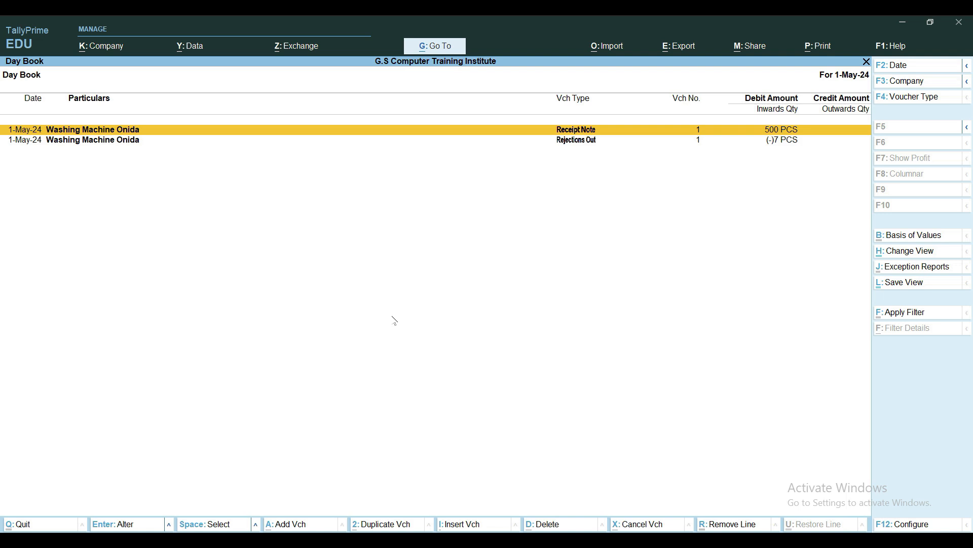
key("alt+F2")
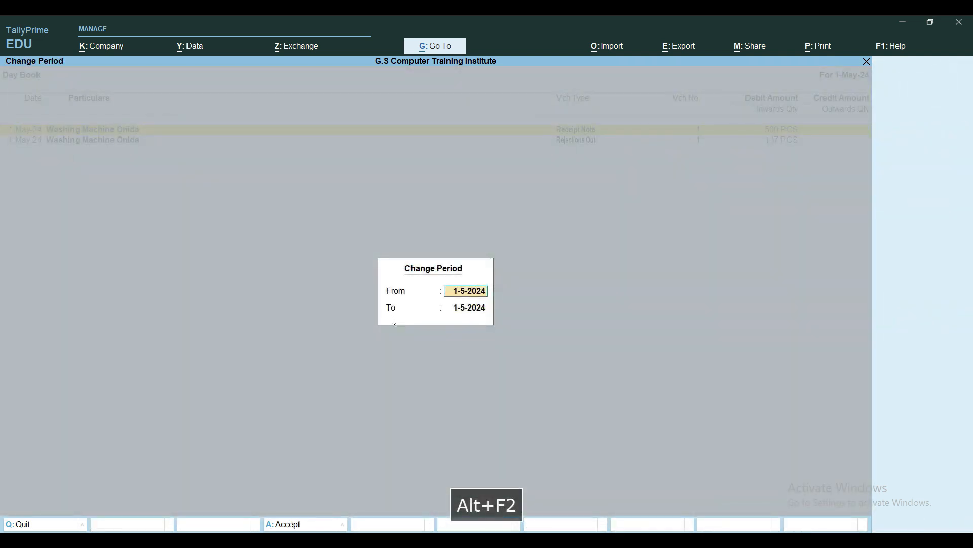
type("a")
key("Return")
type("m")
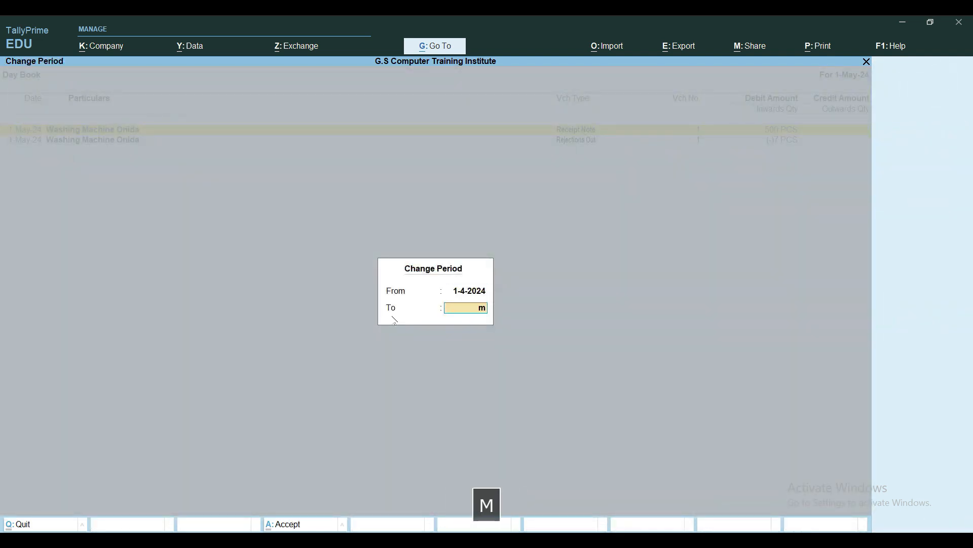
key("Return")
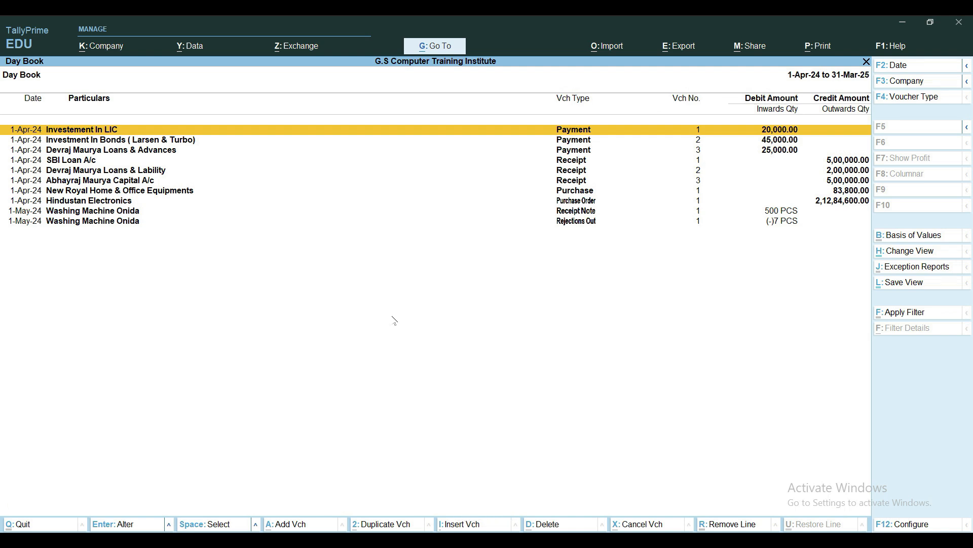
Examine the Purchase Order, Receipt Note and Rejections Out entries in the Day Book and return to the Gateway of Tally
key("Down")
key("Down")
key("Down")
key("Down")
key("Up")
key("Up")
key("Down")
key("Down")
key("Down")
key("Down")
key("Down")
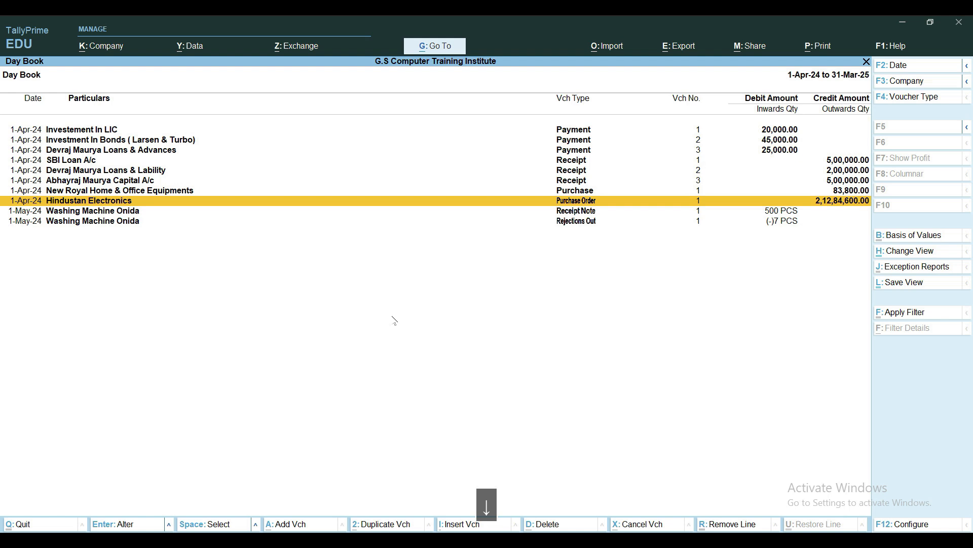
key("Down")
key("Down")
key("Up")
key("Up")
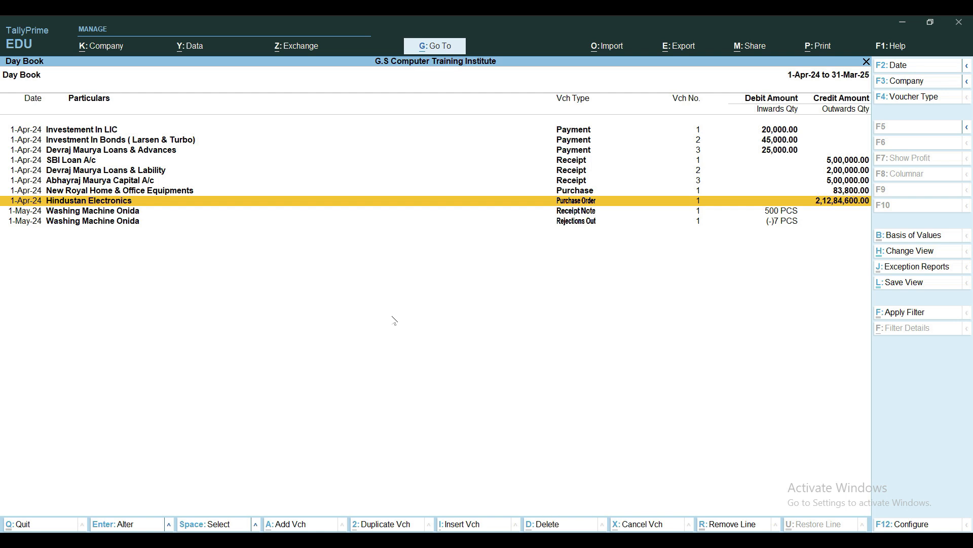
key("Escape")
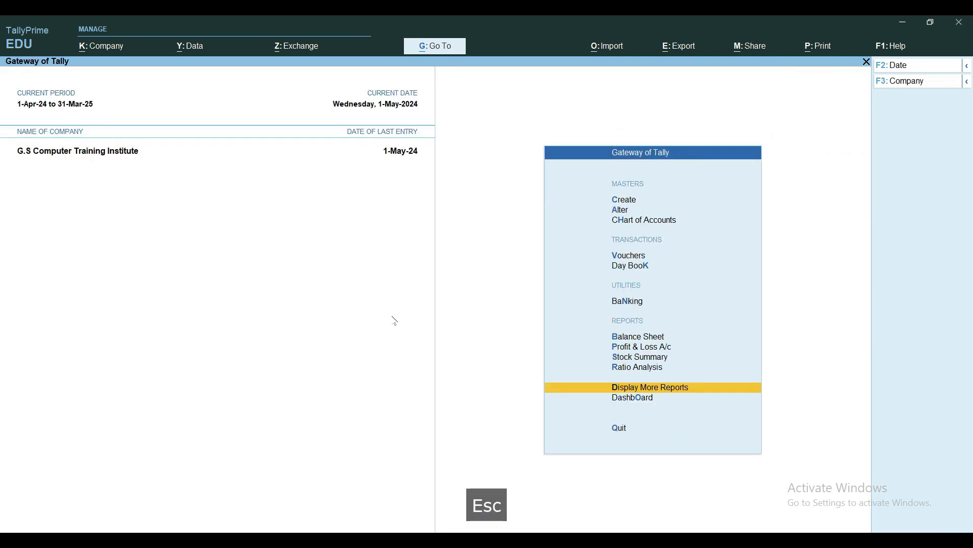
key("Escape")
key("Escape")
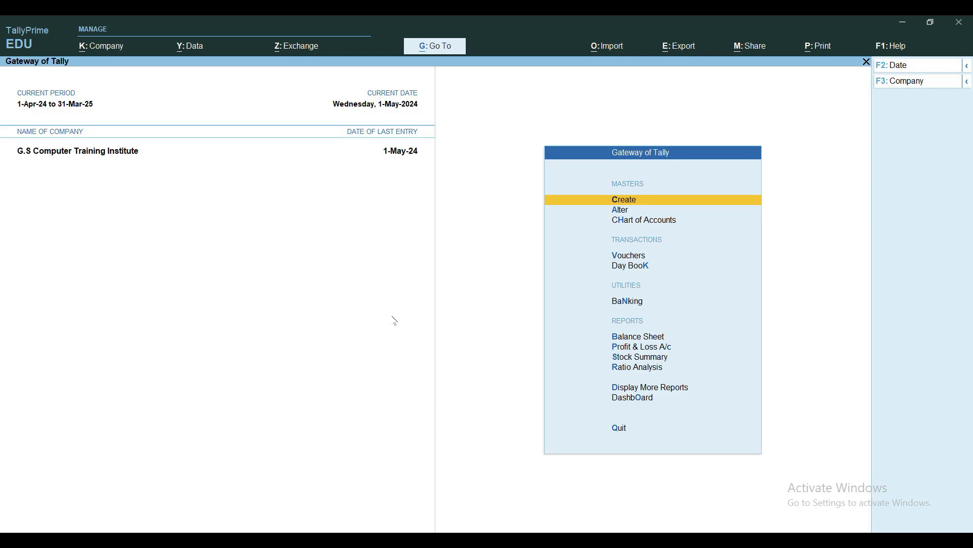
Start a Purchase voucher and set its voucher mode to Item Invoice
key("v")
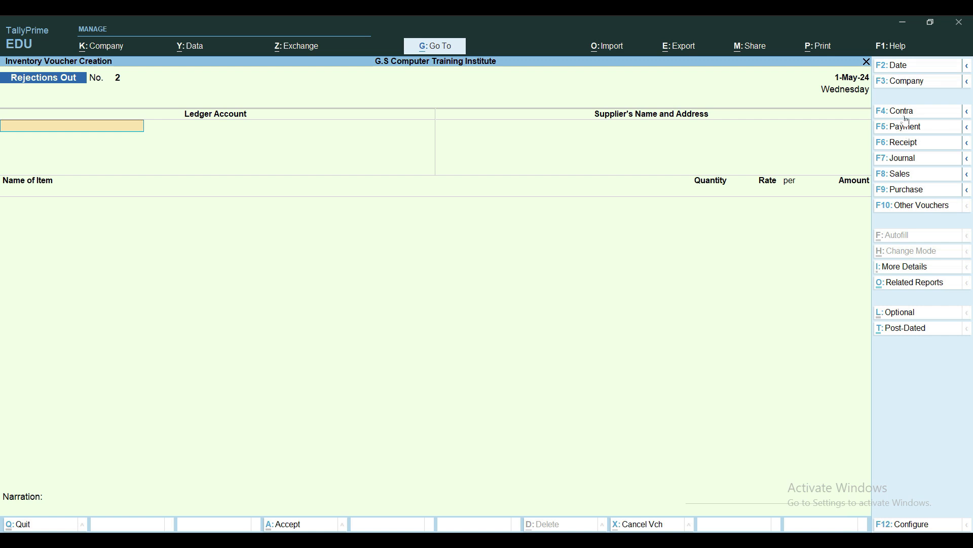
left_click(904, 191)
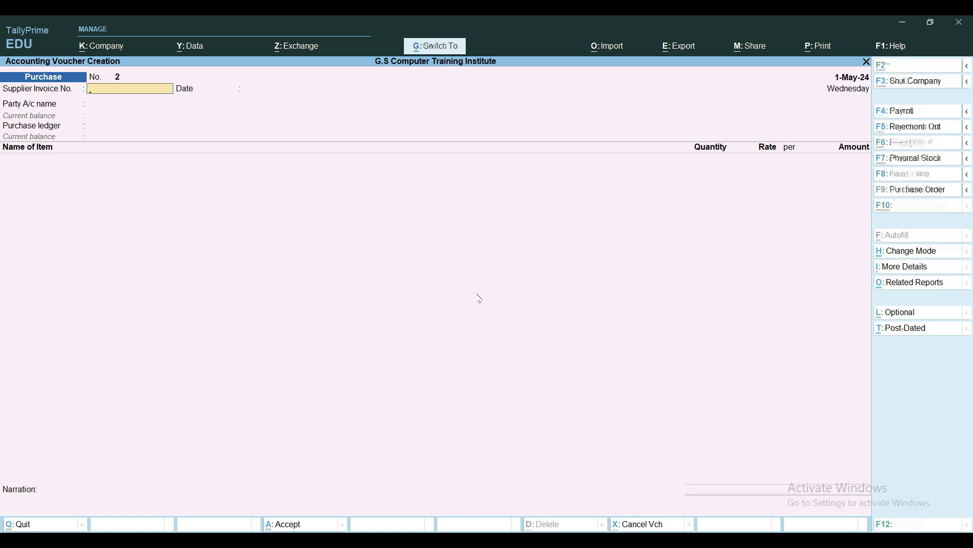
key("ctrl+h")
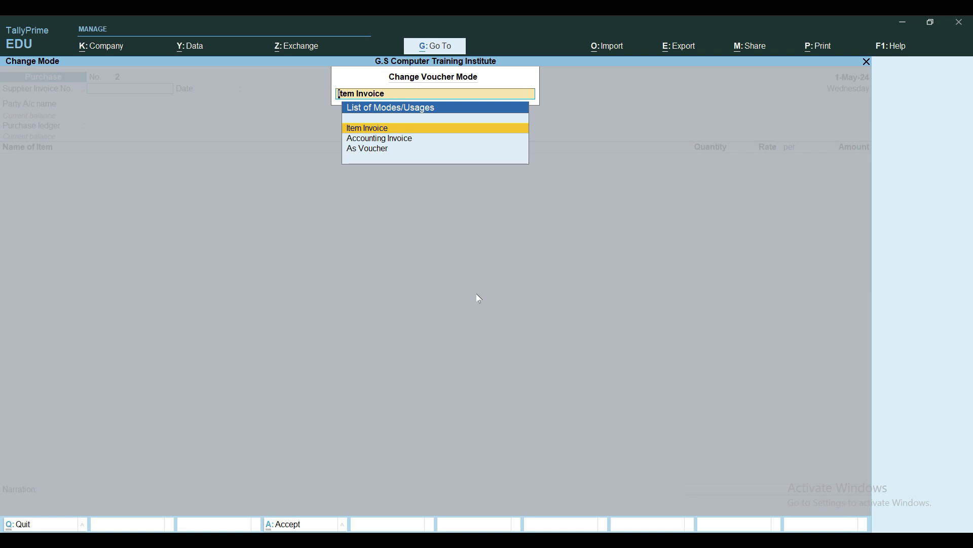
key("Down")
key("Up")
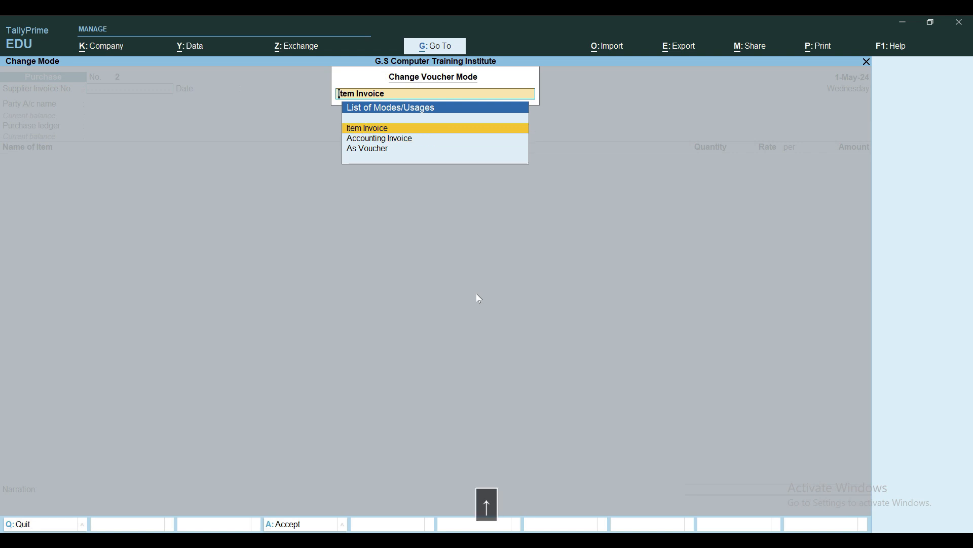
key("Return")
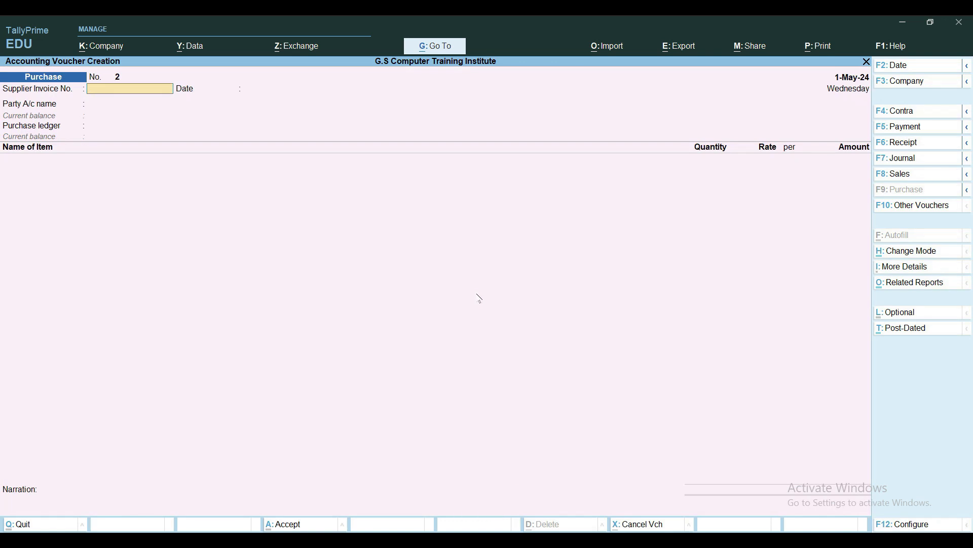
Set the purchase voucher date to 2-May-24 and enter supplier invoice number PA/MAY/0001 dated 2-May-24
key("F2")
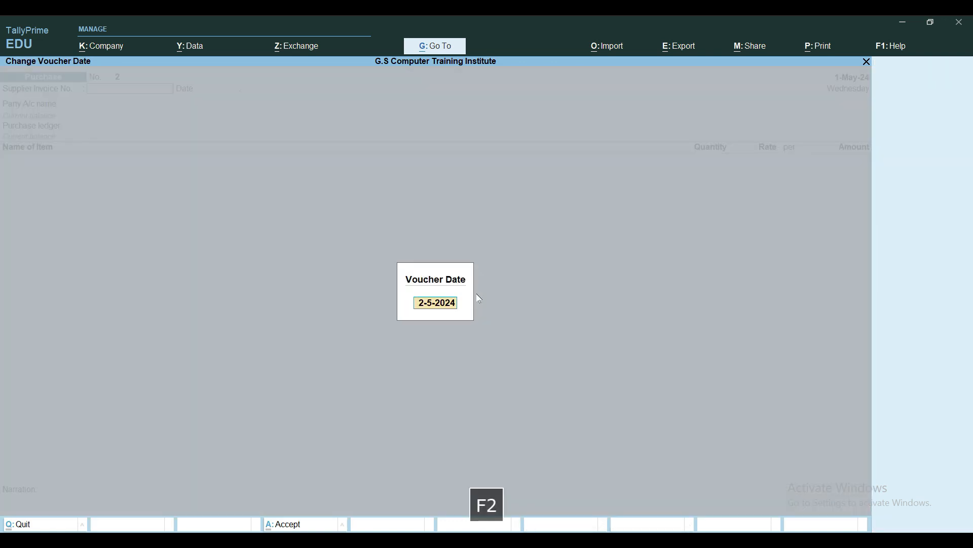
key("Return")
type("PA/")
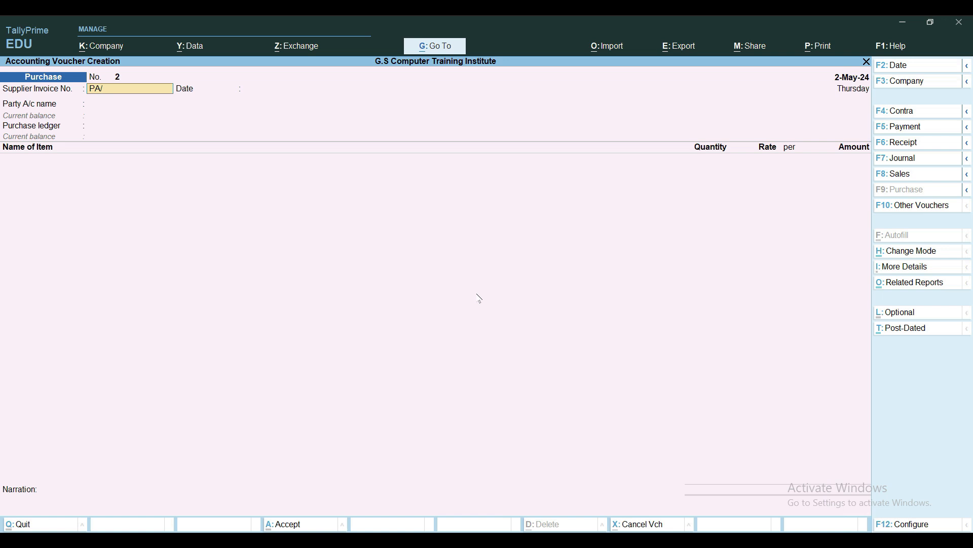
type("mai")
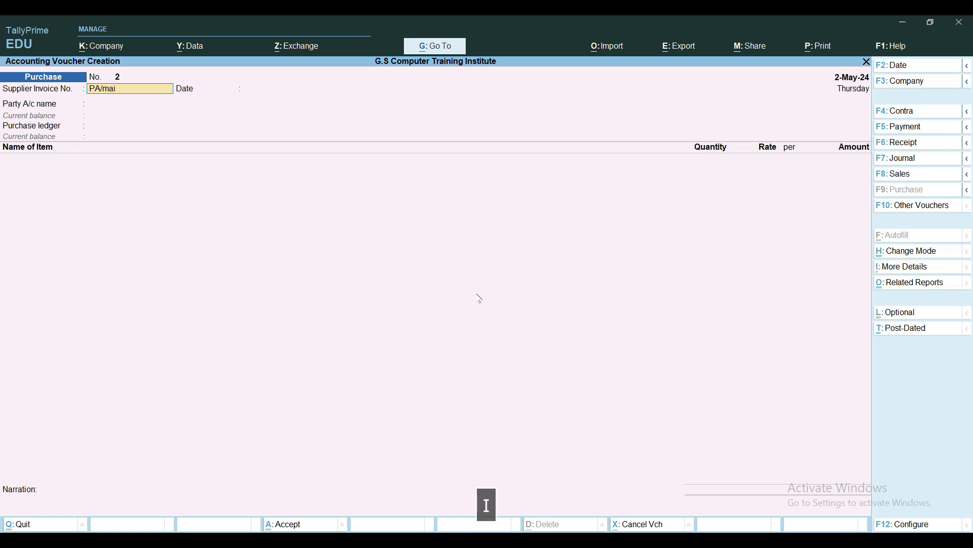
key("BackSpace")
key("BackSpace")
key("BackSpace")
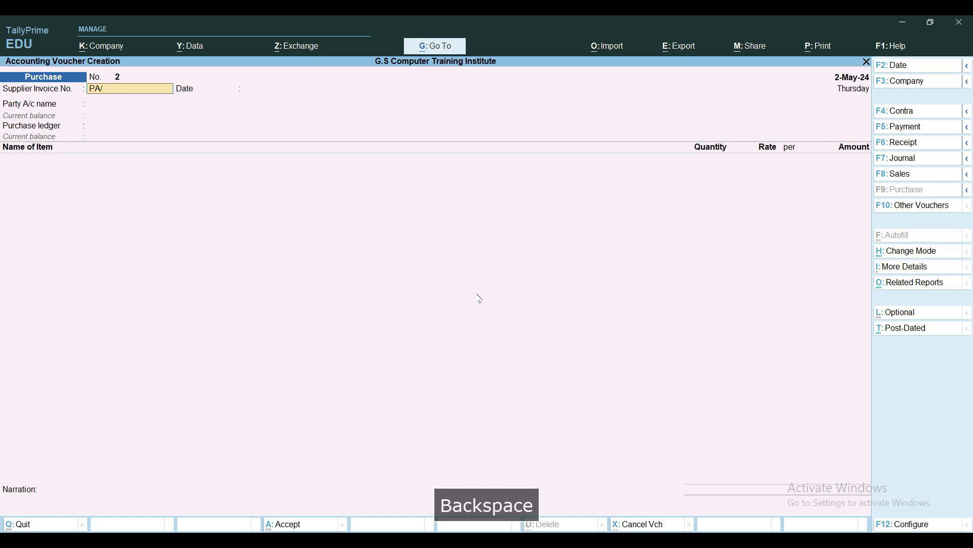
type("MAY/0001")
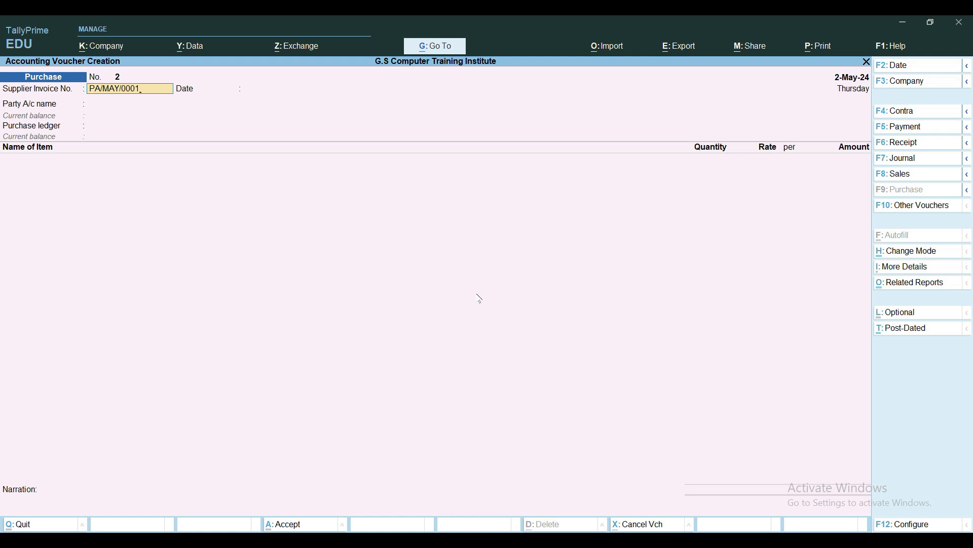
key("Return")
key("Return")
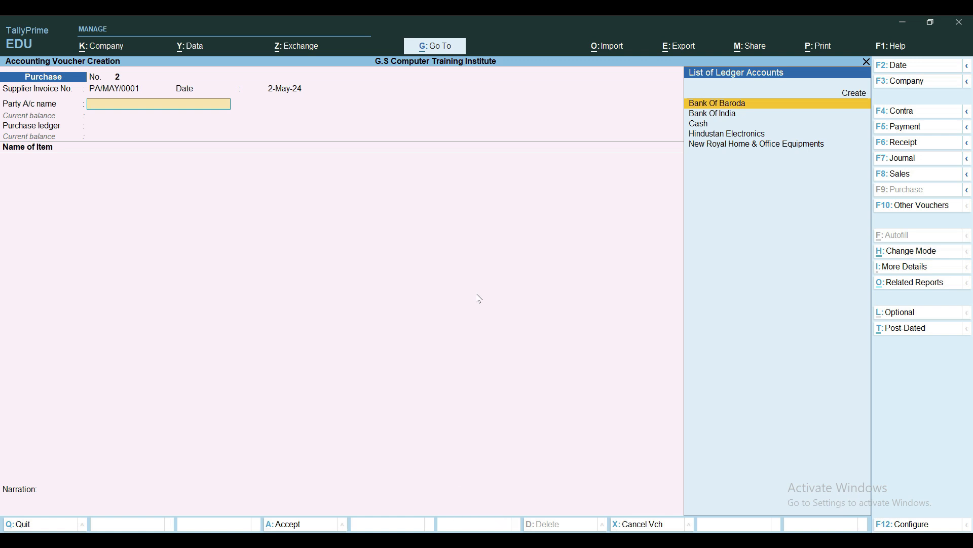
Select Hindustan Electronics as the party account and link the invoice to Receipt Note RN01
key("Down")
key("Down")
key("Down")
key("Return")
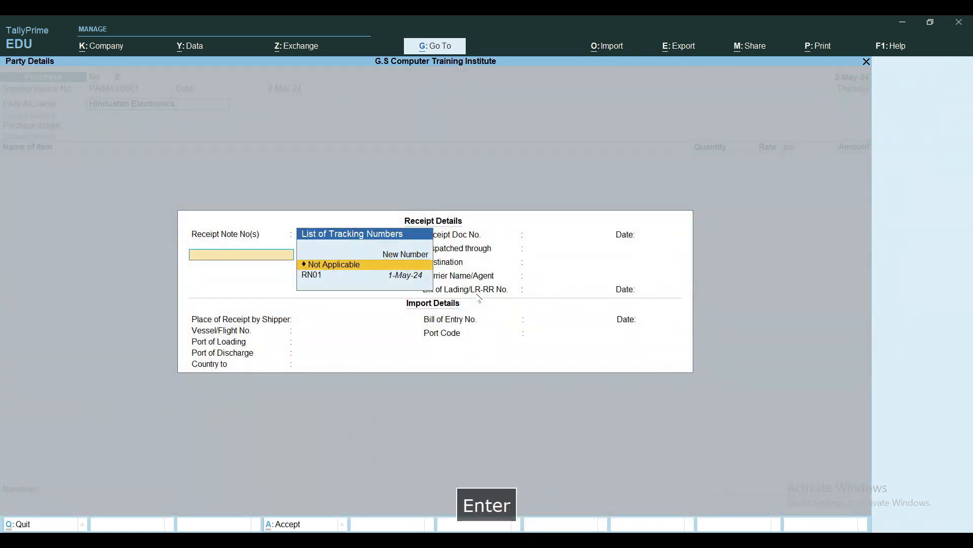
key("Down")
key("Return")
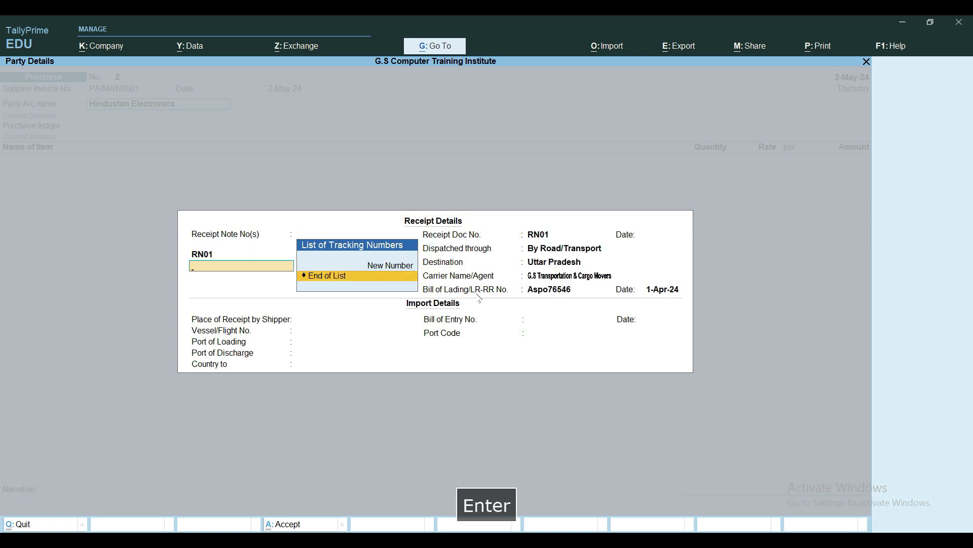
key("Return")
key("Return")
key("Return")
key("Return")
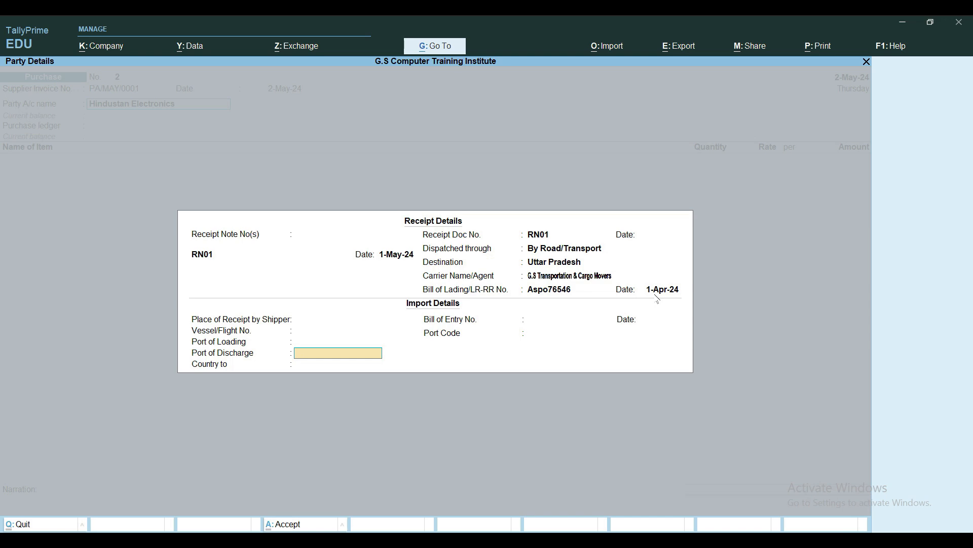
Accept the receipt details carried over from RN01, leaving the import details blank and the country as Not Applicable
key("Return")
key("Return")
key("Return")
key("Return")
key("Return")
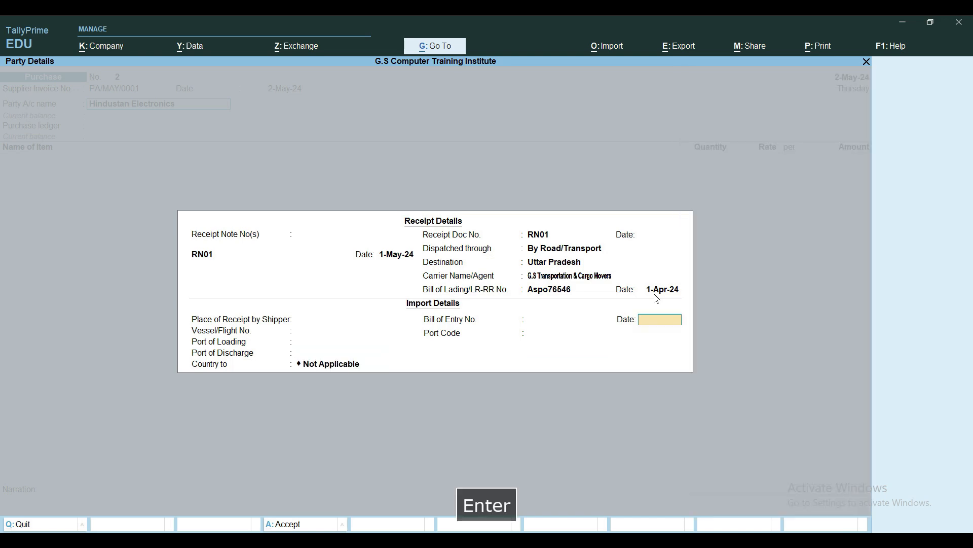
key("Return")
key("Return")
key("Return")
key("Return")
key("Return")
key("Return")
key("Return")
key("Return")
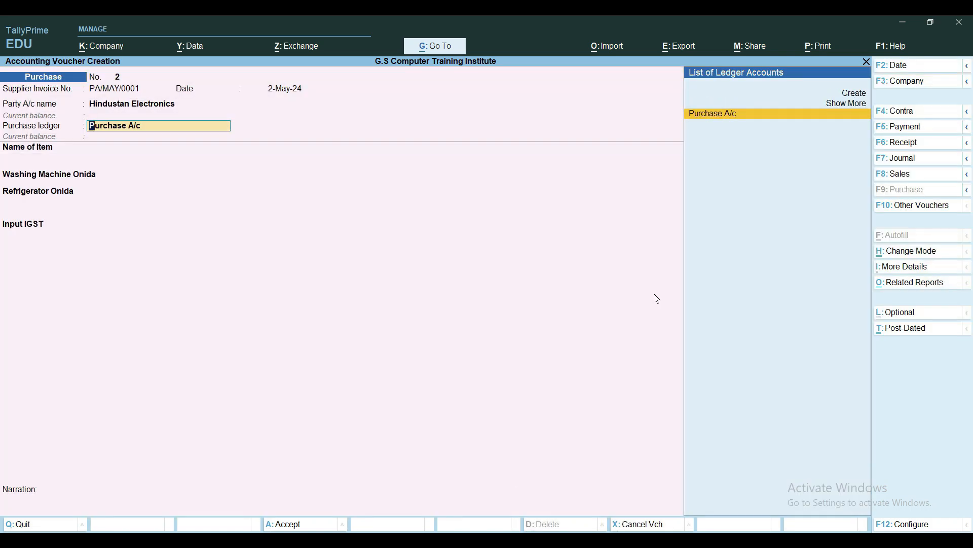
Open the Purchase A/c ledger master from the voucher and examine its HSN/SAC, GST rate and type of supply settings
key("ctrl+Return")
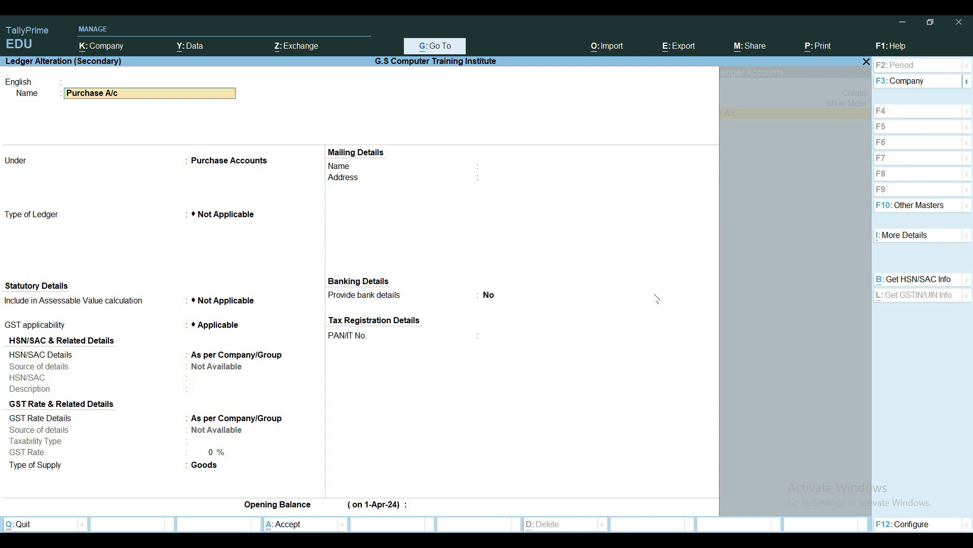
key("Down")
key("Down")
key("Down")
key("Down")
key("Down")
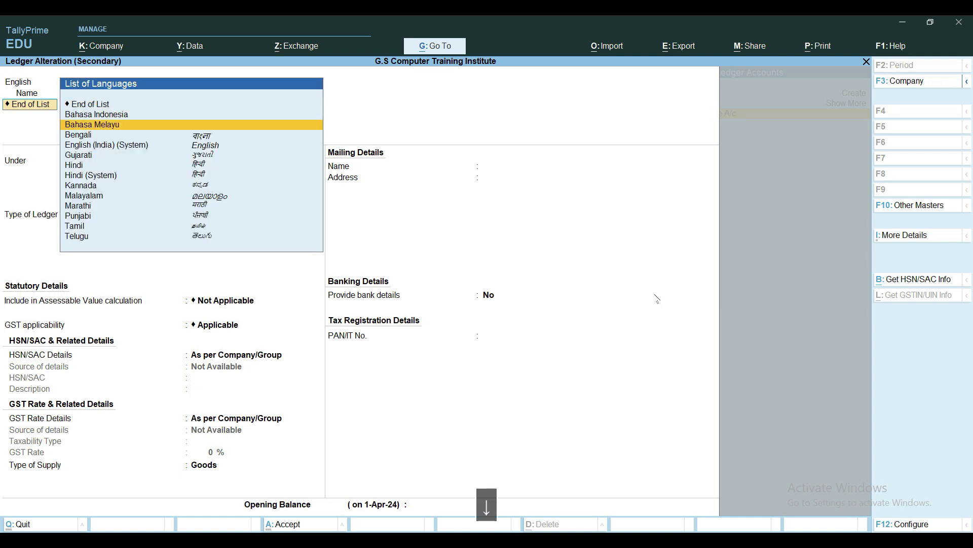
key("Up")
key("Up")
key("Up")
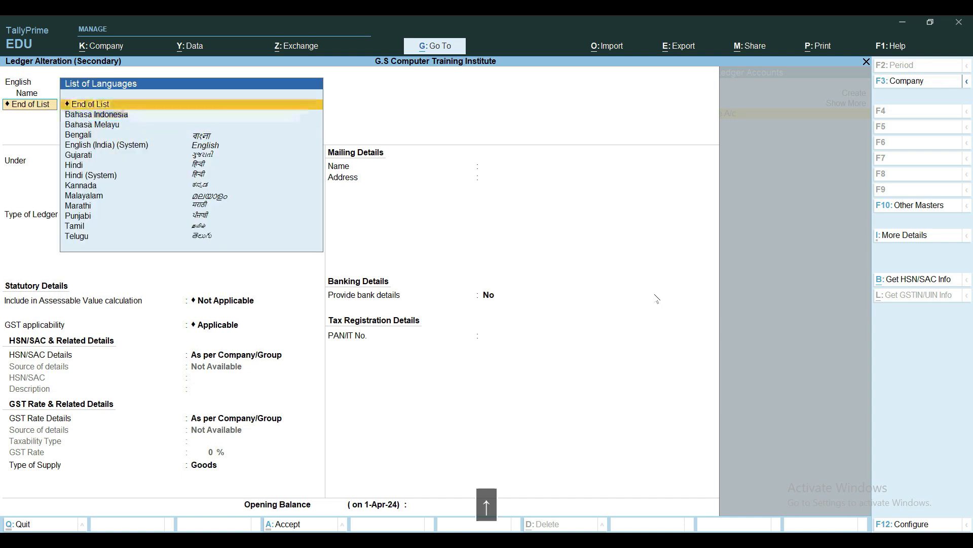
key("Return")
key("Return")
key("Return")
key("Return")
key("Return")
key("Return")
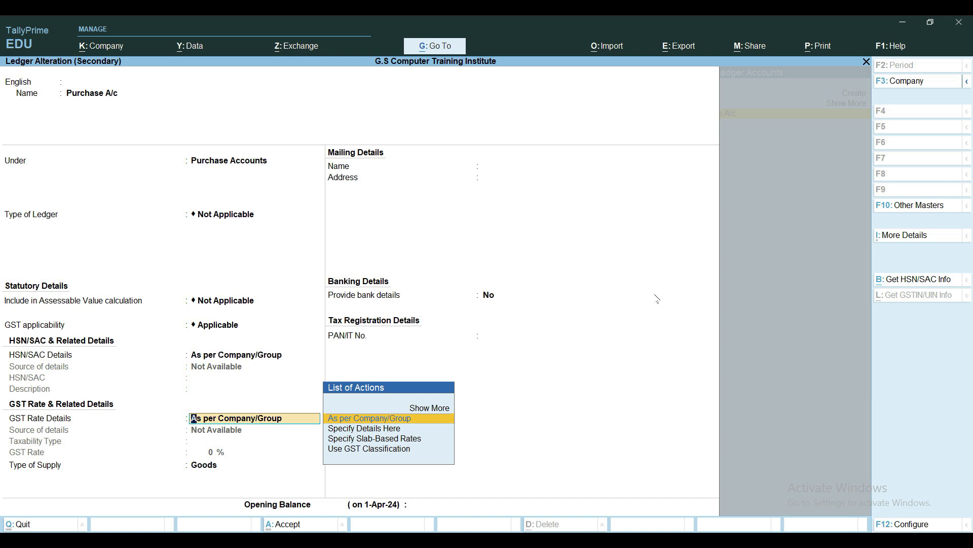
key("Return")
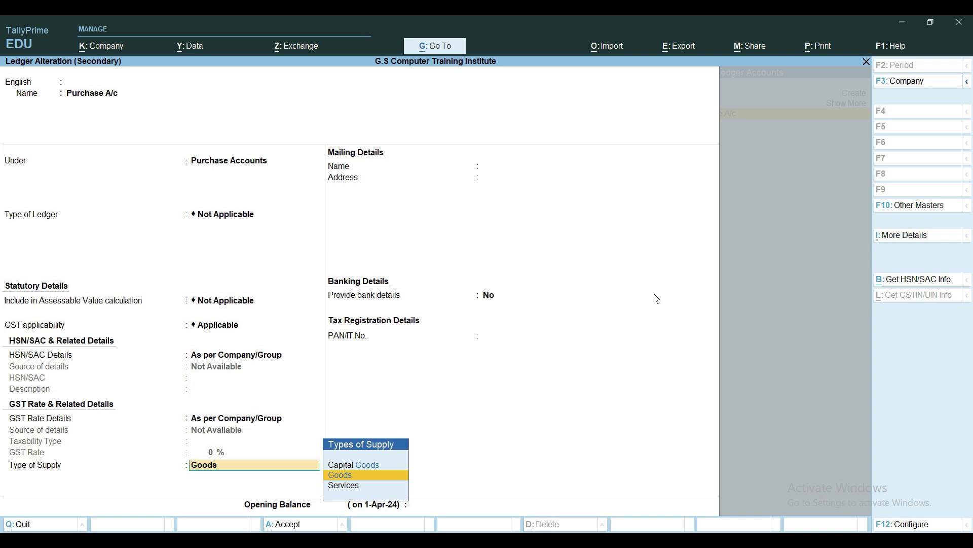
key("Return")
Save the Purchase A/c ledger, keep it as the purchase ledger, and save the purchase voucher
key("ctrl+a")
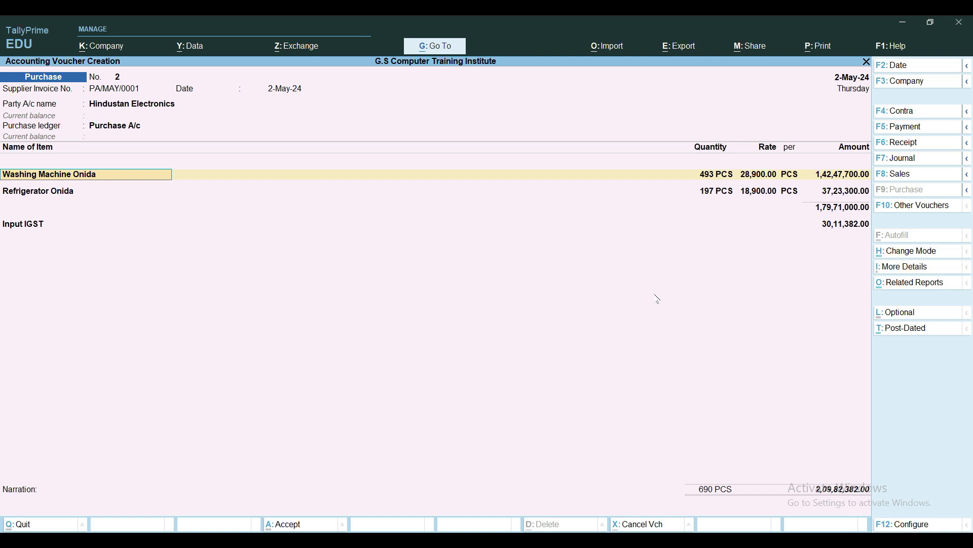
key("ctrl+a")
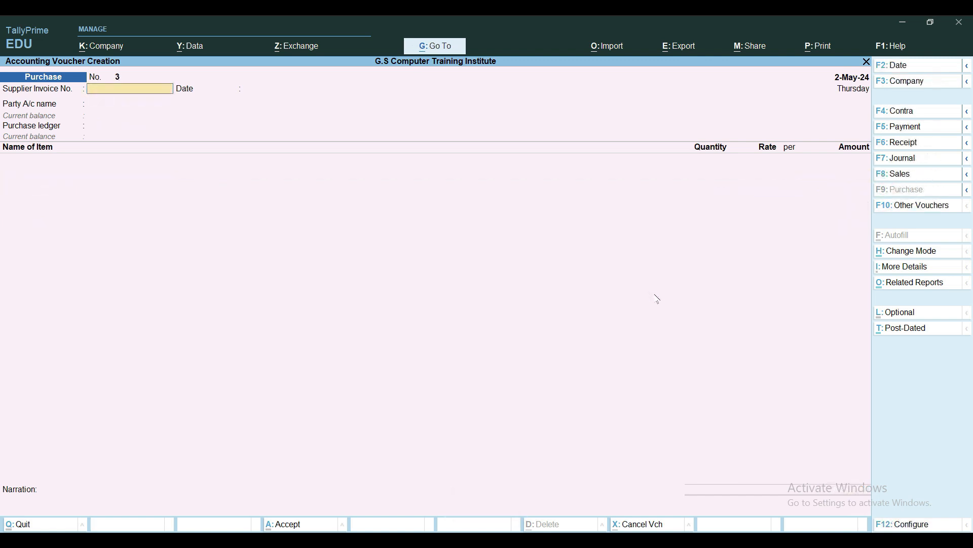
Reopen the saved purchase voucher, view its detailed GST tax analysis, and return to the Gateway of Tally without changing it
key("Page_Up")
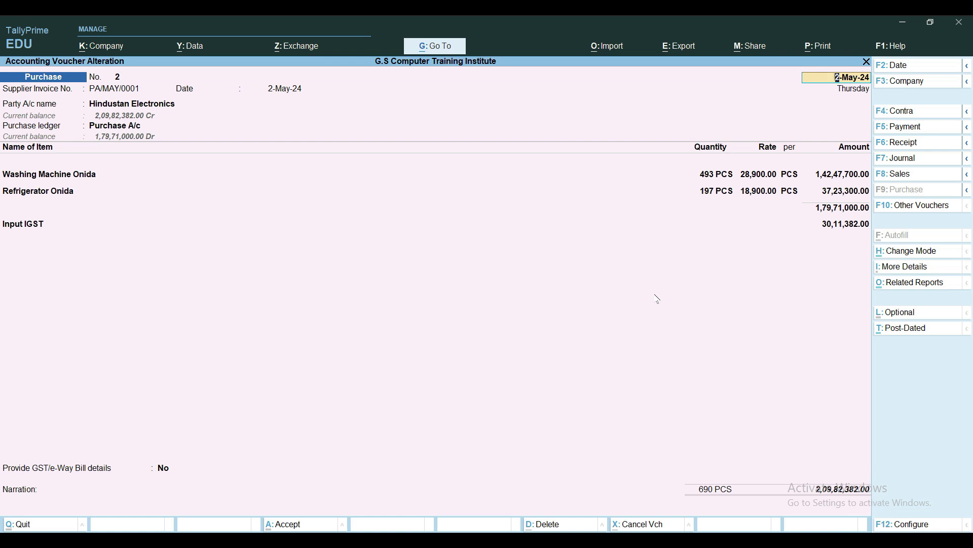
key("alt")
key("alt+a")
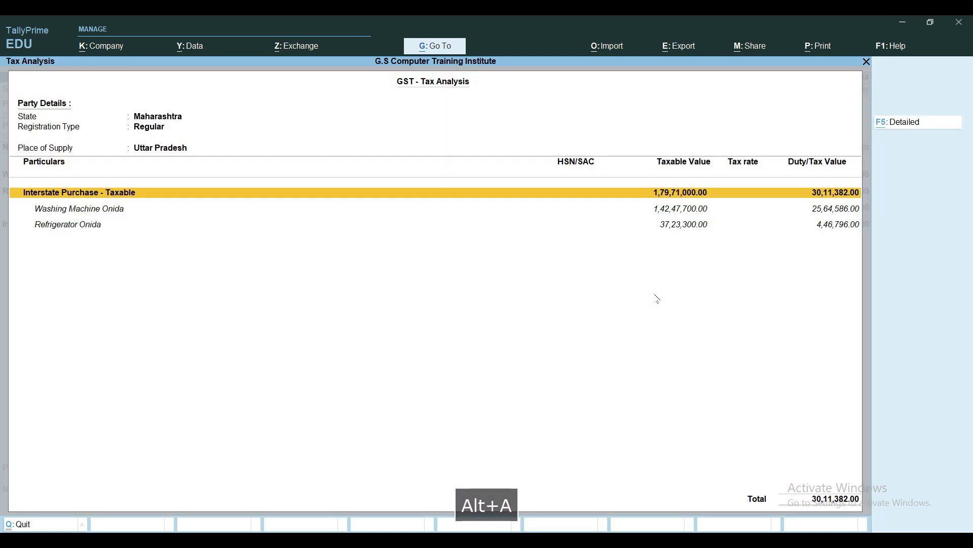
key("alt+F1")
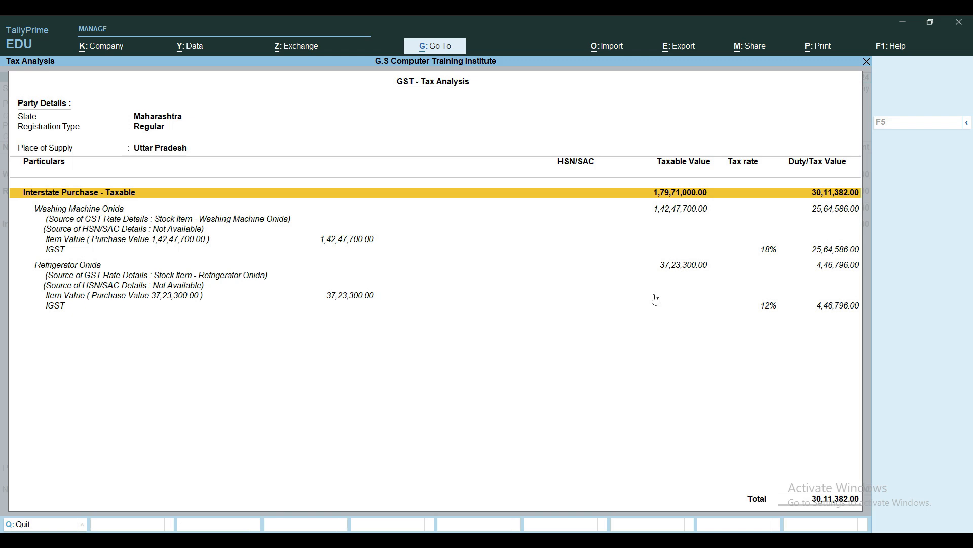
key("Escape")
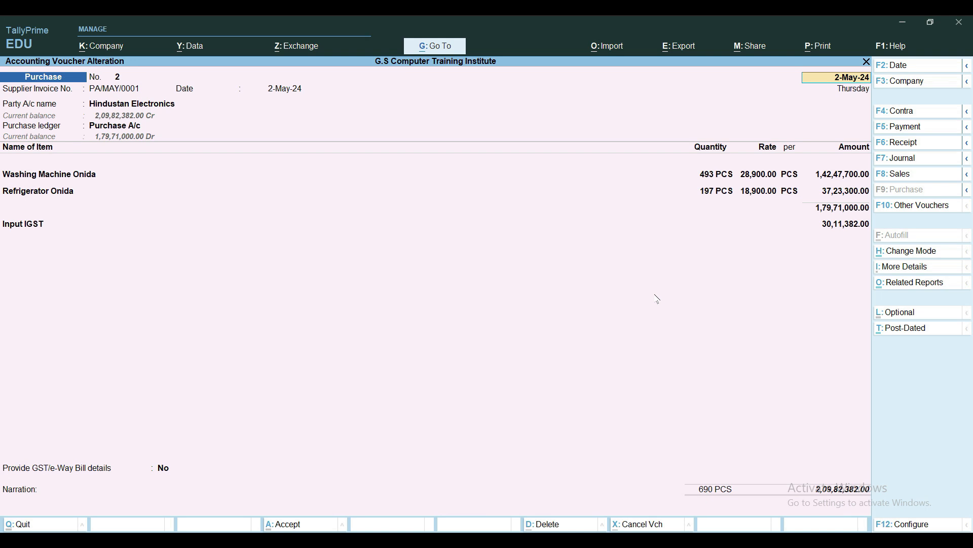
left_click(236, 224)
key("Escape")
key("Escape")
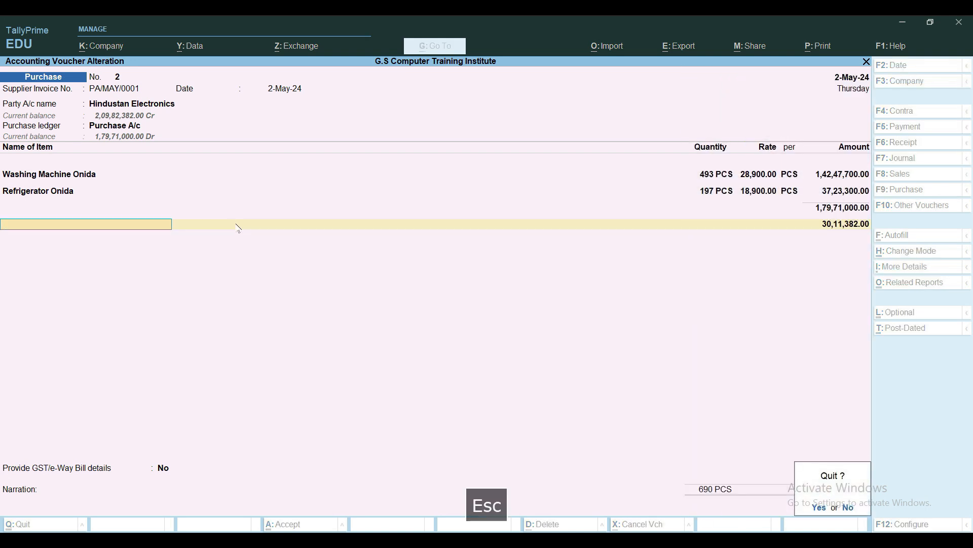
key("y")
key("Escape")
key("Escape")
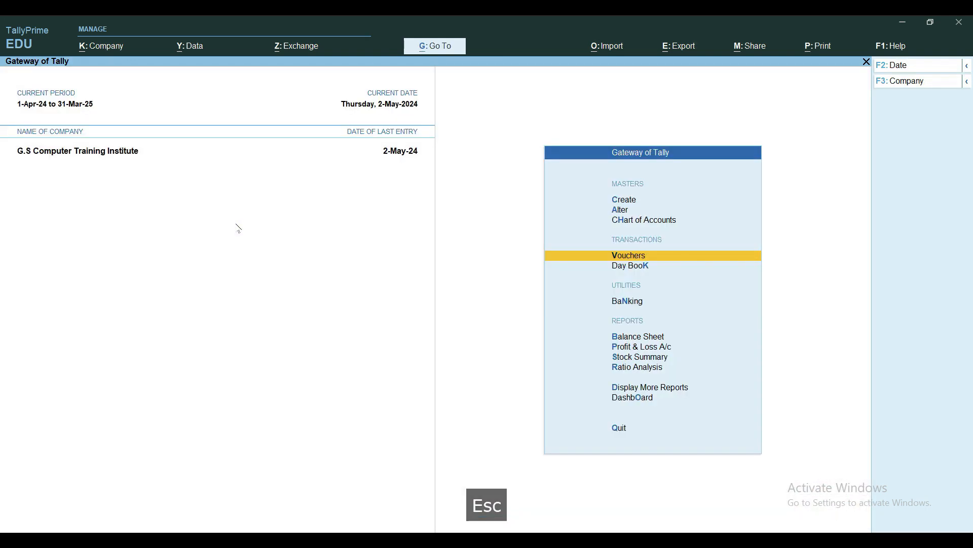
Review the May purchase vouchers in the Purchase Register and return to the Gateway of Tally
key("d")
key("a")
key("p")
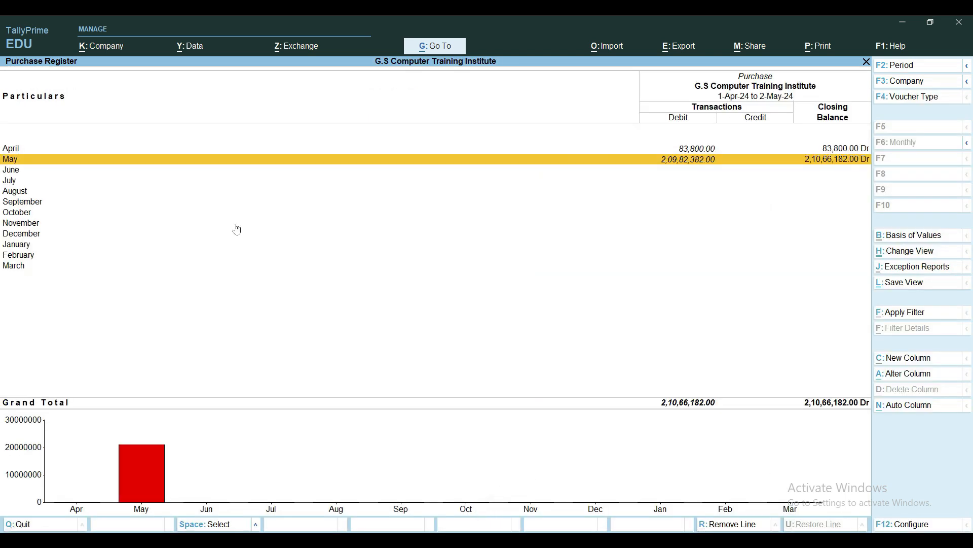
key("Return")
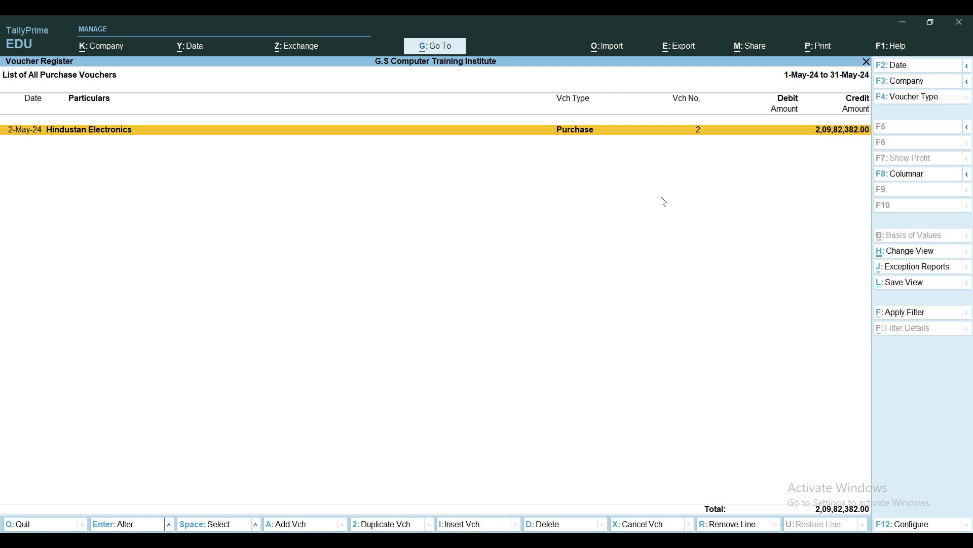
key("Escape")
key("Escape")
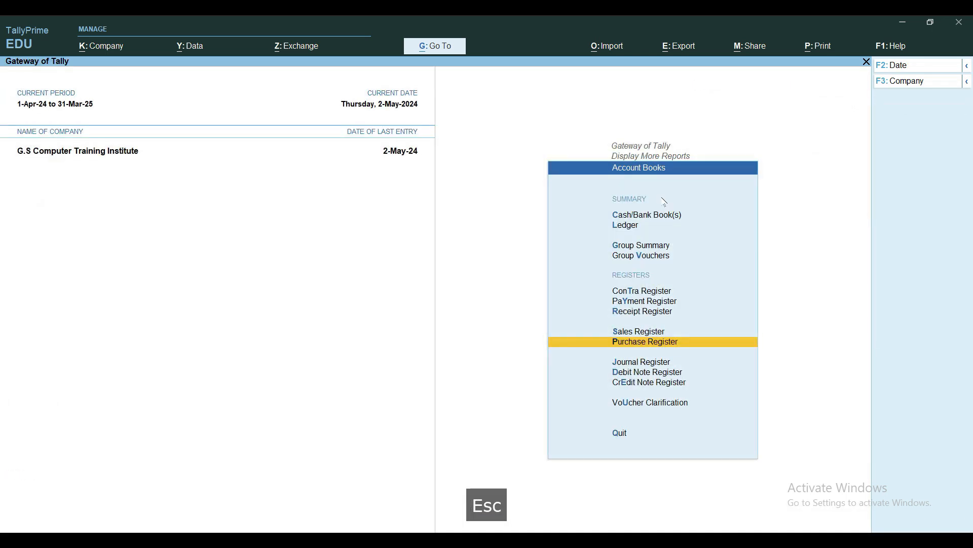
key("Escape")
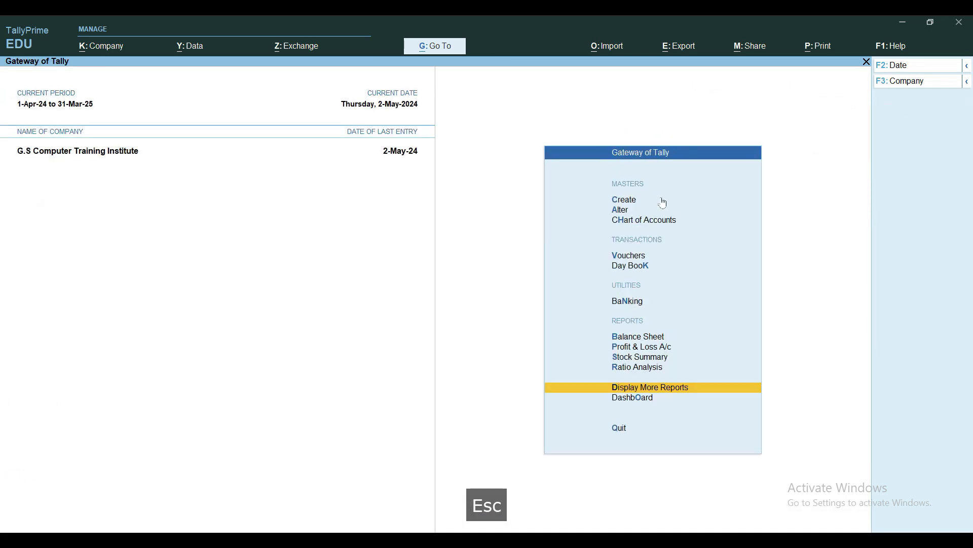
Open the ledger vouchers report for Hindustan Electronics from the Account Books
key("d")
key("a")
key("l")
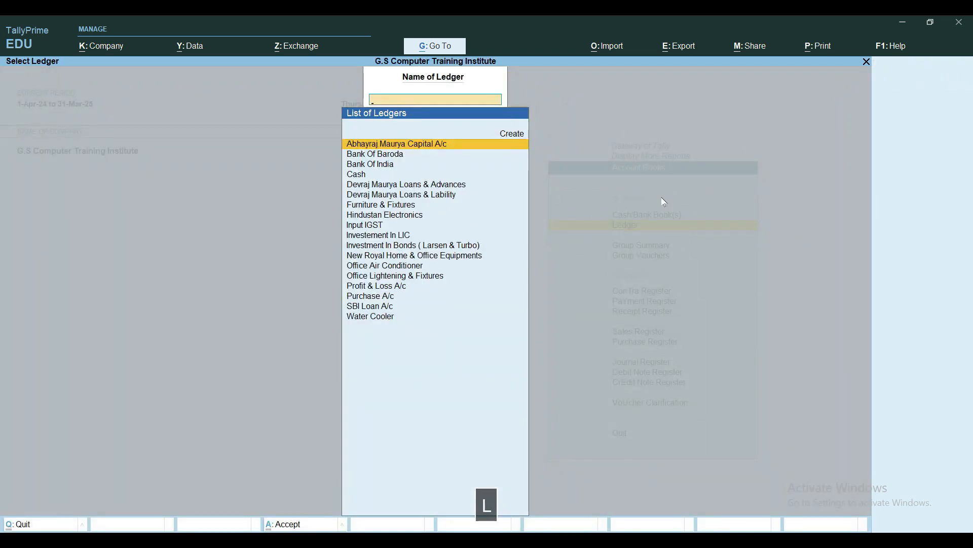
type("Hin")
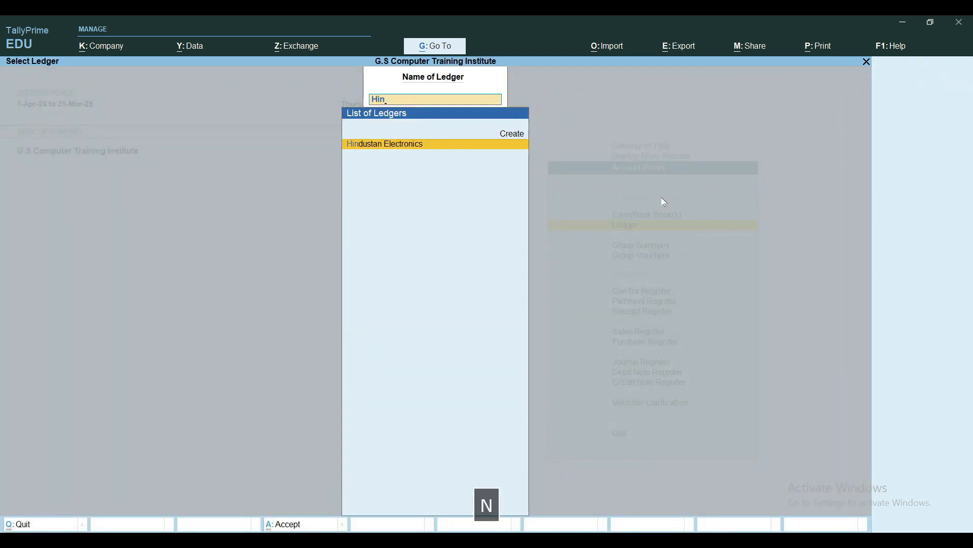
key("Return")
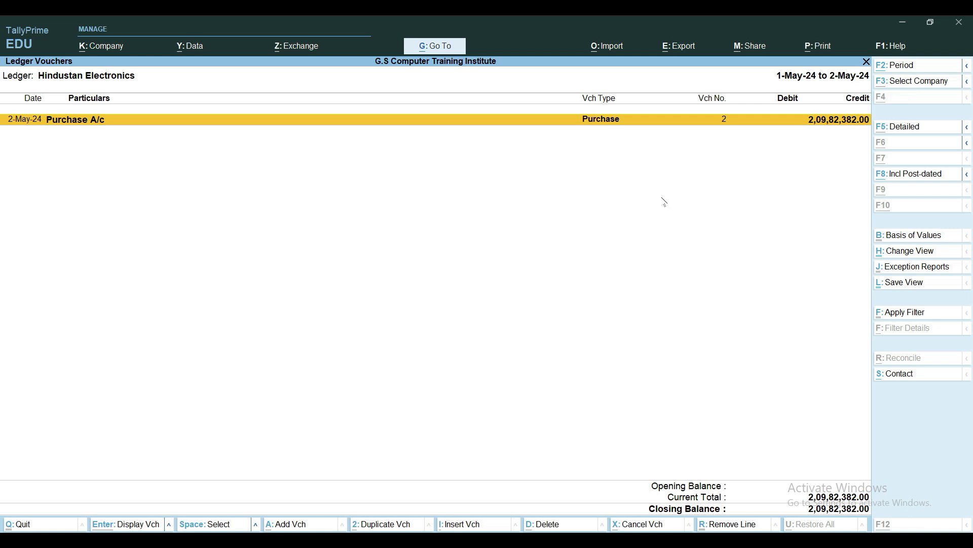
Set the ledger report period to 1-Apr-24 to 31-Mar-25, review the entries, and return to the Account Books
key("alt+F2")
type("1-4")
key("Return")
key("m")
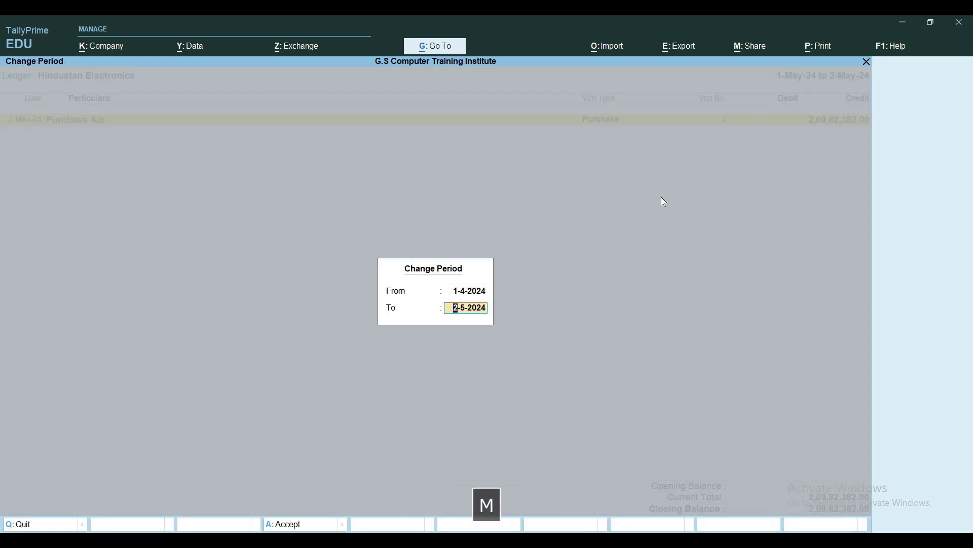
key("Return")
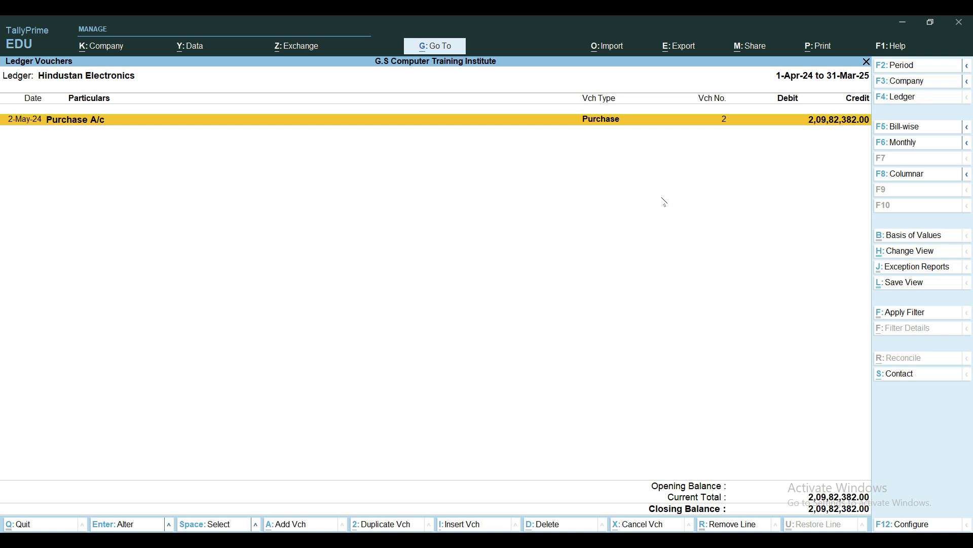
key("Escape")
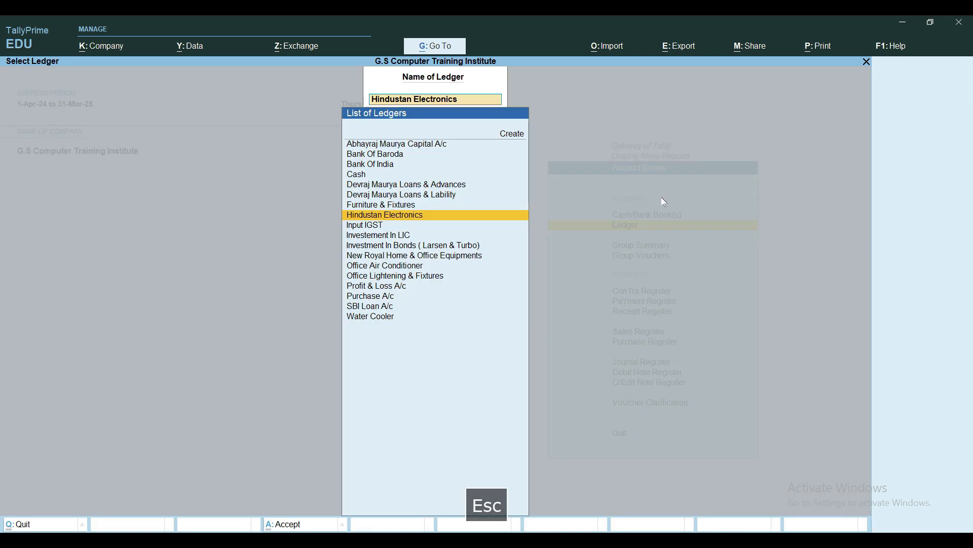
key("Escape")
Open the Balance Sheet in detailed view, review the liabilities down to Duties & Taxes, and return to the Gateway of Tally
key("Escape")
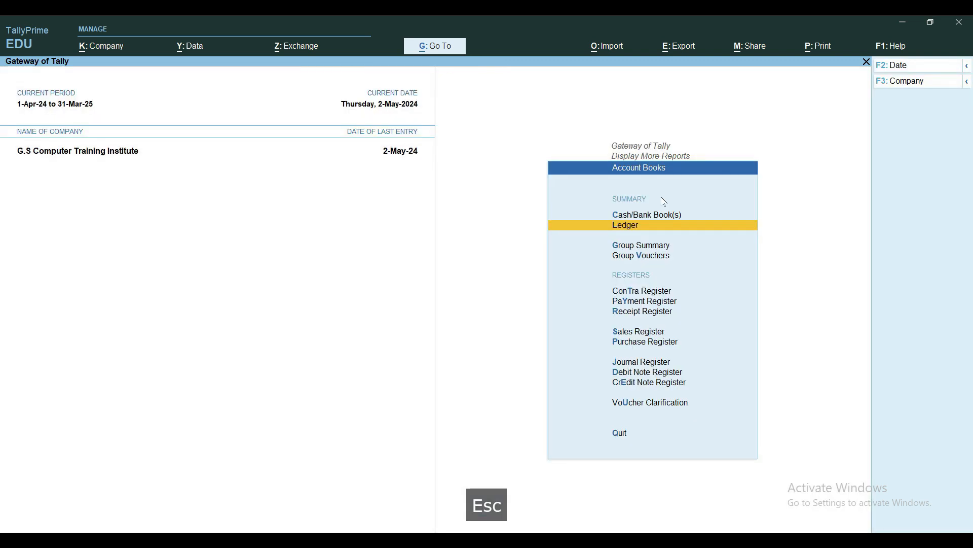
key("Escape")
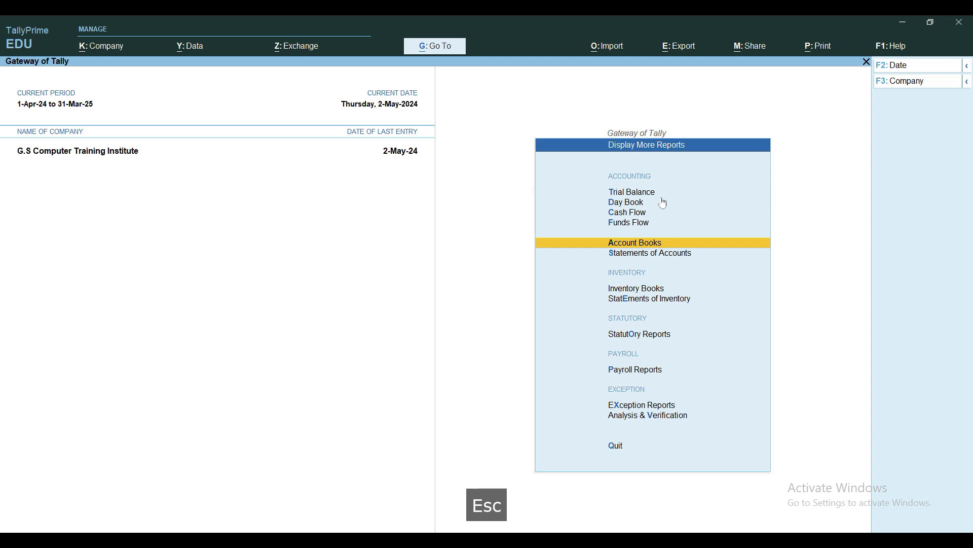
key("Escape")
key("Escape")
key("Escape")
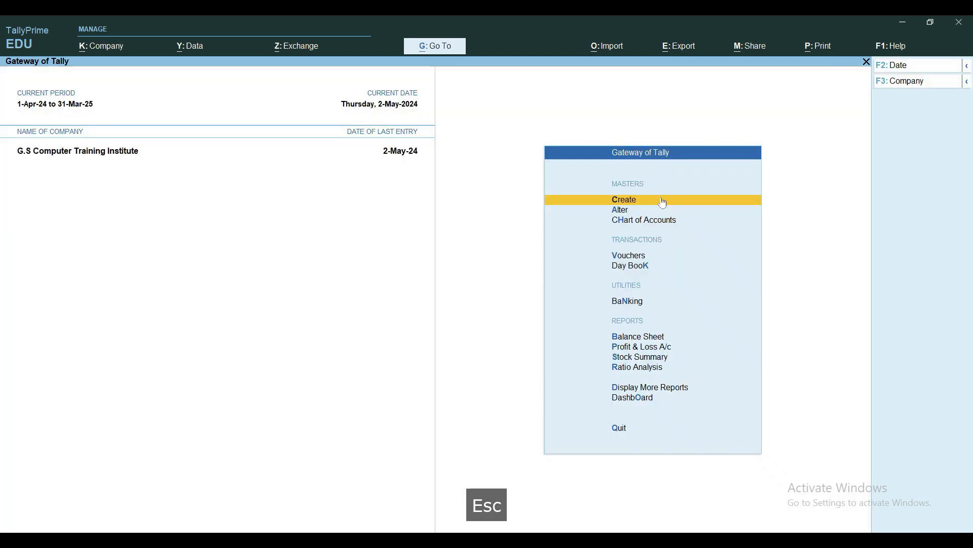
key("b")
key("alt+F1")
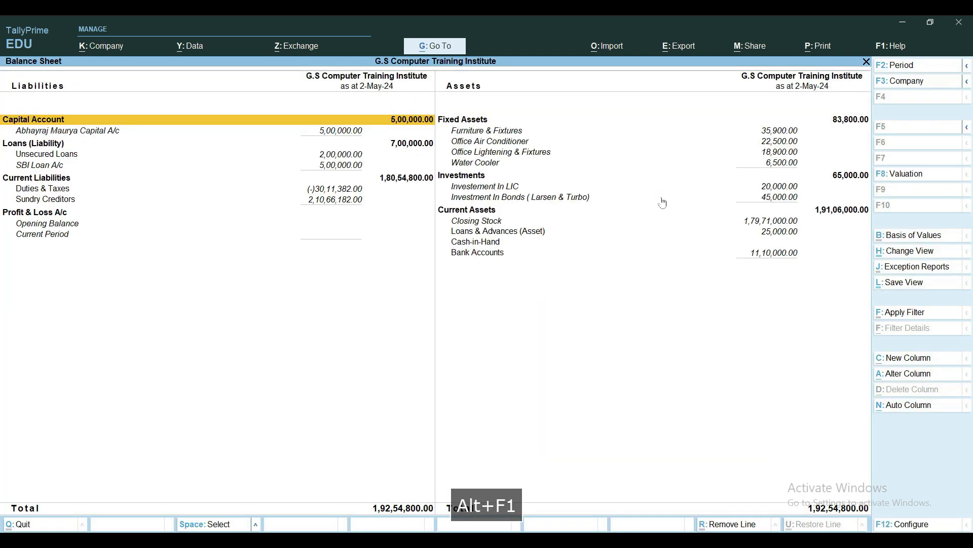
key("Down")
key("Down")
key("Down")
key("Down")
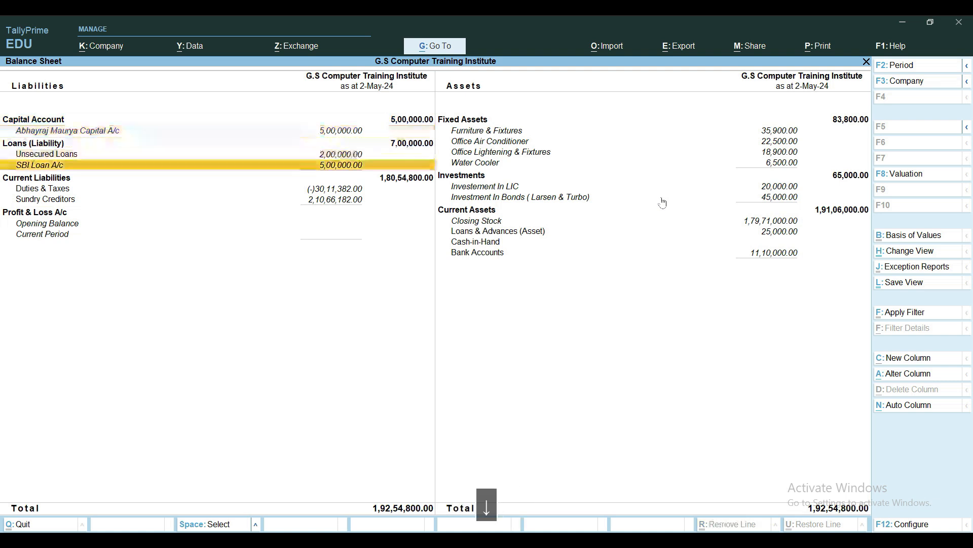
key("Down")
key("Down")
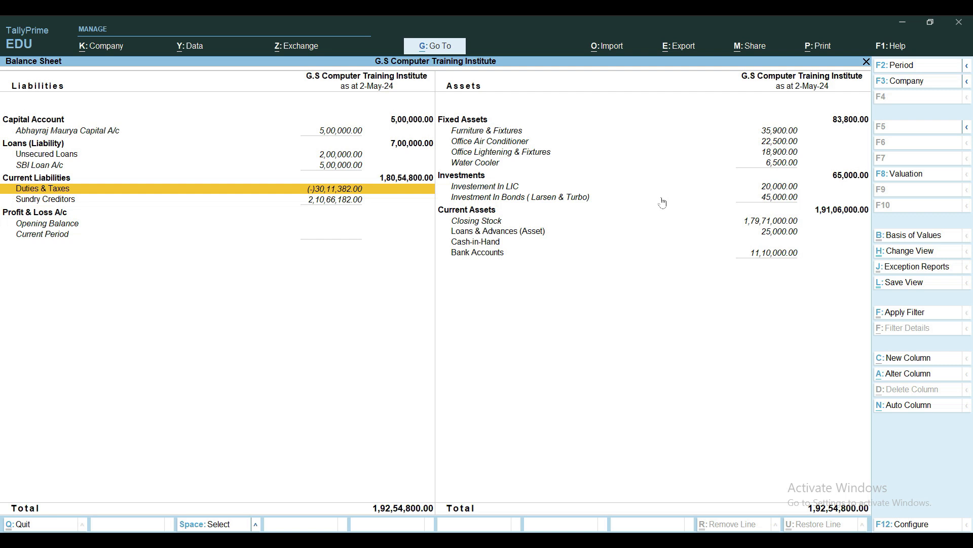
key("Escape")
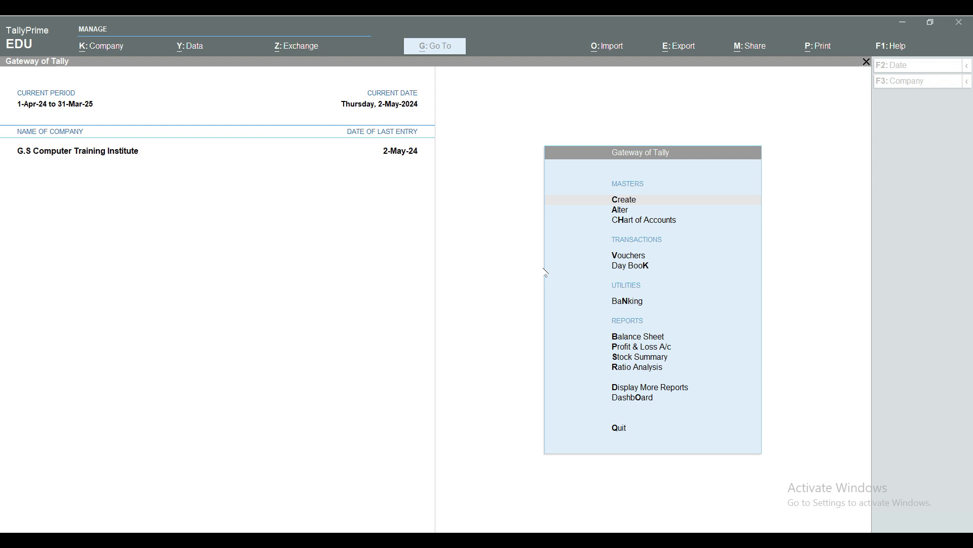
Open voucher creation, look up Debit Note in the list of voucher types, and close the list without choosing a type
left_click(399, 286)
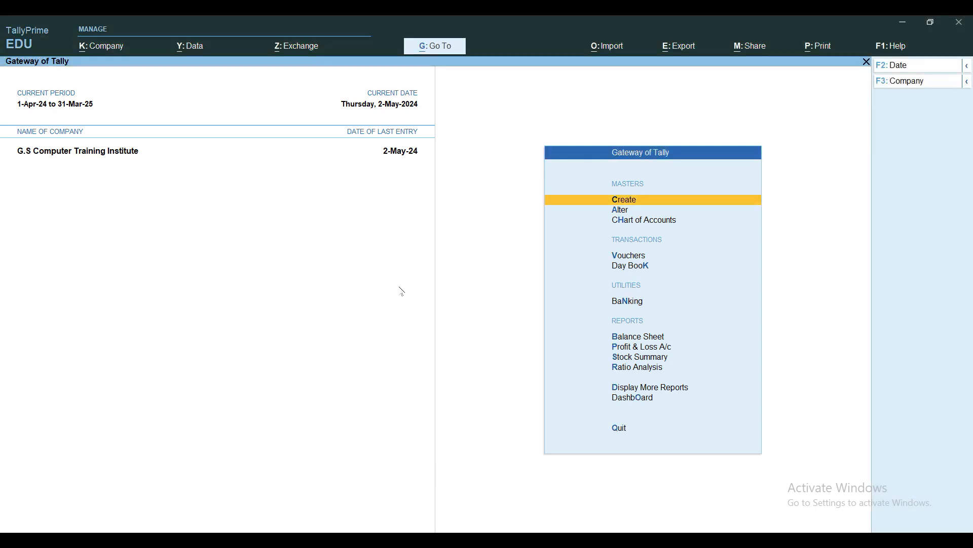
key("v")
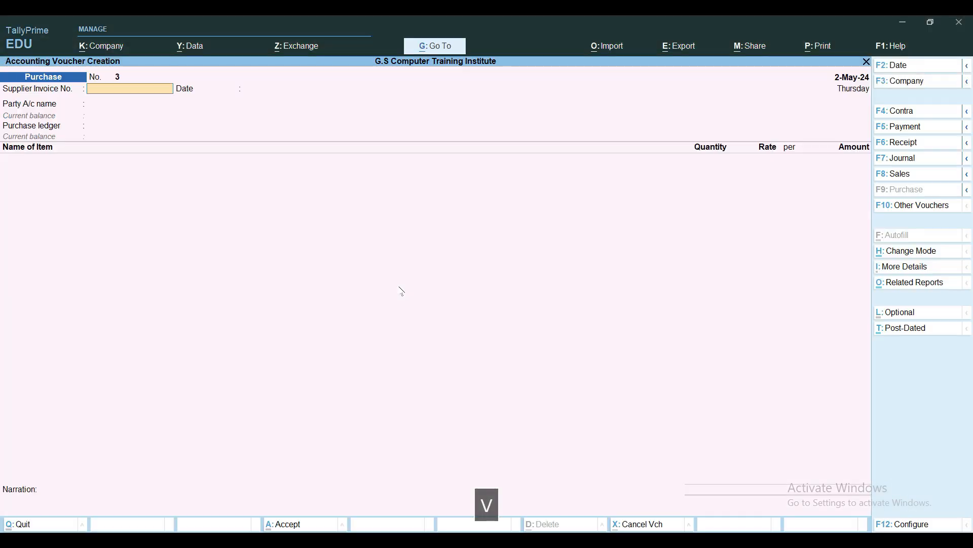
left_click(910, 205)
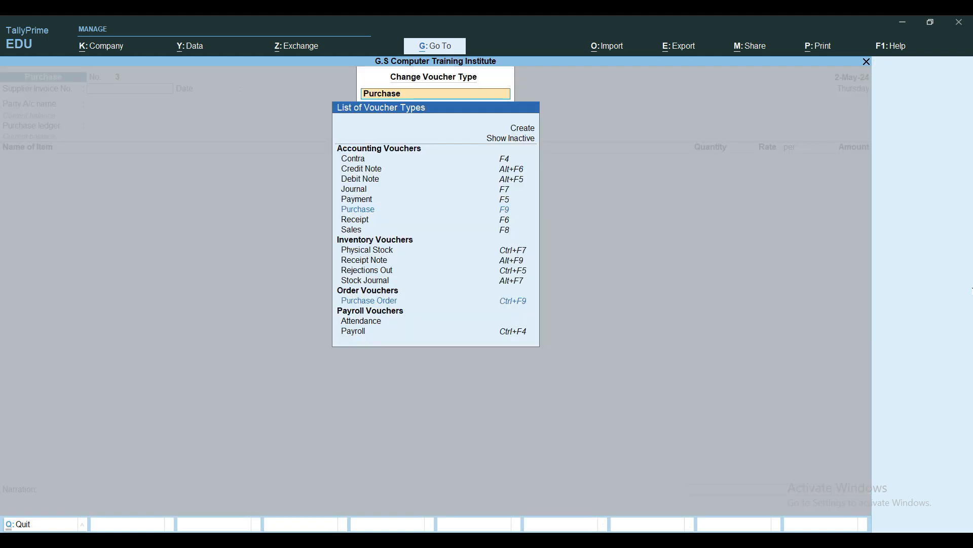
key("Down")
key("Down")
key("Up")
key("Up")
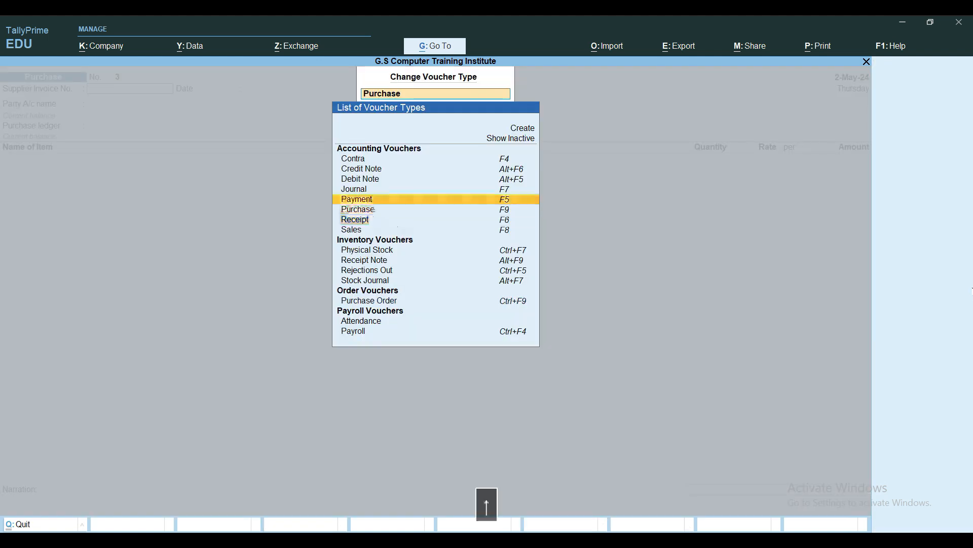
key("Up")
key("Up")
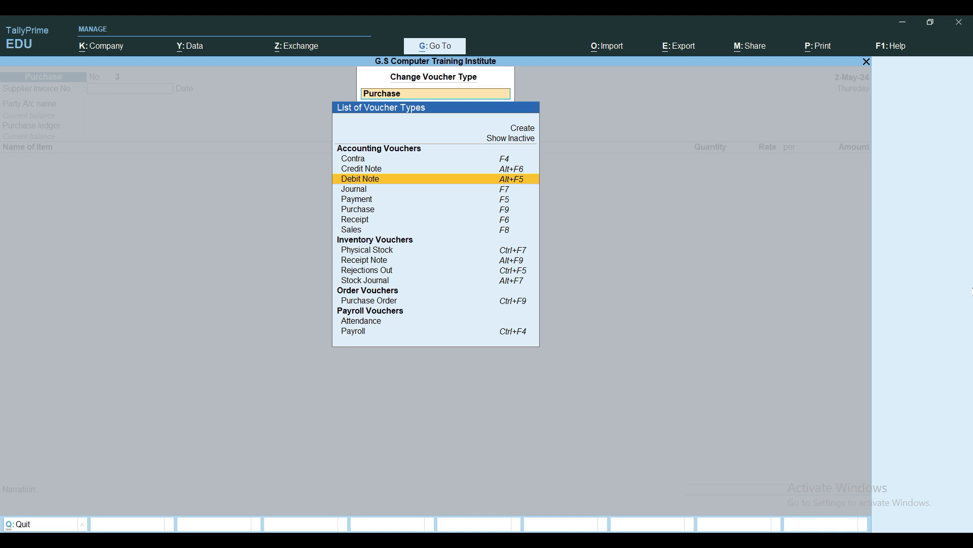
key("Escape")
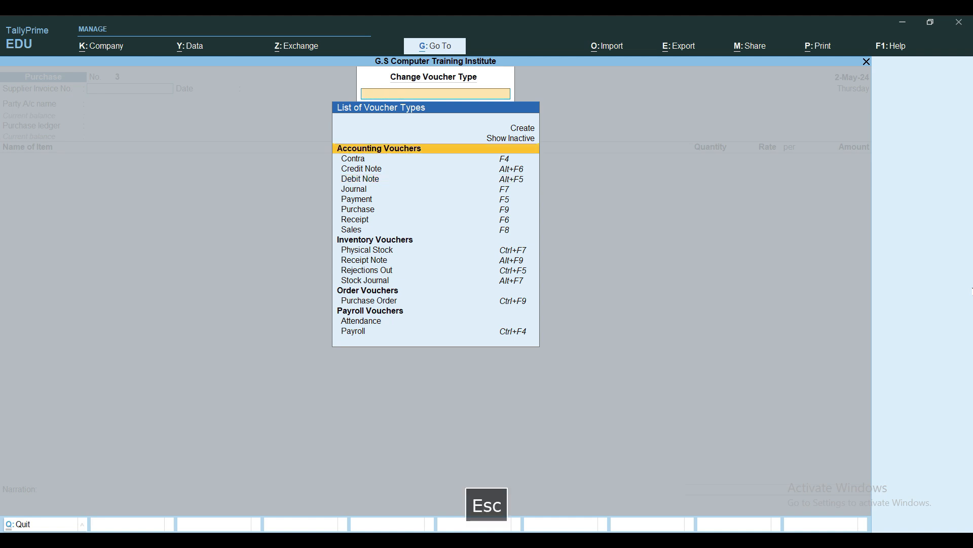
key("Escape")
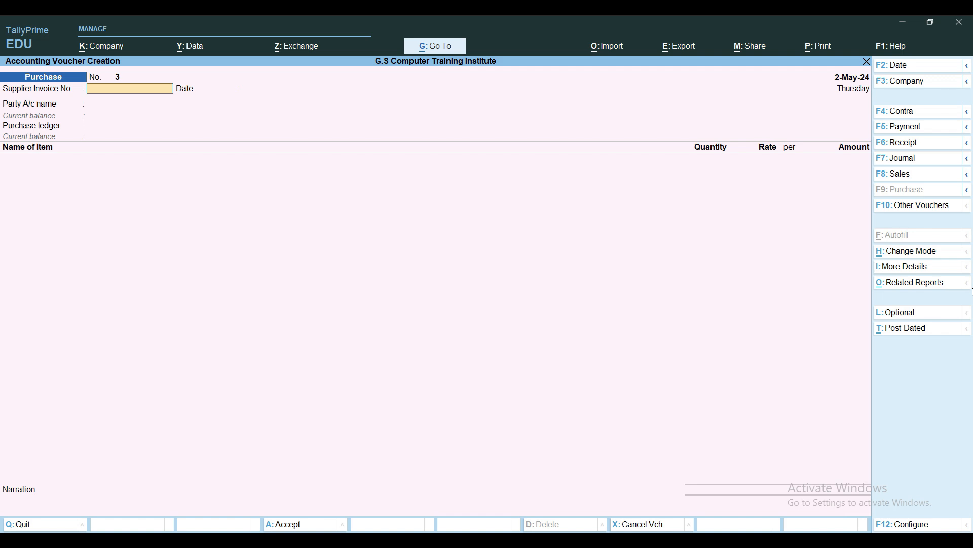
Start a Debit Note voucher with Hindustan Electronics as the party account
key("alt+F5")
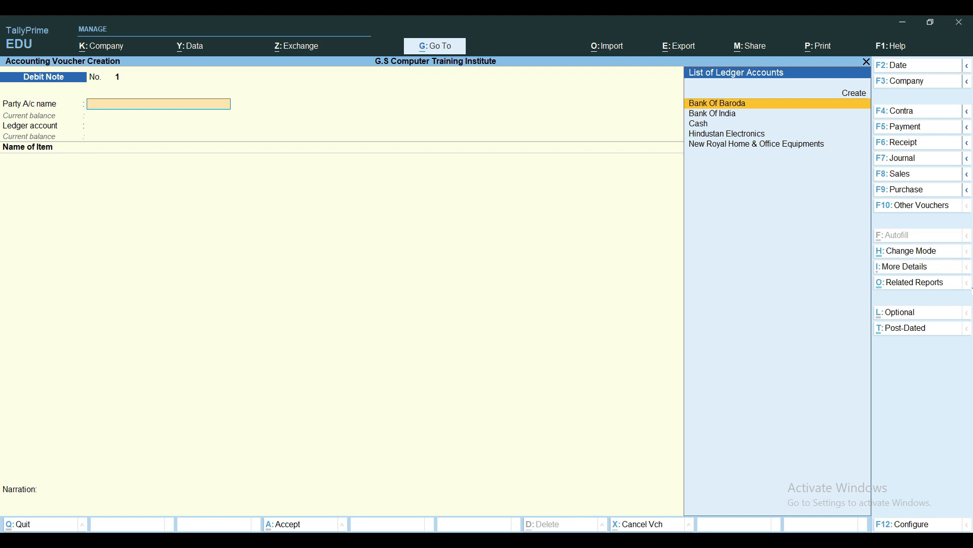
key("Down")
key("Down")
key("Down")
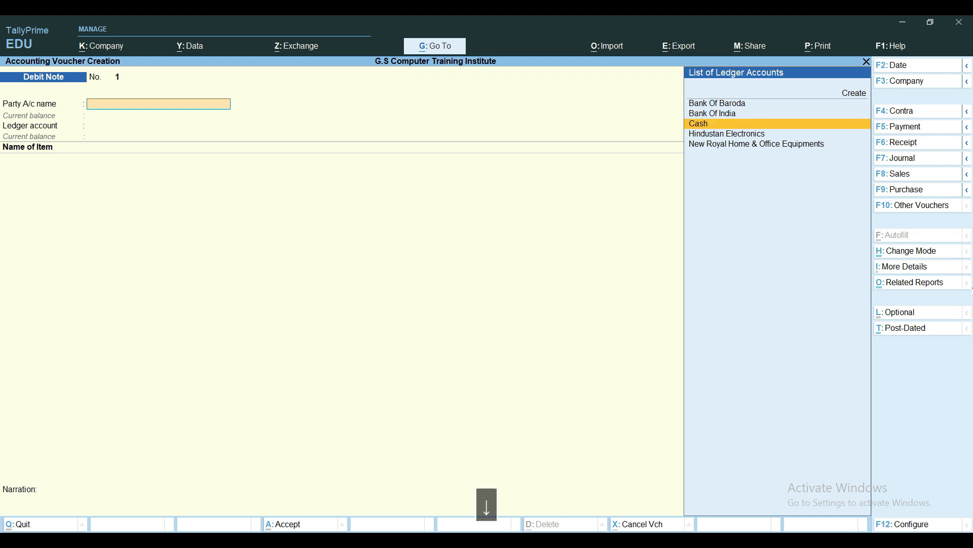
key("Return")
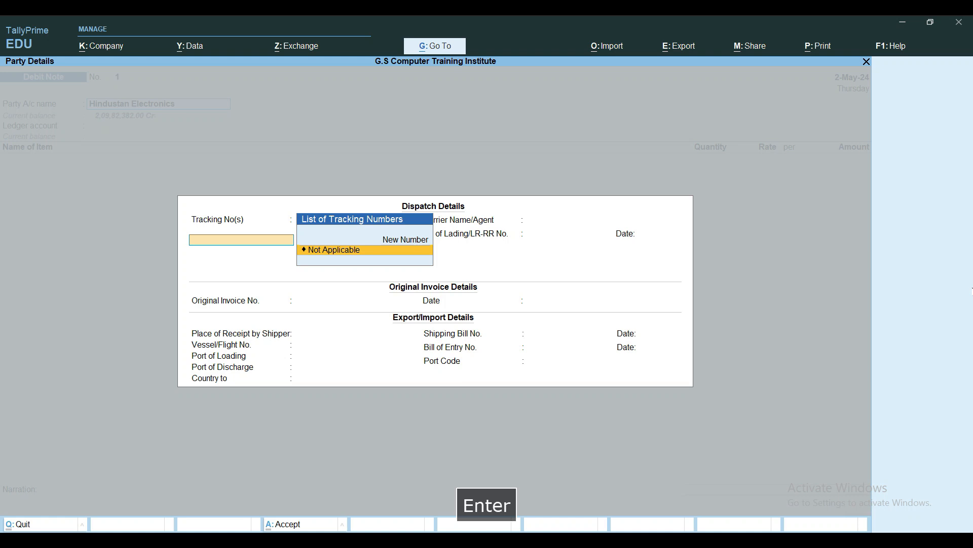
Set the tracking number and destination country to Not Applicable and accept the remaining dispatch, invoice and export details blank
key("Return")
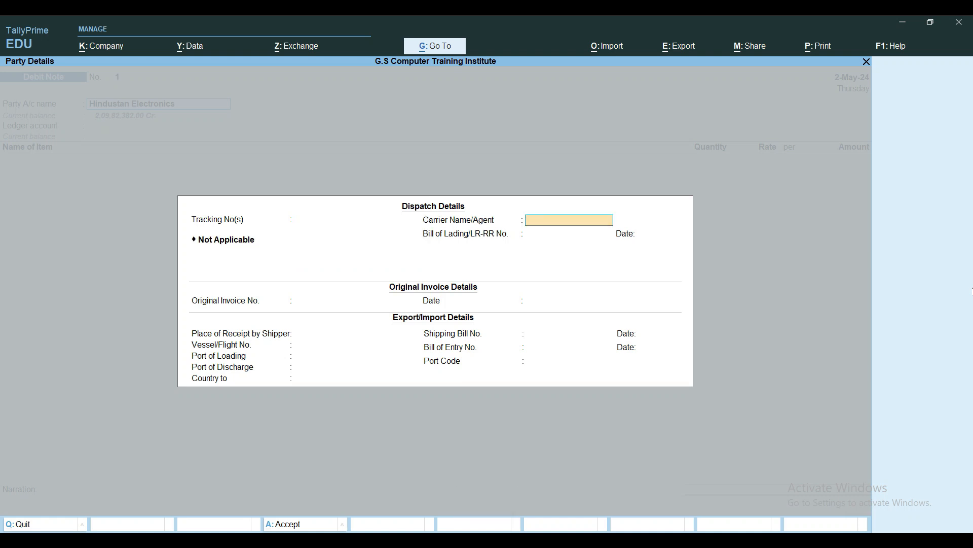
key("Return")
key("Return")
key("Return")
key("Return")
key("Return")
key("Return")
key("Return")
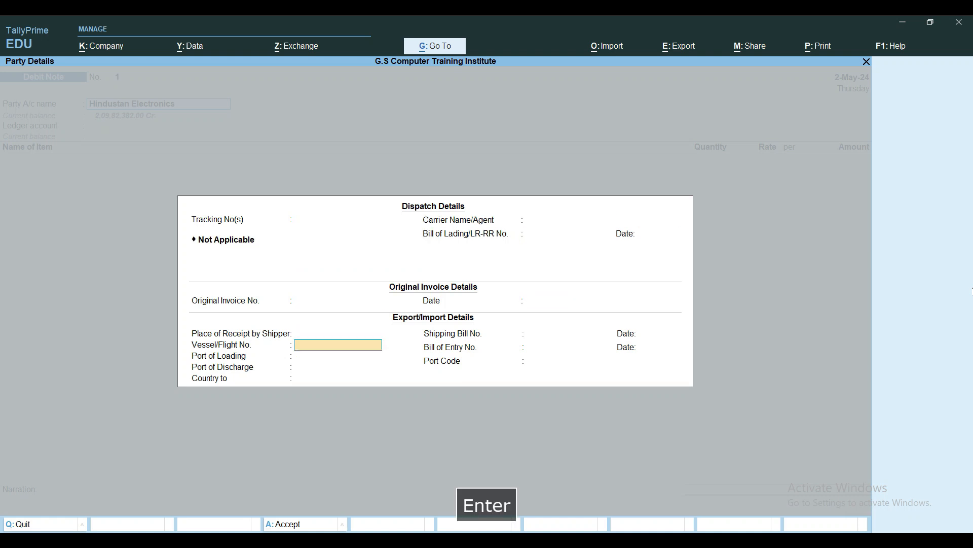
key("Return")
key("Return")
key("Return")
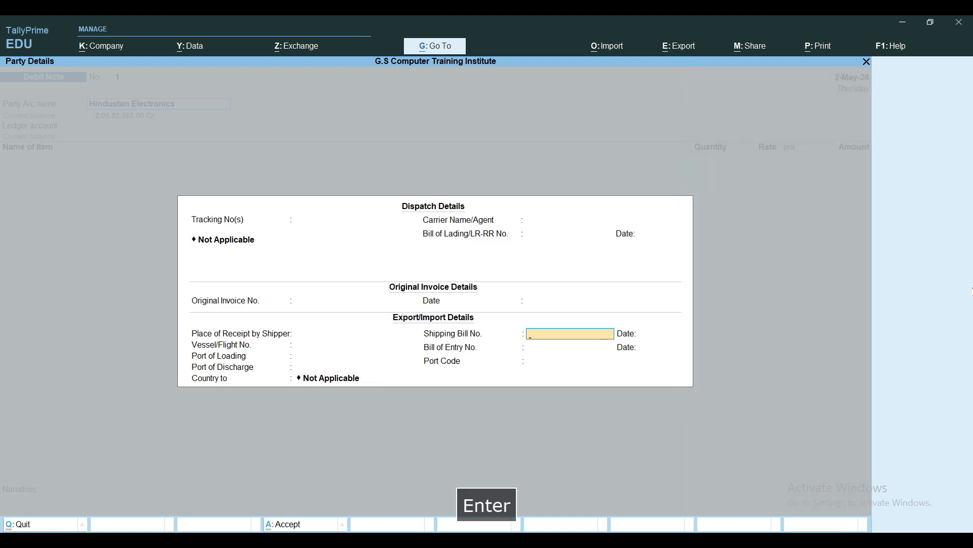
key("Return")
key("Return")
key("Return")
key("Return")
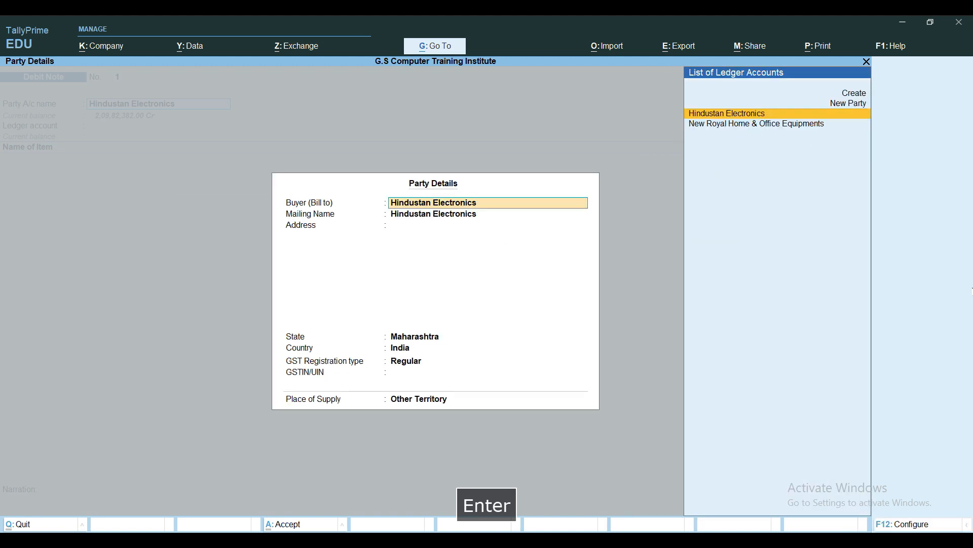
Keep Hindustan Electronics as the buyer and set the place of supply to Uttar Pradesh in the party details
key("Return")
key("Return")
key("Return")
key("Return")
key("Return")
key("Return")
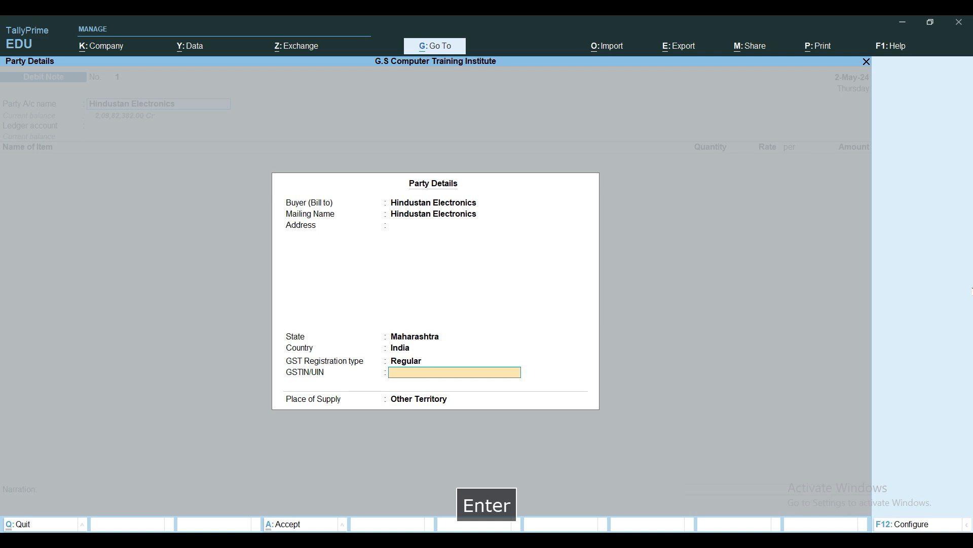
type("Ut")
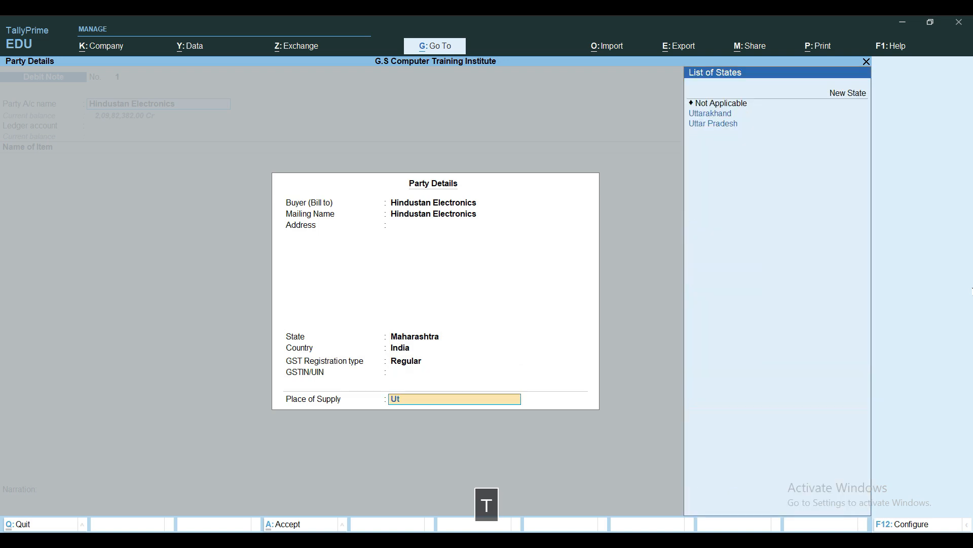
key("Down")
key("Down")
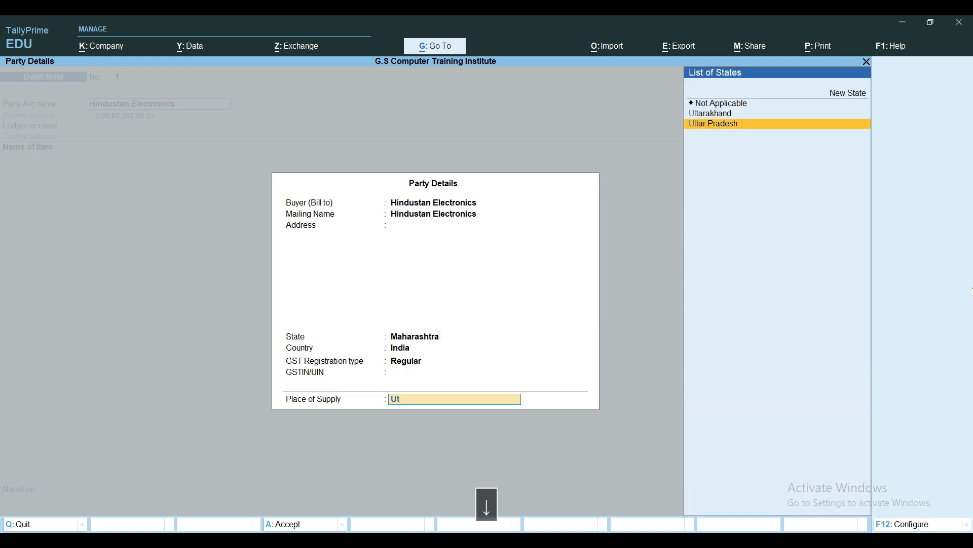
key("Return")
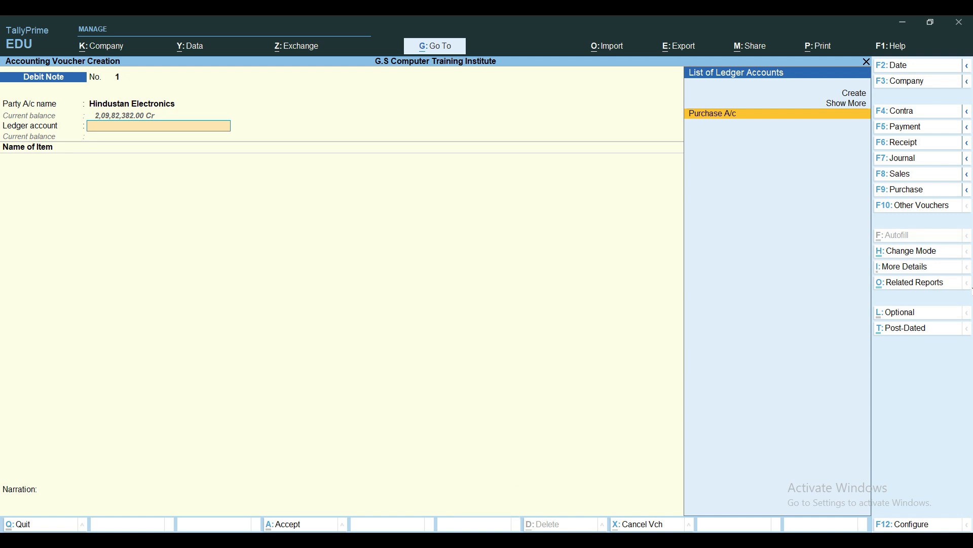
Create a new ledger named Purchase Return under the Purchase Accounts group from the debit note's ledger account field
key("alt+c")
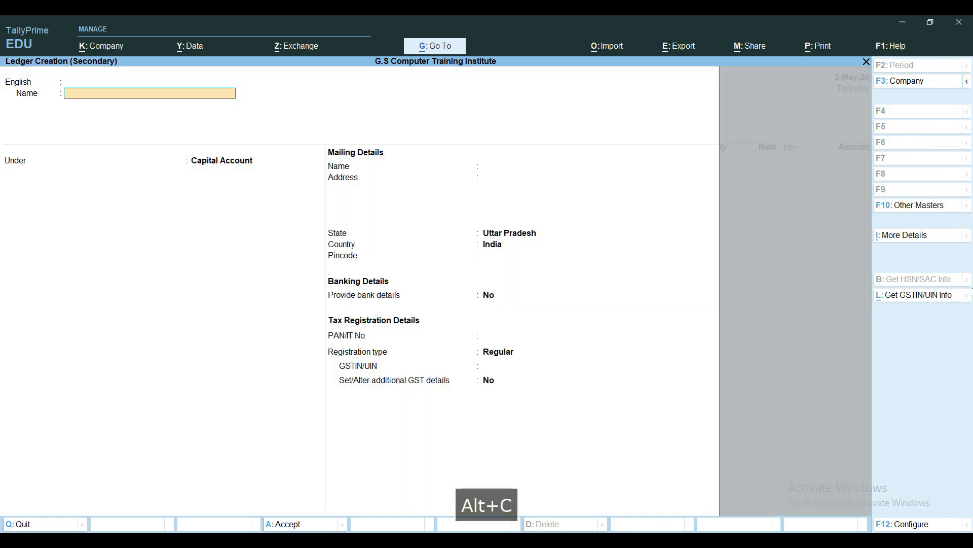
type("P")
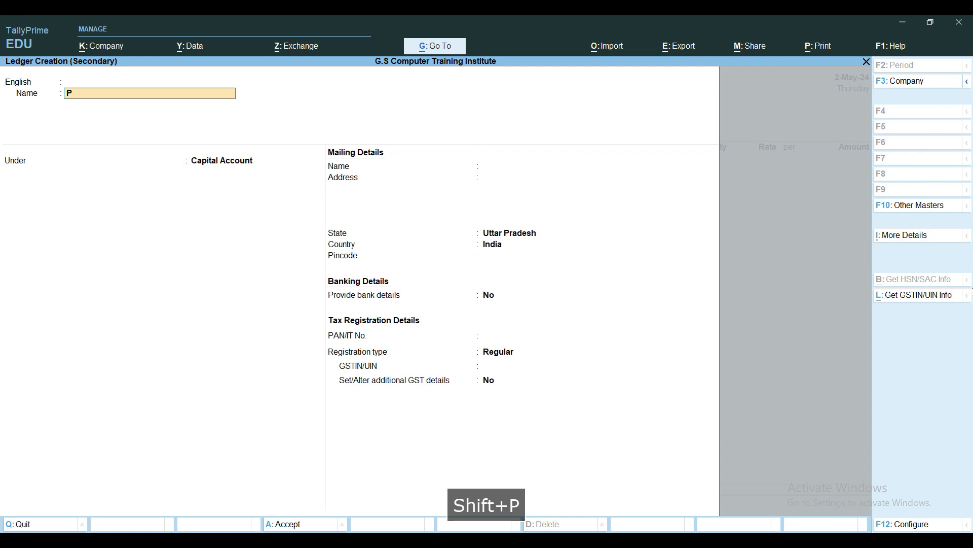
type("urchase ")
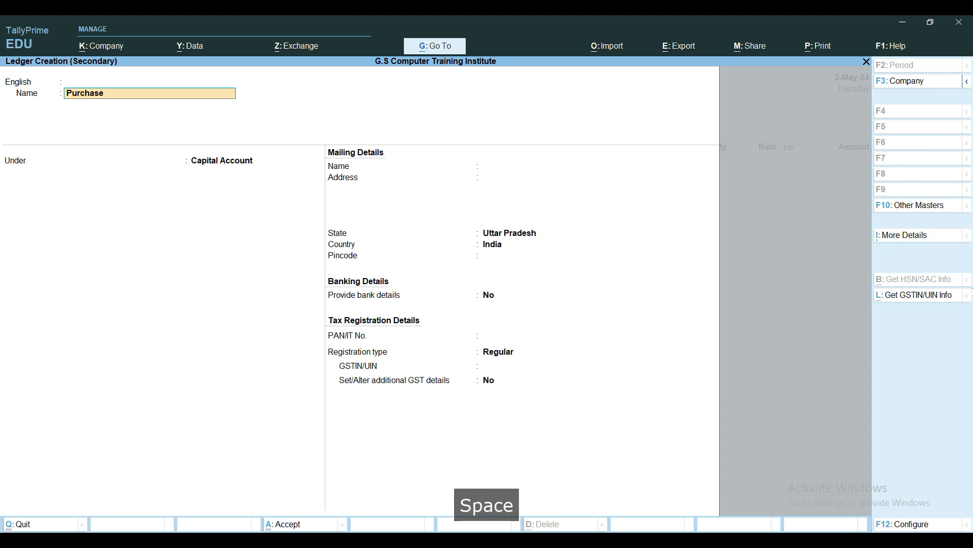
type("Return")
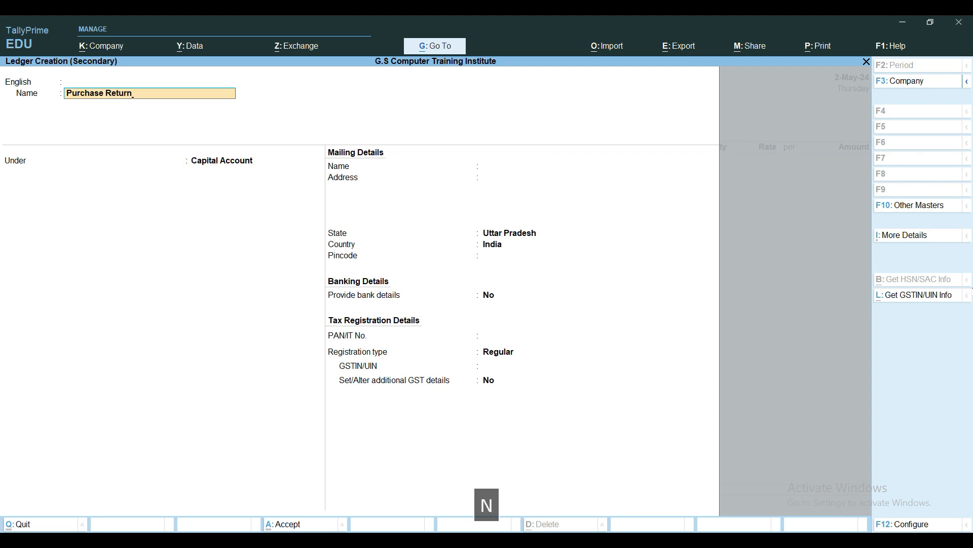
key("Return")
key("Return")
key("Return")
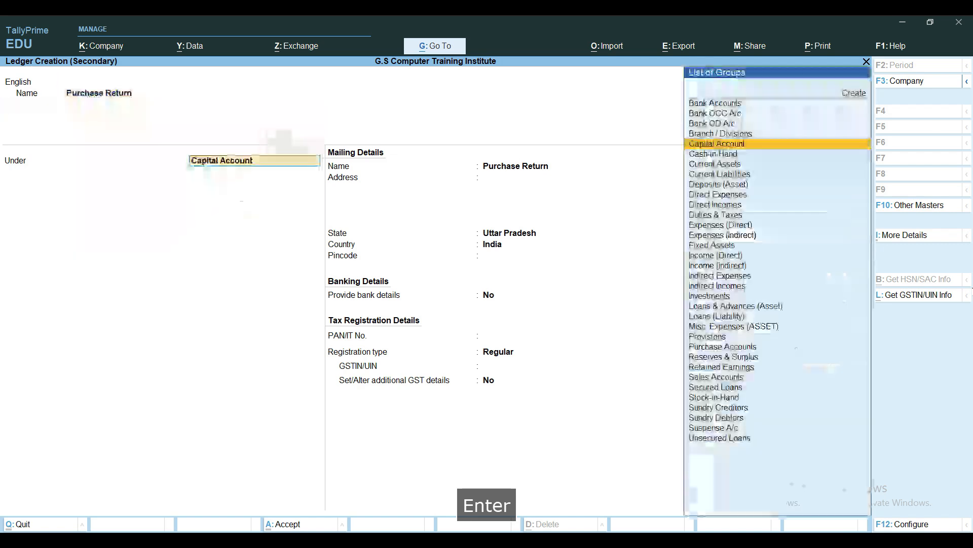
type("Pur")
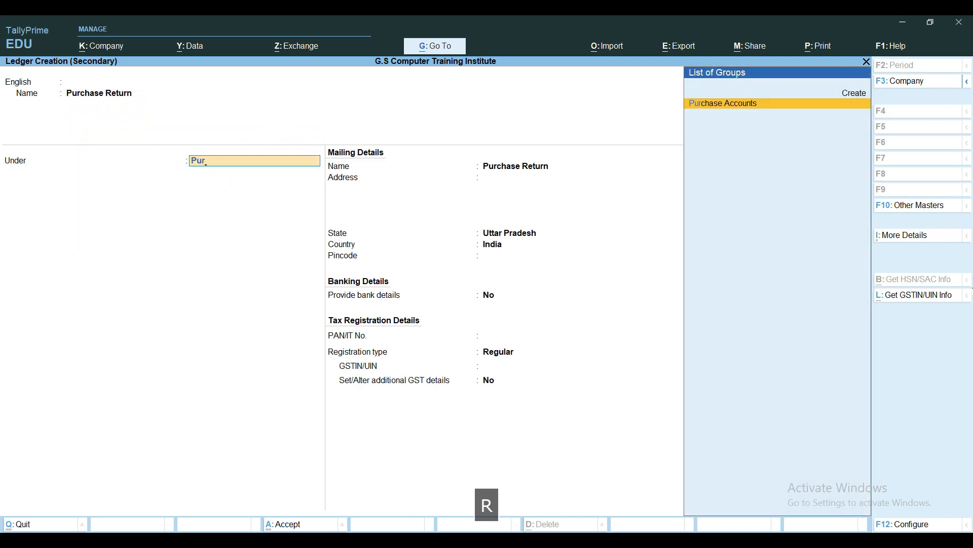
key("Return")
key("Return")
key("Return")
key("Return")
key("Return")
key("Return")
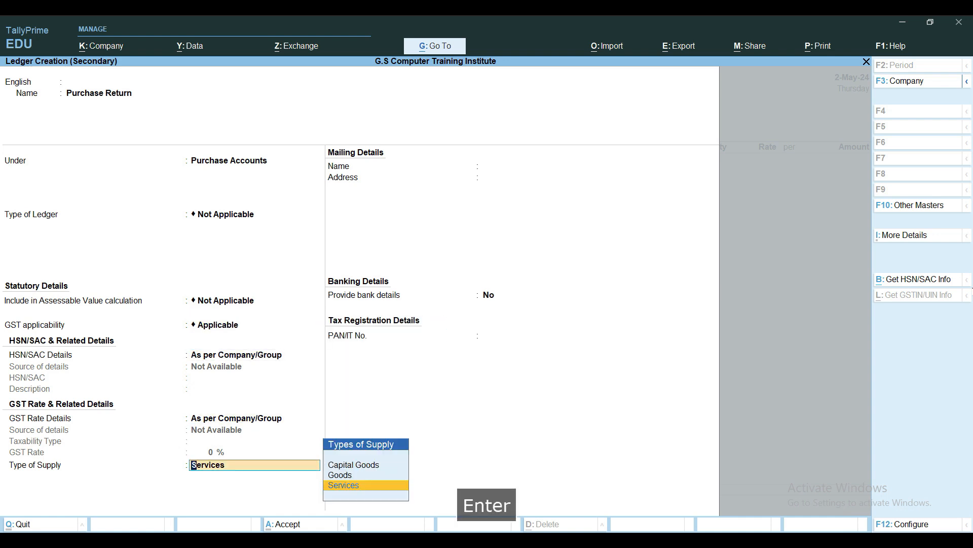
Keep the default GST settings, set the ledger's type of supply to Goods, and save the ledger
key("Up")
key("Return")
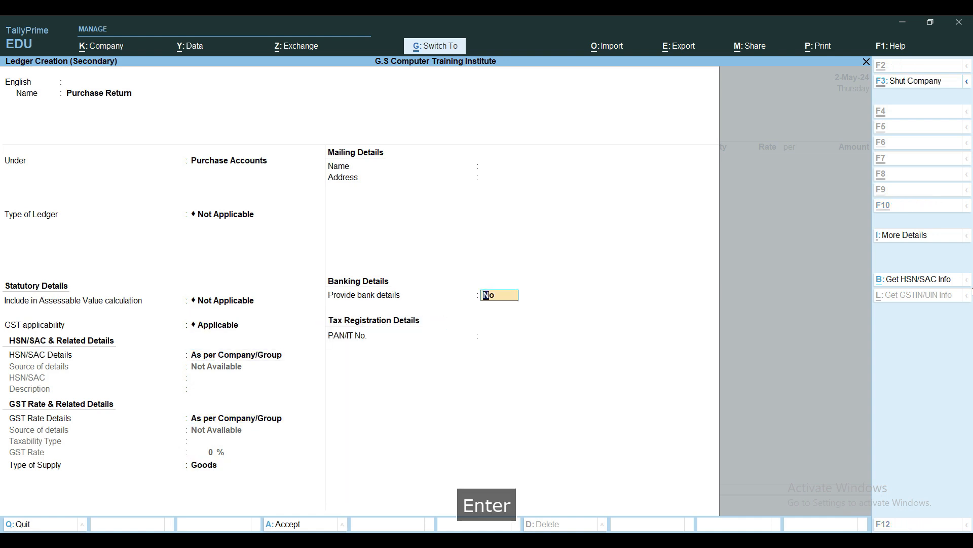
key("ctrl+a")
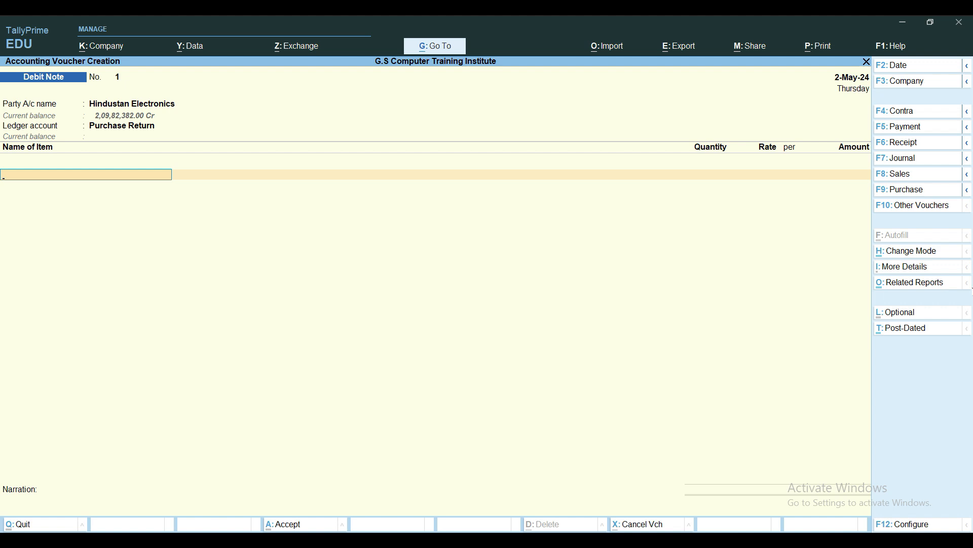
Select Refrigerator Onida as the first stock item of the debit note
key("space")
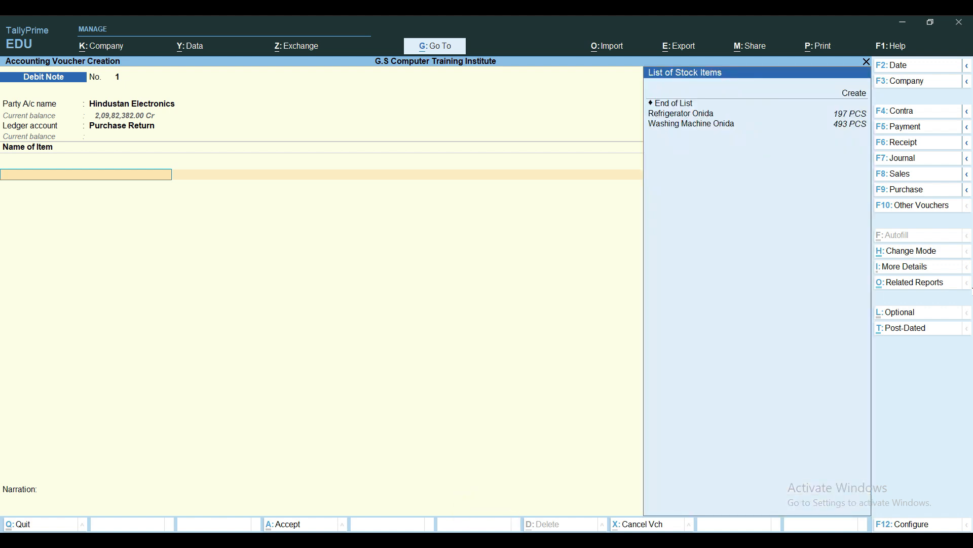
key("Down")
key("Down")
key("Down")
key("Return")
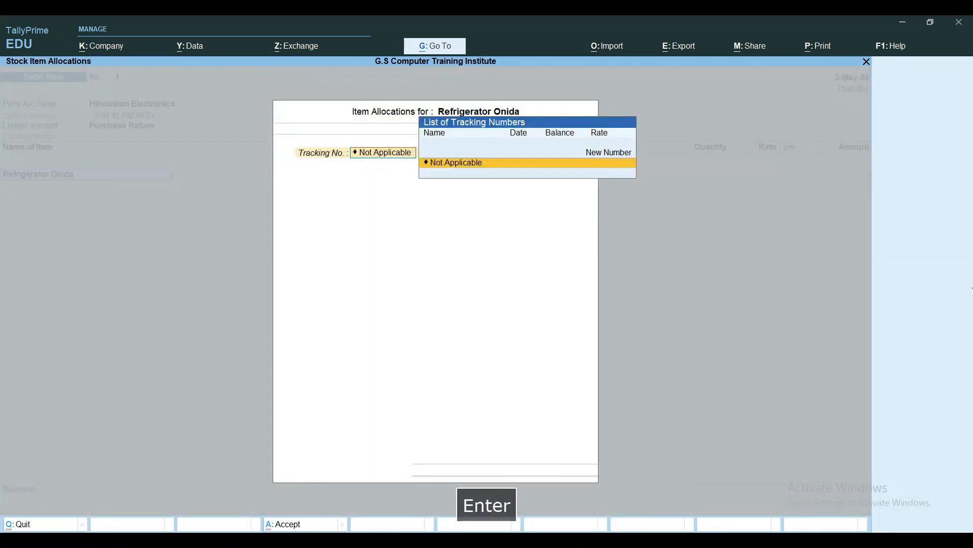
Allocate 2 PCS of Refrigerator Onida without a tracking or order number, keeping the default rate and the GST details as per masters/company
key("Return")
key("Return")
type("2")
key("Return")
key("Return")
key("Return")
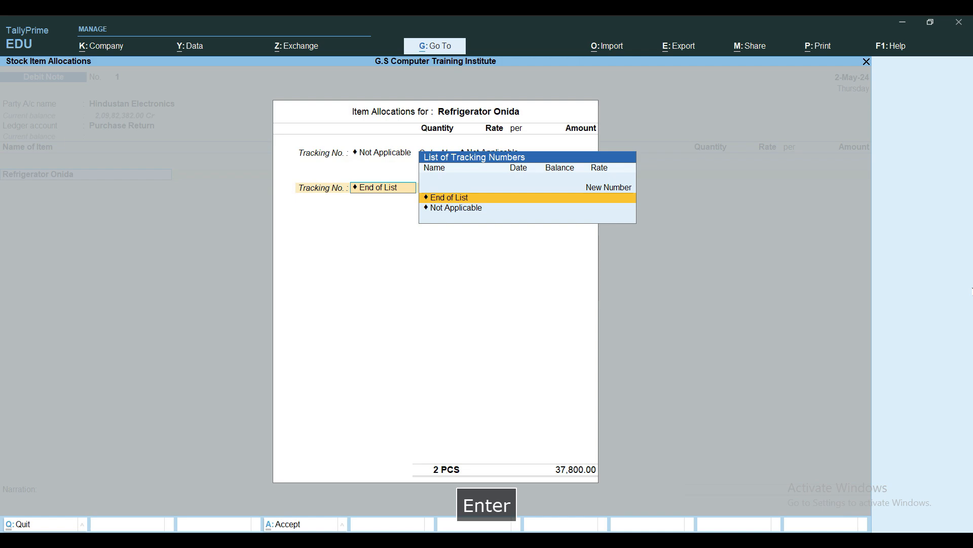
key("Return")
key("Return")
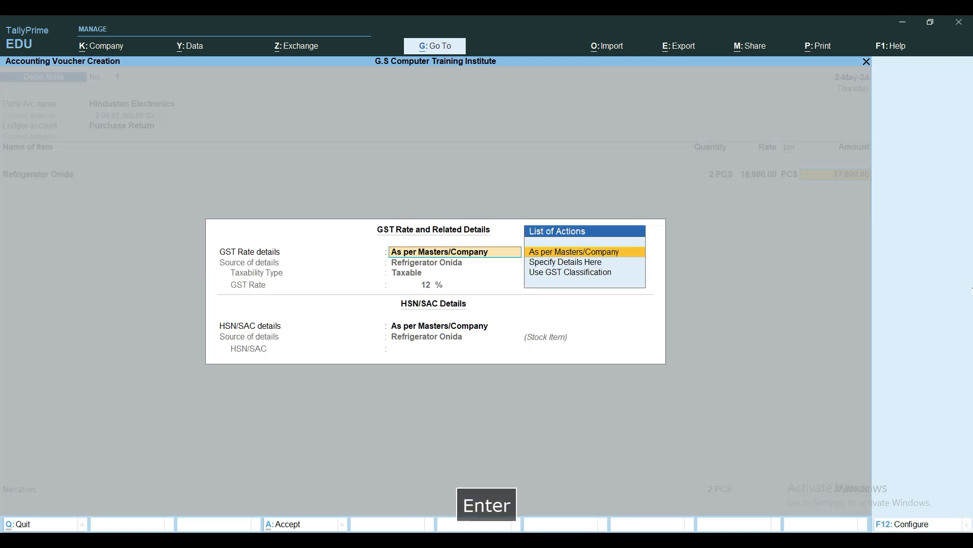
key("Return")
key("Return")
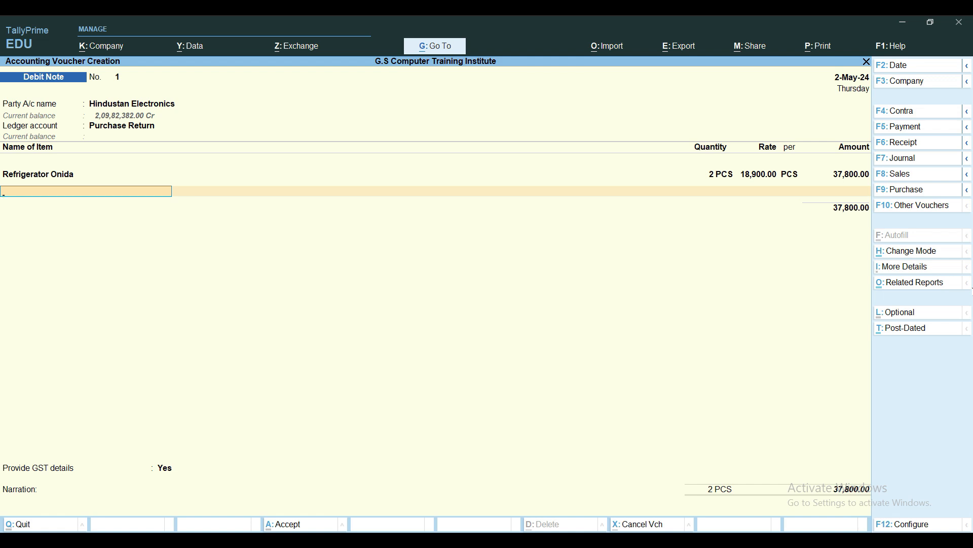
Add Washing Machine Onida as the second item with tracking and order numbers not applicable and a quantity of 3 PCS
key("space")
key("Down")
key("Down")
key("Down")
key("Down")
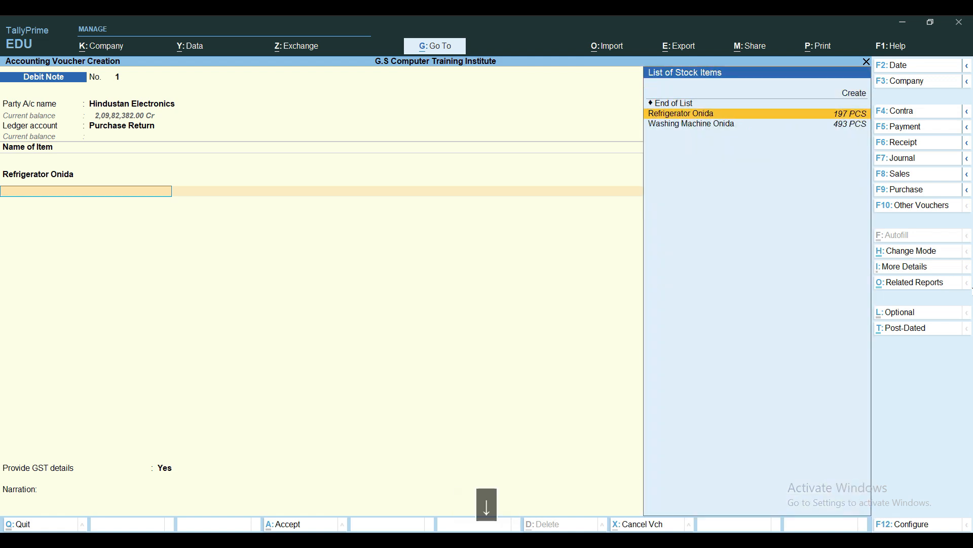
key("Return")
key("Return")
key("Return")
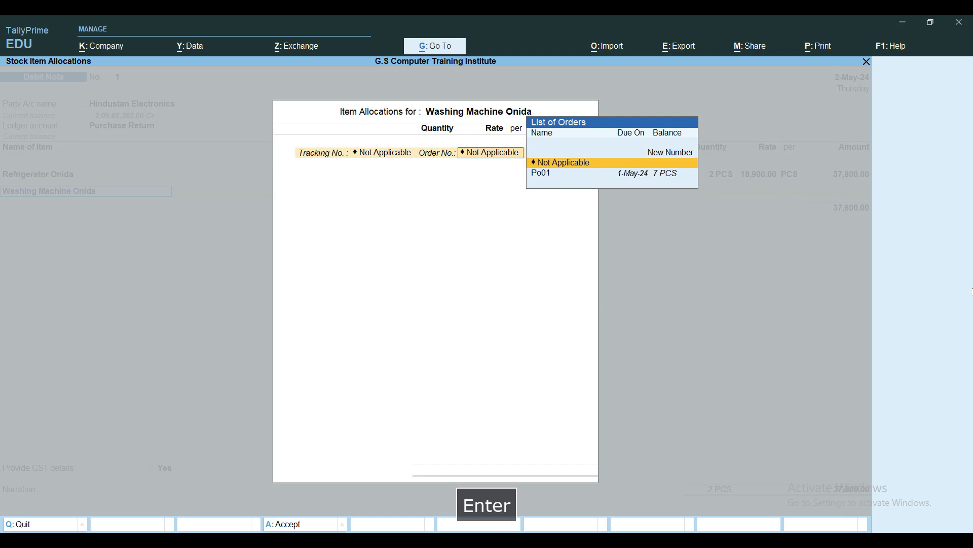
type("3")
key("Return")
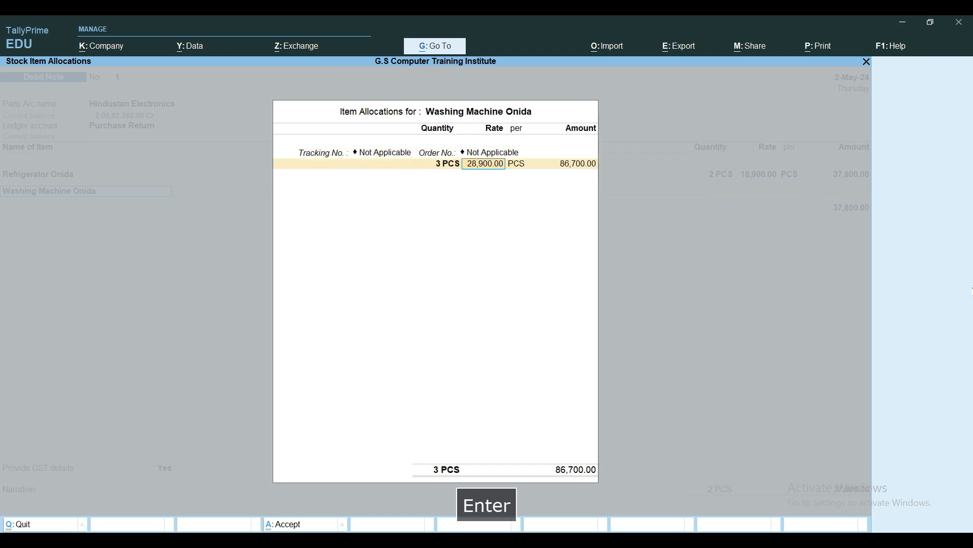
Accept the washing machine's default rate and amount, keeping its GST rate and HSN/SAC details as per masters/company
key("Return")
key("Return")
key("Return")
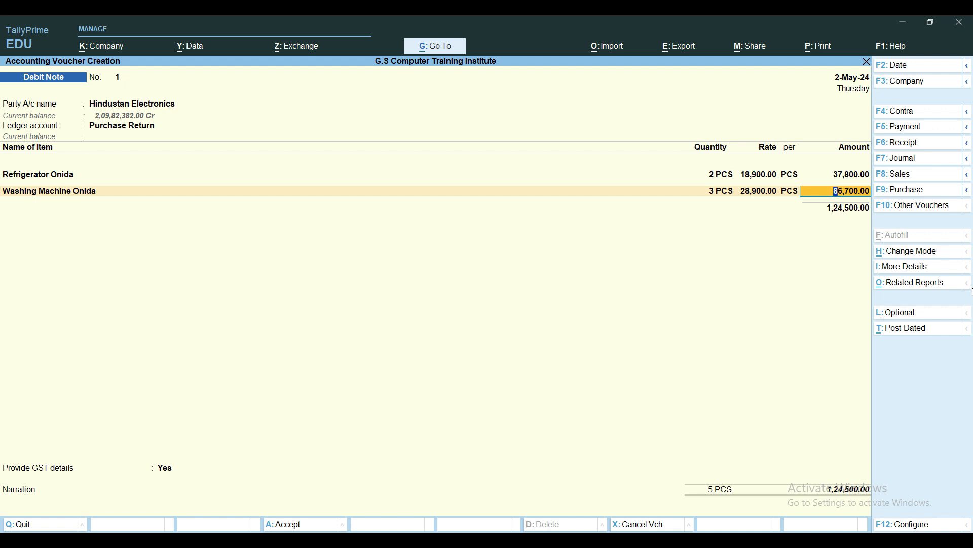
key("Return")
key("Return")
key("Return")
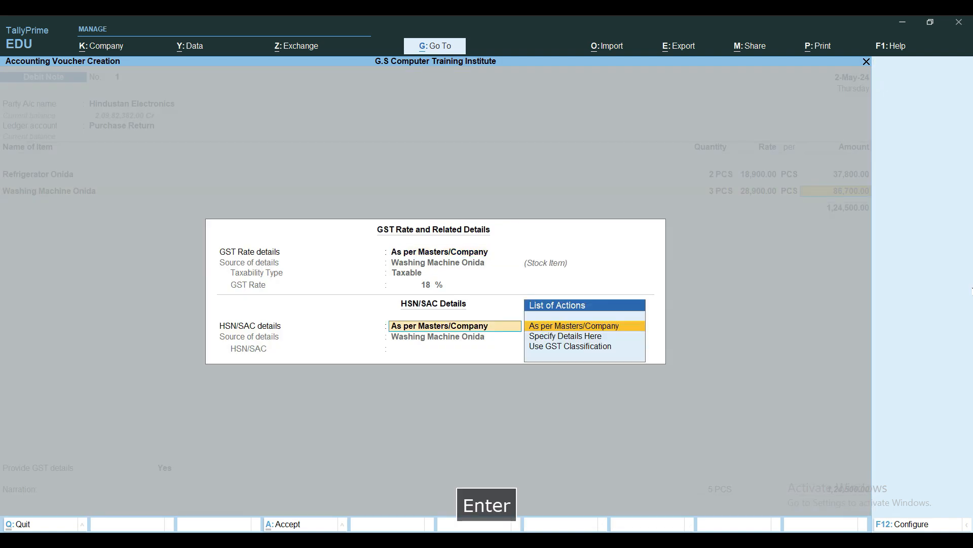
key("Return")
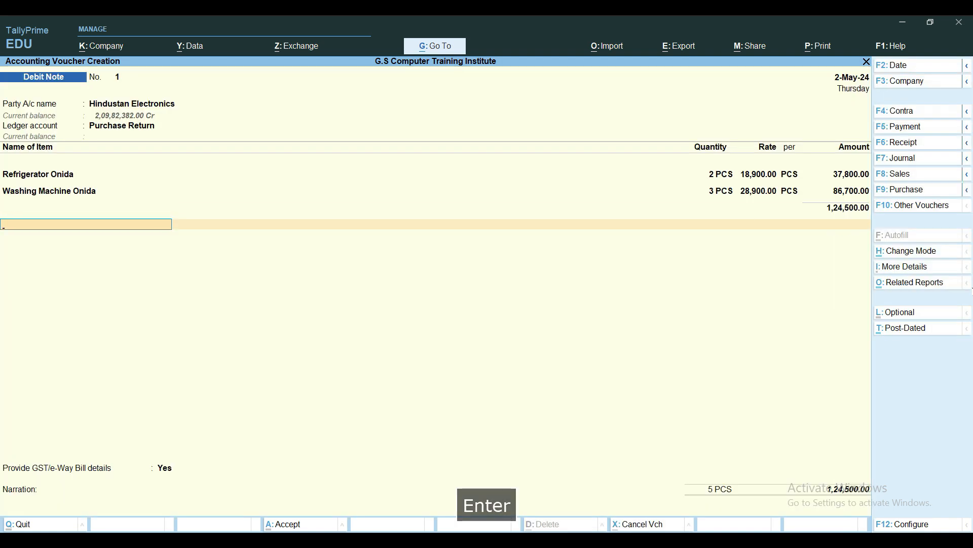
Create a new ledger named Output IGST under the Duties & Taxes group from the debit note
key("alt+c")
type("Output IGST")
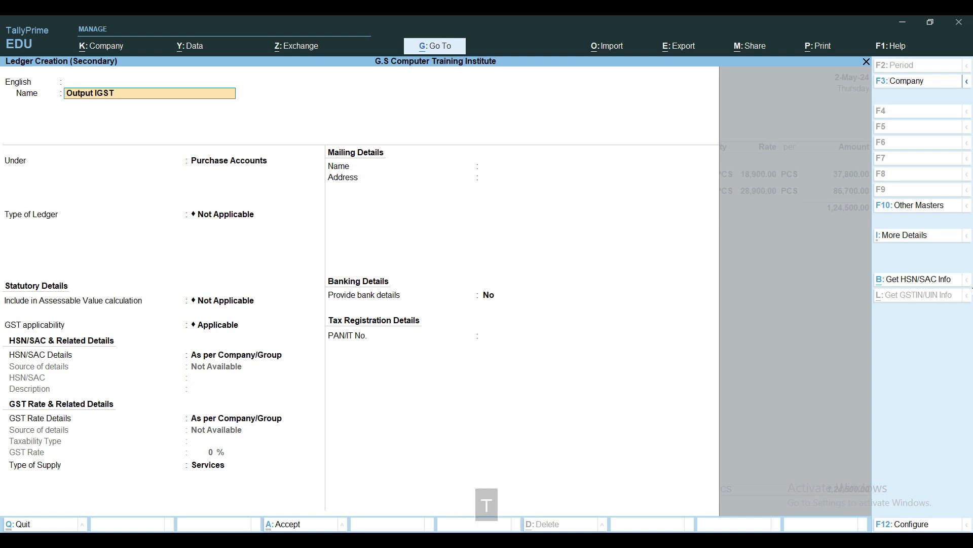
key("Return")
key("Return")
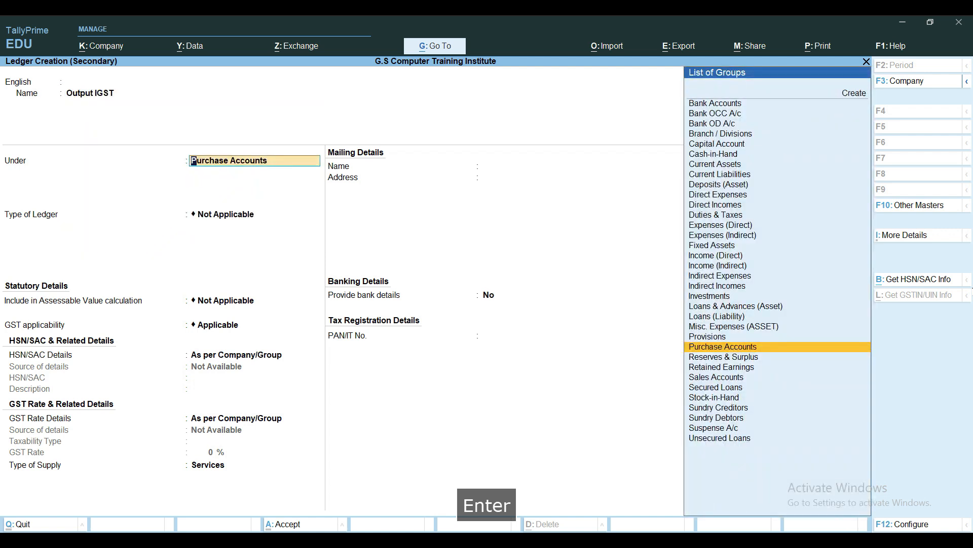
type("Du")
key("Return")
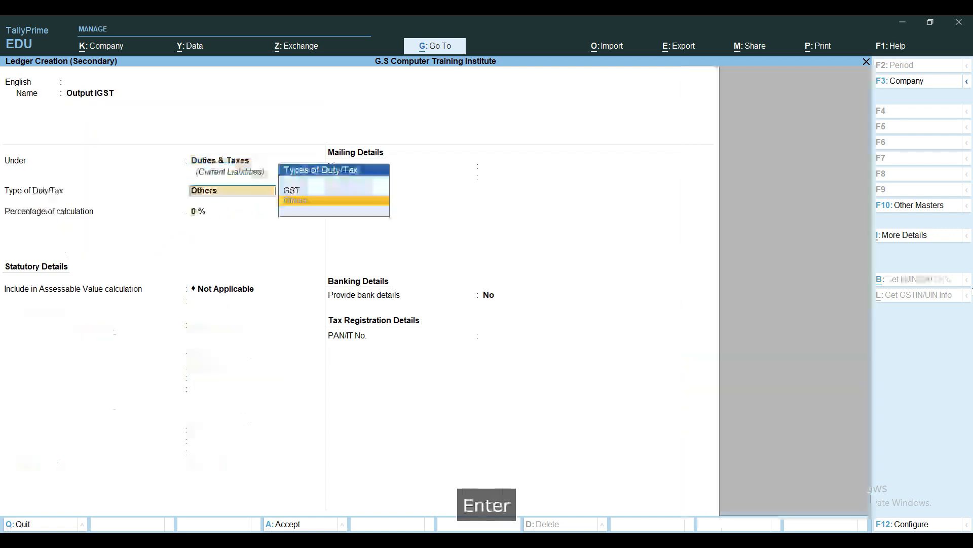
Set the new ledger's type of duty/tax to GST and its tax type to IGST, and save it
key("Up")
key("Return")
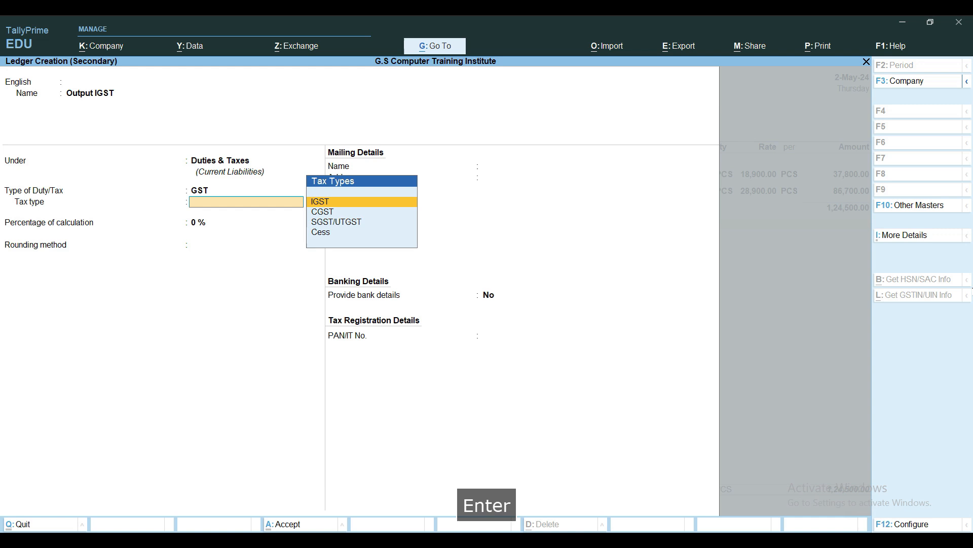
key("Return")
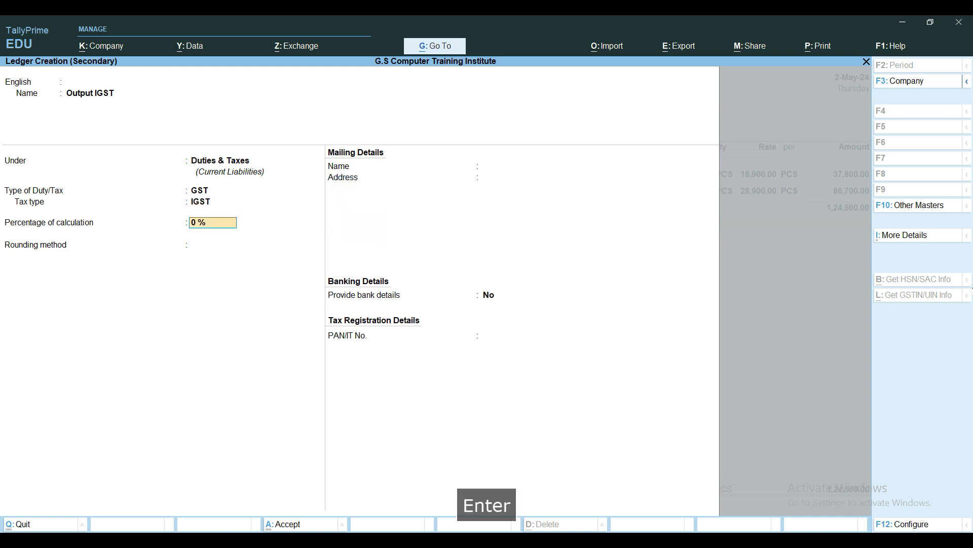
key("ctrl+a")
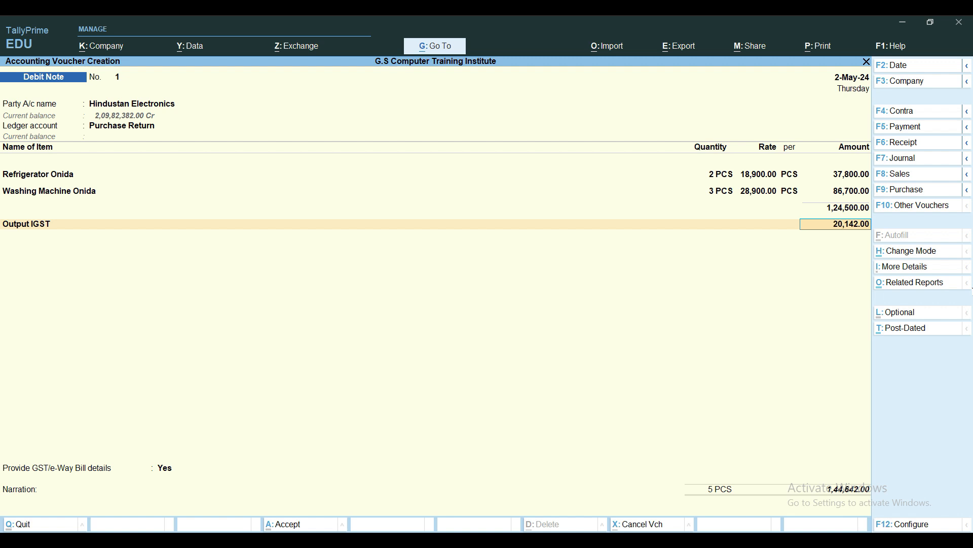
Accept the calculated Output IGST amount and set Provide GST/e-Way Bill details to No
key("Return")
key("Return")
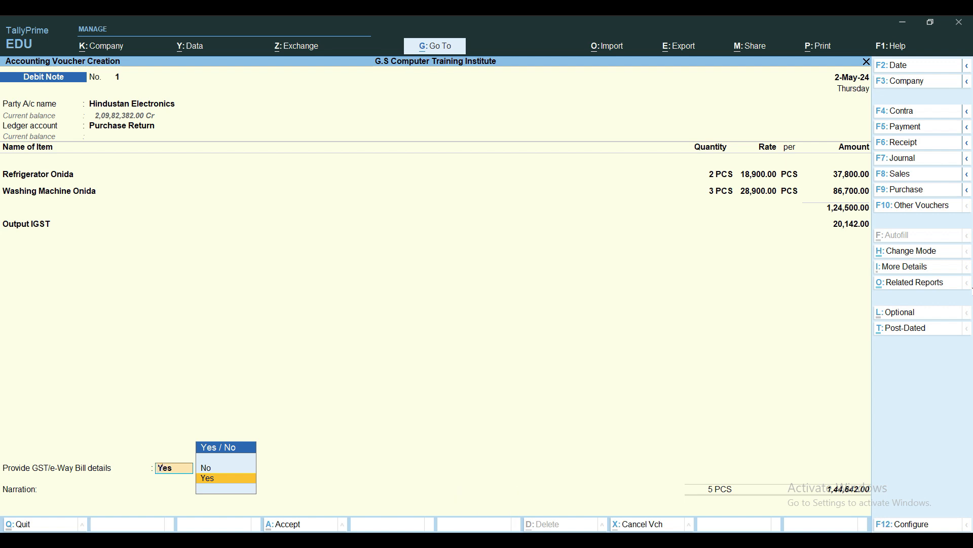
key("Up")
key("Return")
Adjust the debit note amount against the supplier's existing bill using the Agst Ref method in the bill-wise details
key("Return")
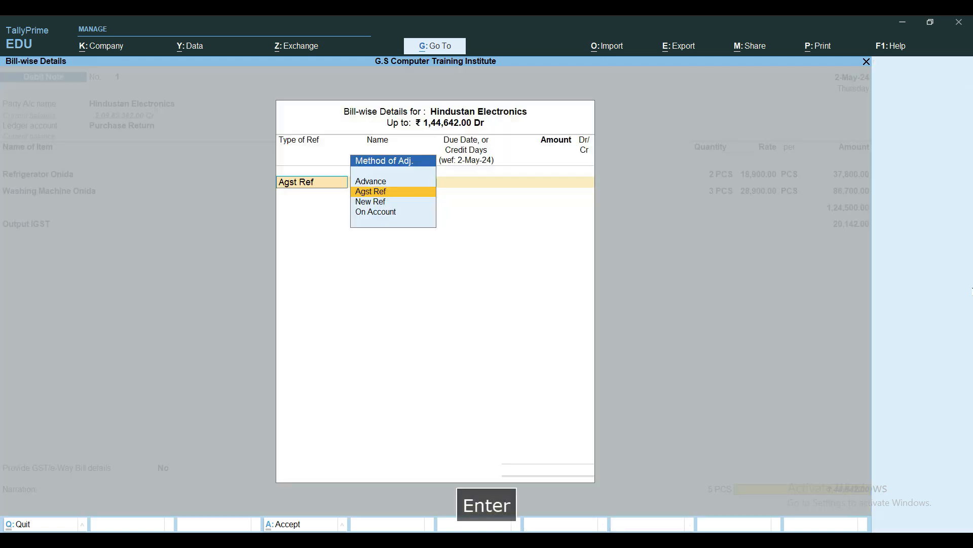
key("Return")
key("Return")
key("Return")
key("Return")
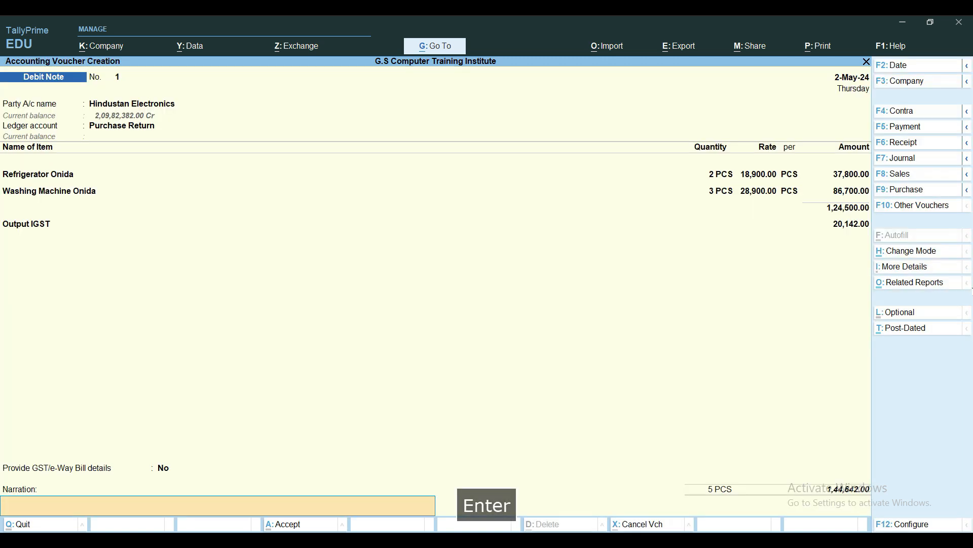
Begin the narration with "Being Debit note issued to Spuulier vide DN no 0001"
type("Bi")
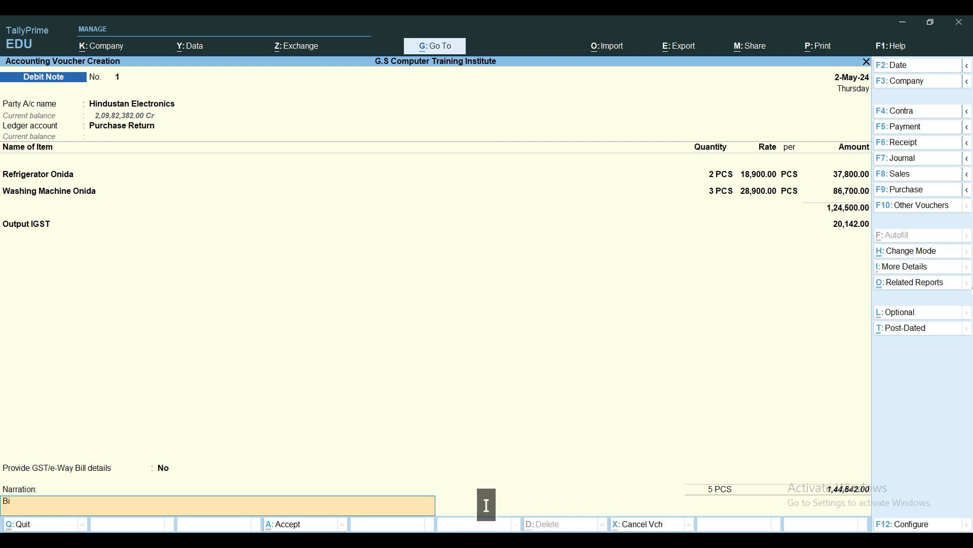
key("BackSpace")
type("eing")
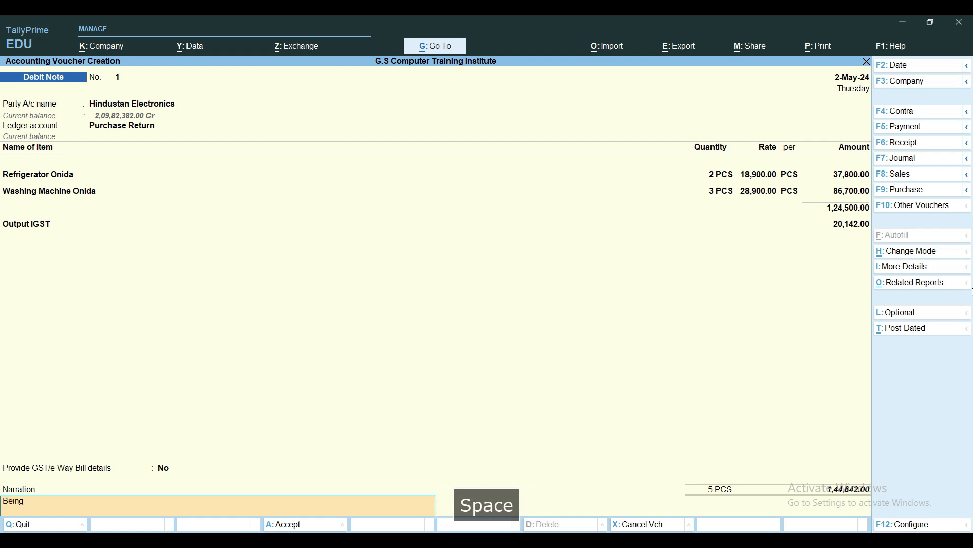
type(" Debit note issued to Spuul")
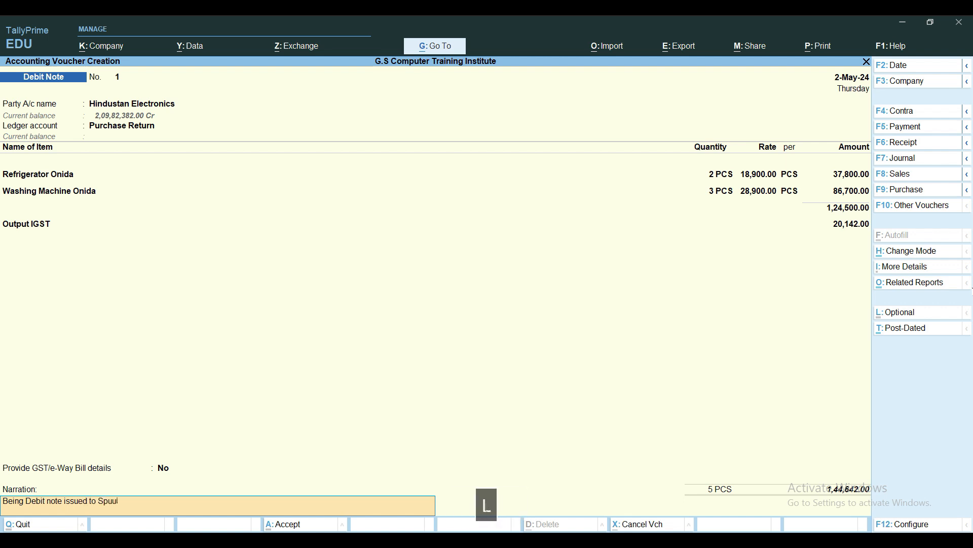
type("ier ")
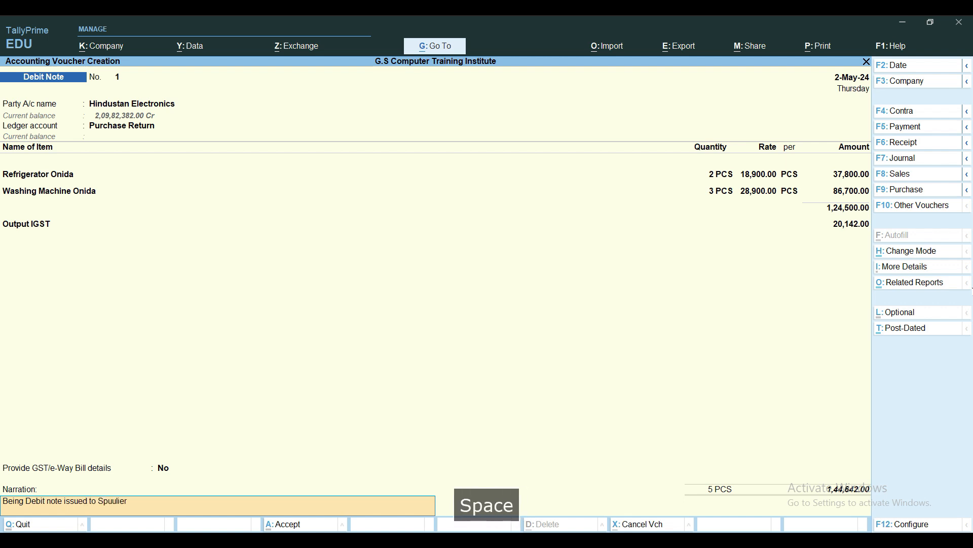
type("vide ")
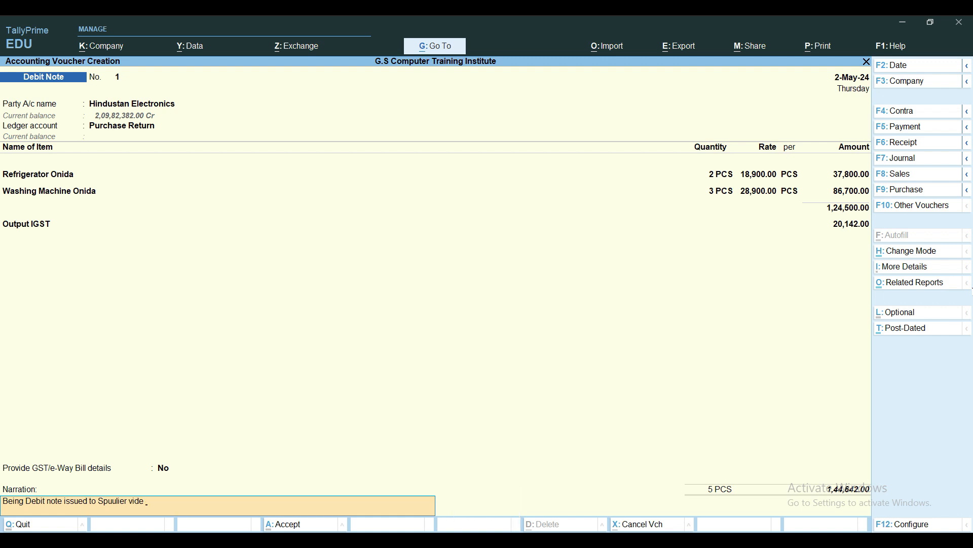
type("DN no ")
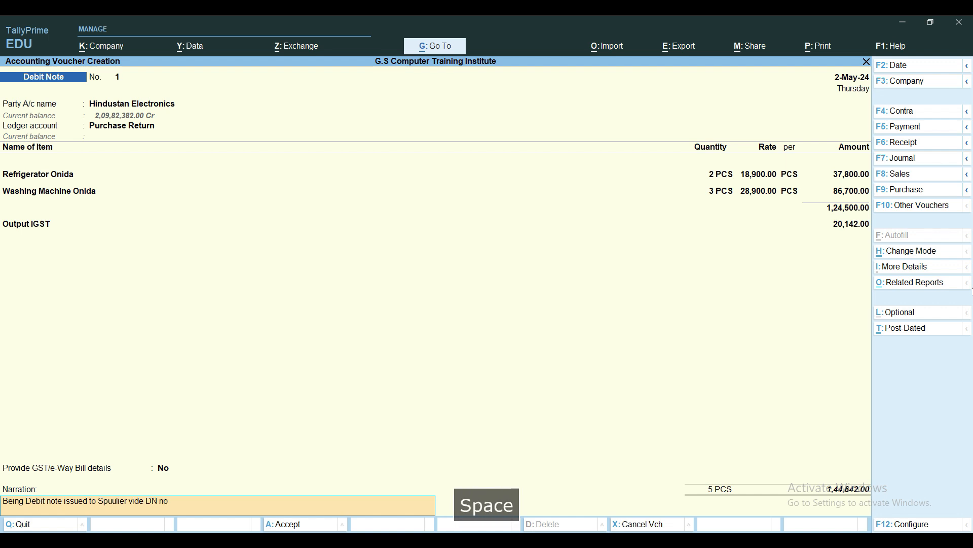
type("000")
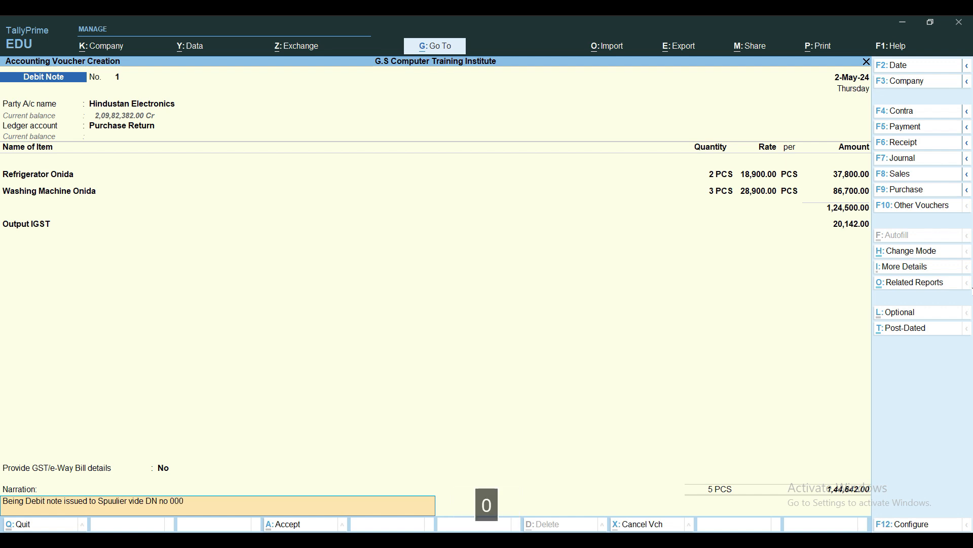
type("1 datede")
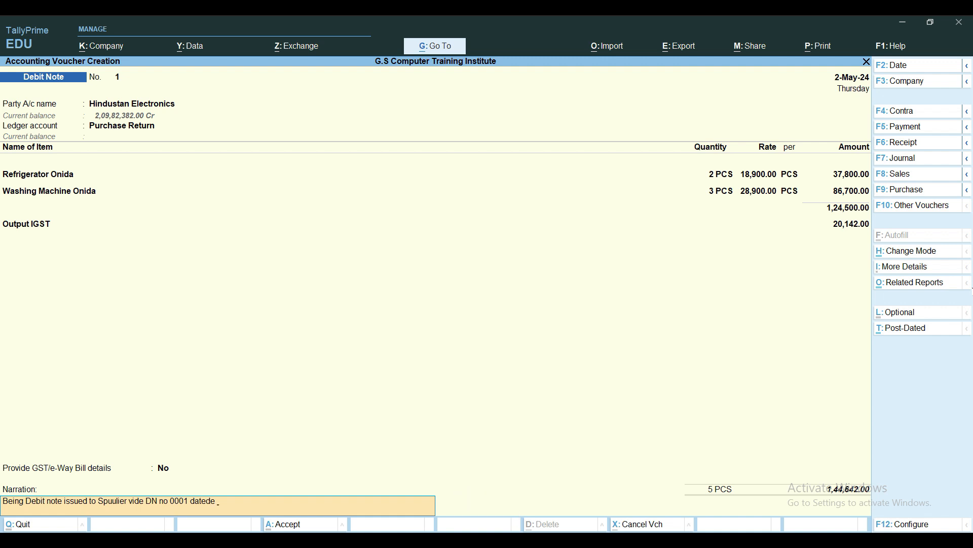
Complete the narration with "Dated- 2.5.2024" and save the debit note
key("BackSpace")
key("BackSpace")
key("BackSpace")
key("BackSpace")
key("BackSpace")
key("BackSpace")
key("BackSpace")
type("Da")
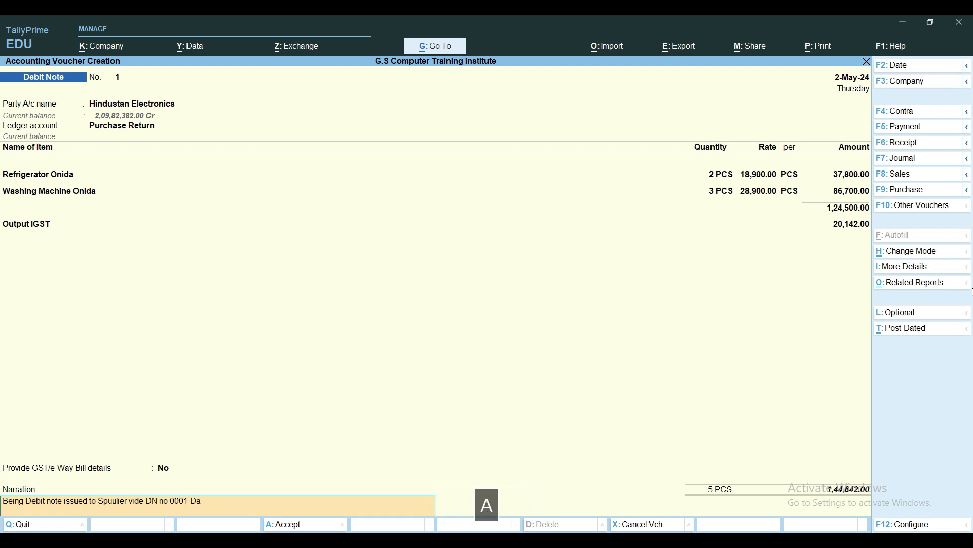
type("ted- 2.5.2024")
key("Return")
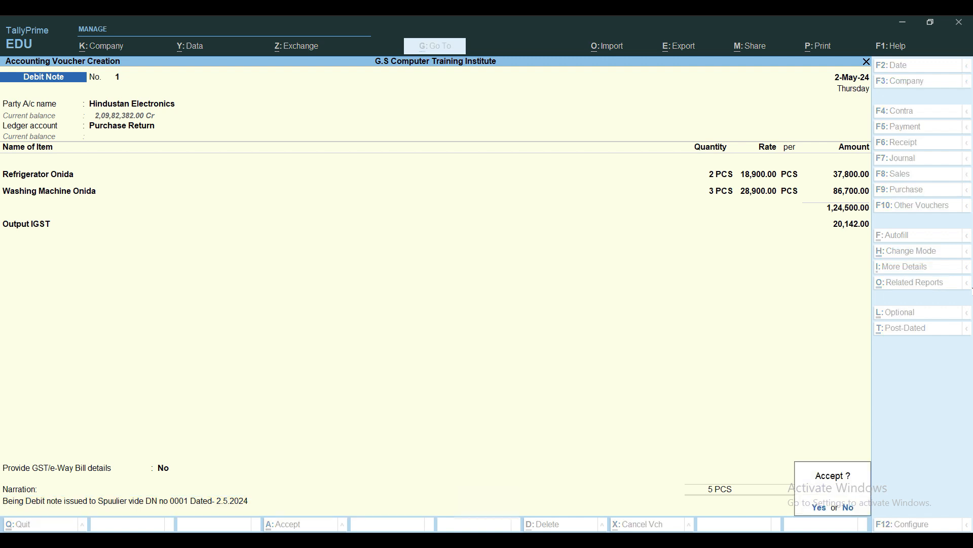
key("y")
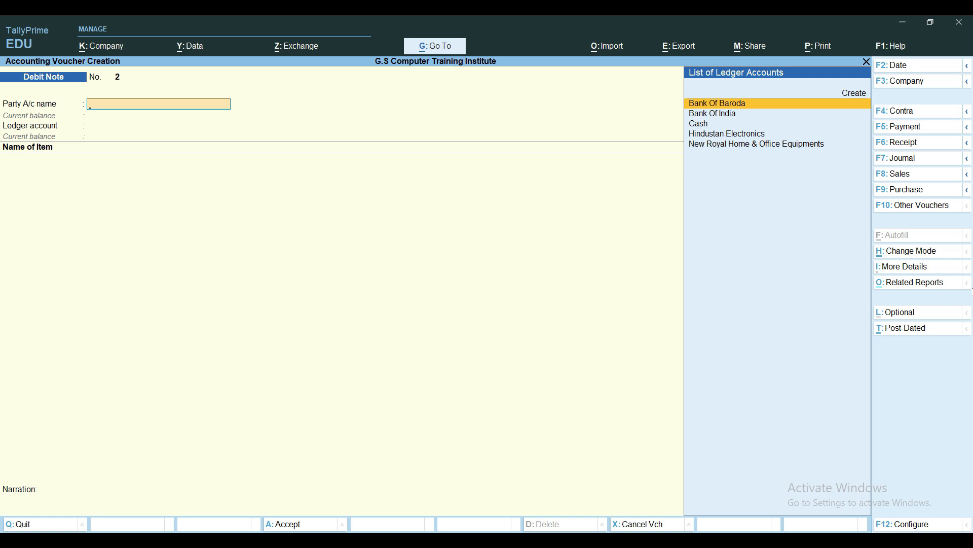
Leave debit note entry and return to the Gateway of Tally
key("Page_Up")
key("Escape")
key("Escape")
key("Escape")
key("Escape")
key("Escape")
key("Escape")
key("Escape")
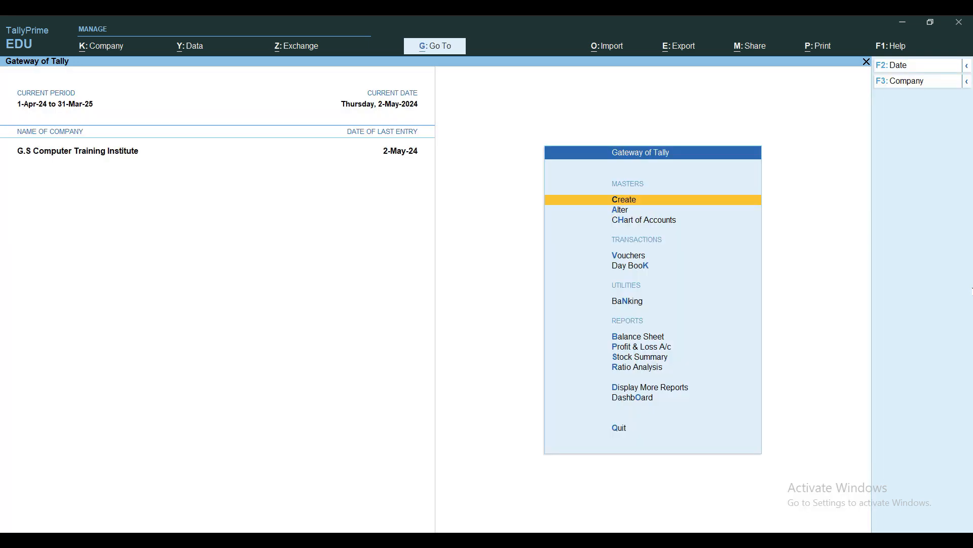
Examine the purchase return and item-wise closing stock in the detailed Profit & Loss A/c, and return to the Gateway of Tally
key("p")
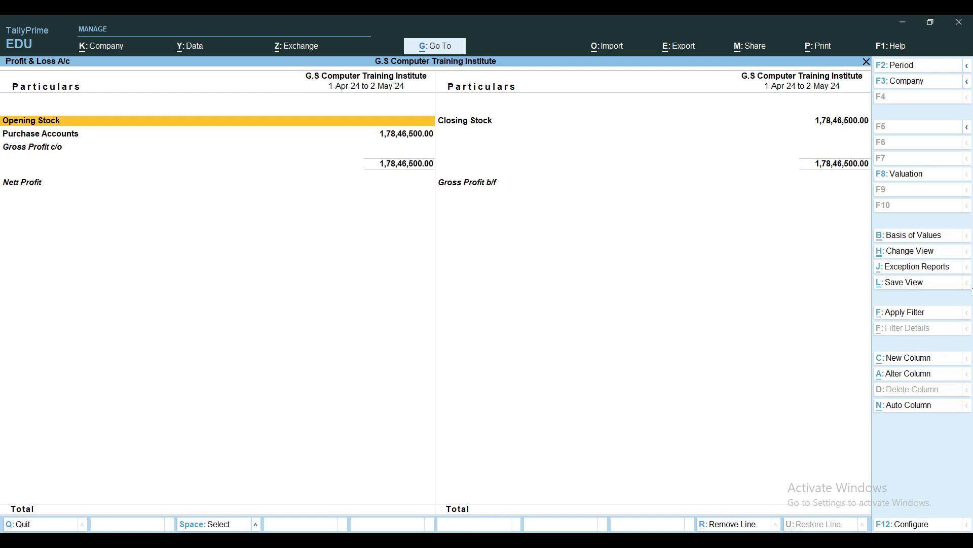
key("alt+F1")
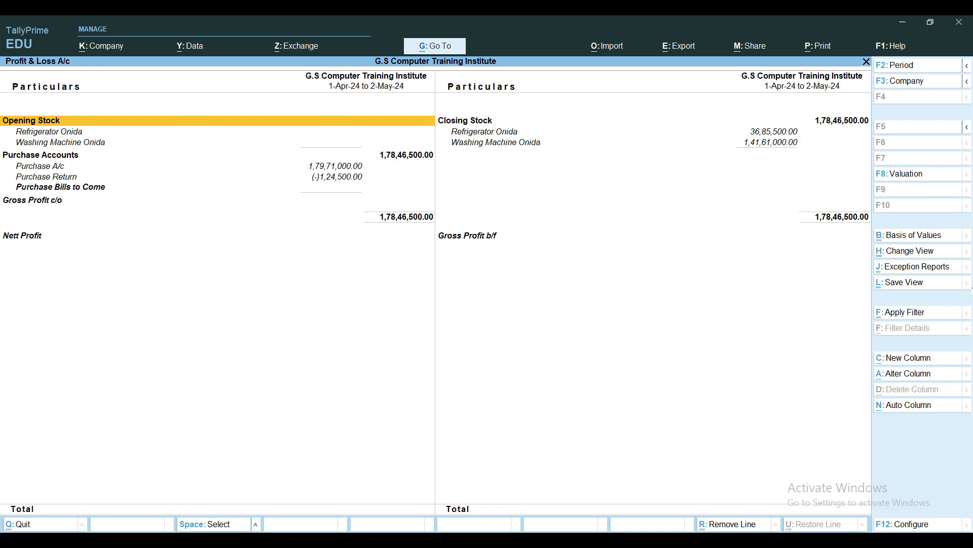
key("Right")
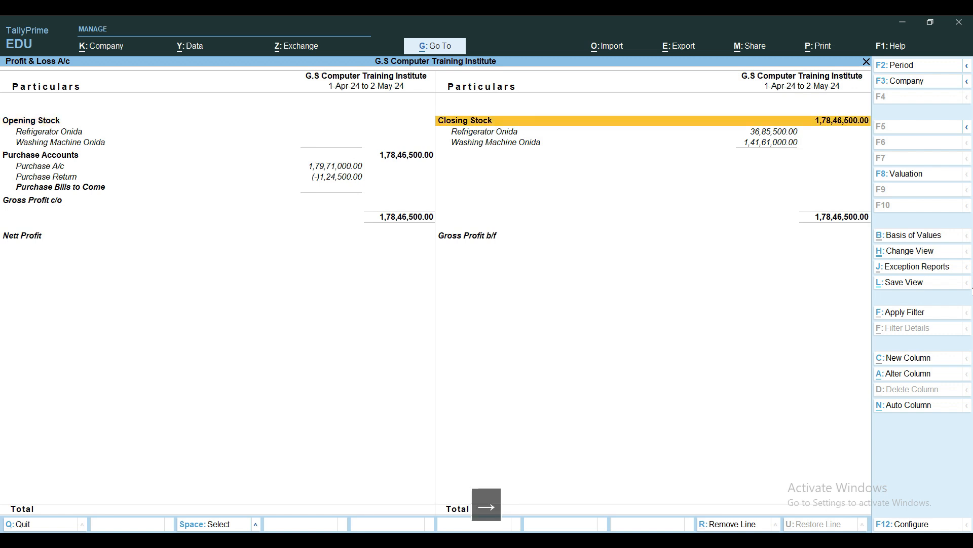
key("Down")
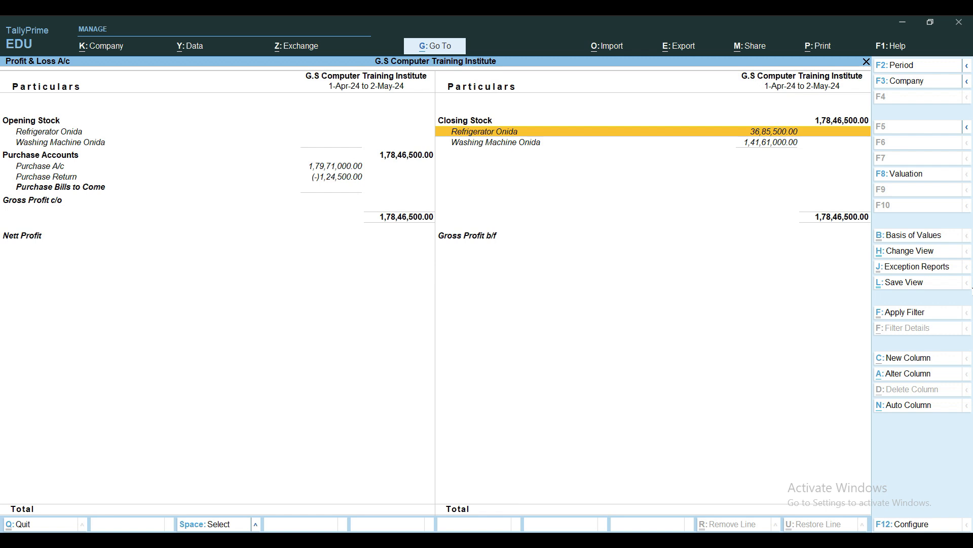
key("Escape")
key("Escape")
key("Escape")
key("Escape")
key("Escape")
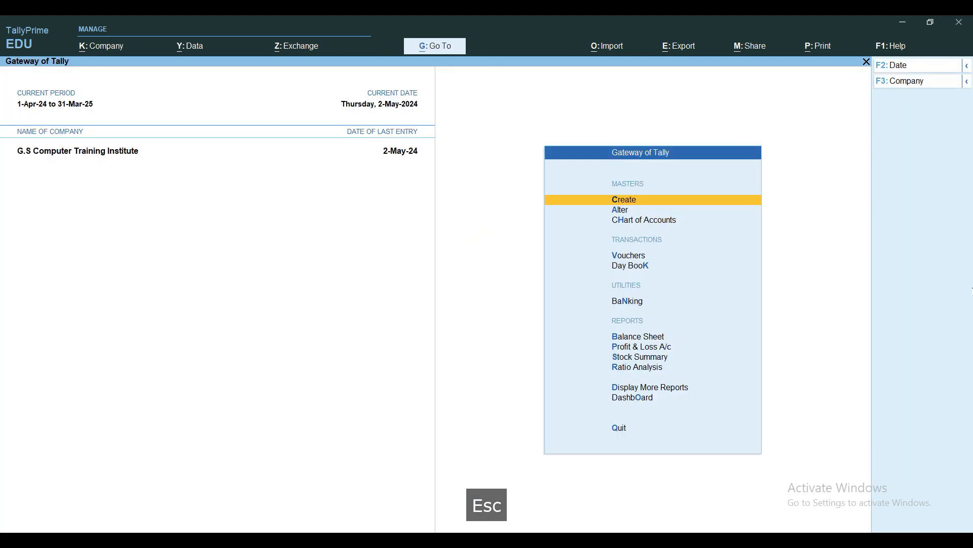
Open the Hindustan Electronics ledger account from the account books to examine its entries
key("d")
key("a")
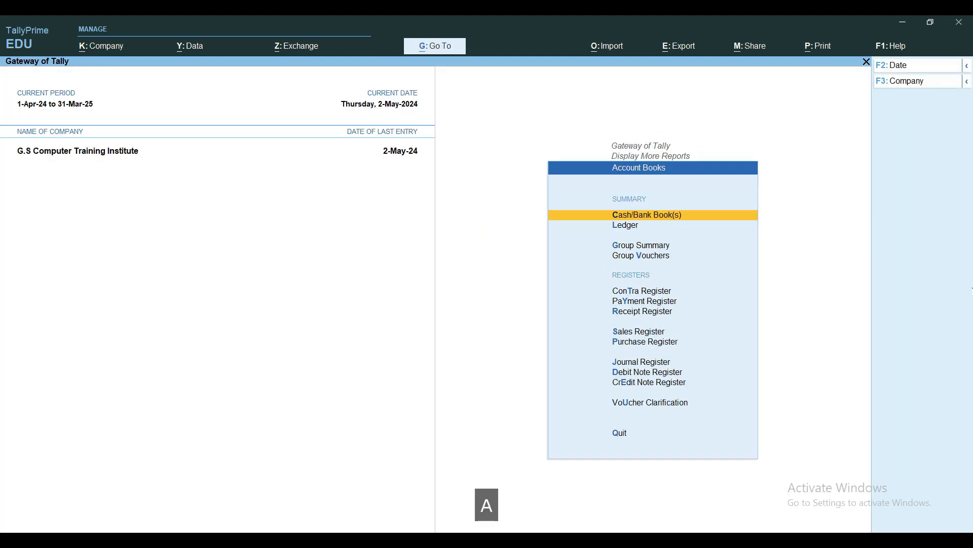
key("l")
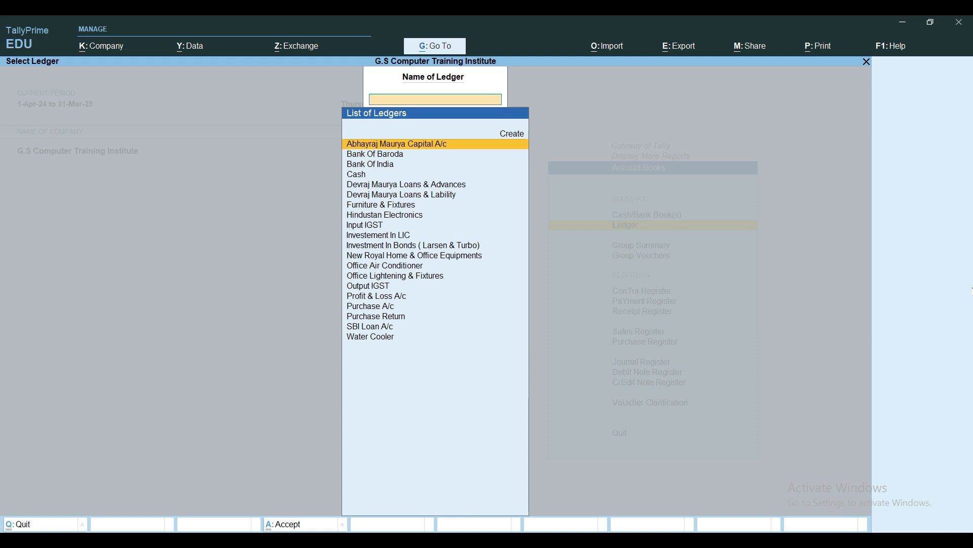
type("Hin")
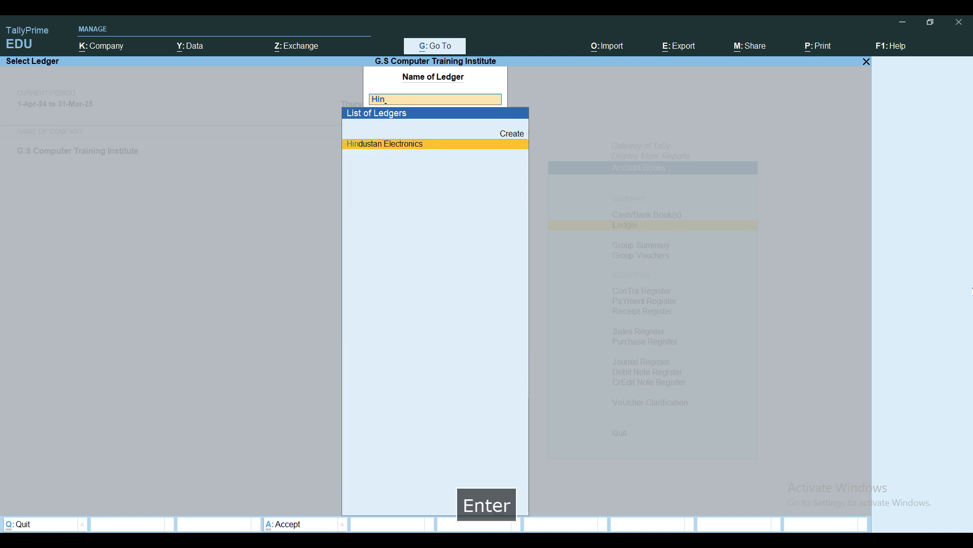
key("Return")
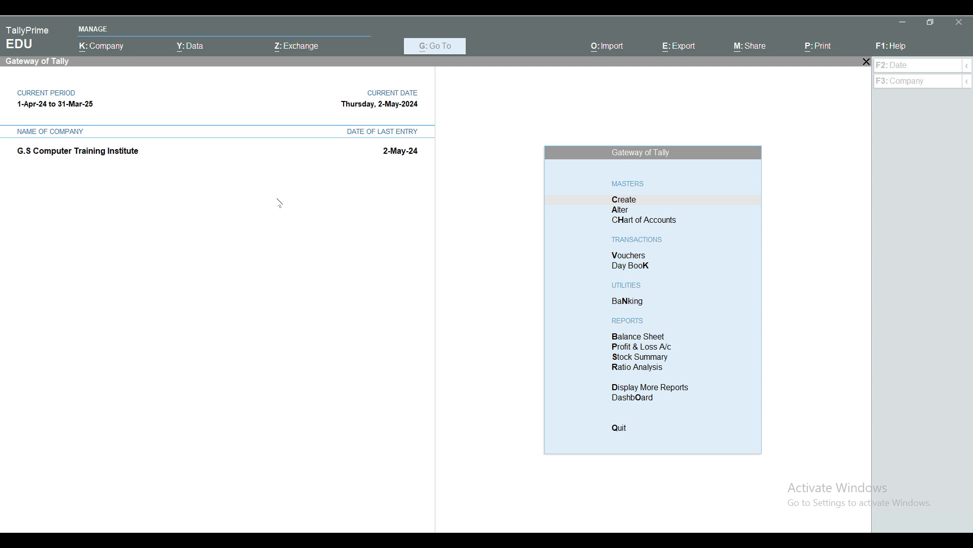
Start a payment voucher with Bank Of India as the paying account
left_click(254, 197)
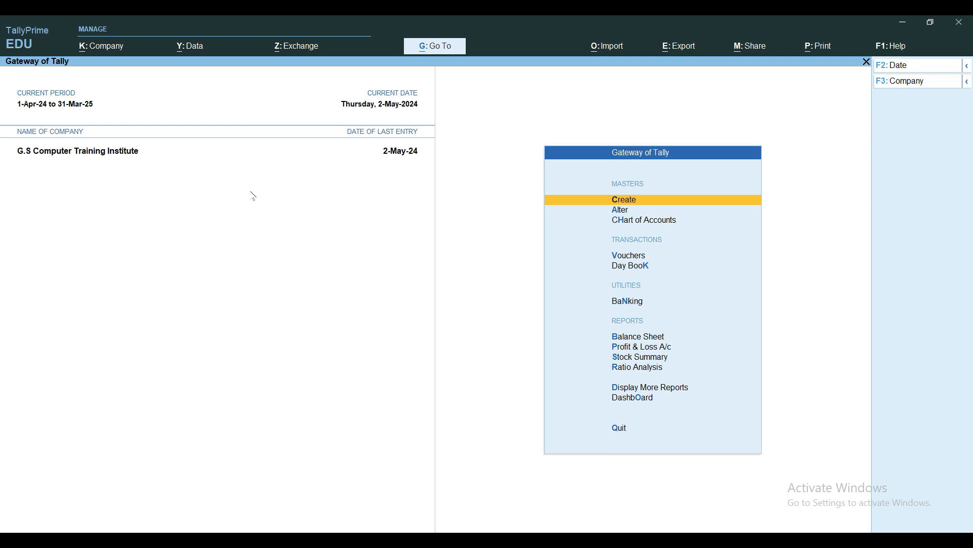
key("v")
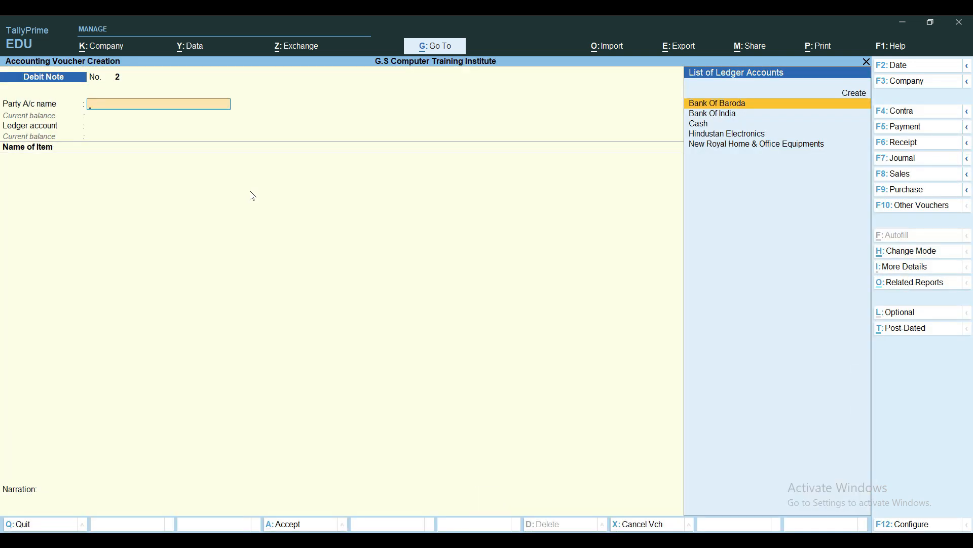
key("F5")
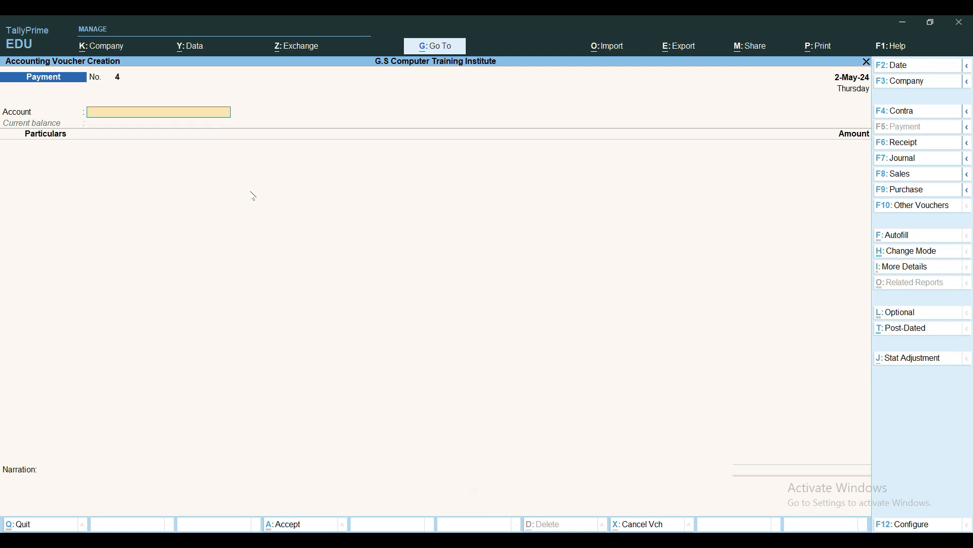
key("space")
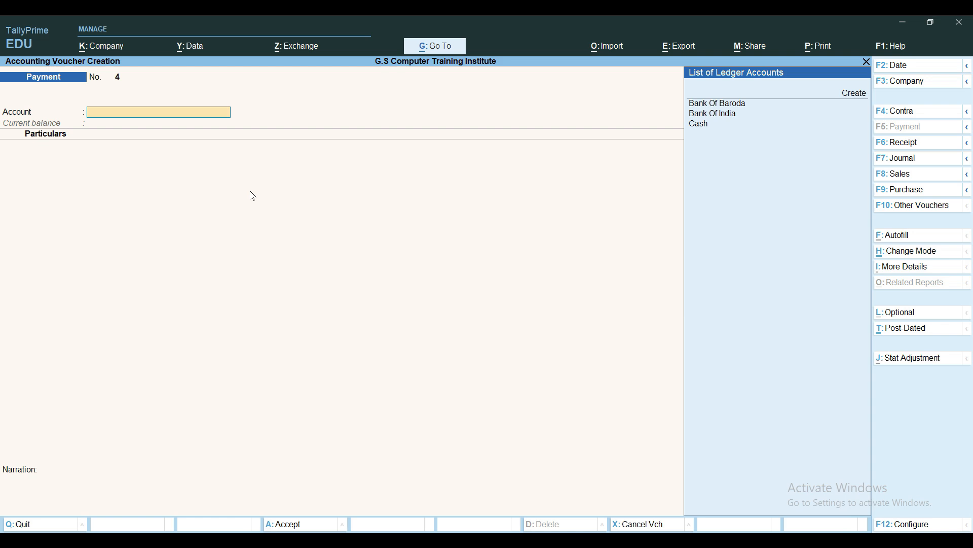
key("Down")
key("Down")
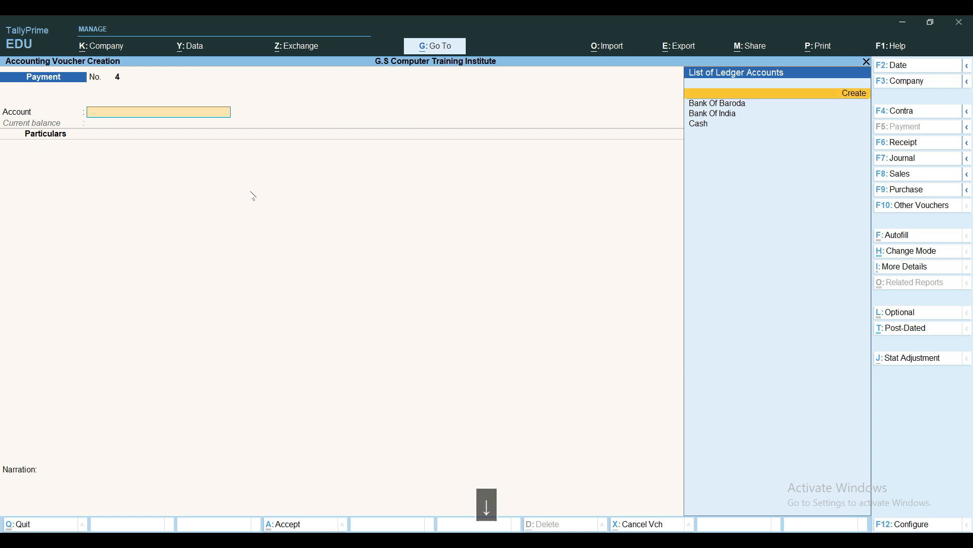
key("Return")
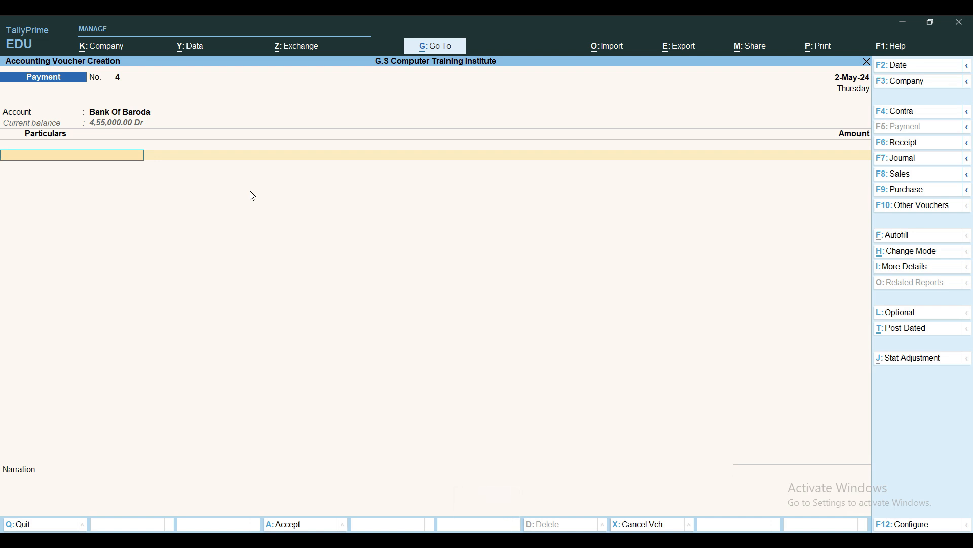
key("BackSpace")
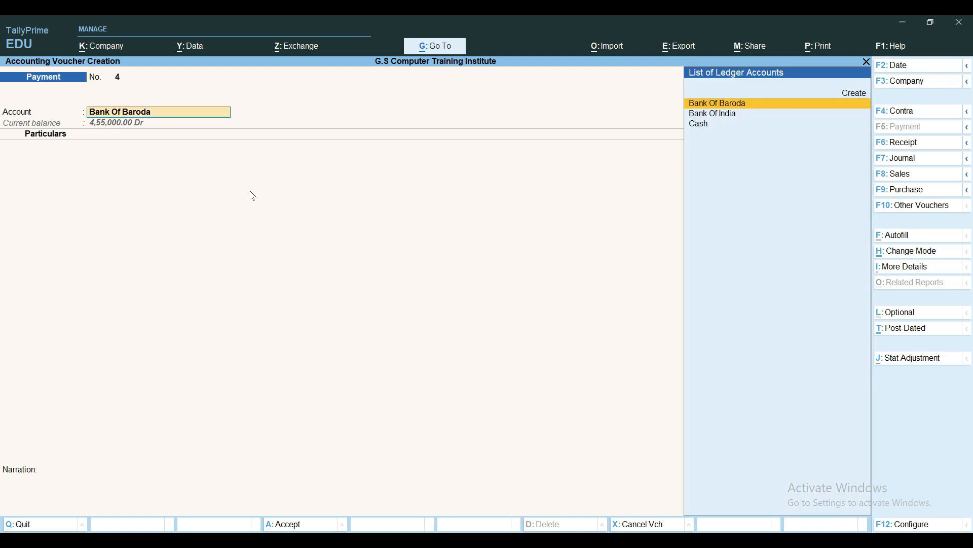
key("Down")
key("Return")
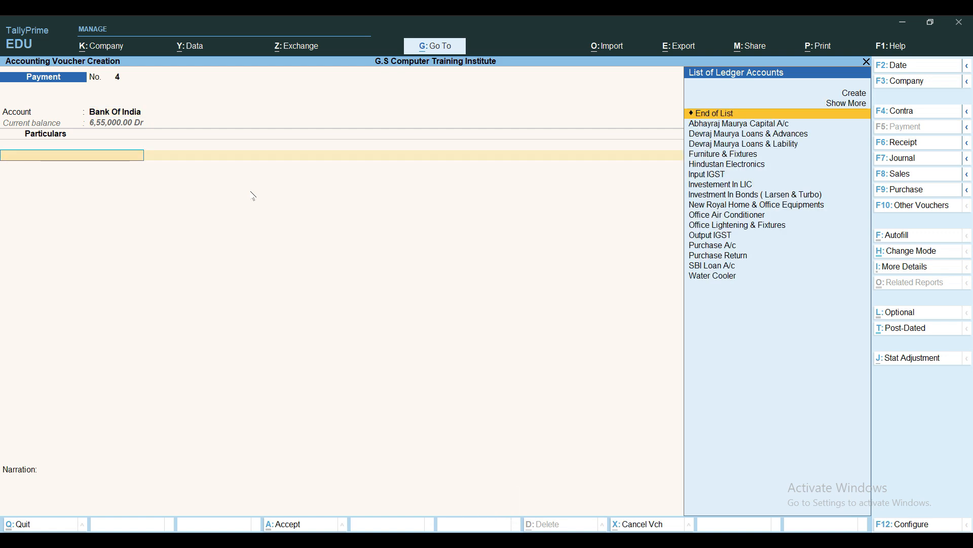
Enter a payment of 3,00,000 to Hindustan Electronics and allocate it as Agst Ref to bill PA/MAY/0001
type("hin")
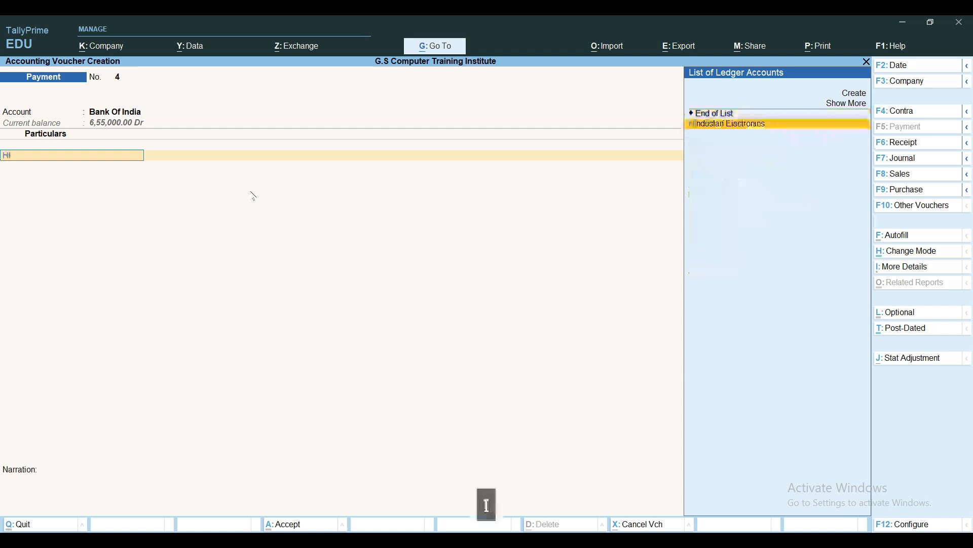
key("Return")
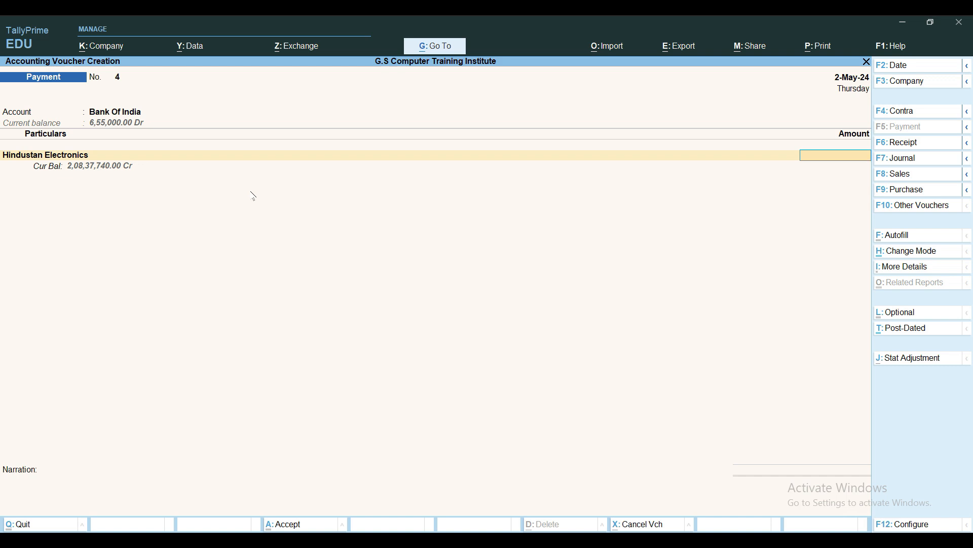
type("3")
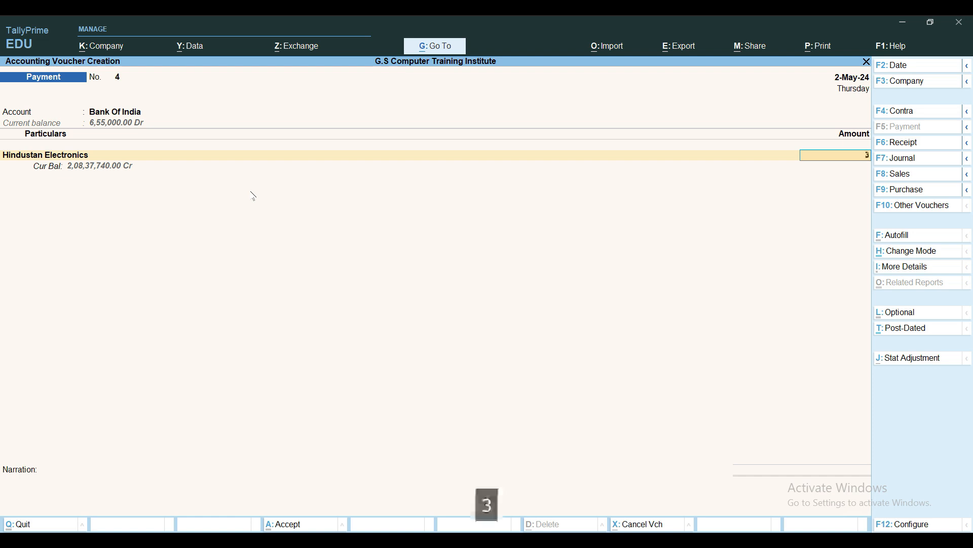
type(",00,000")
key("Return")
key("Return")
key("Return")
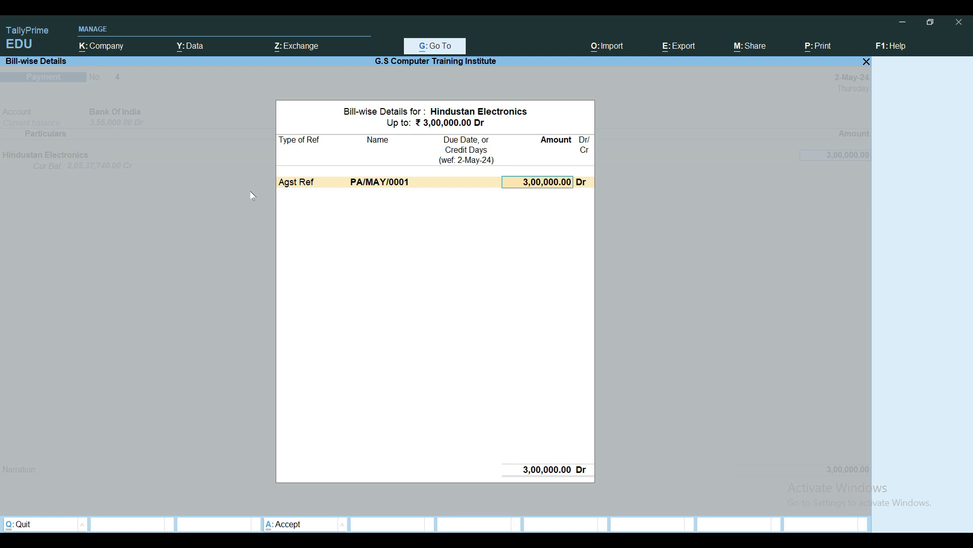
key("Return")
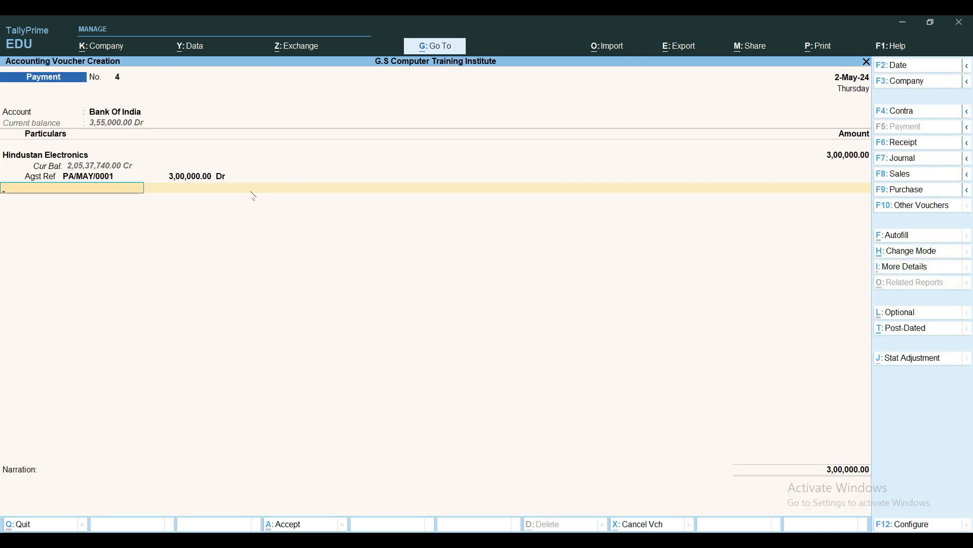
Finish the particulars and set the Bank Of India allocation's transaction type to e-Fund Transfer for the full amount
key("Return")
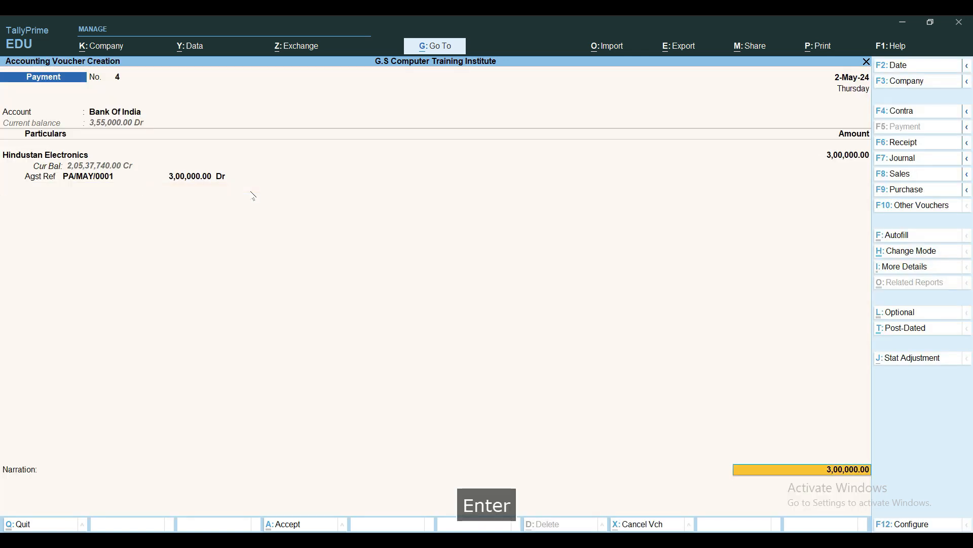
key("Return")
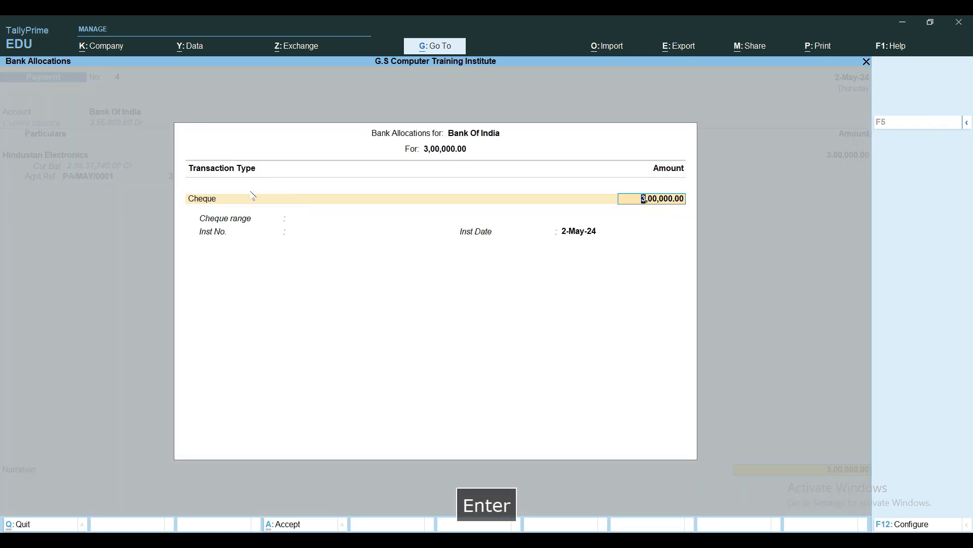
key("BackSpace")
key("Down")
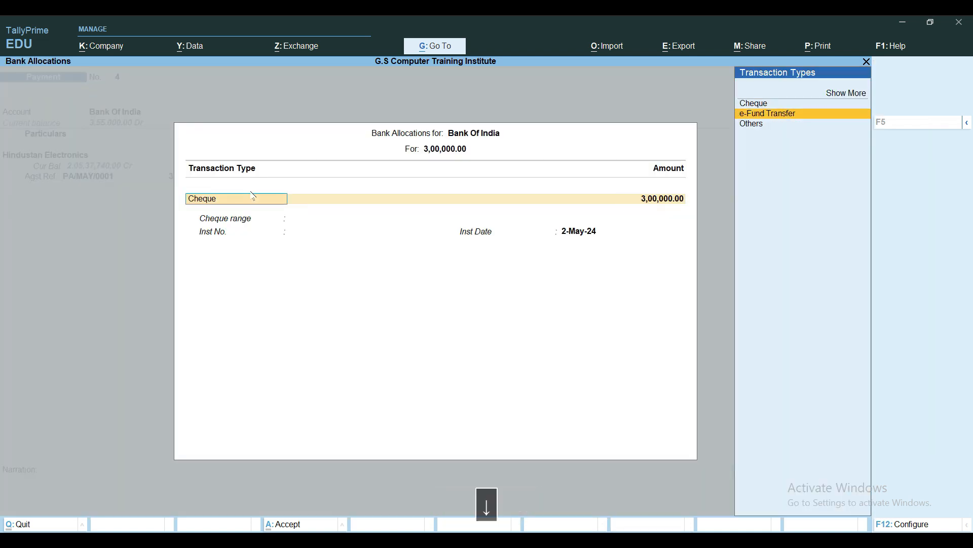
key("Return")
key("Return")
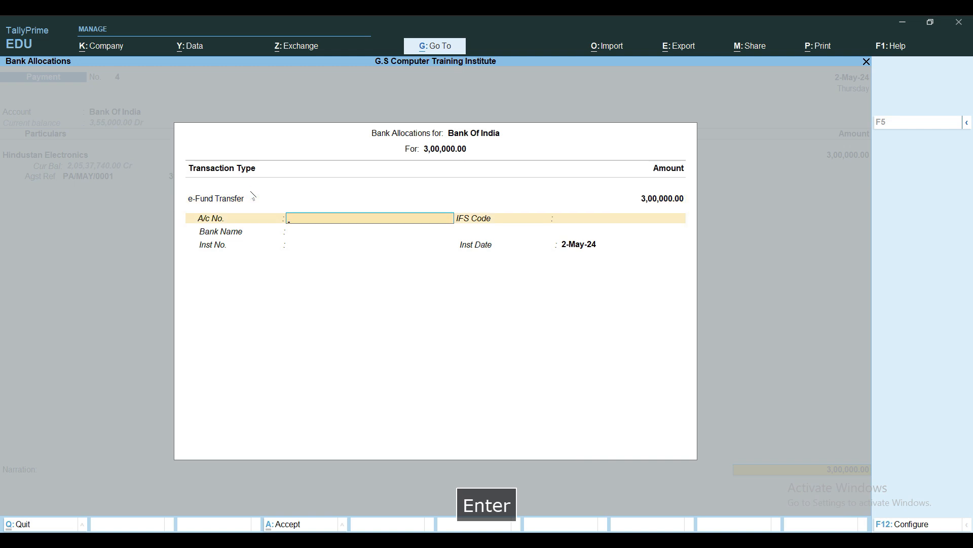
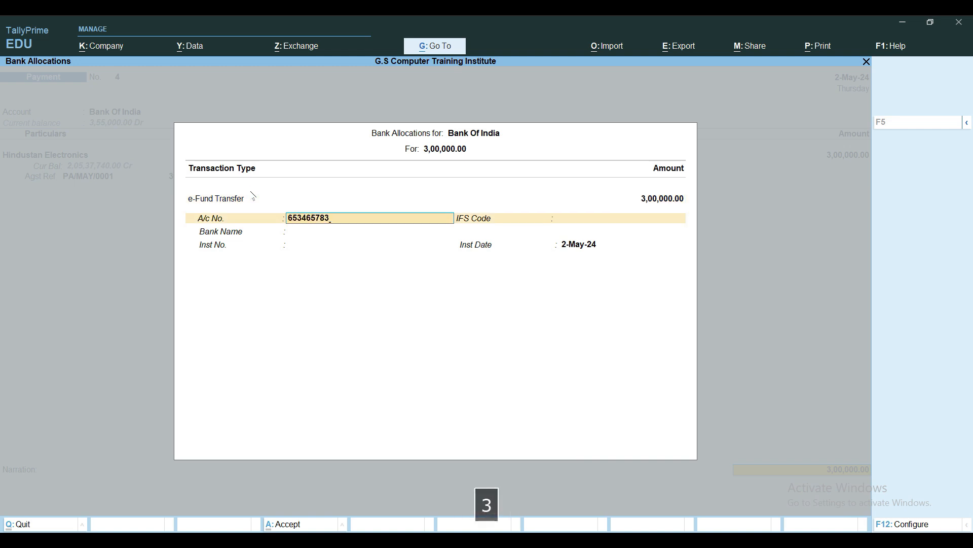
Enter the bank account number and the IFS code SBIN0009551 for the e-Fund Transfer
key("Return")
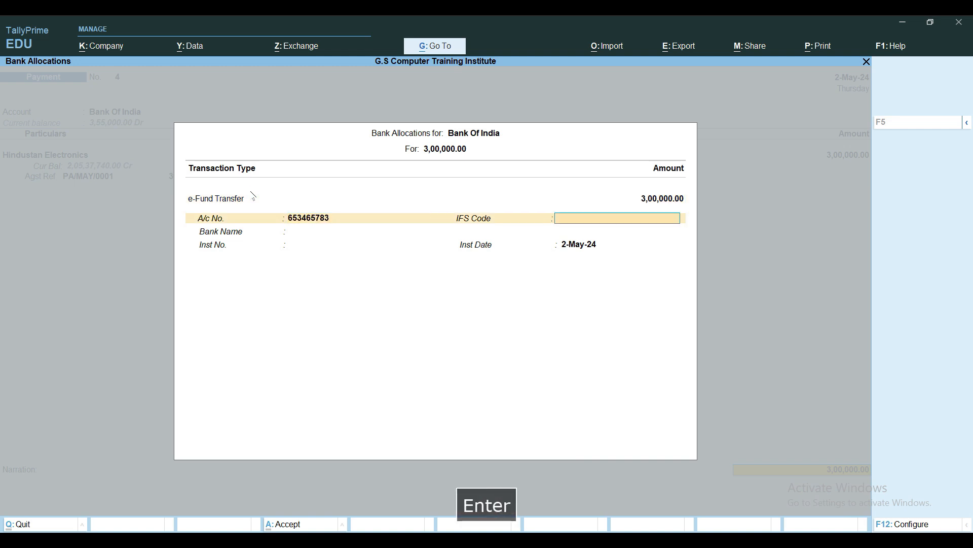
type("SBIN0")
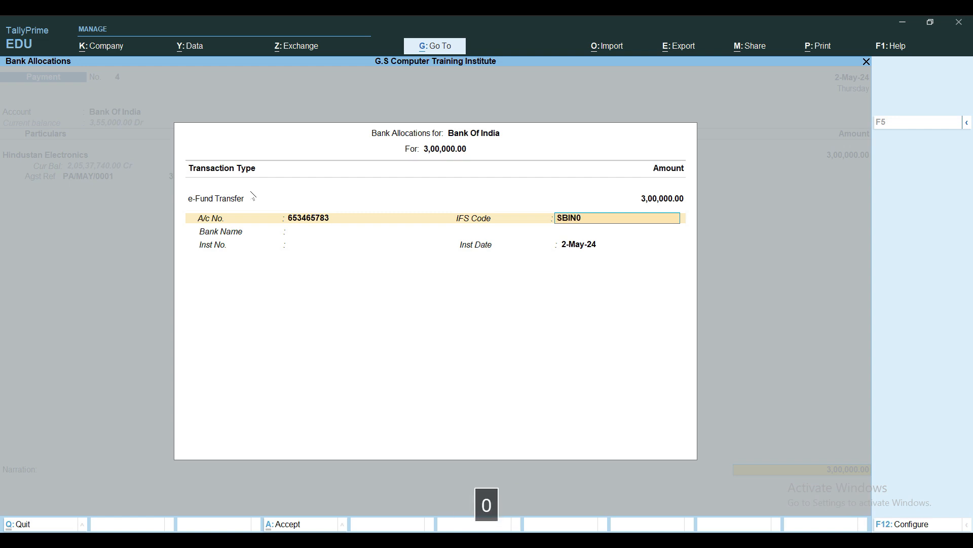
type("009551")
key("Return")
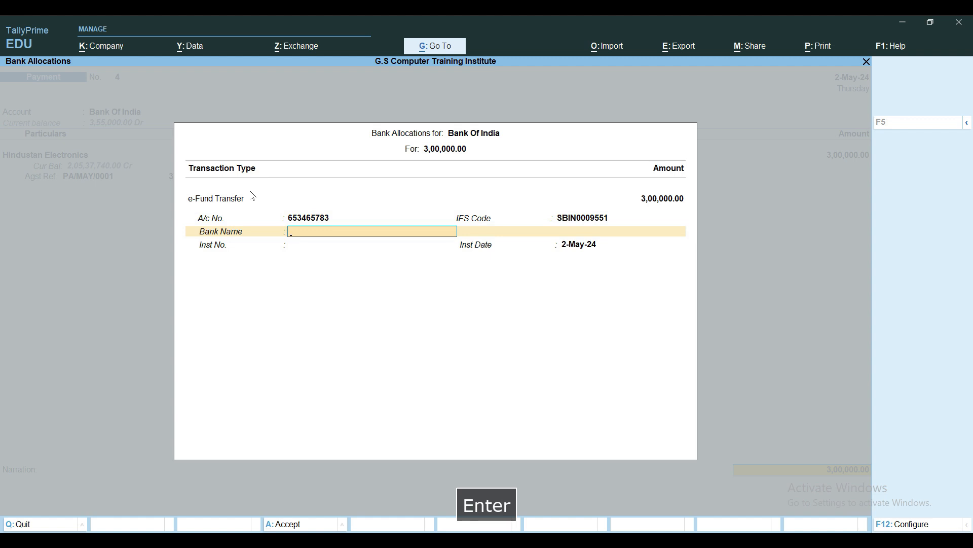
Specify "Bank of India" as the bank name for the e-Fund Transfer
key("space")
key("Down")
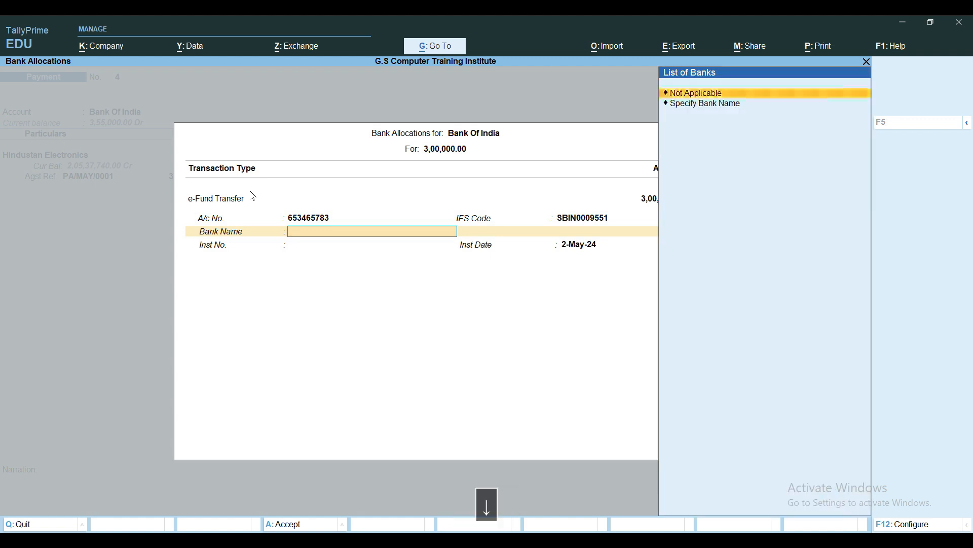
key("Down")
key("Return")
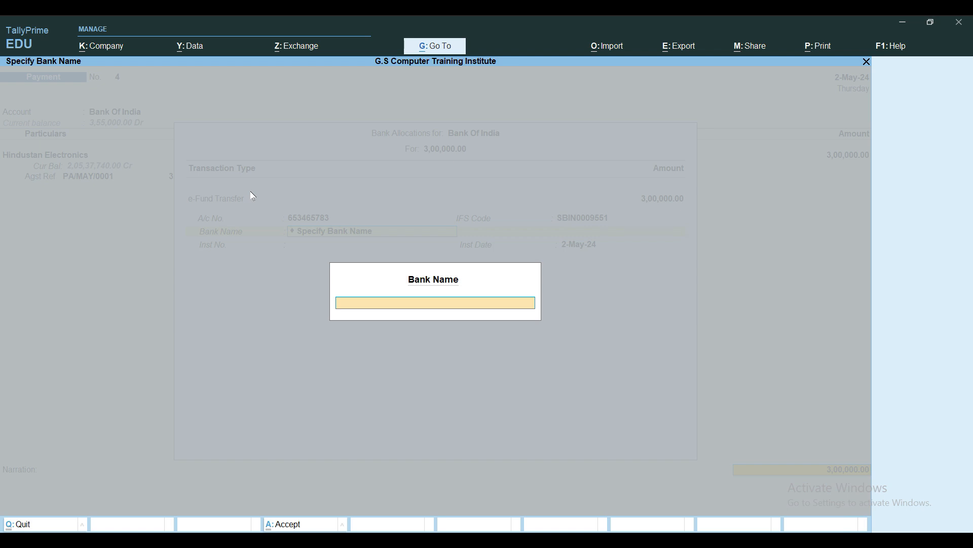
type("Bank of India")
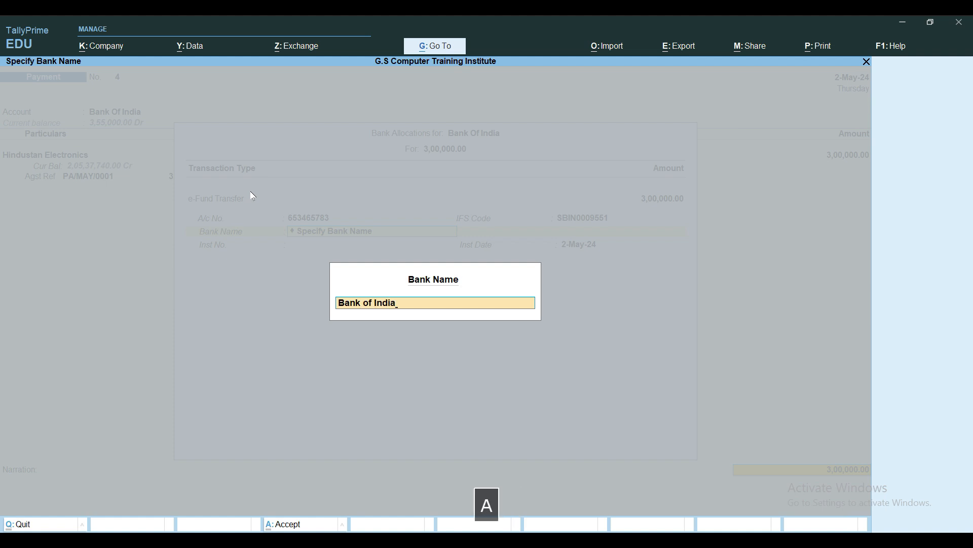
key("Return")
Change the transfer's IFS code to BKID0006927, keeping the specified bank name
left_click(582, 221)
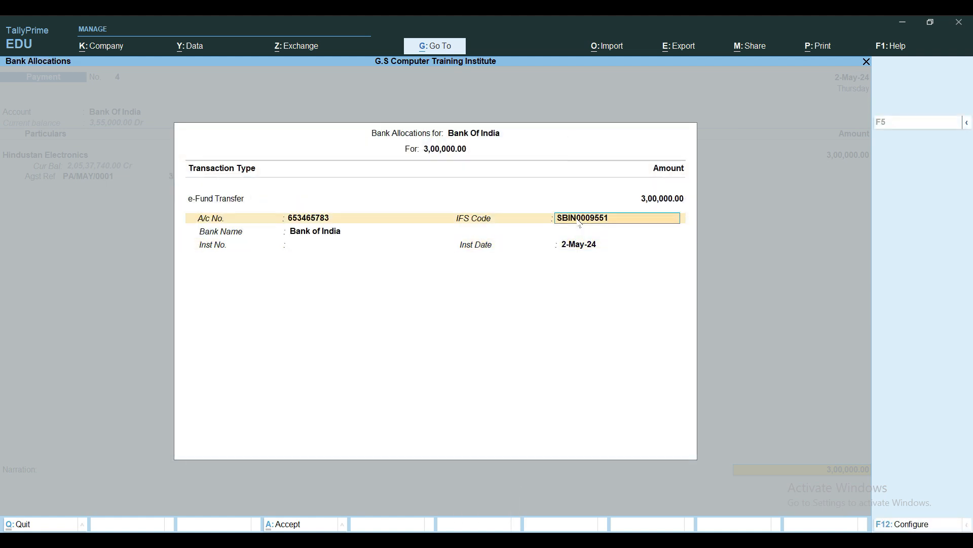
type("BKI")
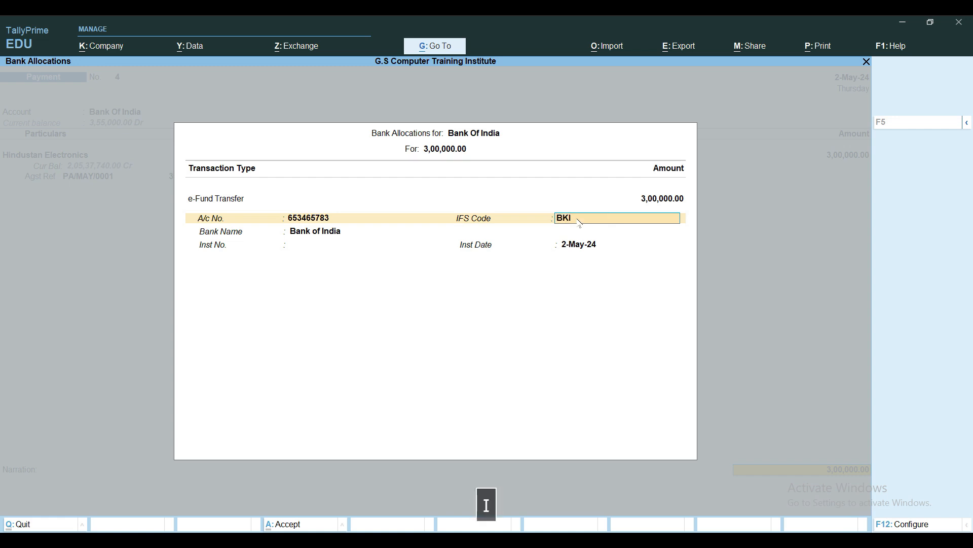
type("D0006927")
key("Return")
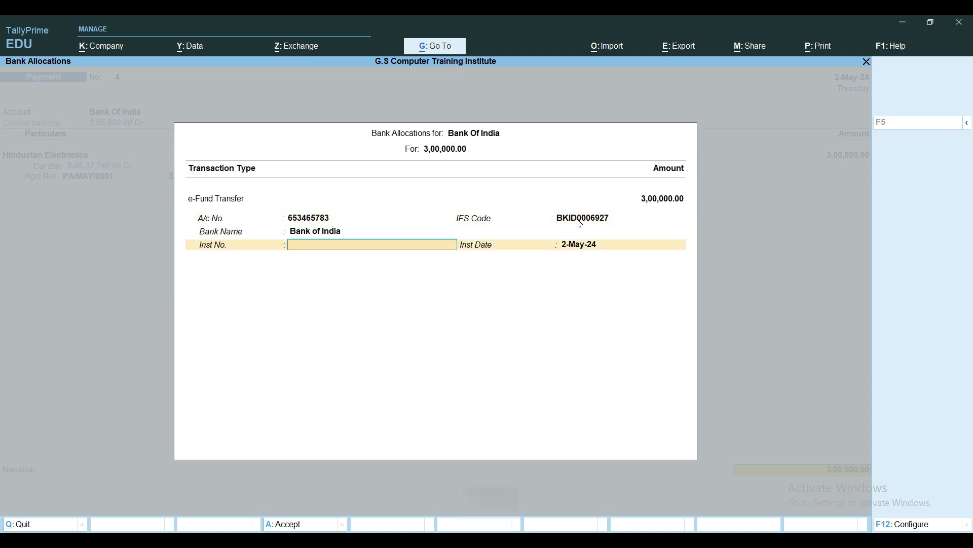
Enter the instrument number, keep the instrument date 2-May-24, and accept the bank allocation
type("64357346")
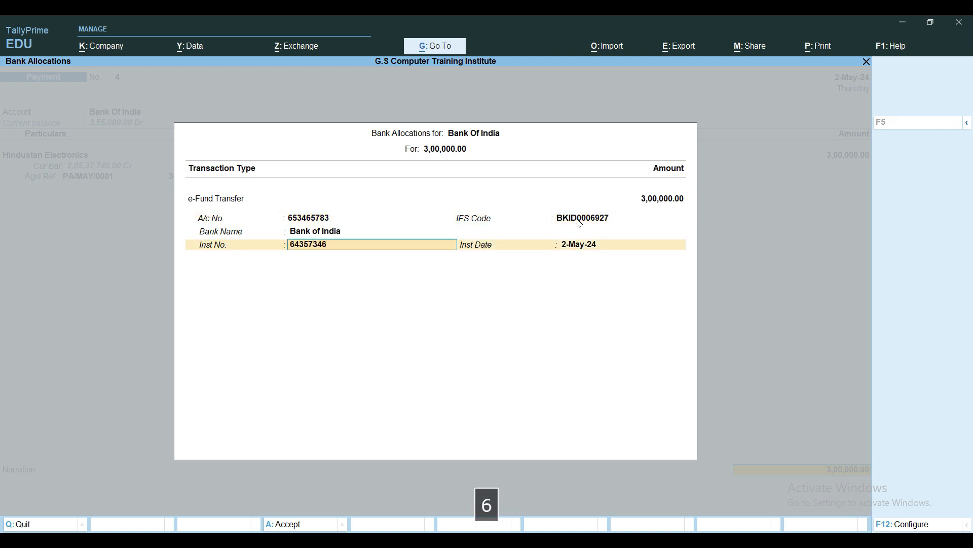
key("Return")
key("Return")
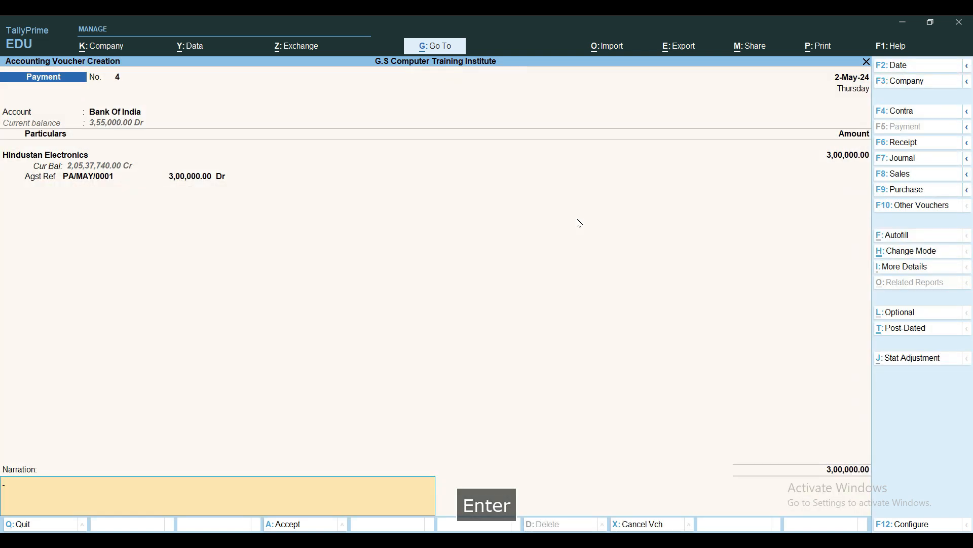
Begin the payment voucher's narration with "Being Payment made to Suppplier Hindustan Electrionics dated 2.5.24 vide"
type("Being ")
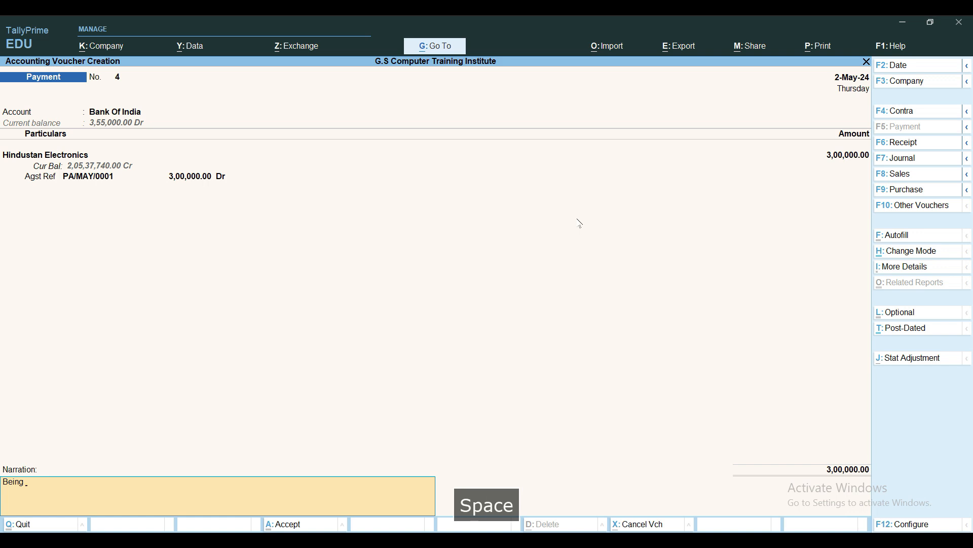
type("Pa")
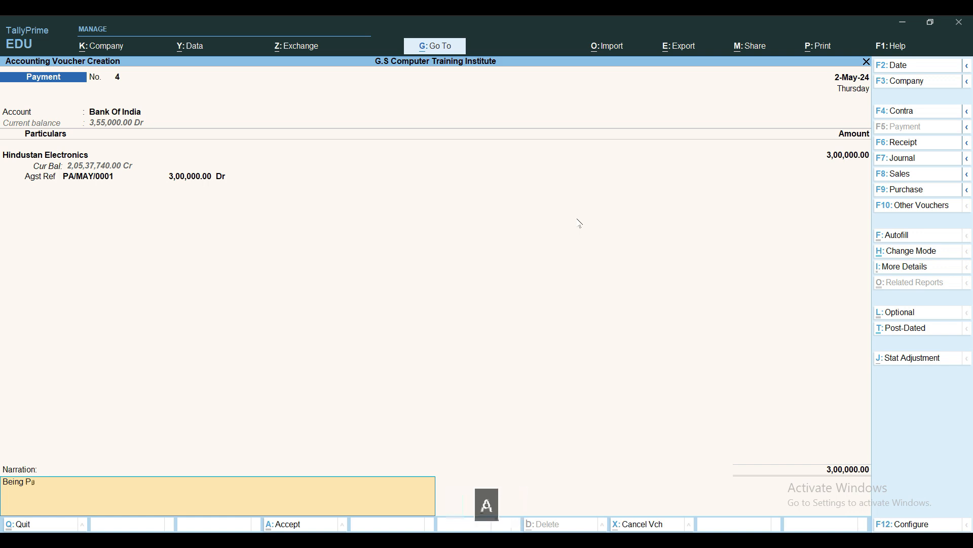
type("yment made to ")
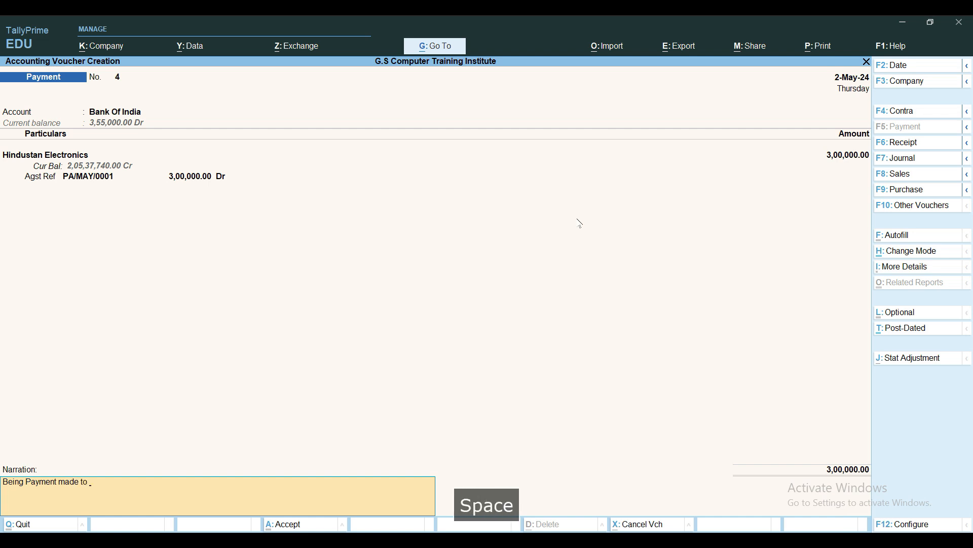
type("Sup[p")
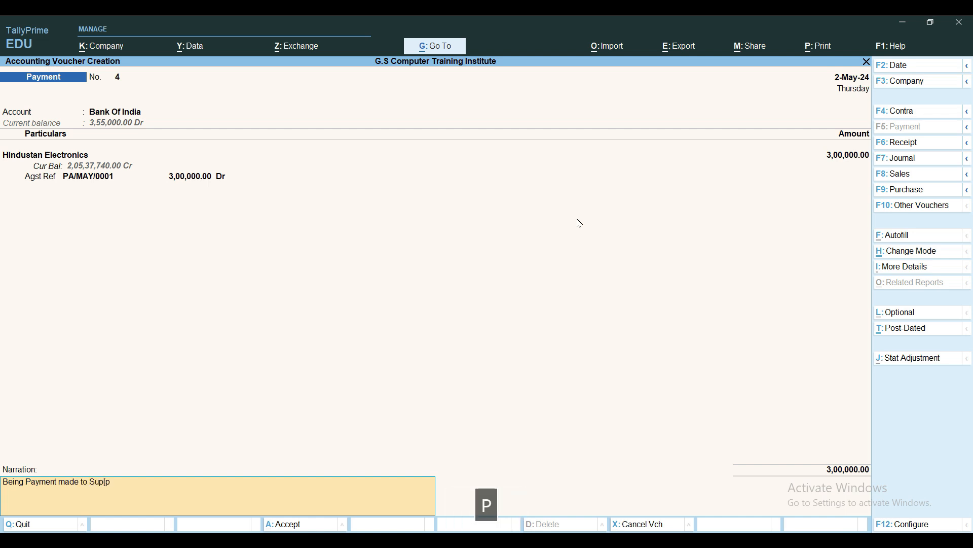
key("BackSpace")
key("BackSpace")
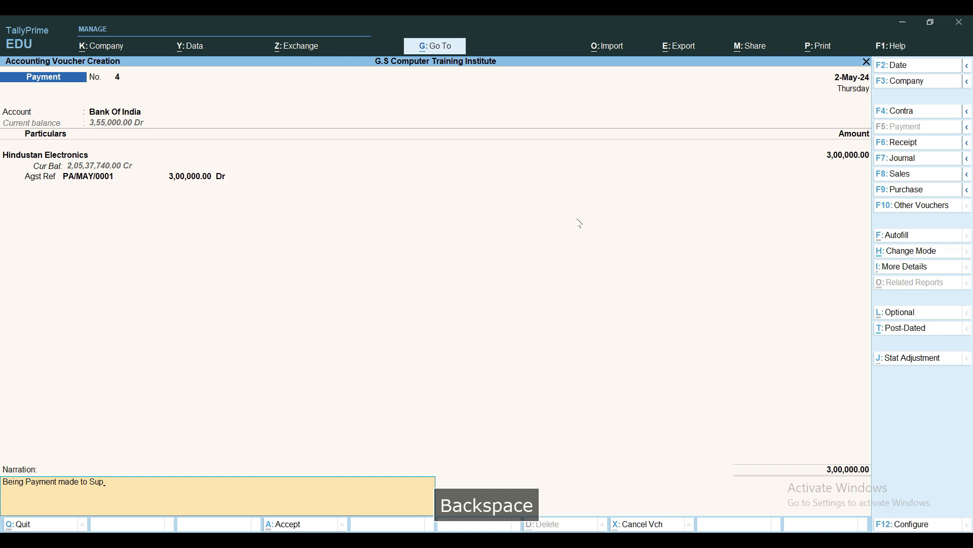
type("plier ")
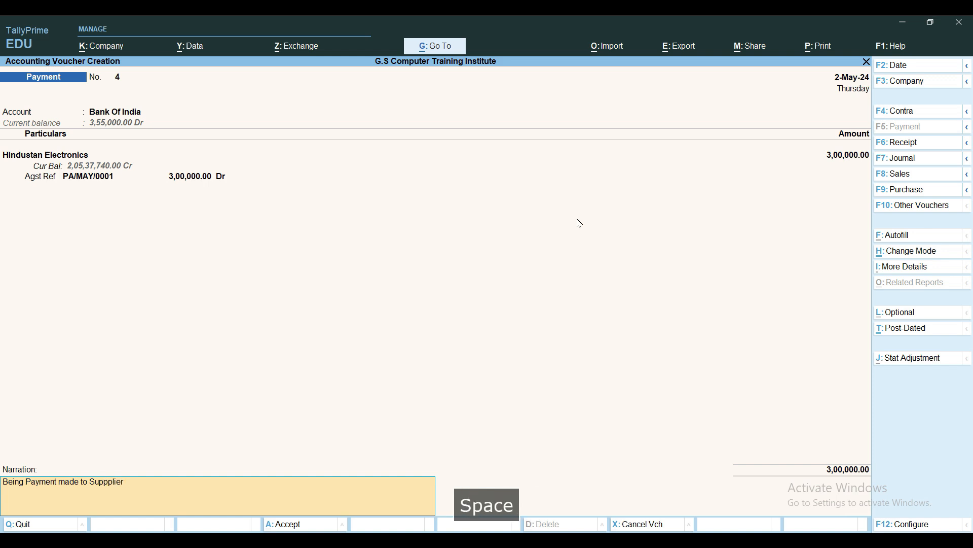
type("Hindustan Ele")
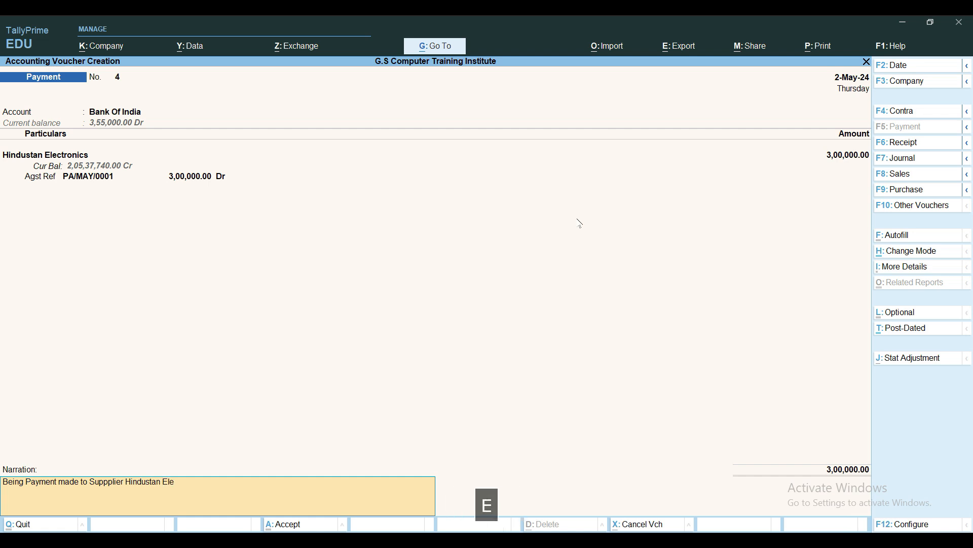
type("ctrionics dated 2")
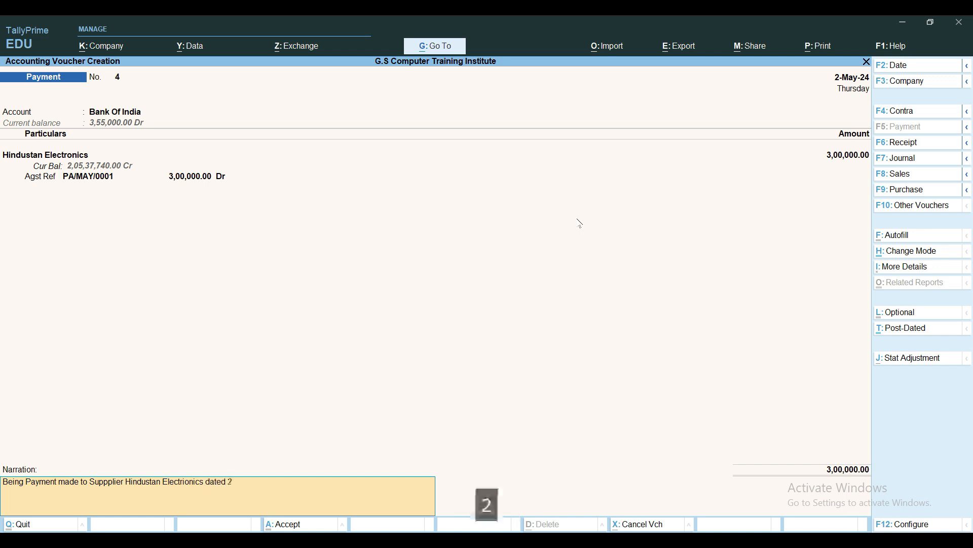
type(".5.24")
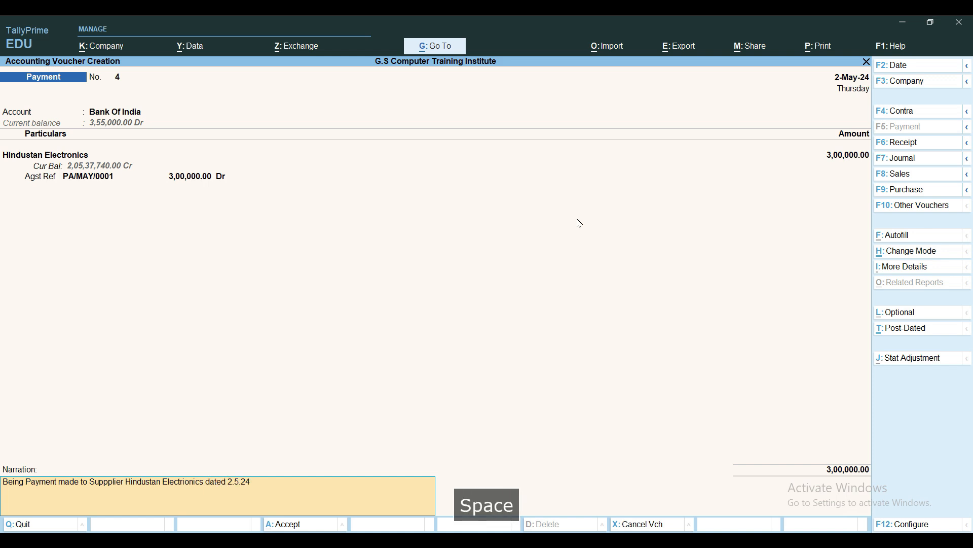
type(" vide in")
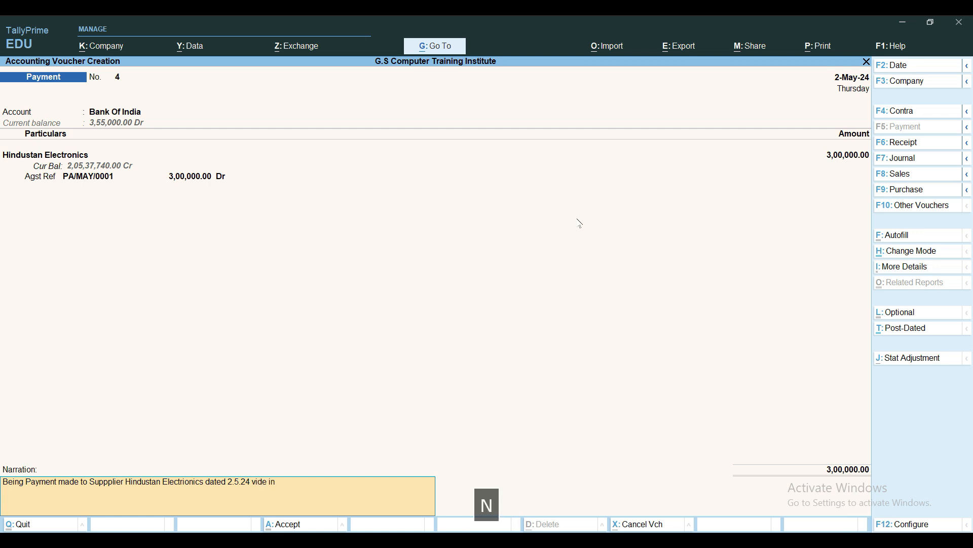
Complete the narration with "invoice no. pa00/may/001" and save the payment voucher
type("voice ")
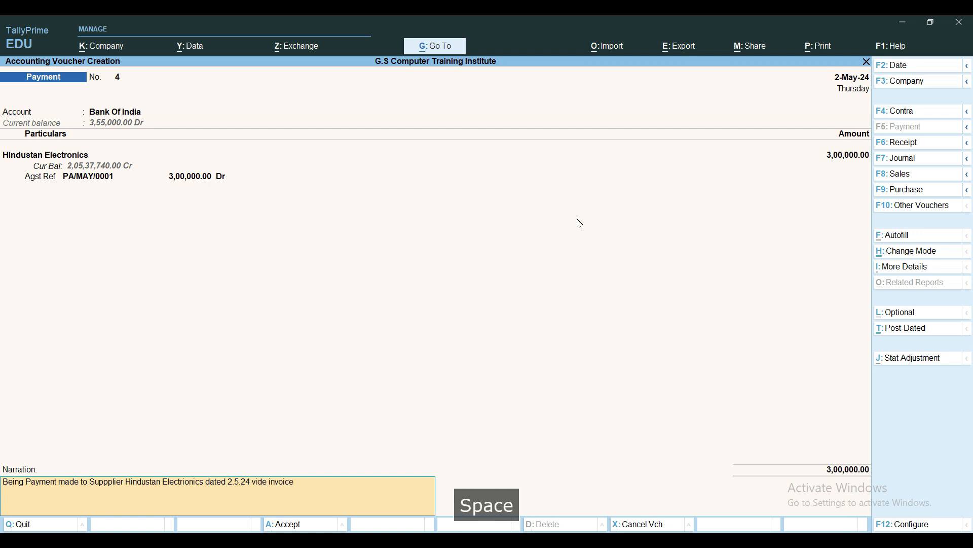
type("no. ")
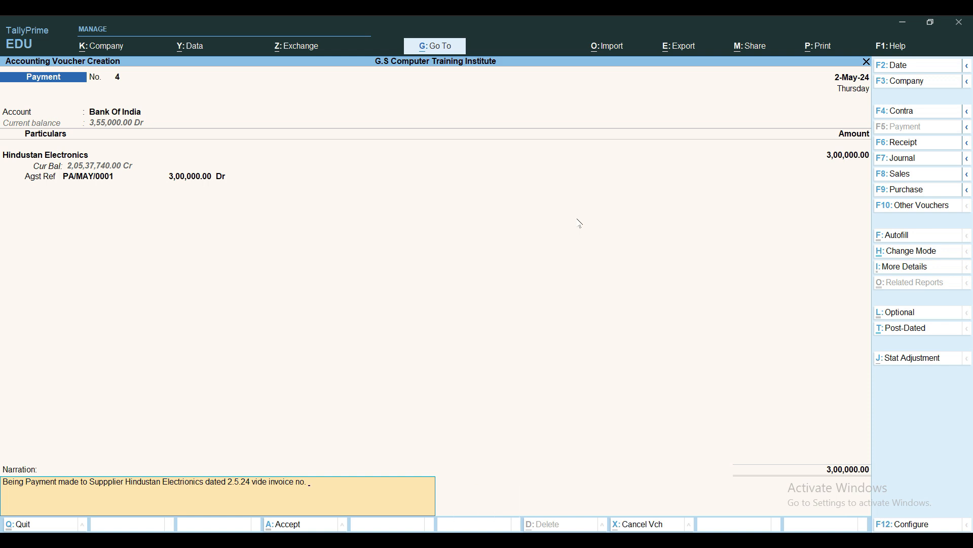
type("pa00")
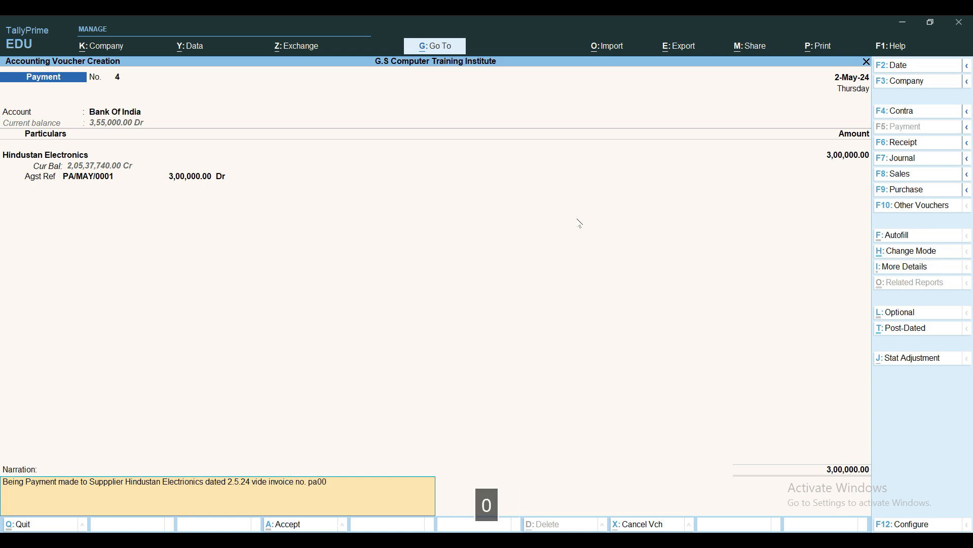
type("/may/001")
key("ctrl+a")
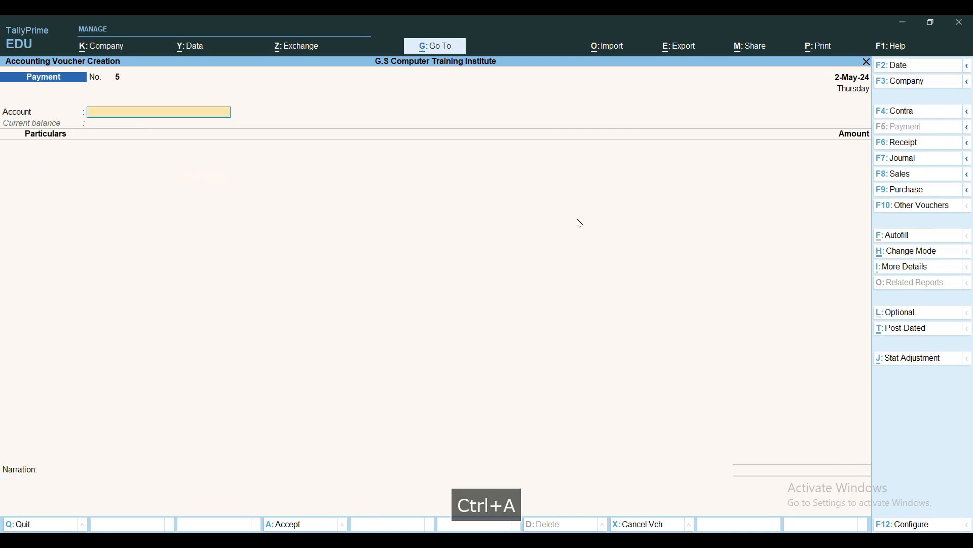
Leave voucher entry and display the Hindustan Electronics ledger from the account books to check its vouchers
key("Escape")
key("Escape")
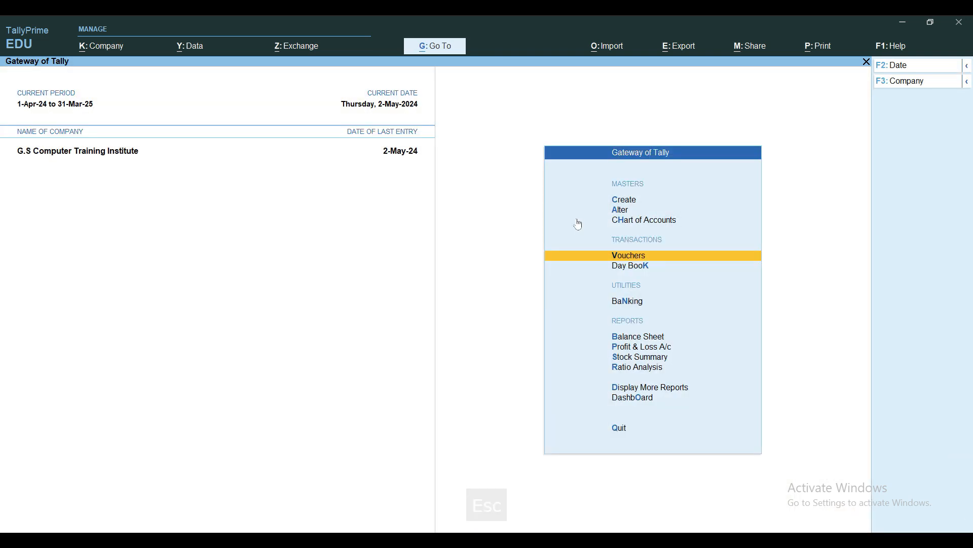
key("Escape")
key("Escape")
key("d")
key("a")
type("l")
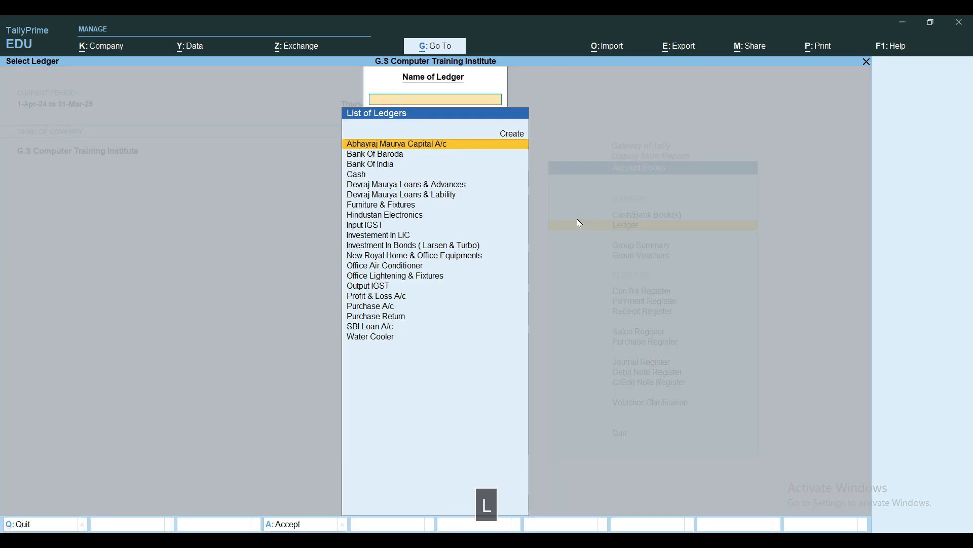
type("Ha")
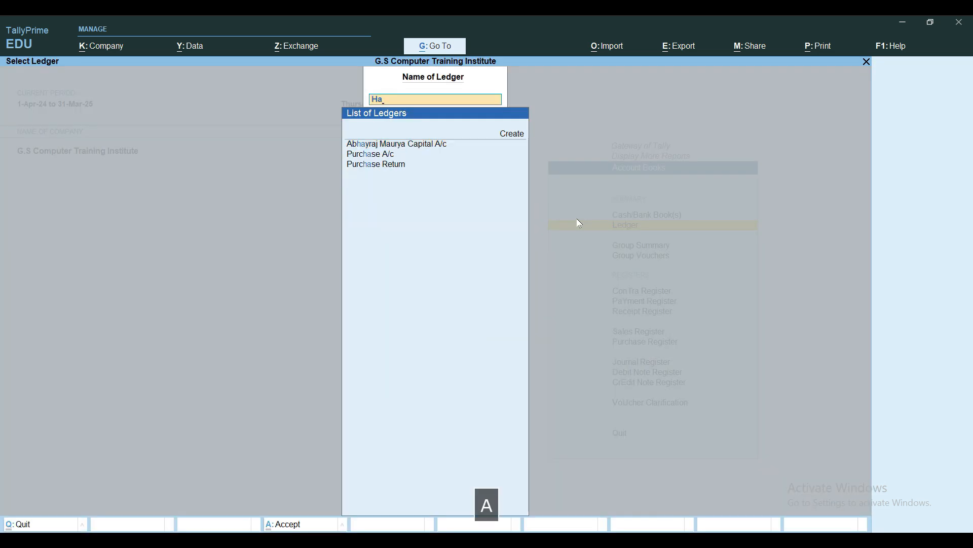
key("BackSpace")
type("i")
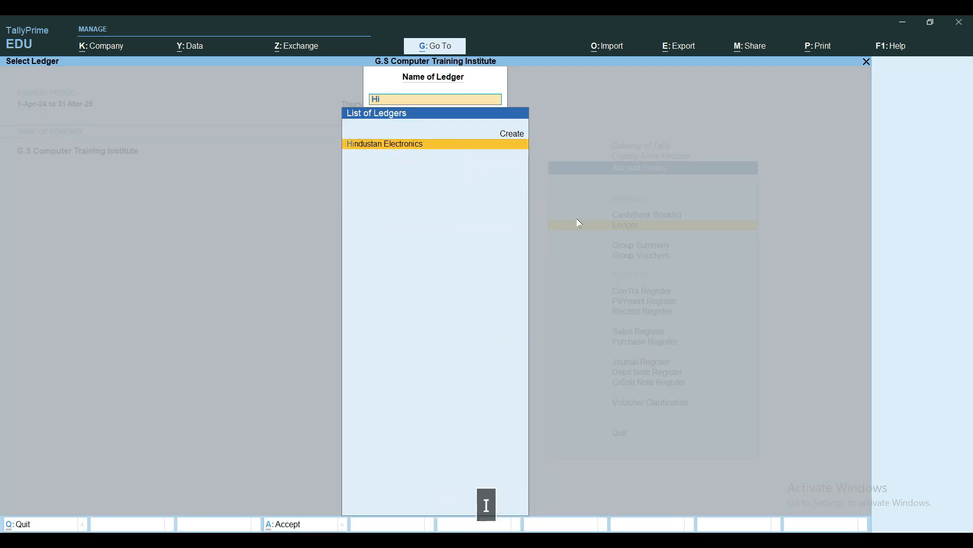
key("Return")
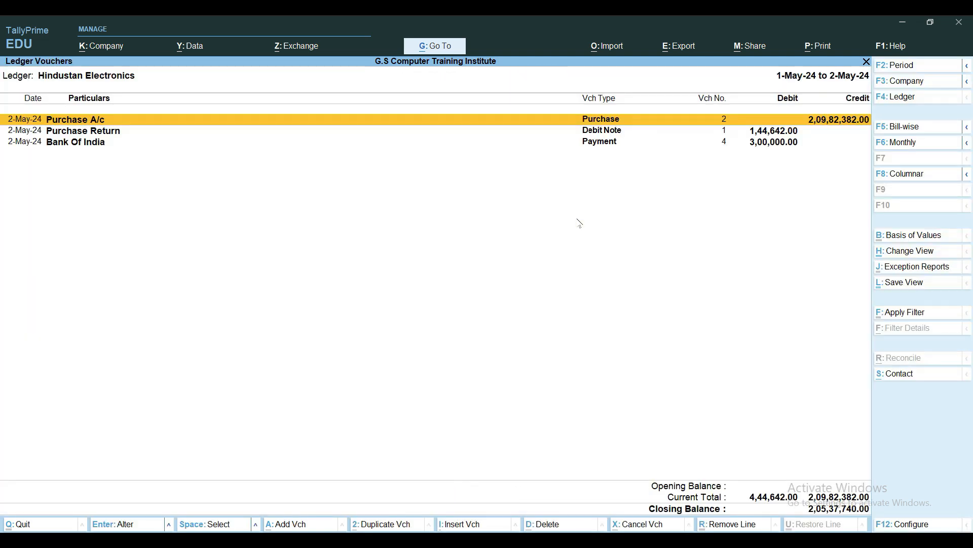